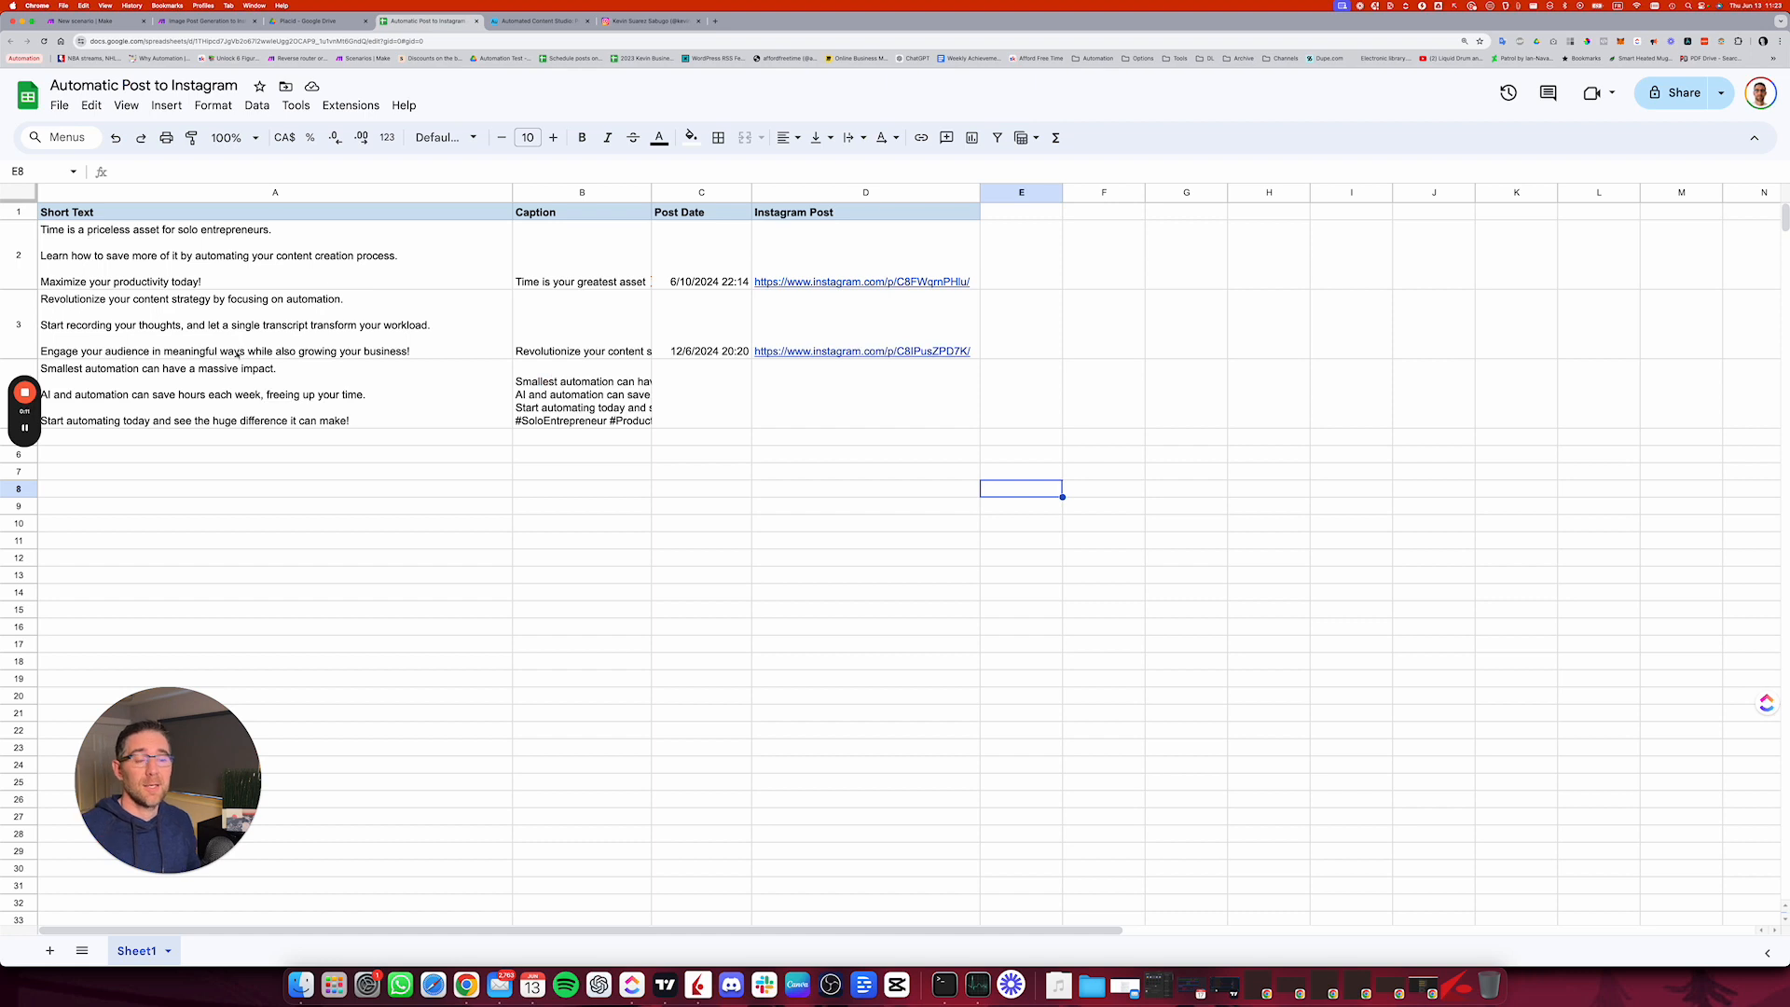
Step: Review row 4's short text and caption in the sheet and the module chain of the Image Post Generation to Instagram scenario in Make
click(248, 394)
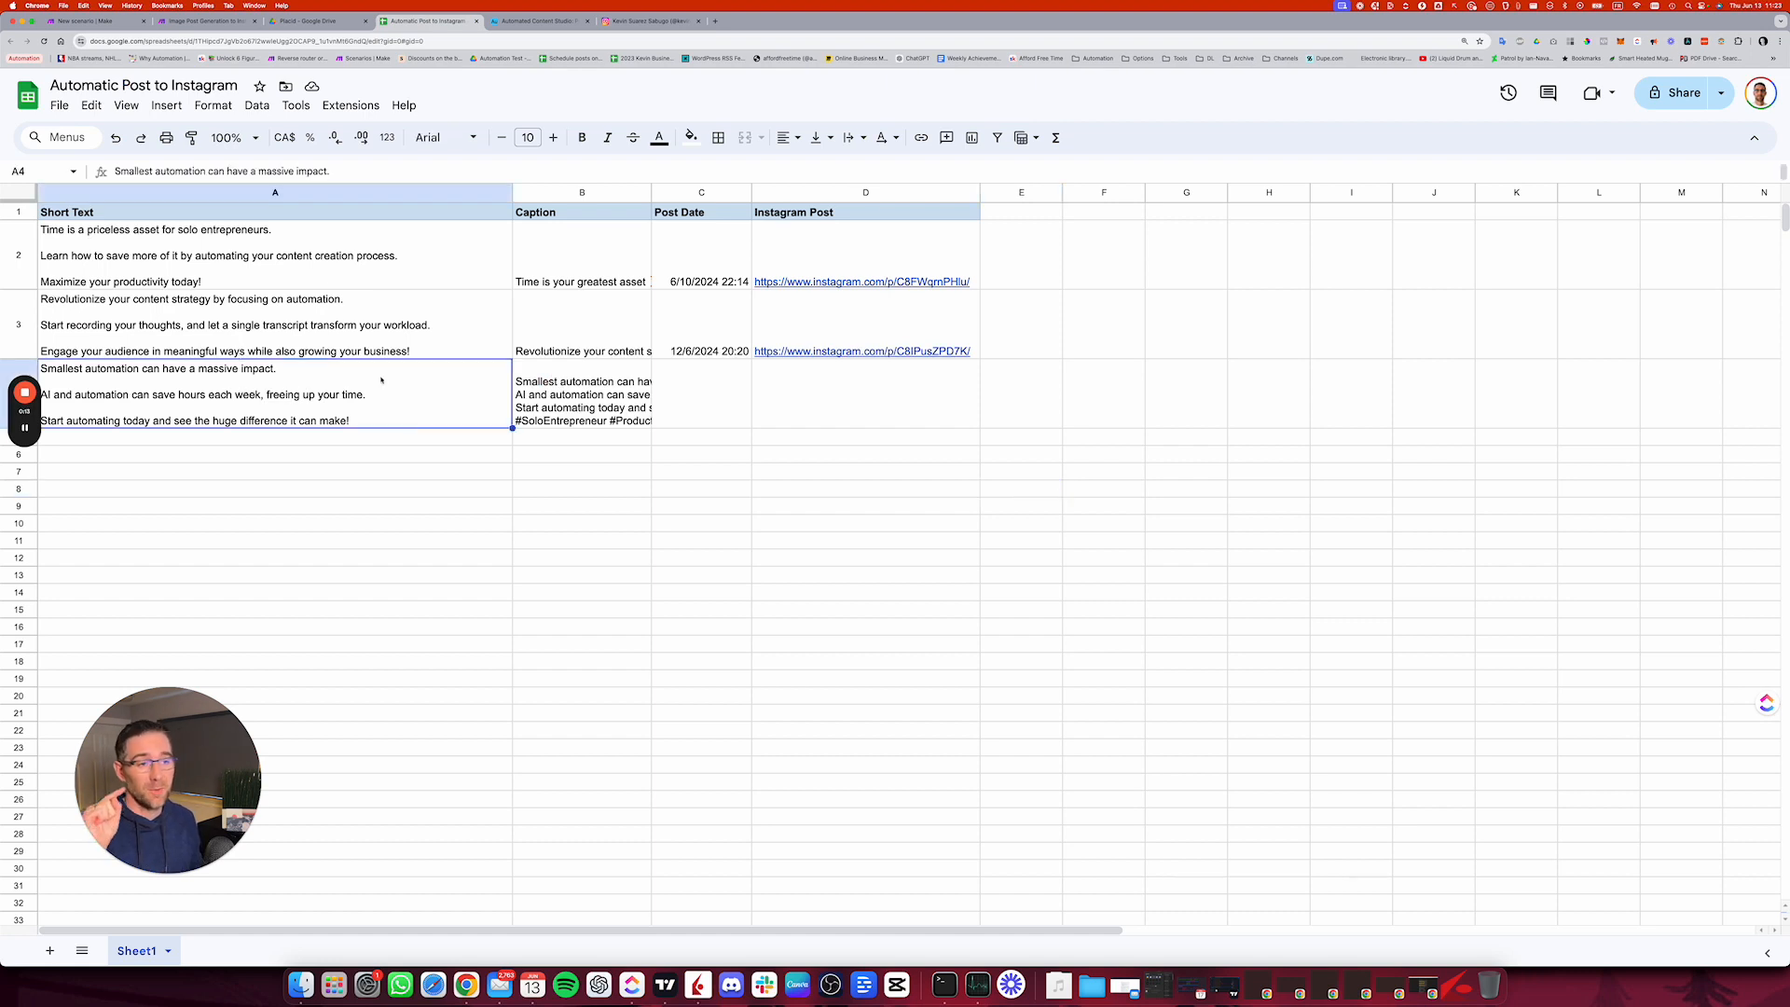
click(562, 382)
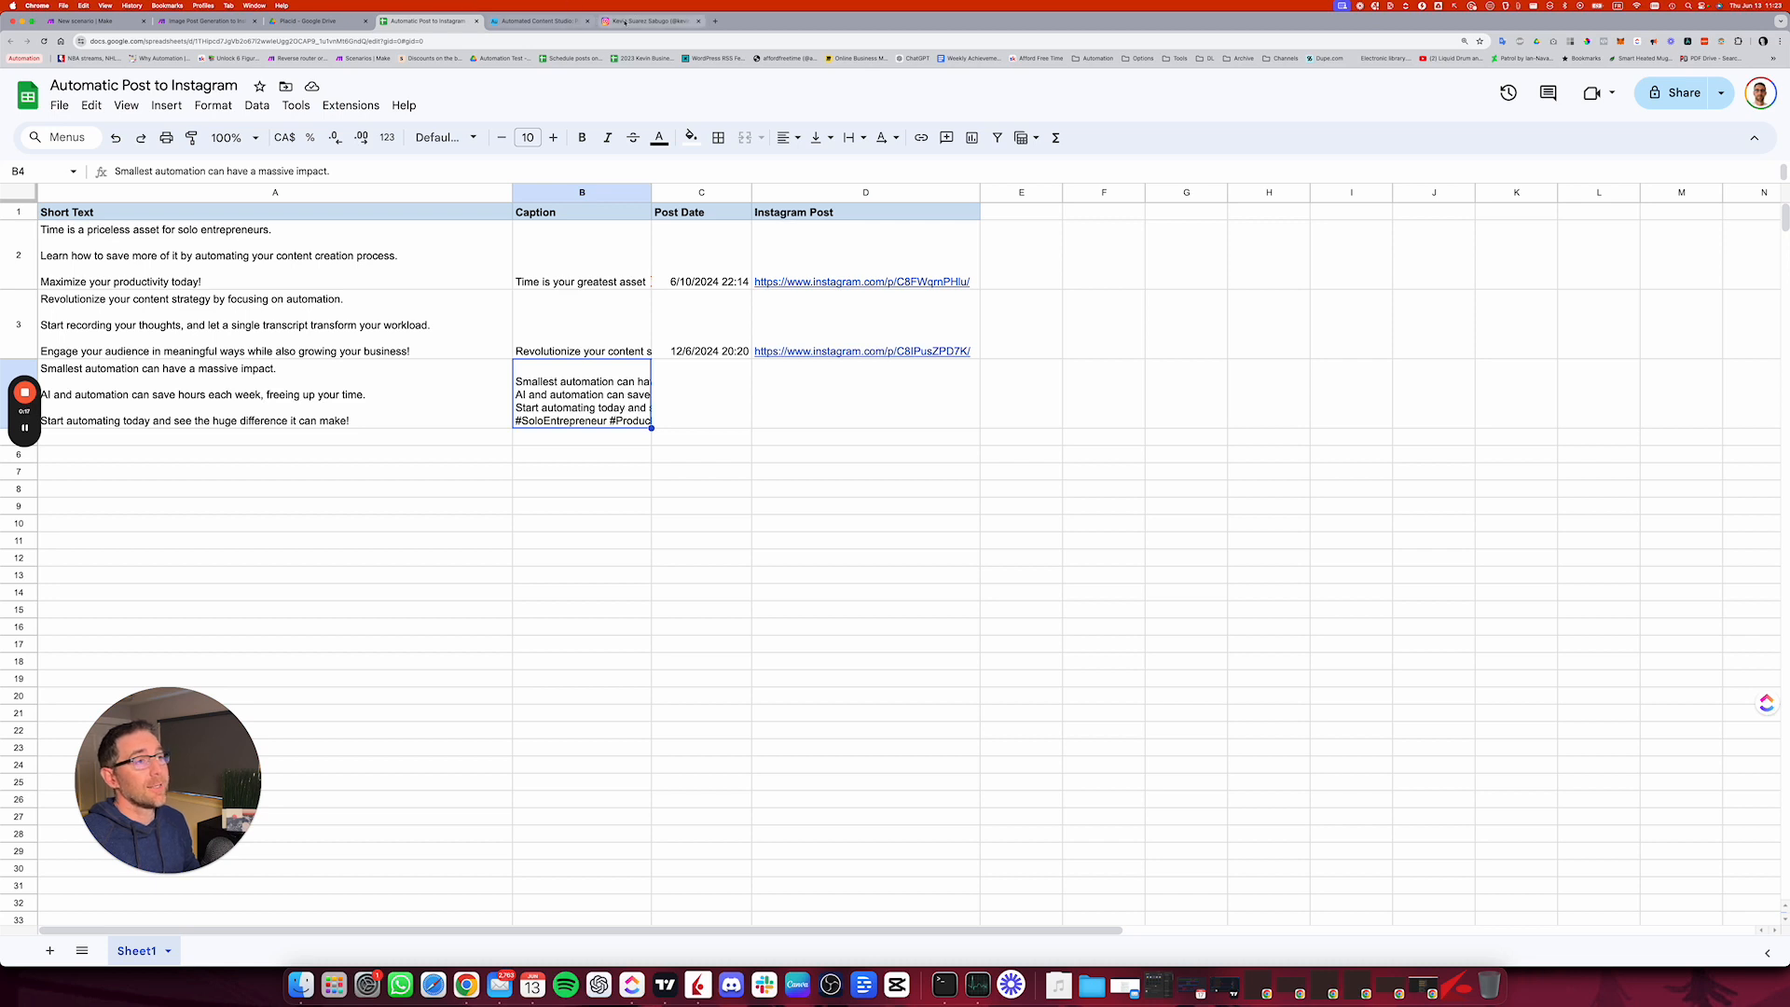
click(198, 21)
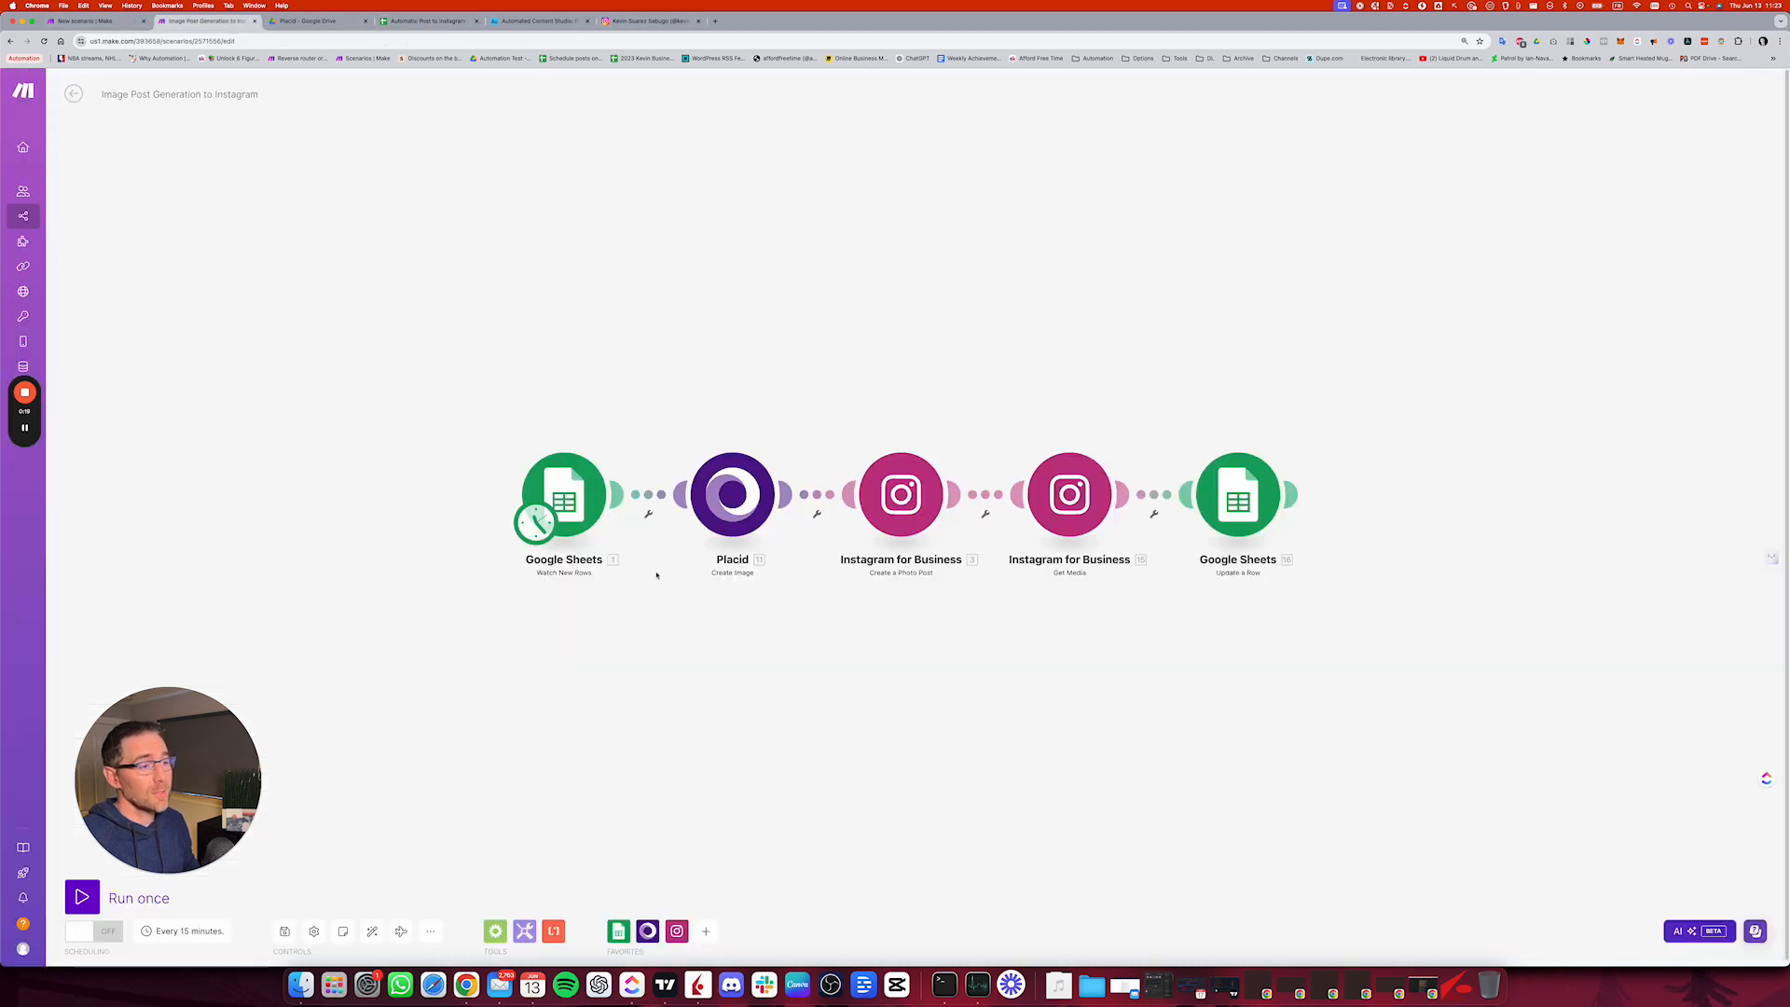
scroll(515, 524, left, 1)
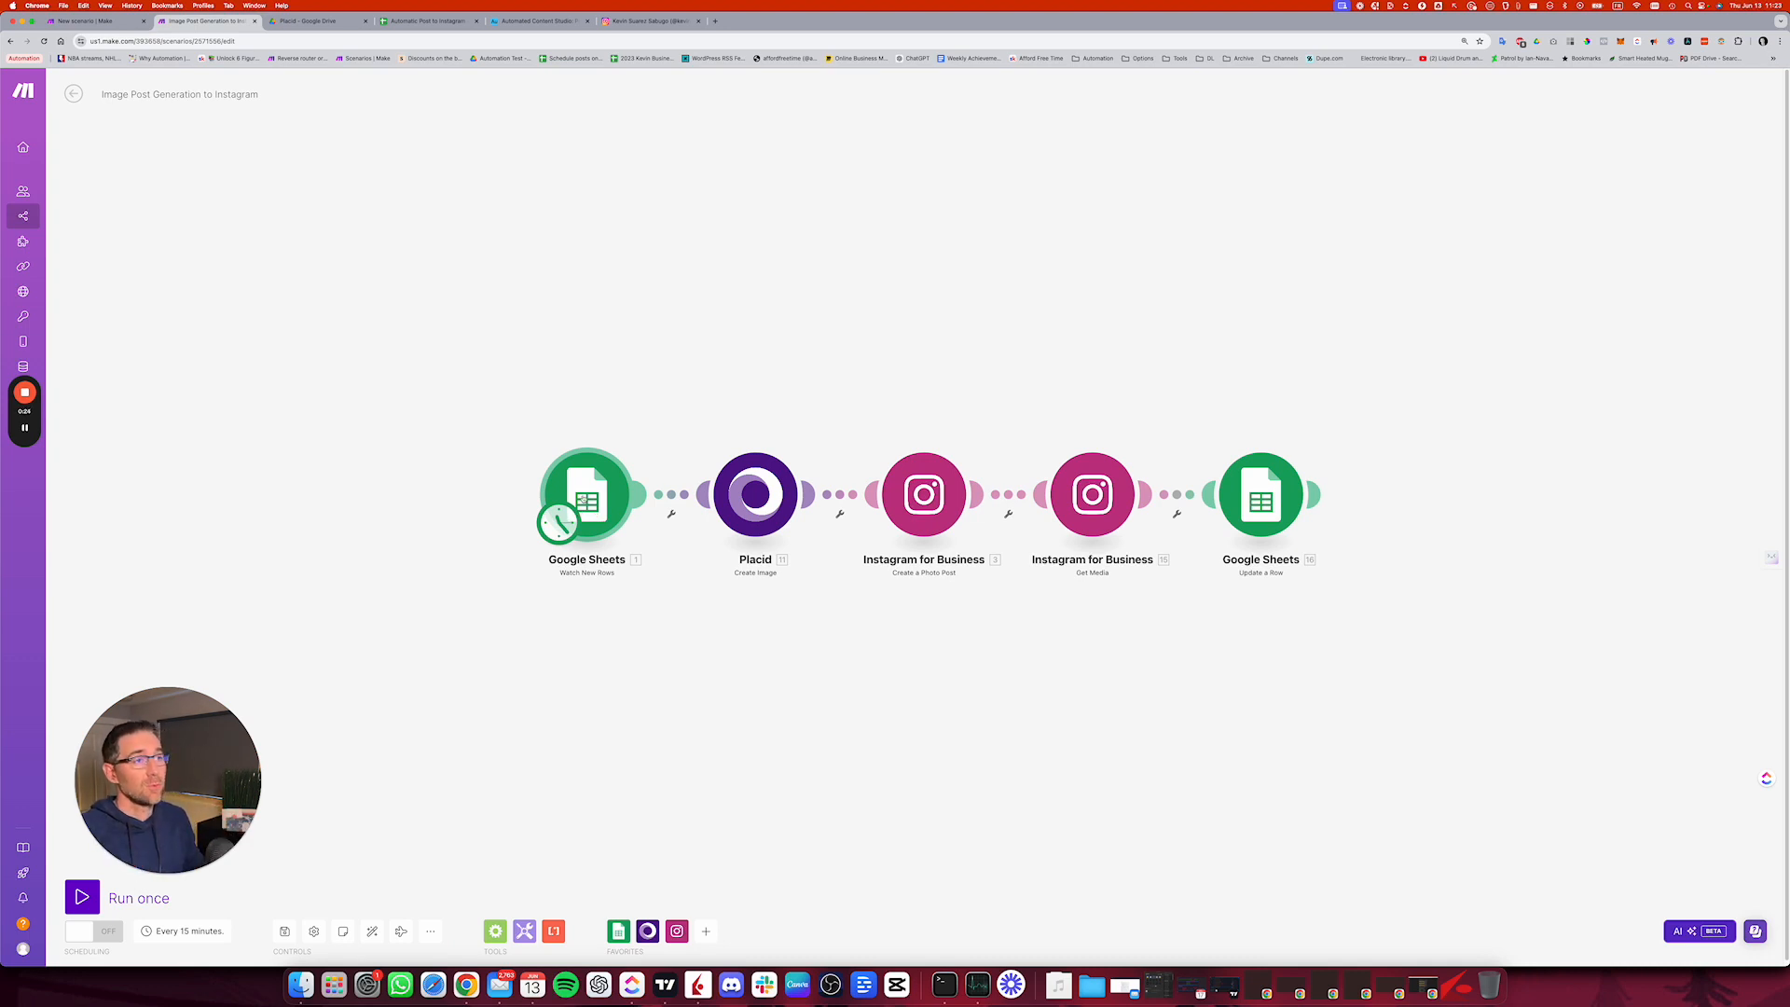
scroll(680, 515, right, 4)
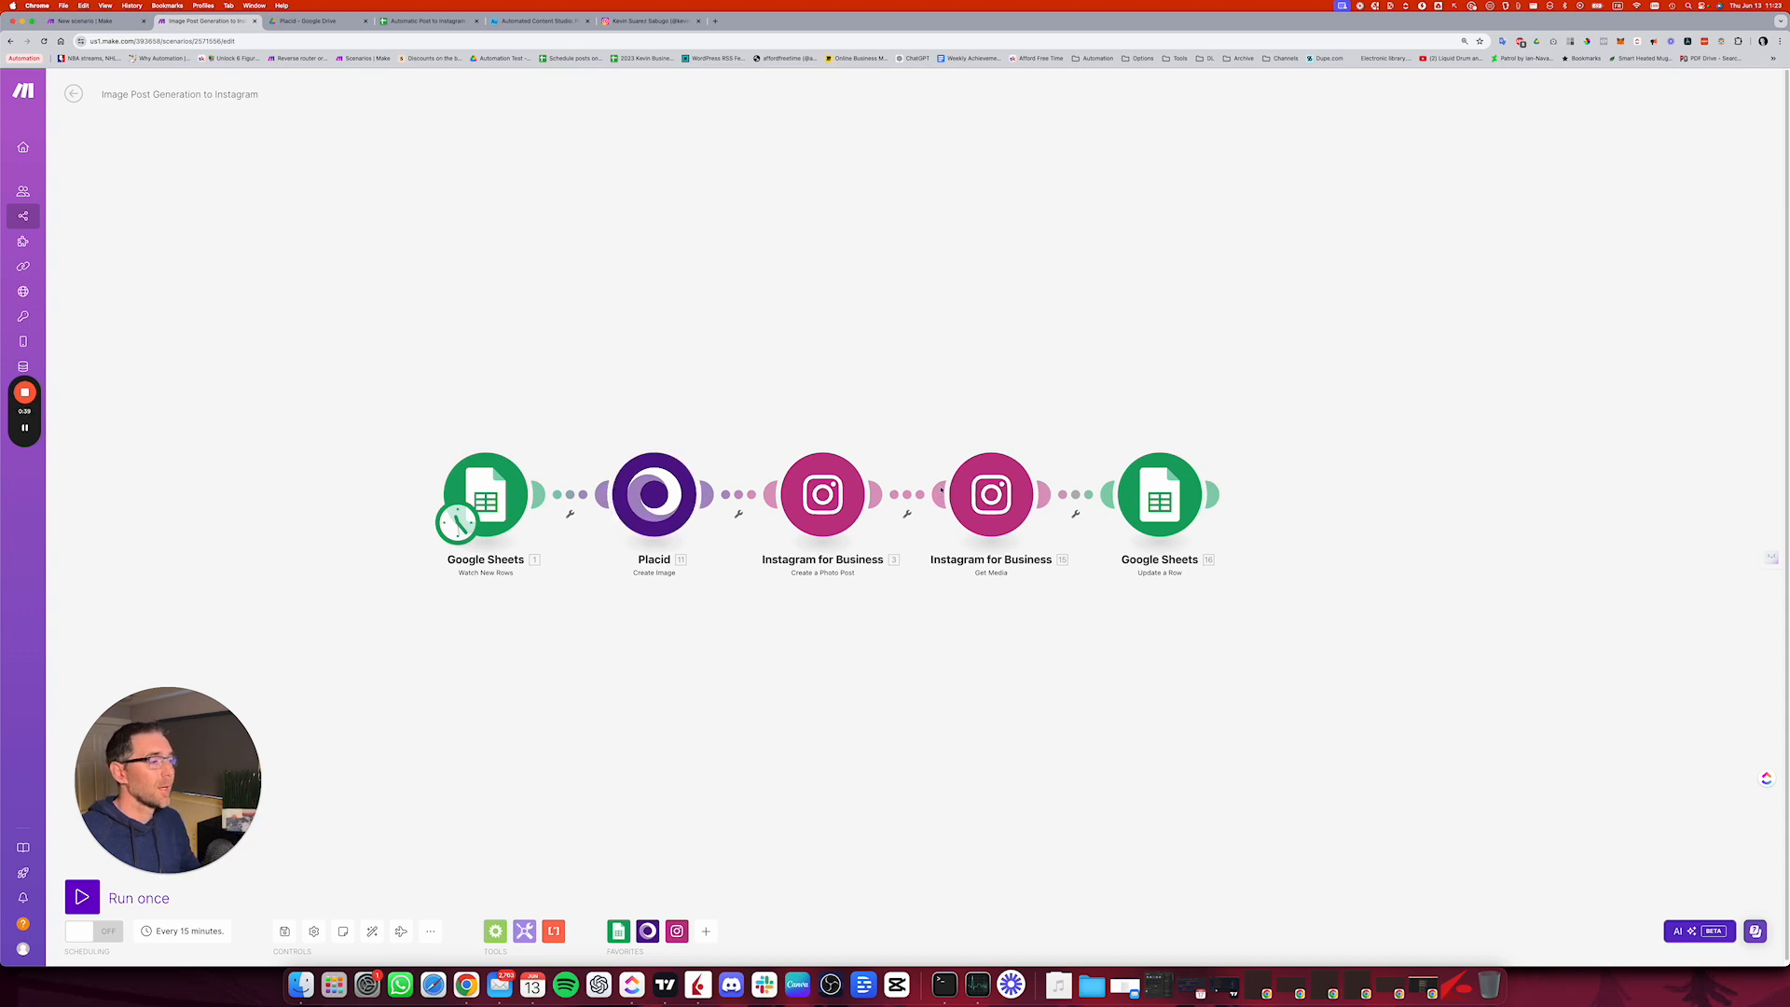
drag(828, 502, 757, 499)
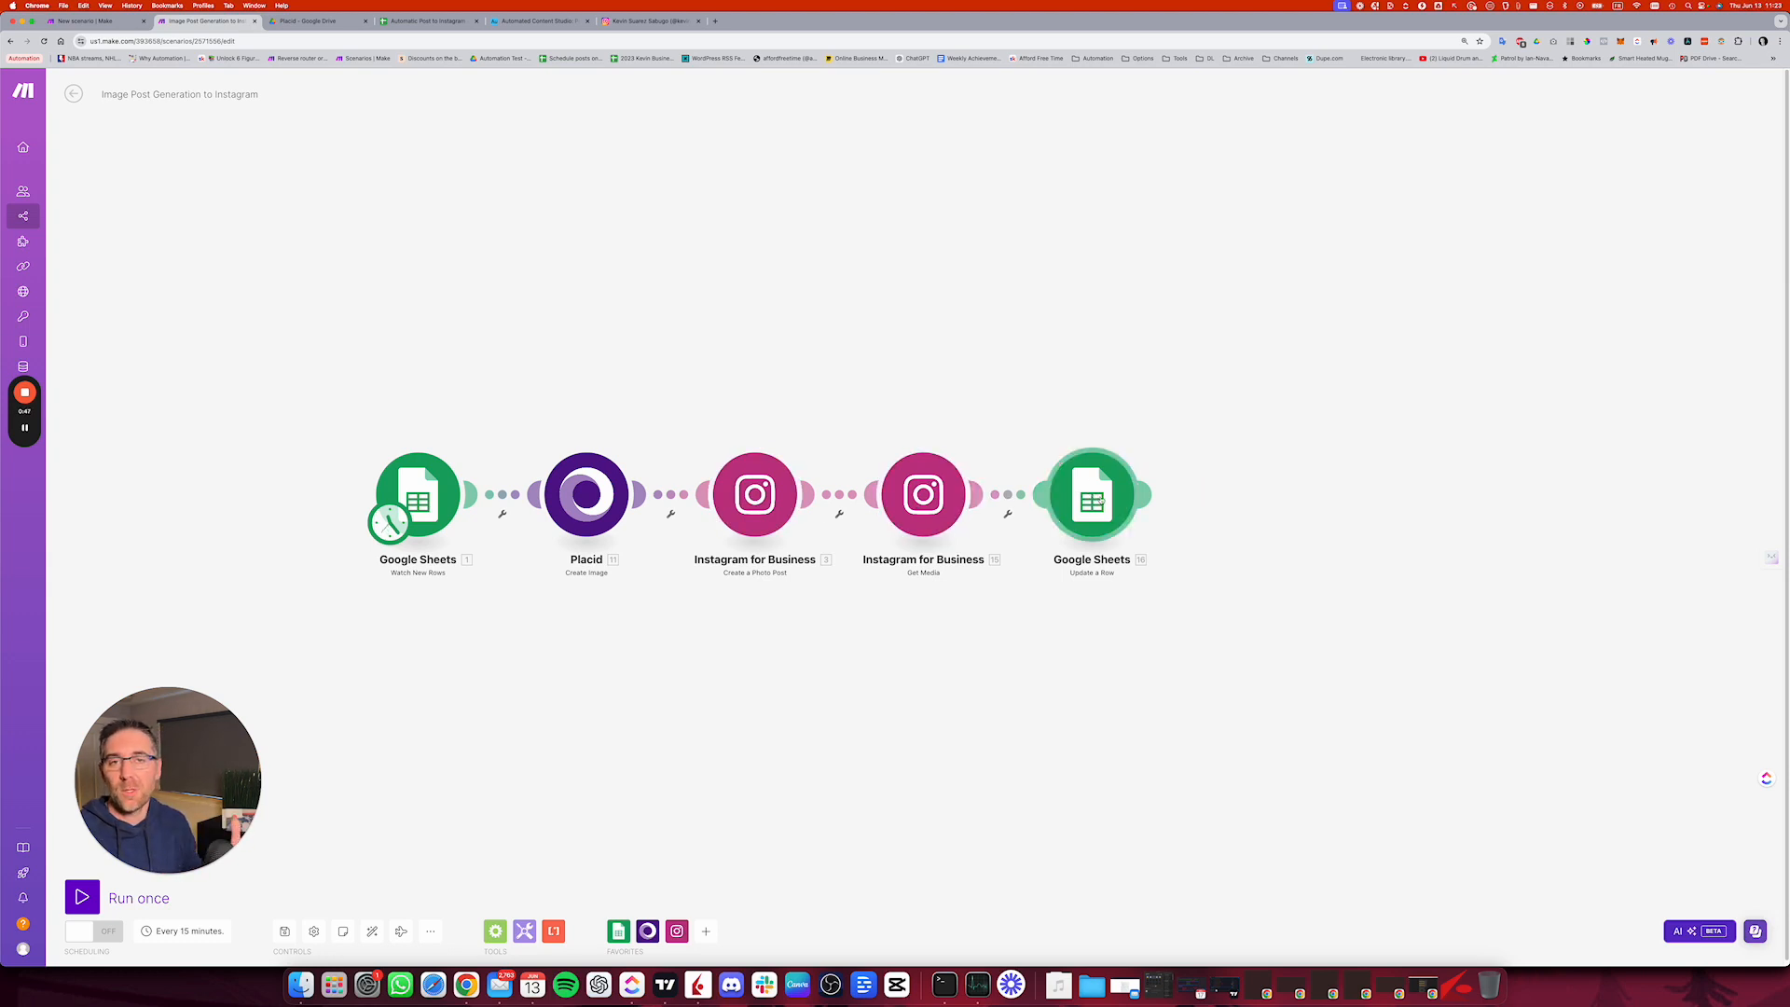
Step: Examine the published Instagram post and row 3's post date in the sheet, and open that row's Instagram link
click(648, 21)
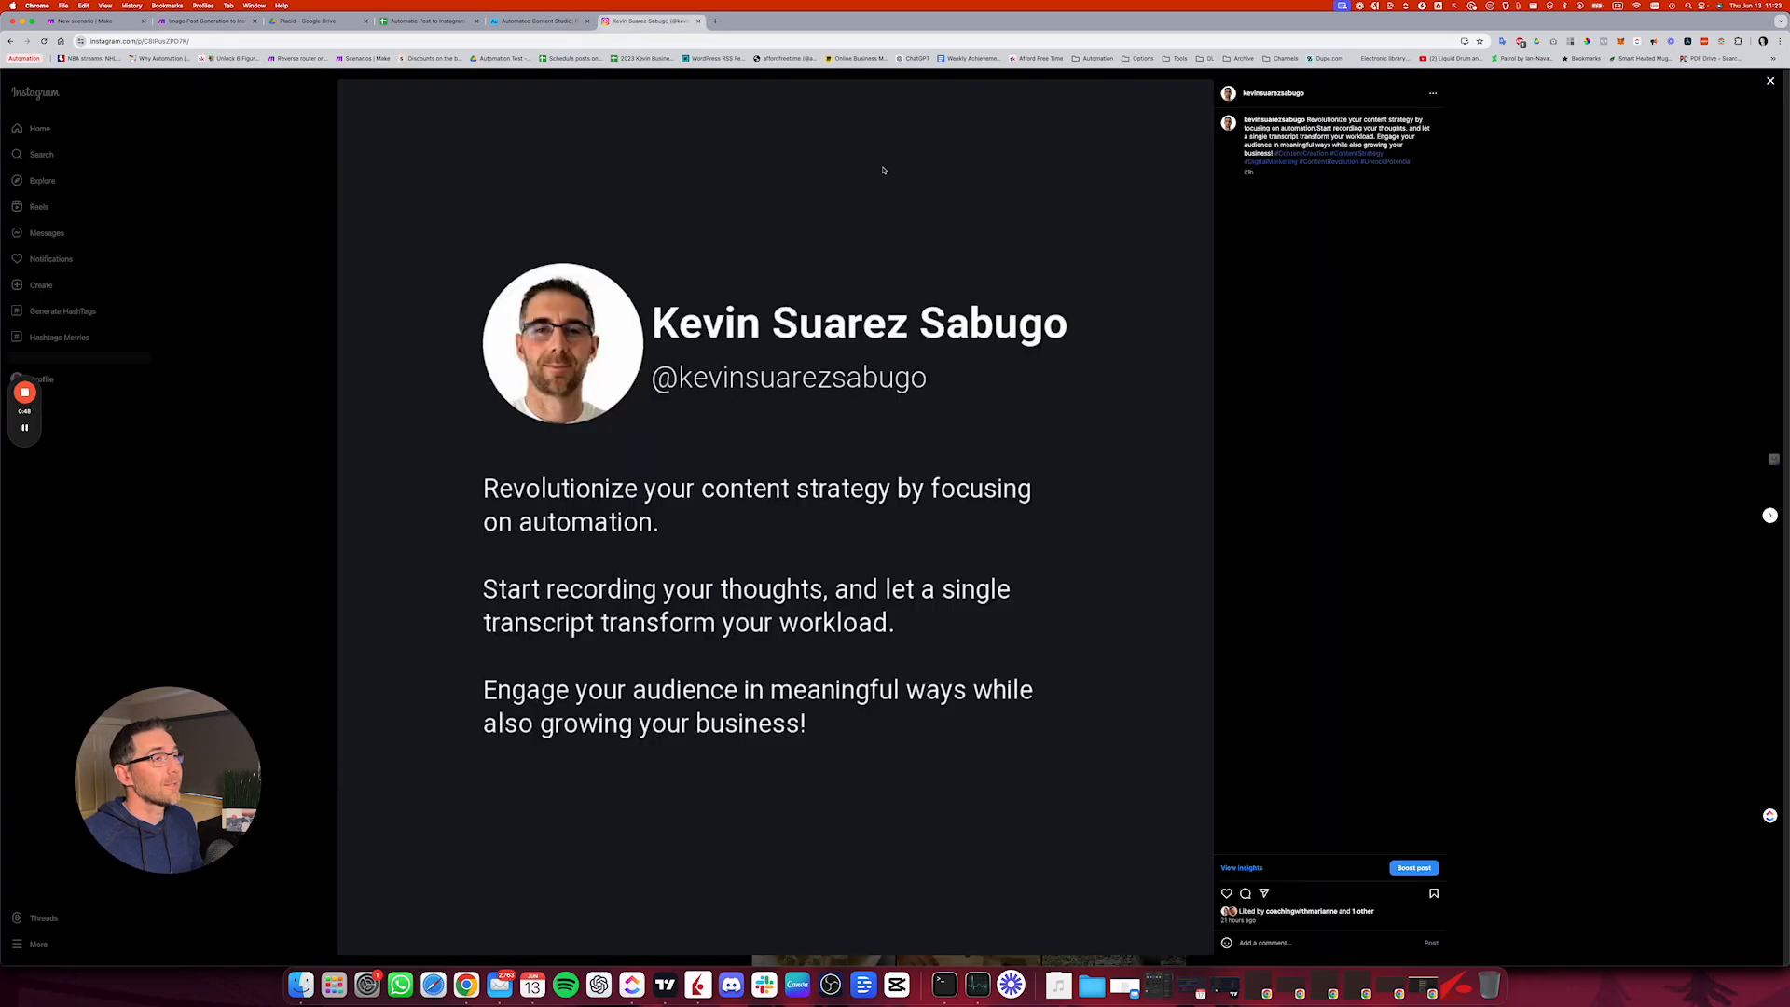
click(453, 23)
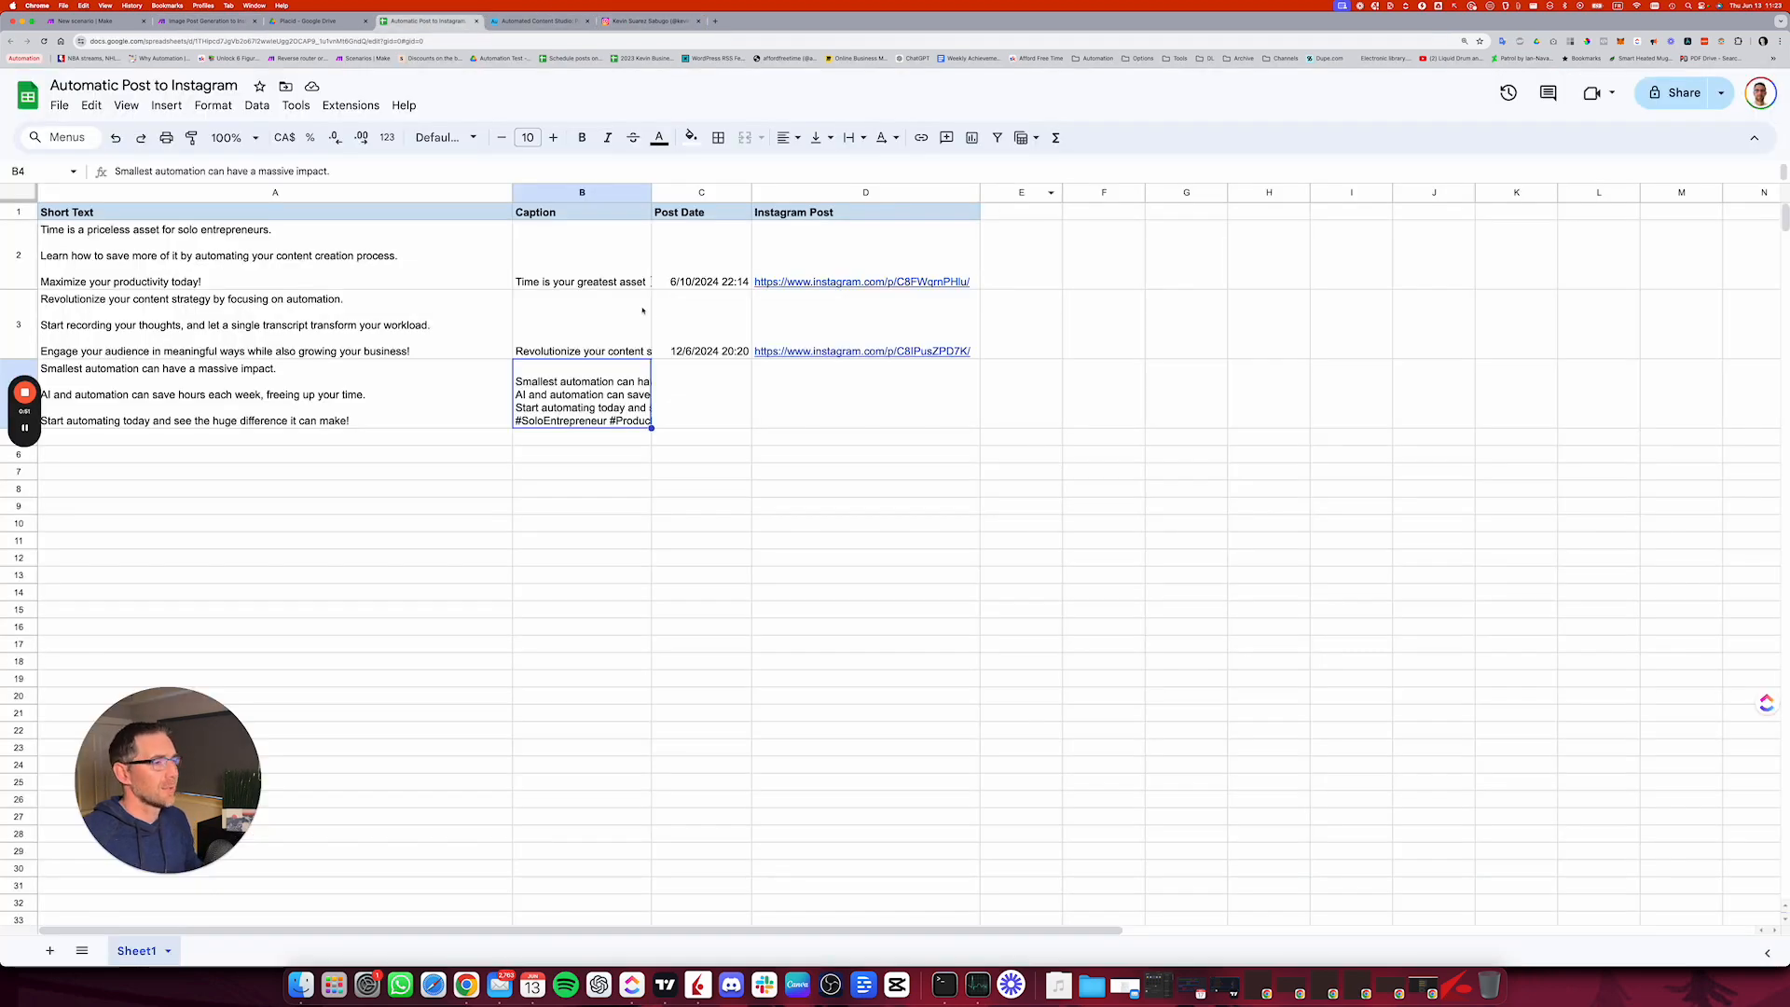
click(713, 352)
click(897, 351)
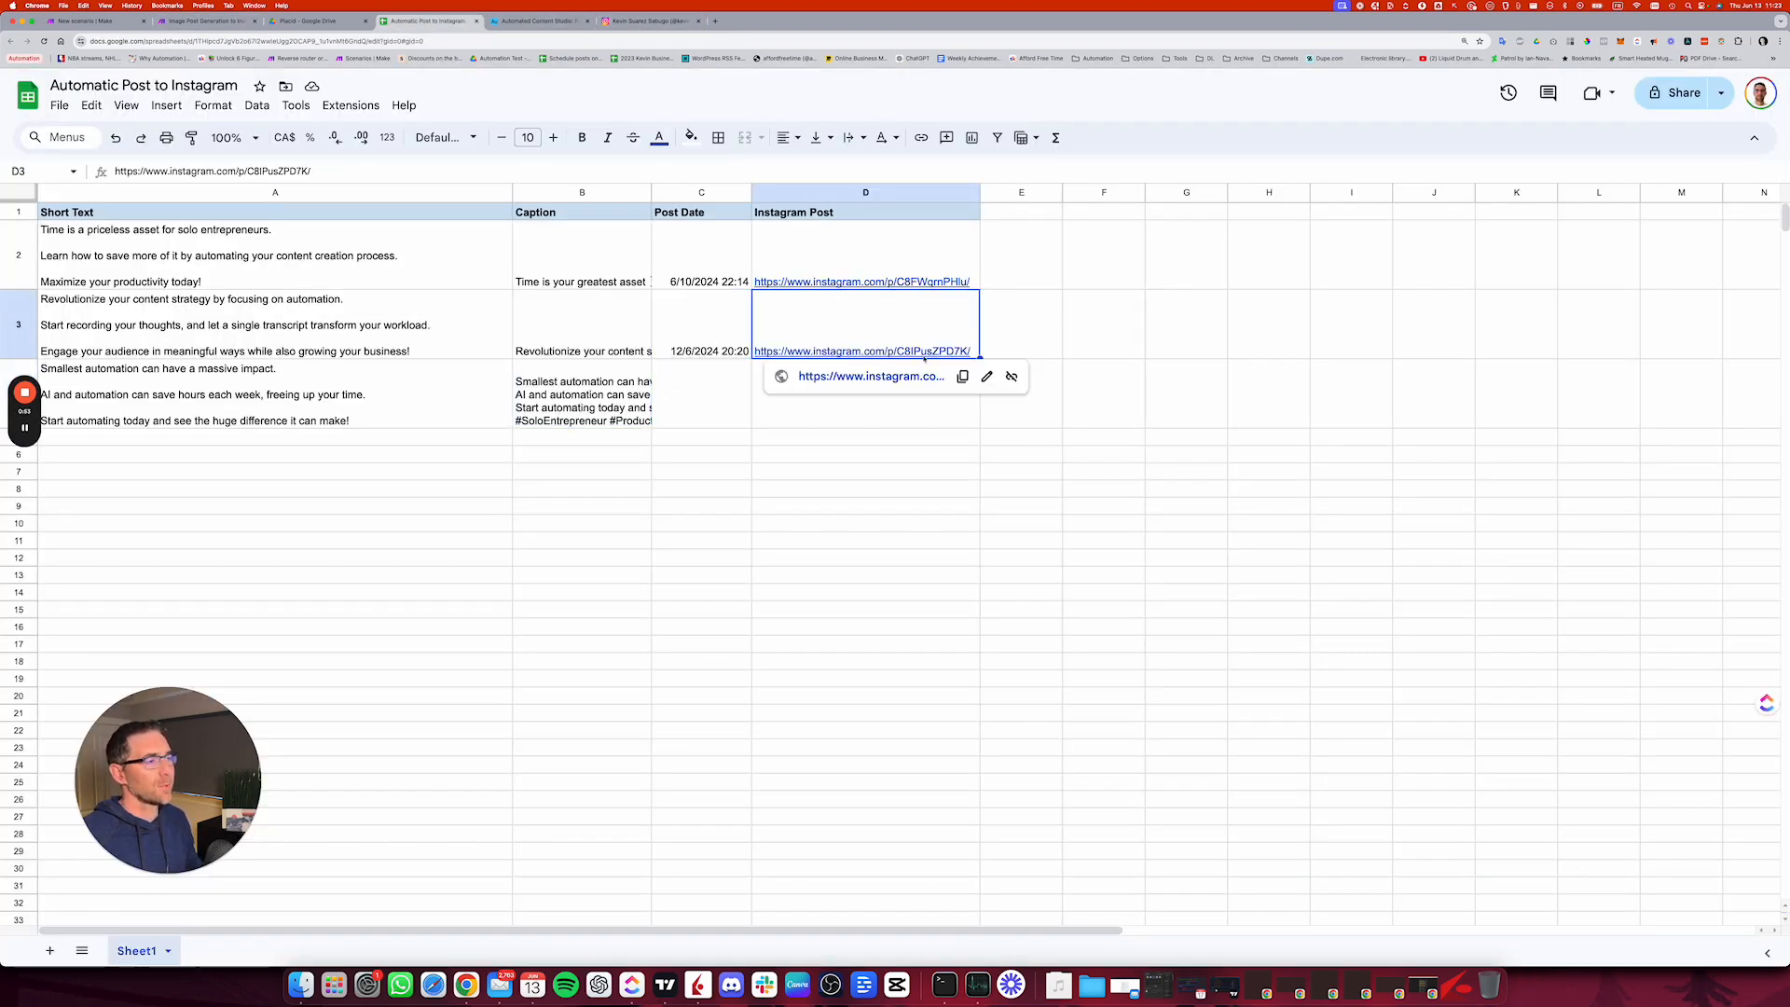
click(867, 376)
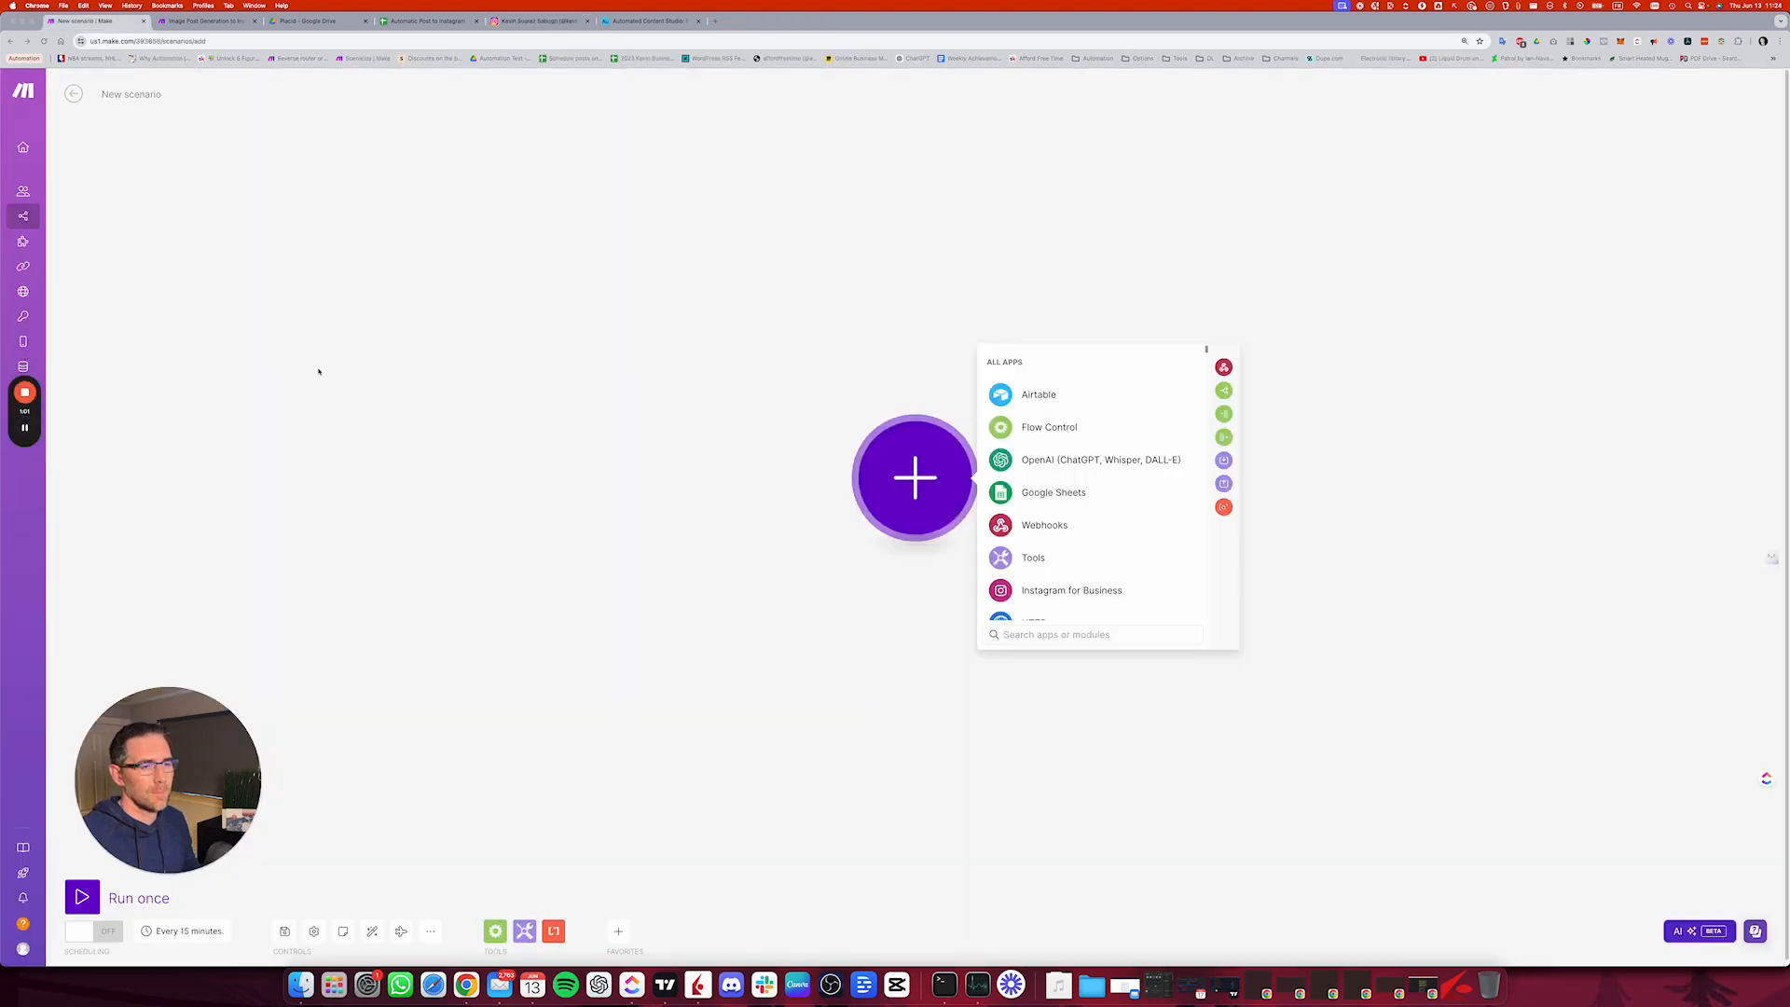
Step: Add a Google Sheets Watch New Rows trigger to the new Make scenario and select the existing Google connection for it
click(1058, 494)
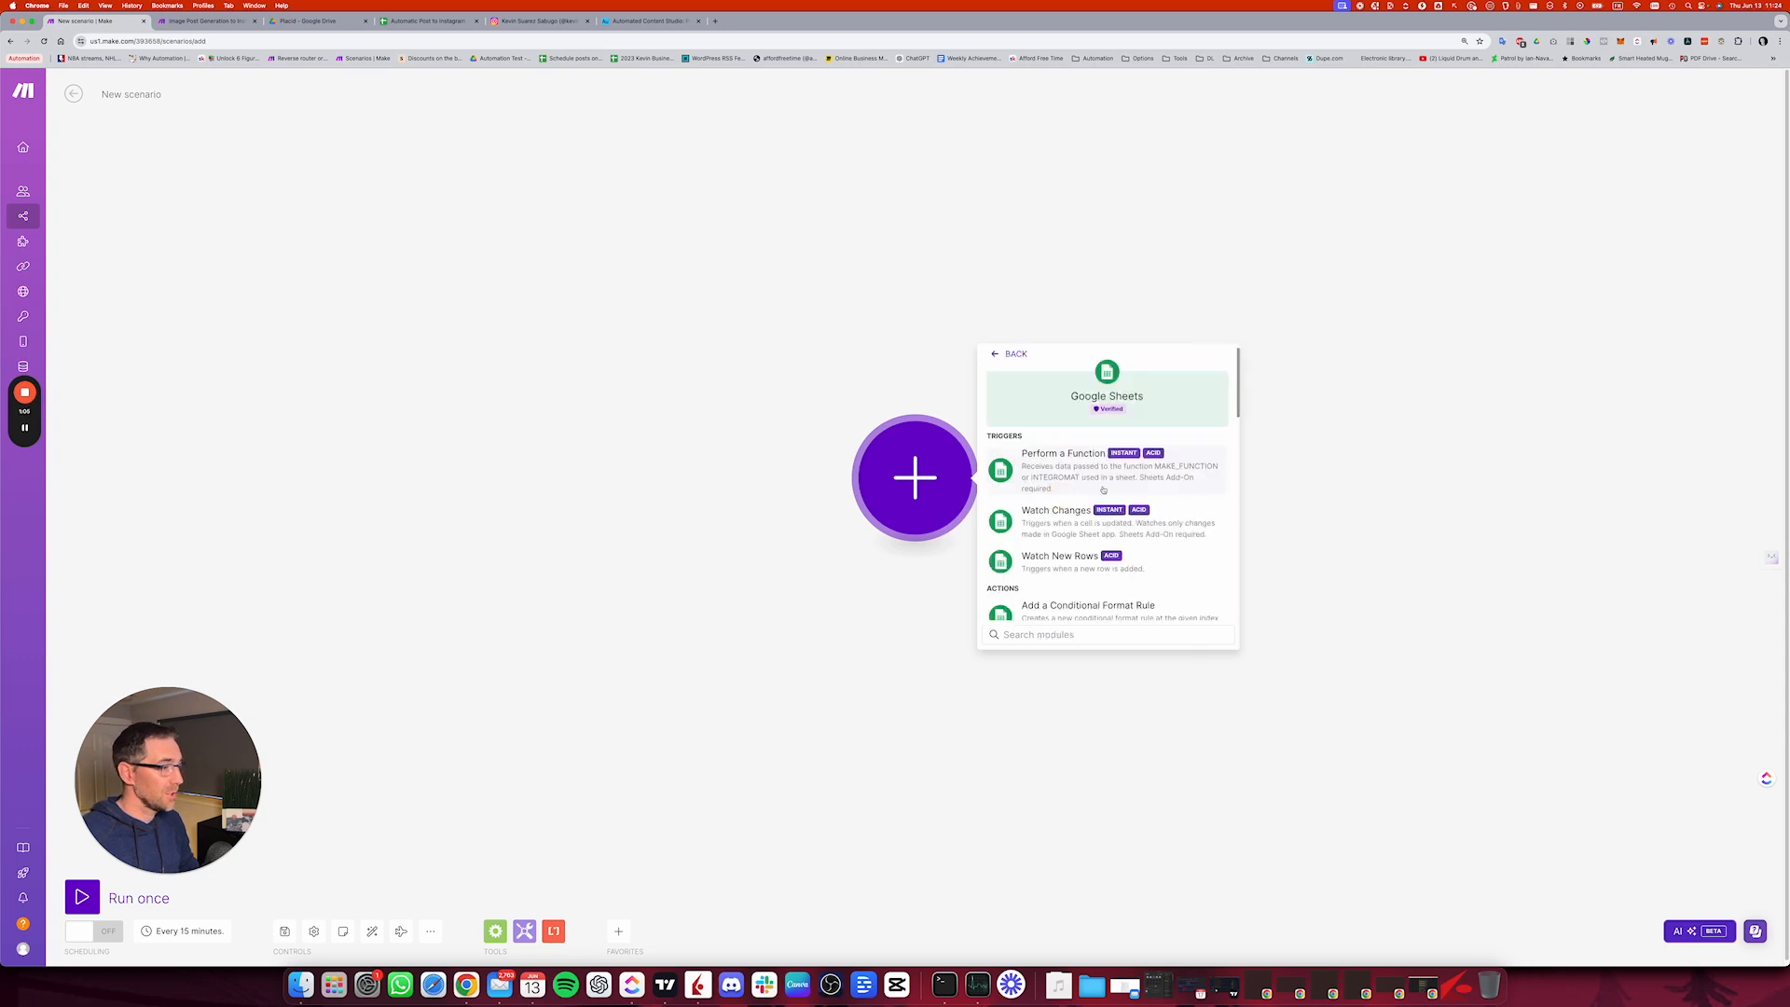
scroll(1081, 512, down, 1)
click(1070, 523)
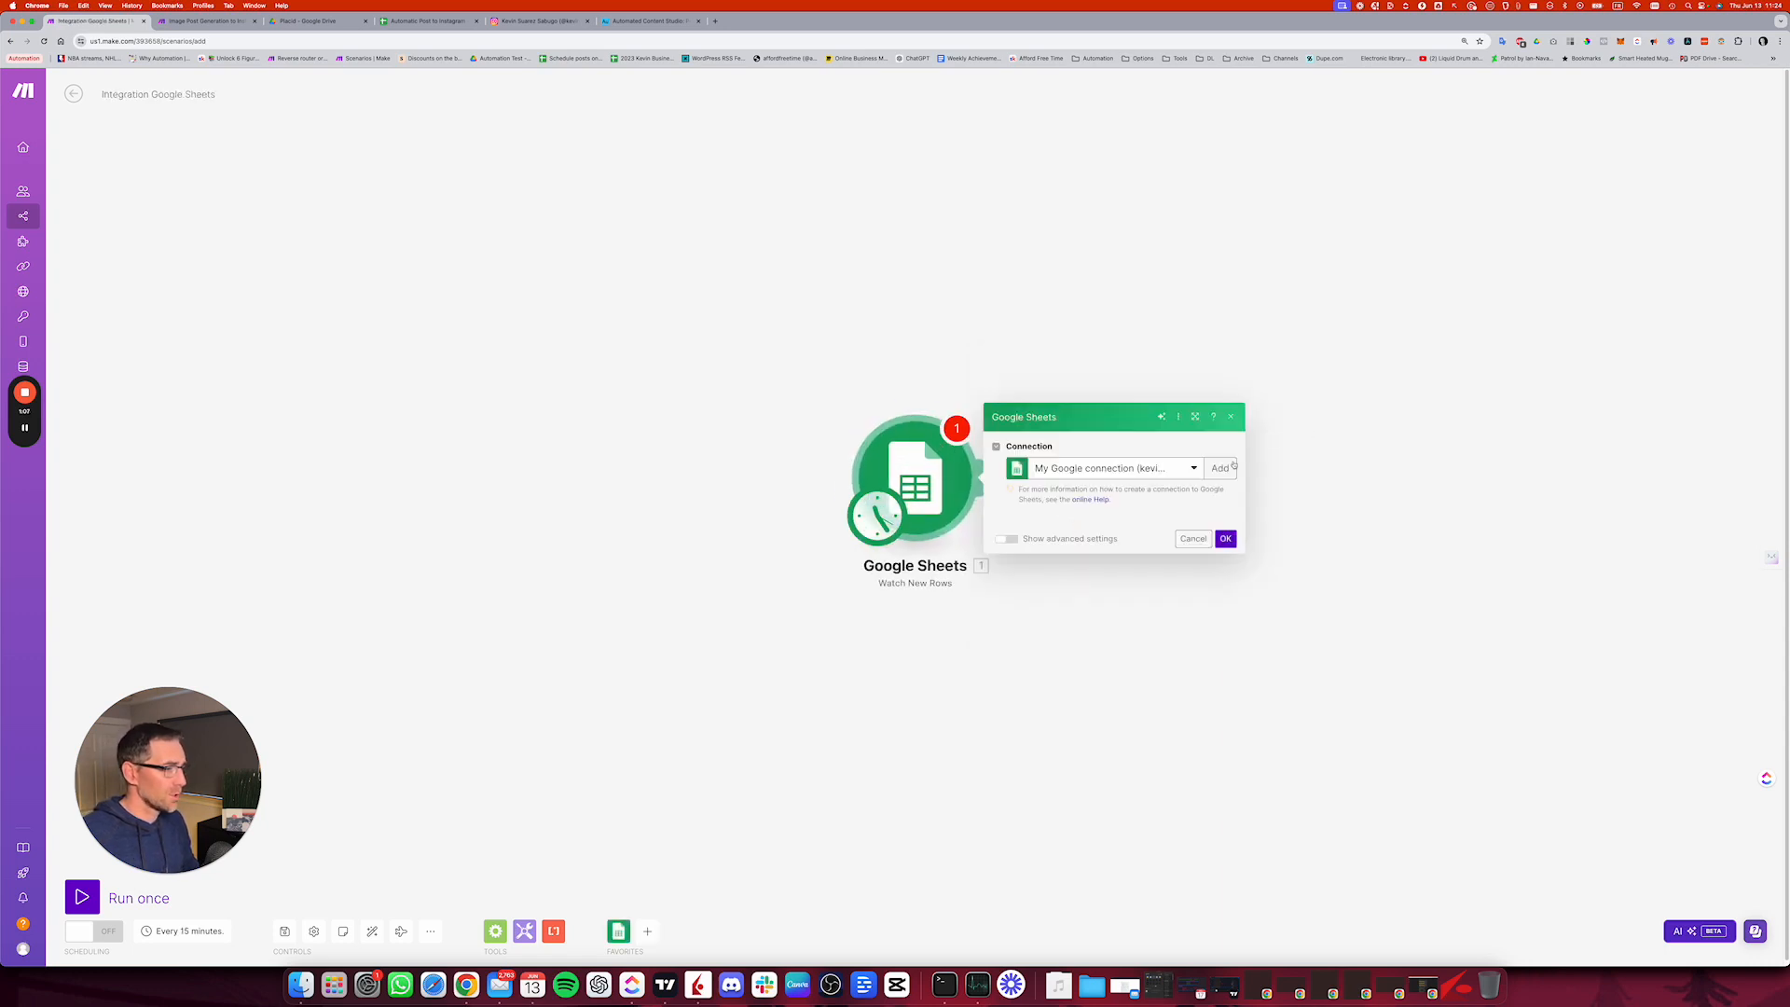
click(1105, 302)
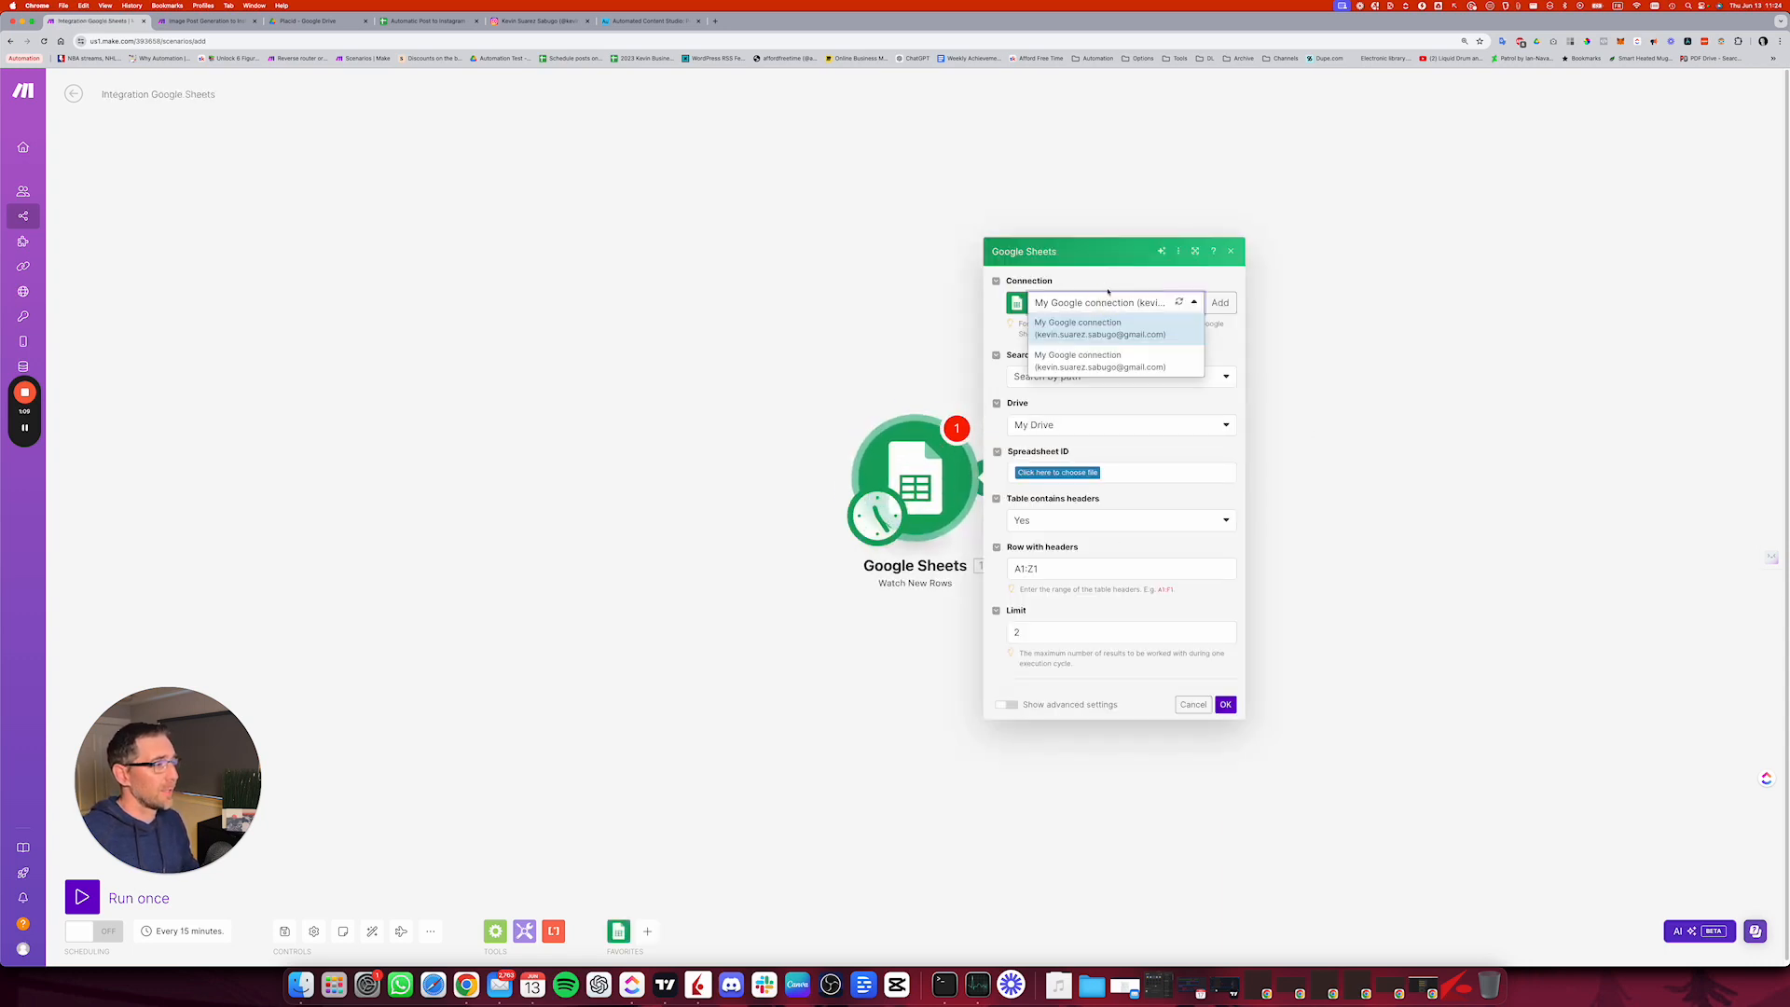
click(1104, 334)
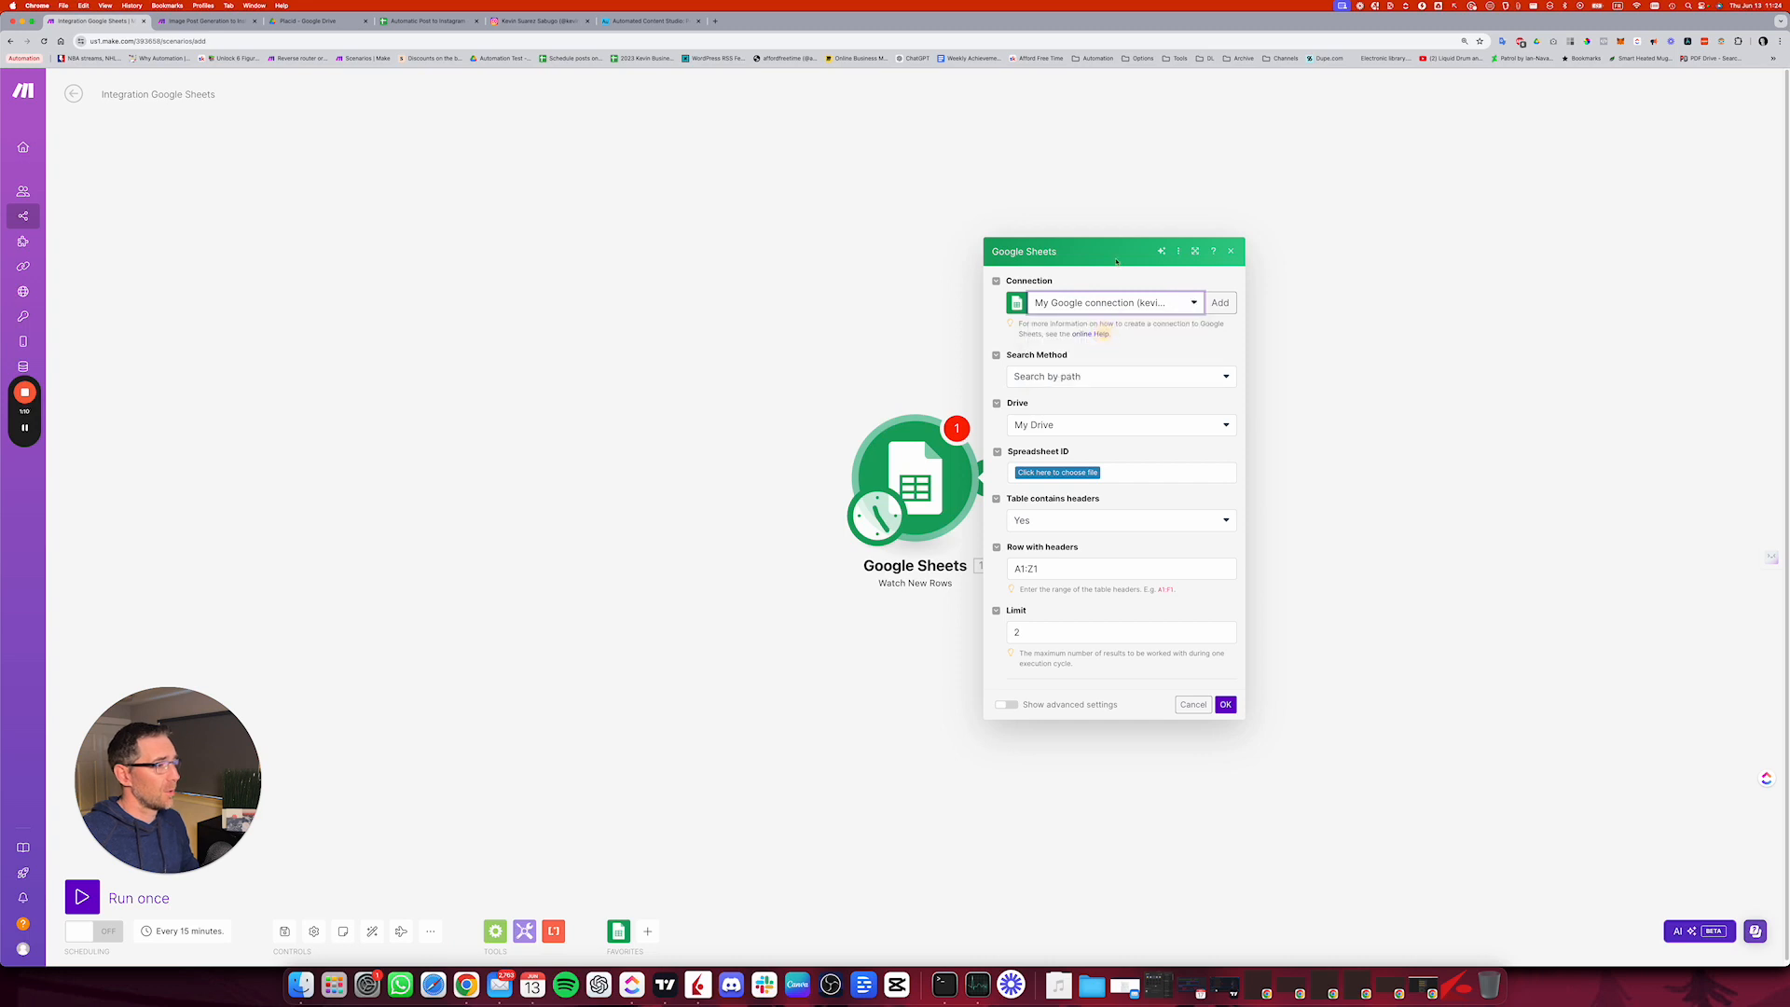
click(1100, 378)
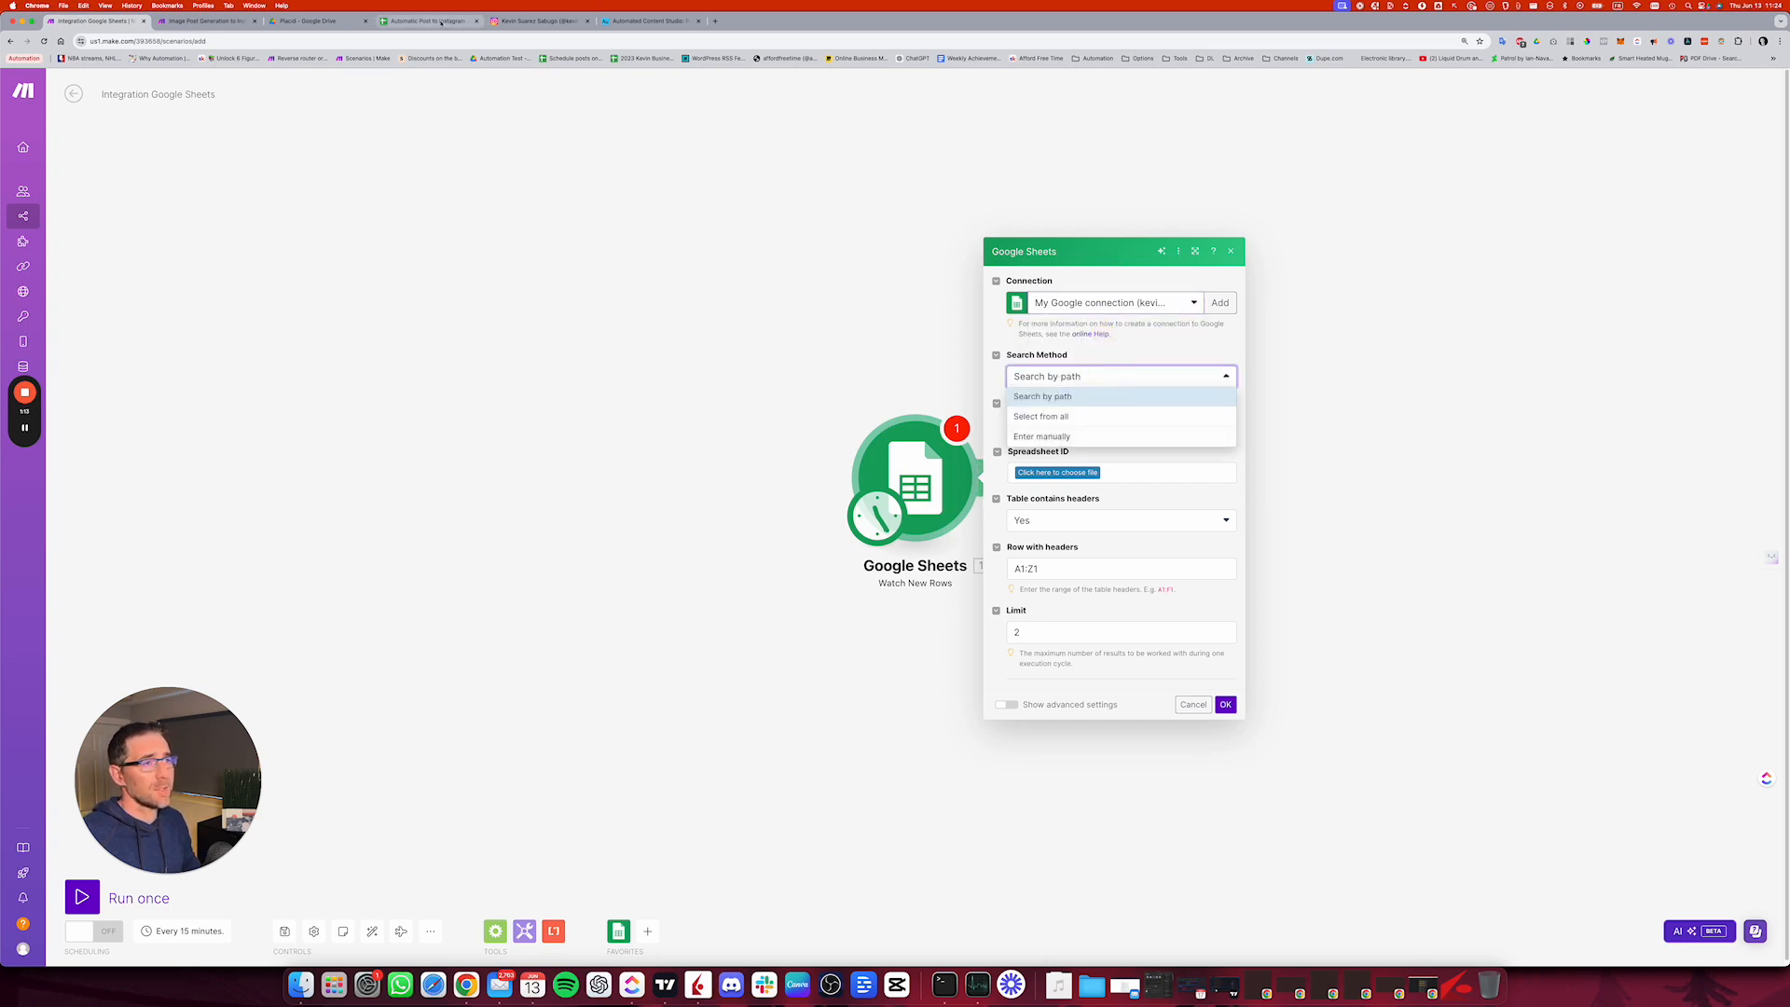
Step: Examine the Automatic Post to Instagram sheet's header row and row 4's caption, post date and Instagram post cells
click(441, 21)
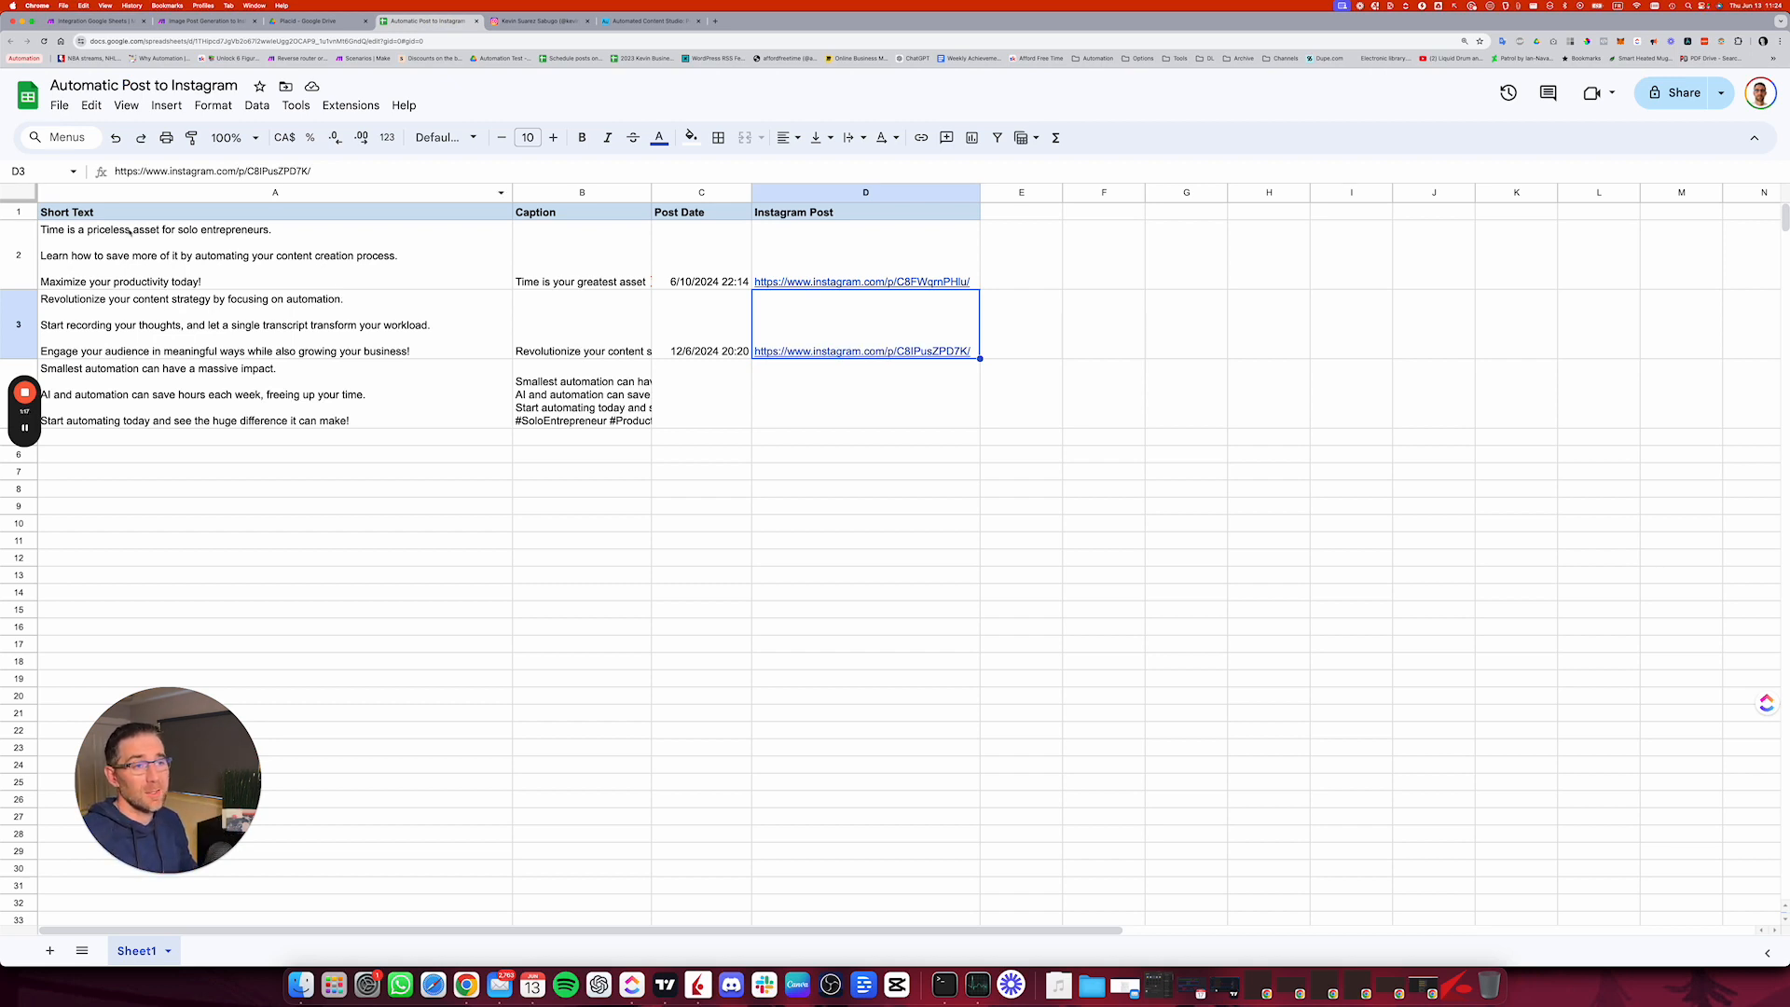
click(149, 212)
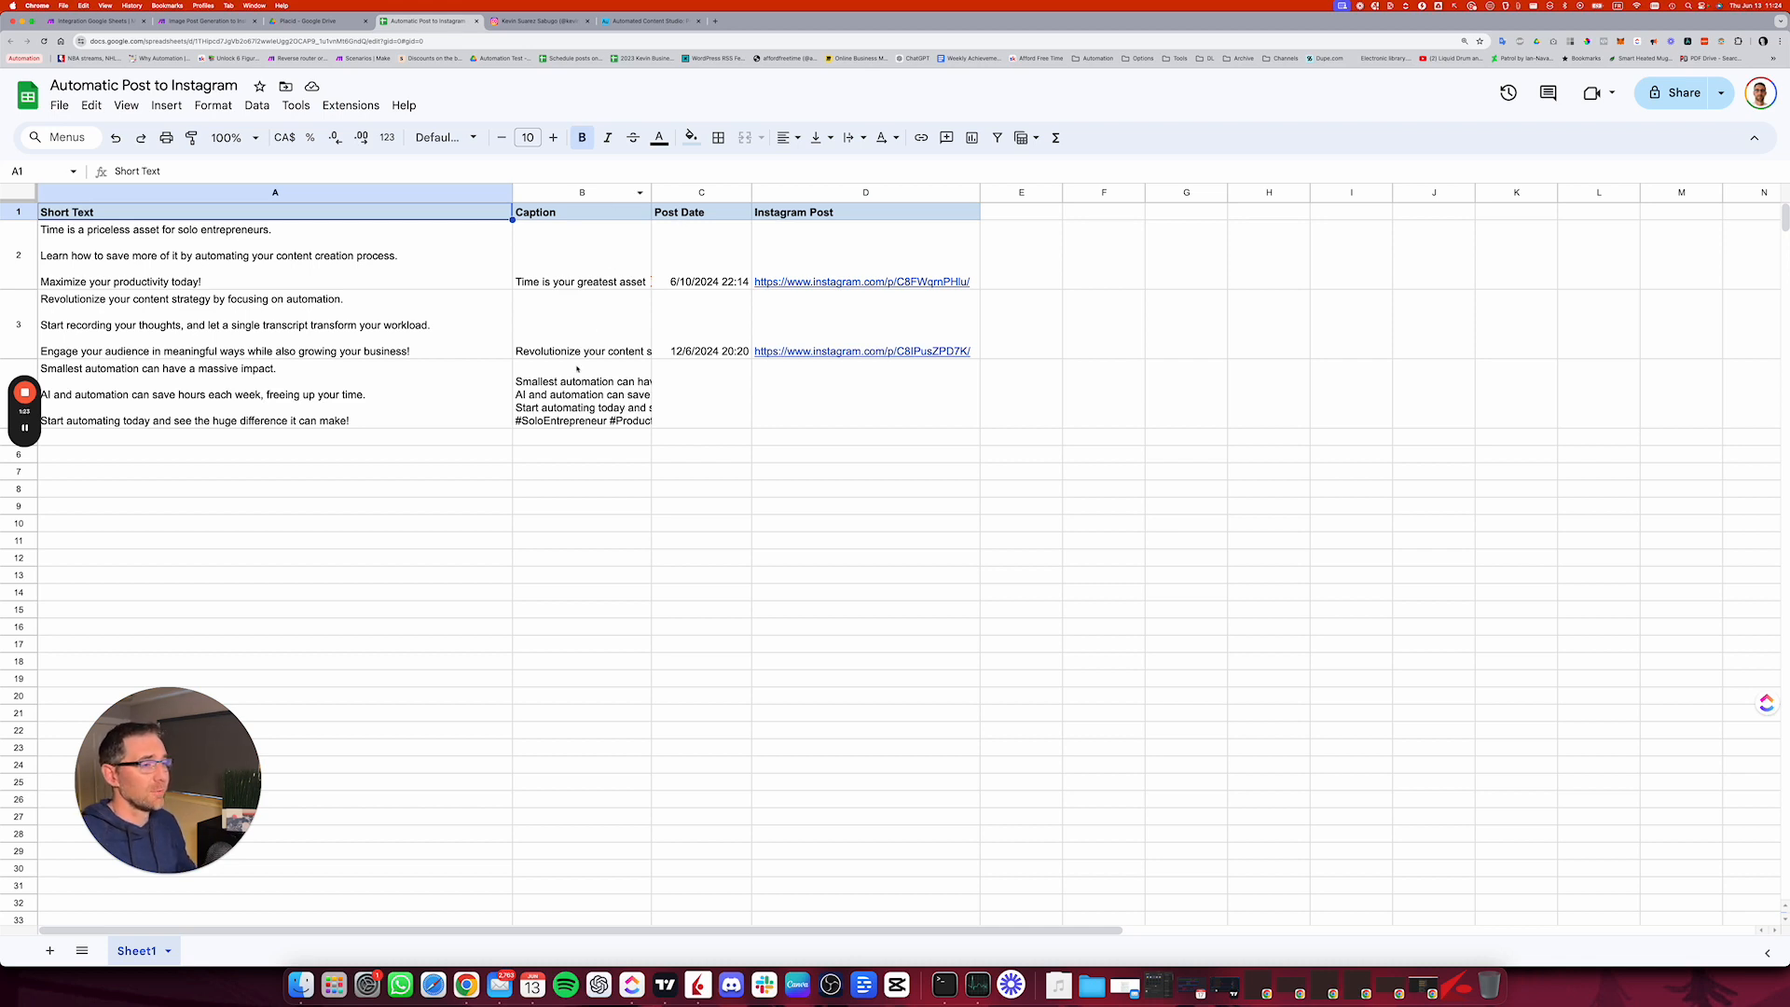
click(578, 411)
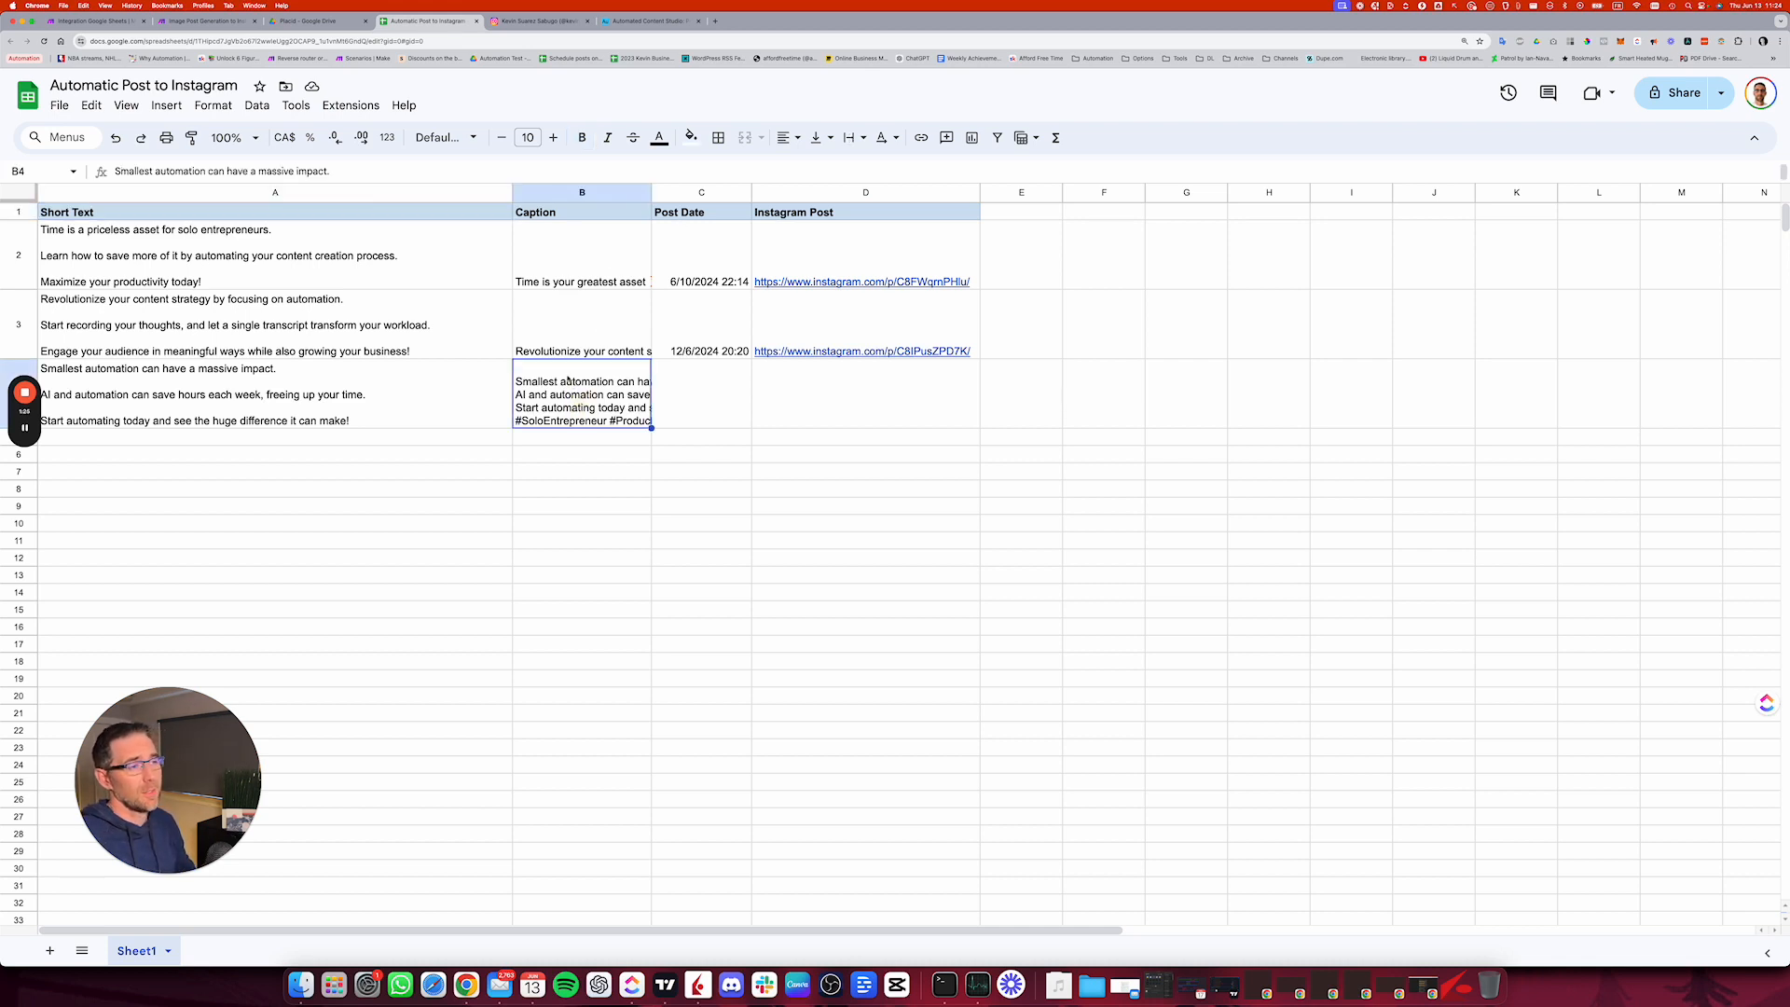
double_click(565, 375)
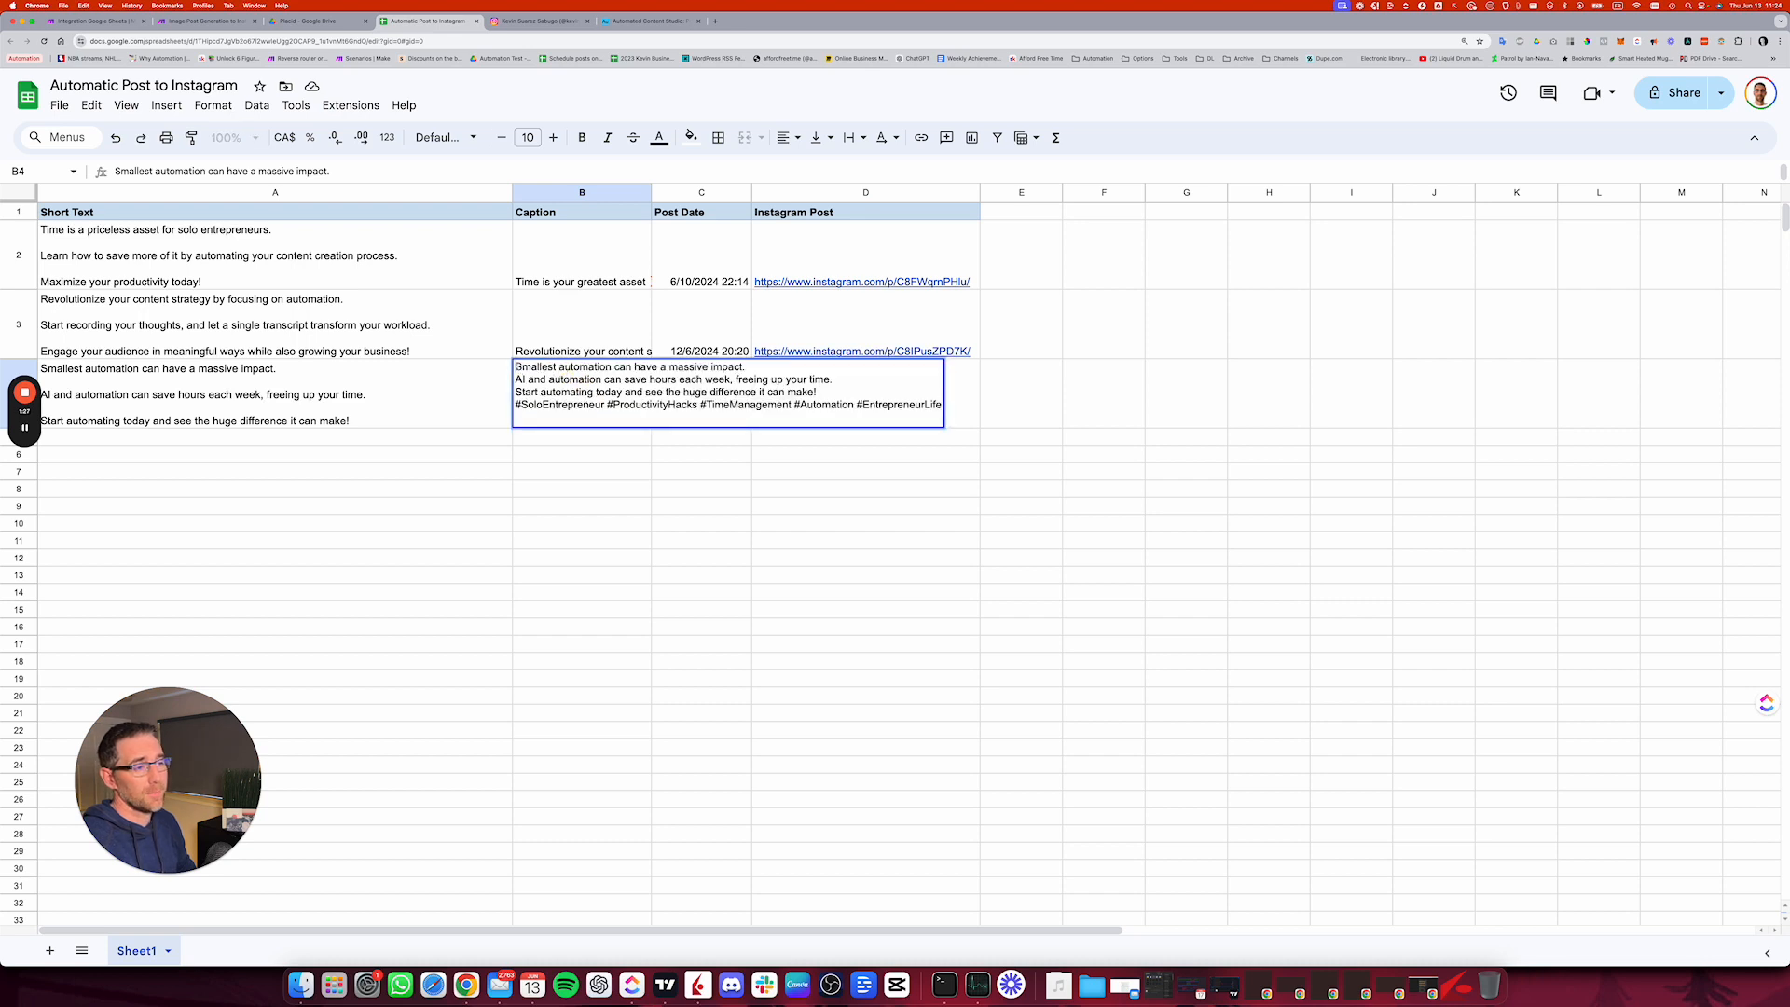
click(767, 476)
click(714, 395)
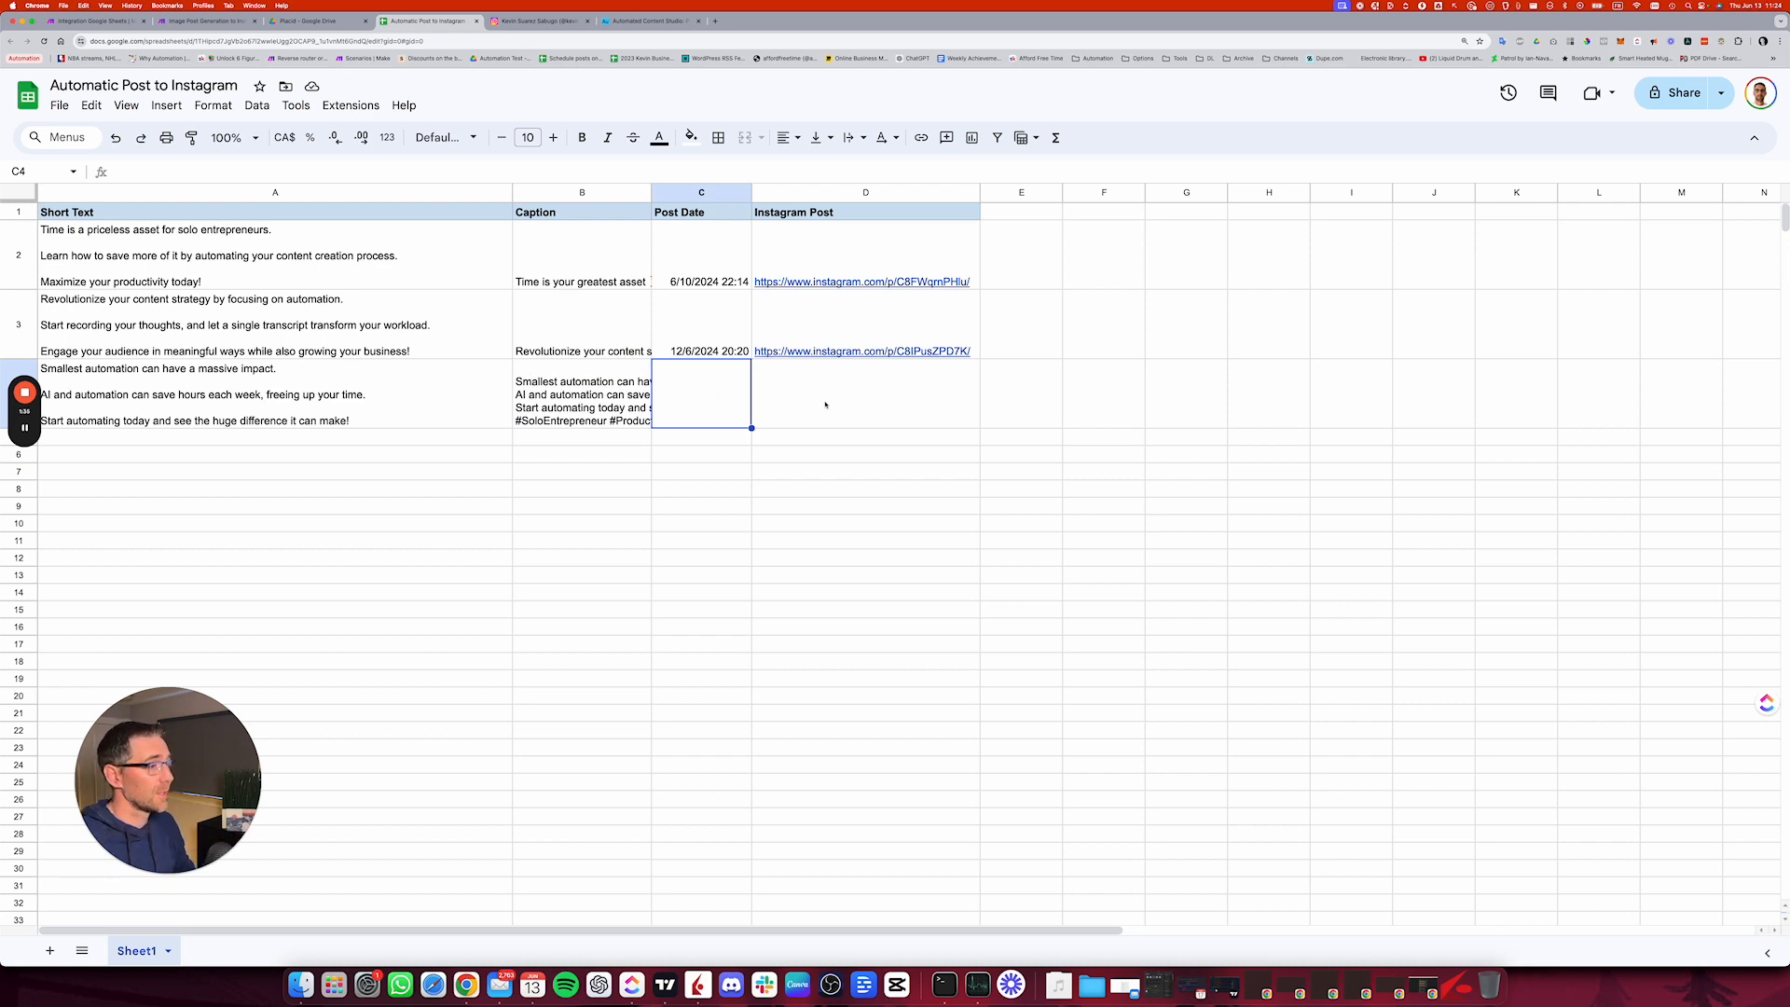
click(886, 396)
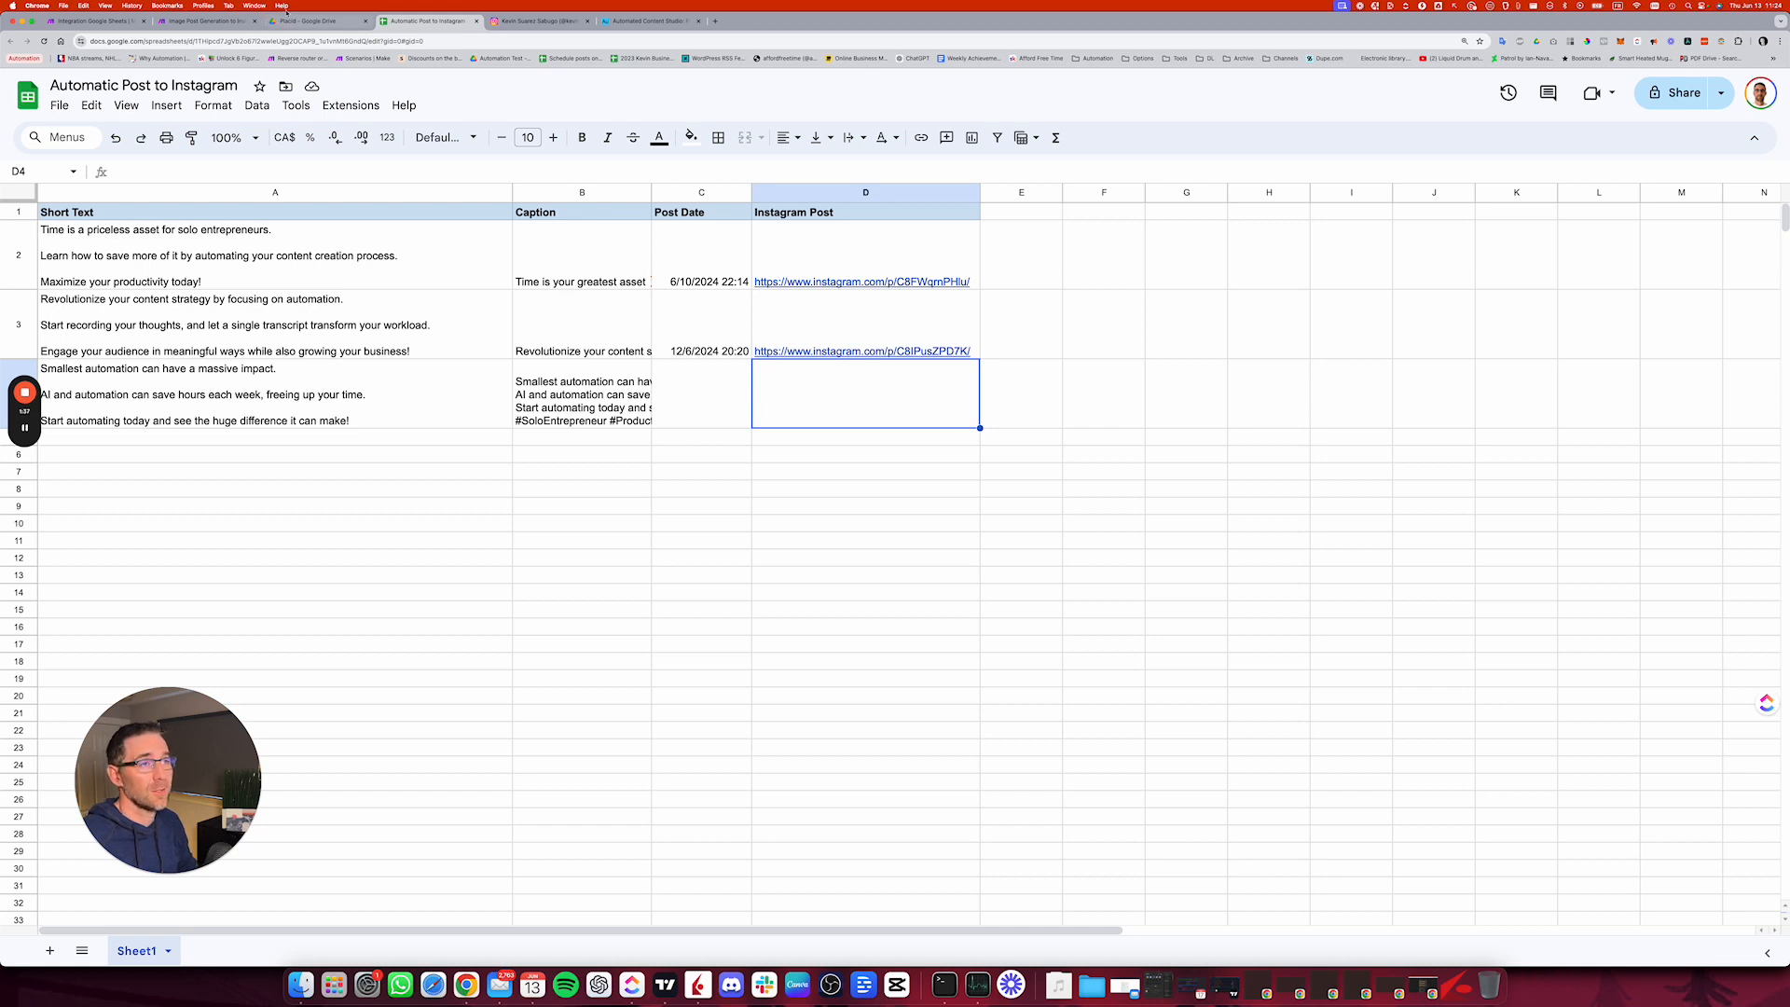
Step: Back in the Make trigger settings, choose the Automatic Post to Instagram spreadsheet from the Automation Test / Placid folder
click(94, 20)
click(1065, 472)
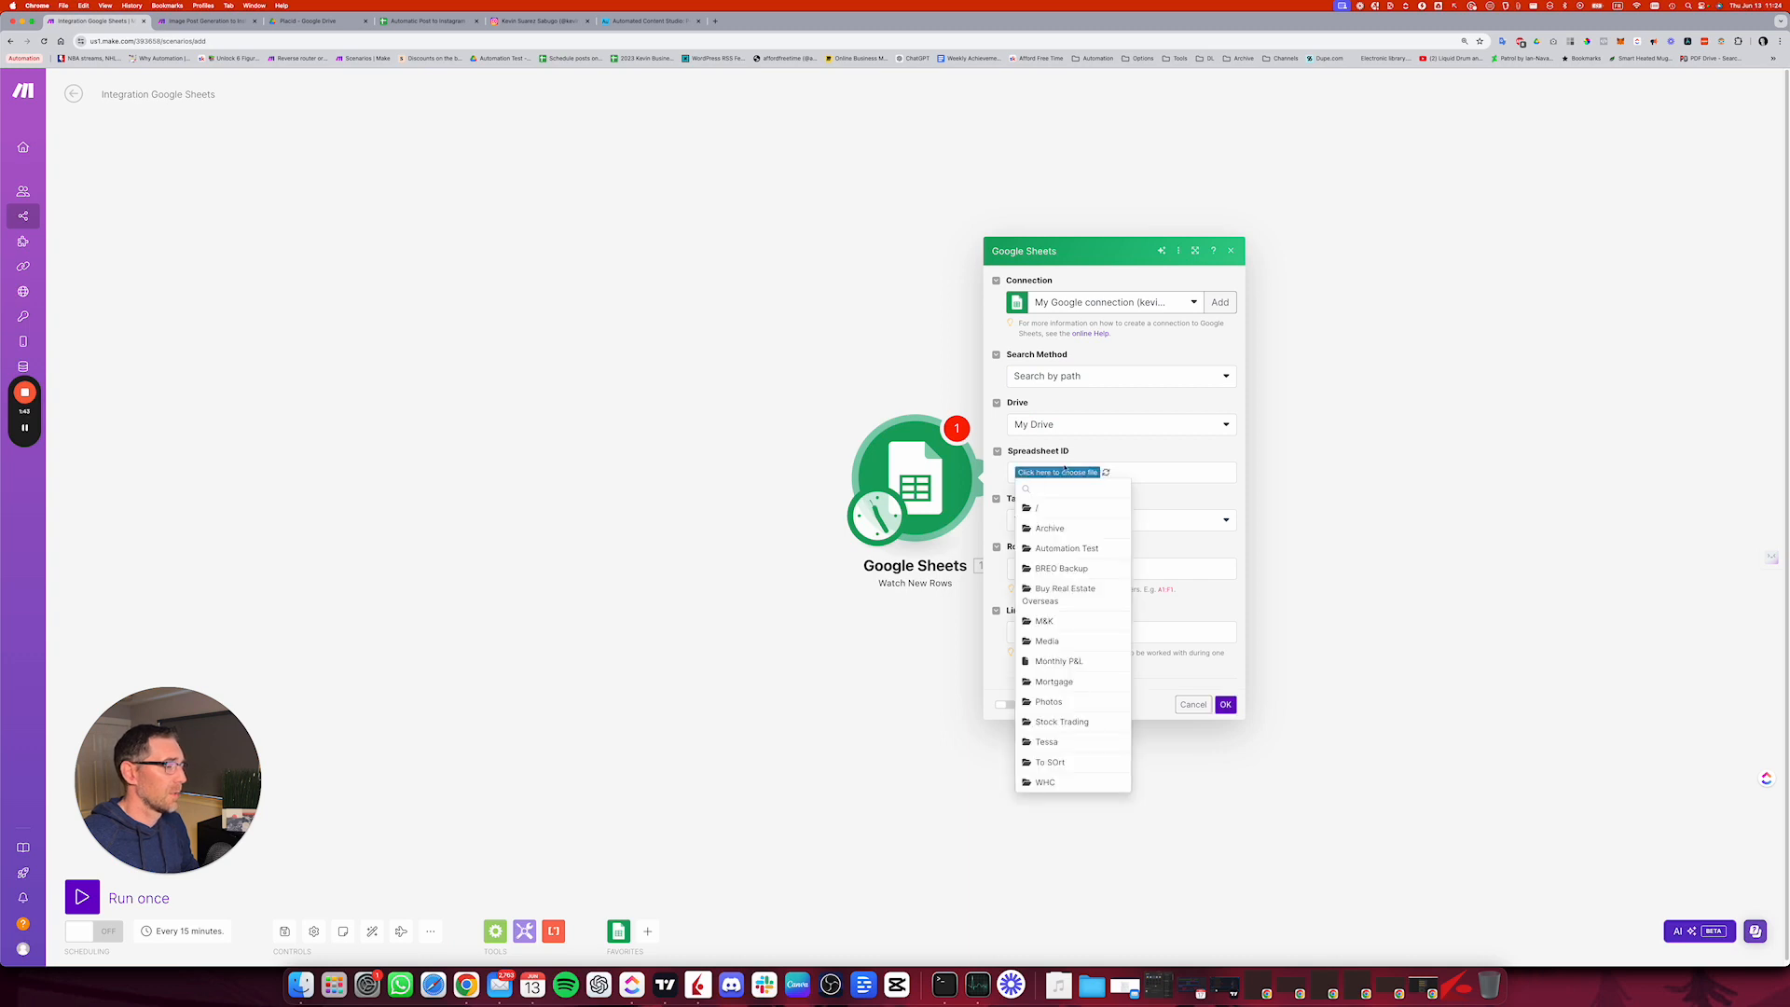
click(1063, 548)
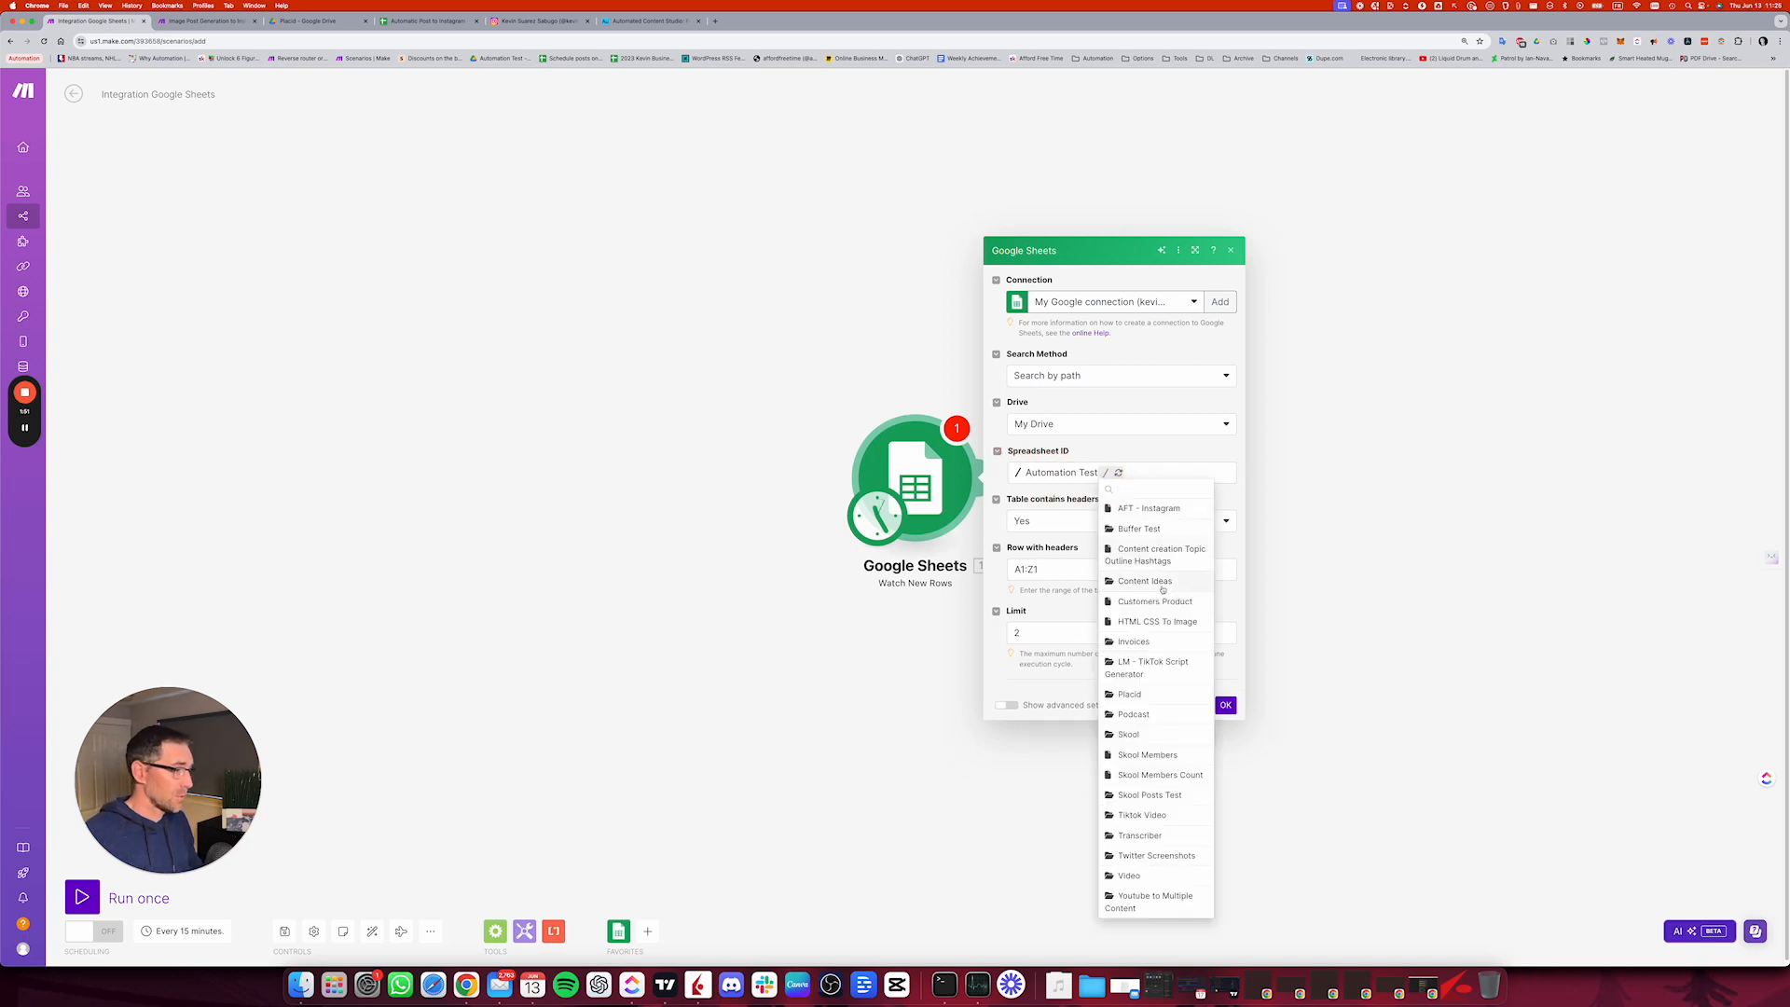
click(1145, 694)
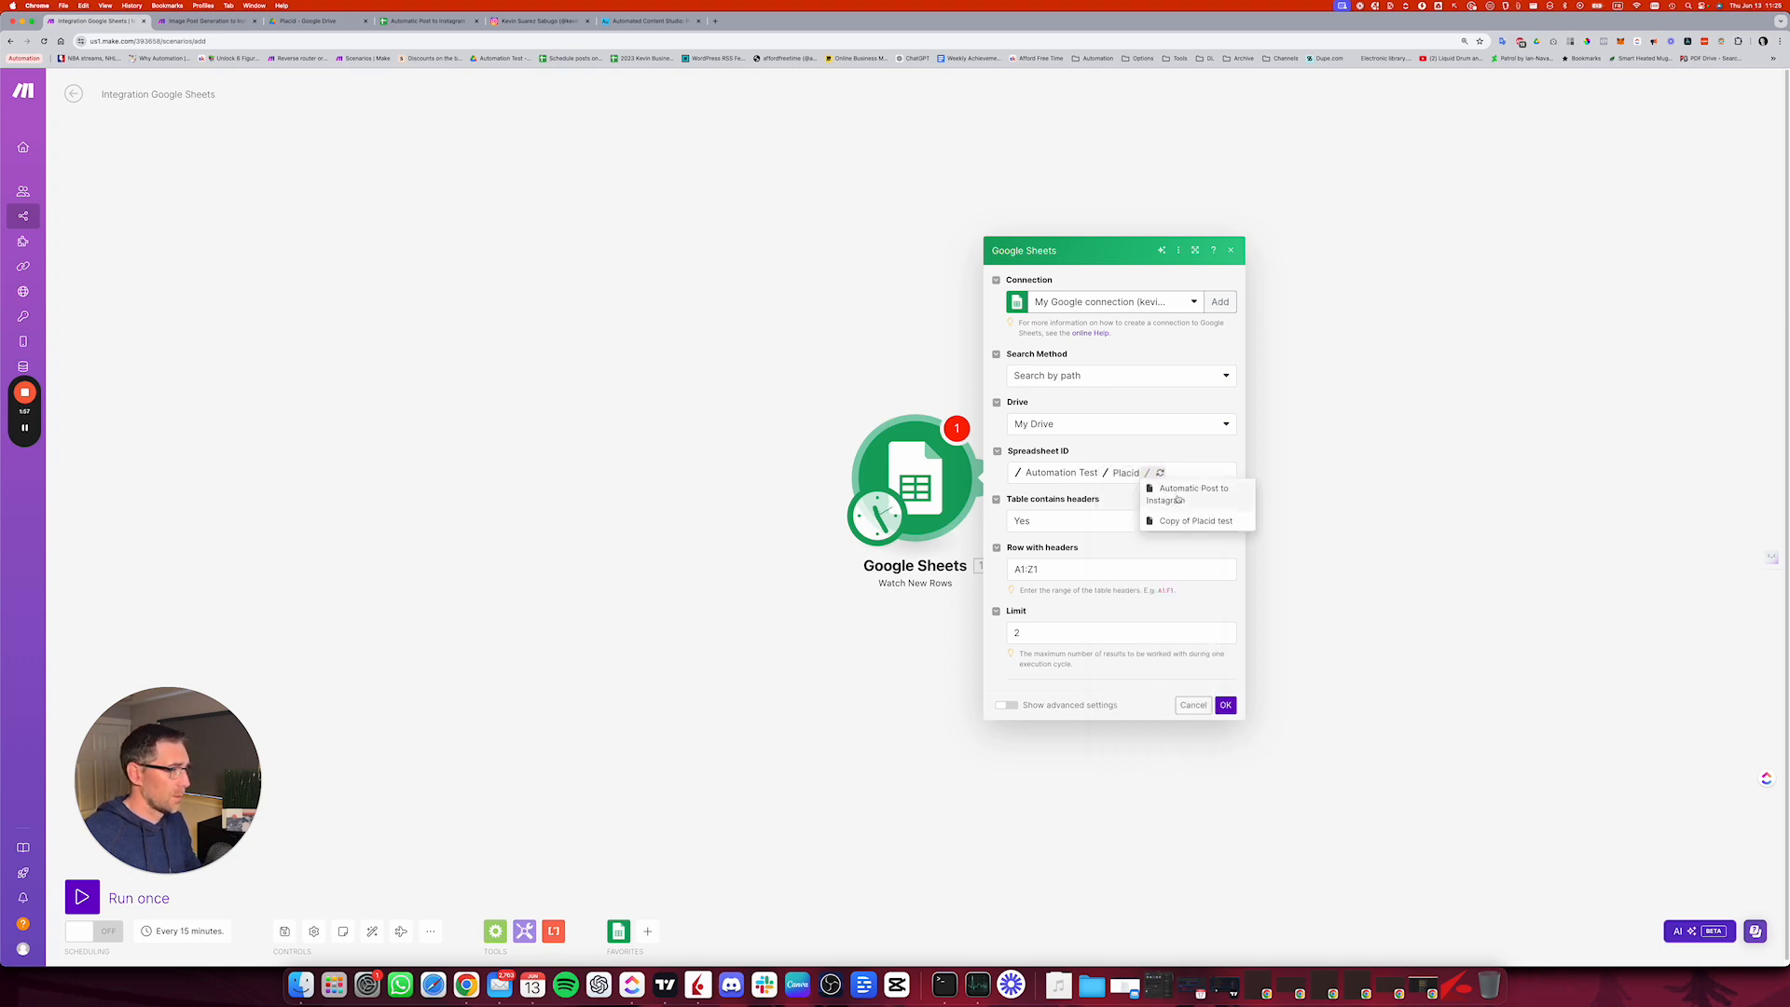
click(1188, 495)
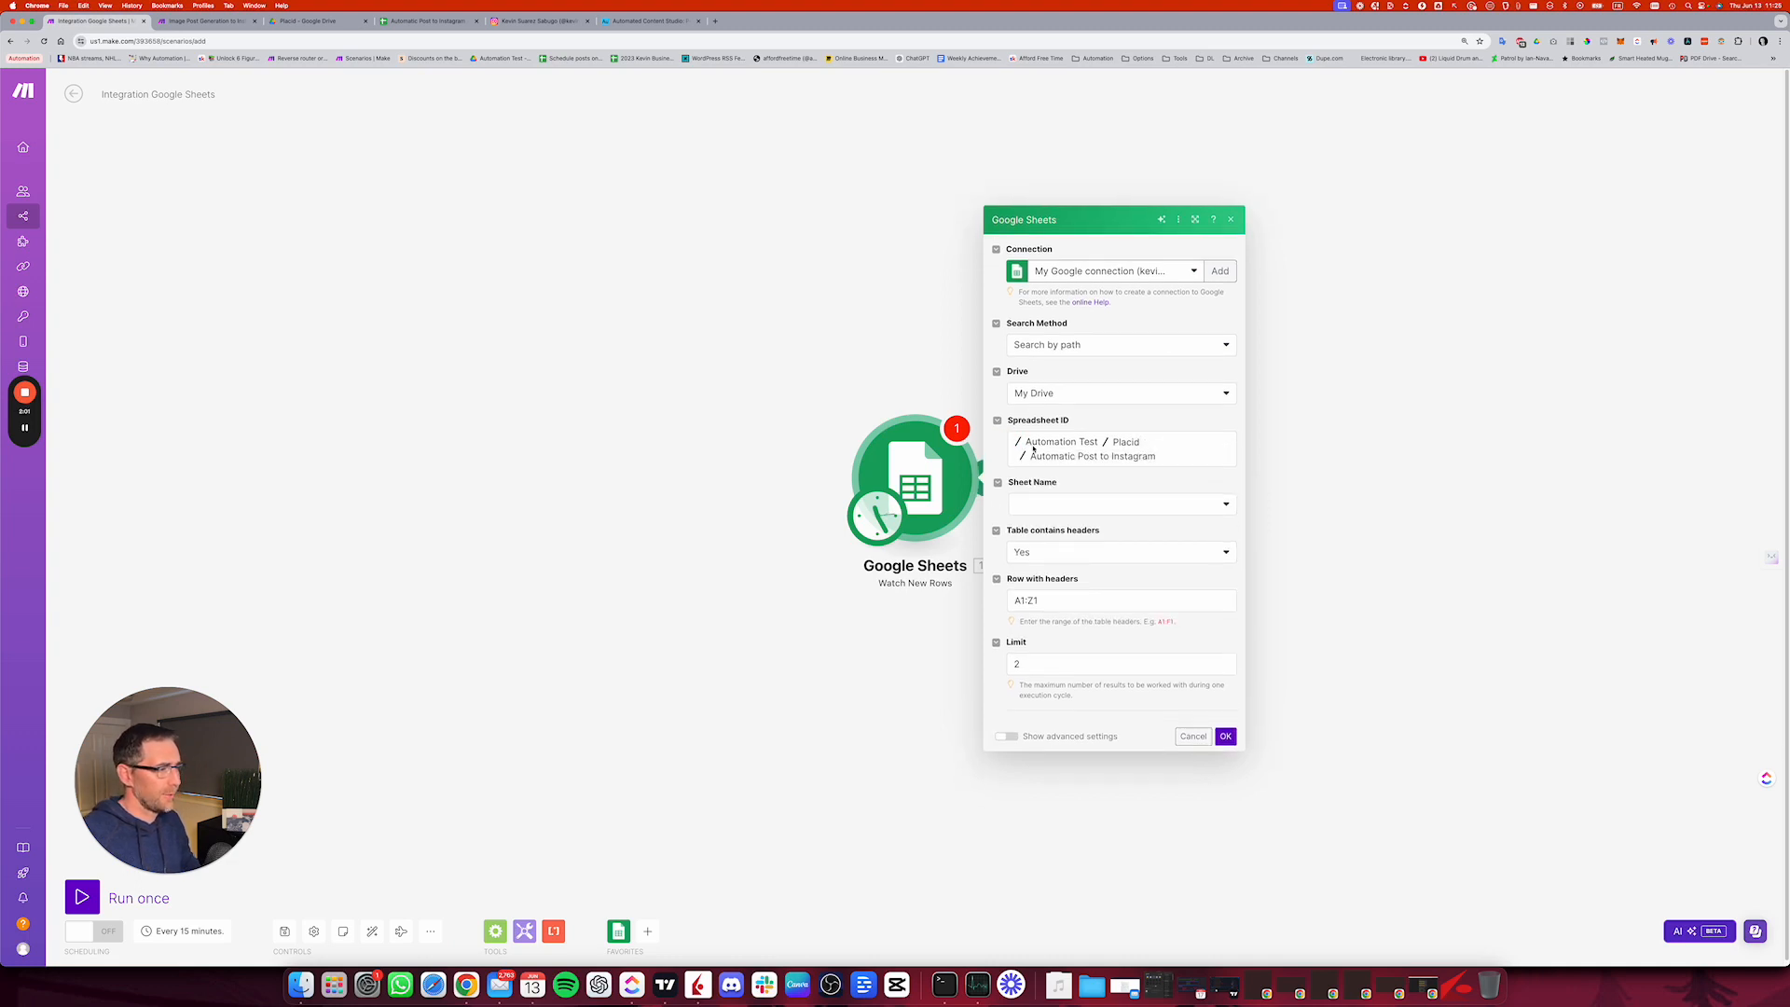
Step: Set the trigger's sheet name to Sheet1 and its limit to 1, and save the module settings
click(1062, 504)
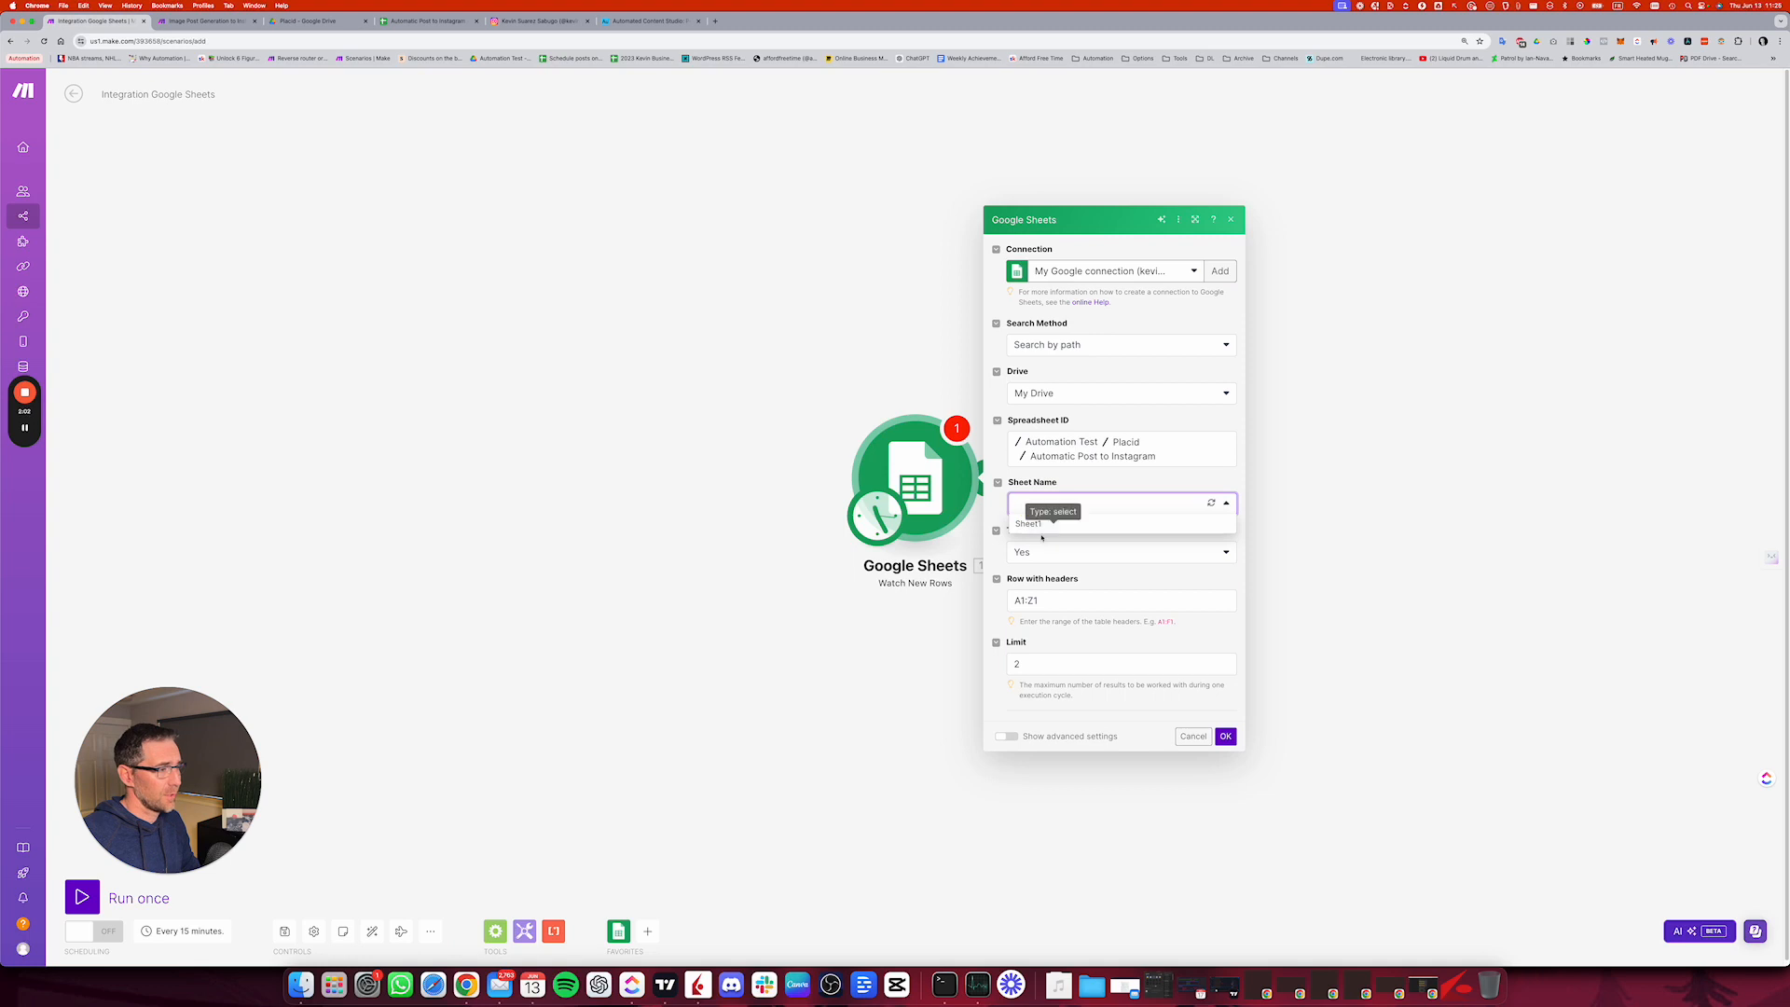
click(1033, 523)
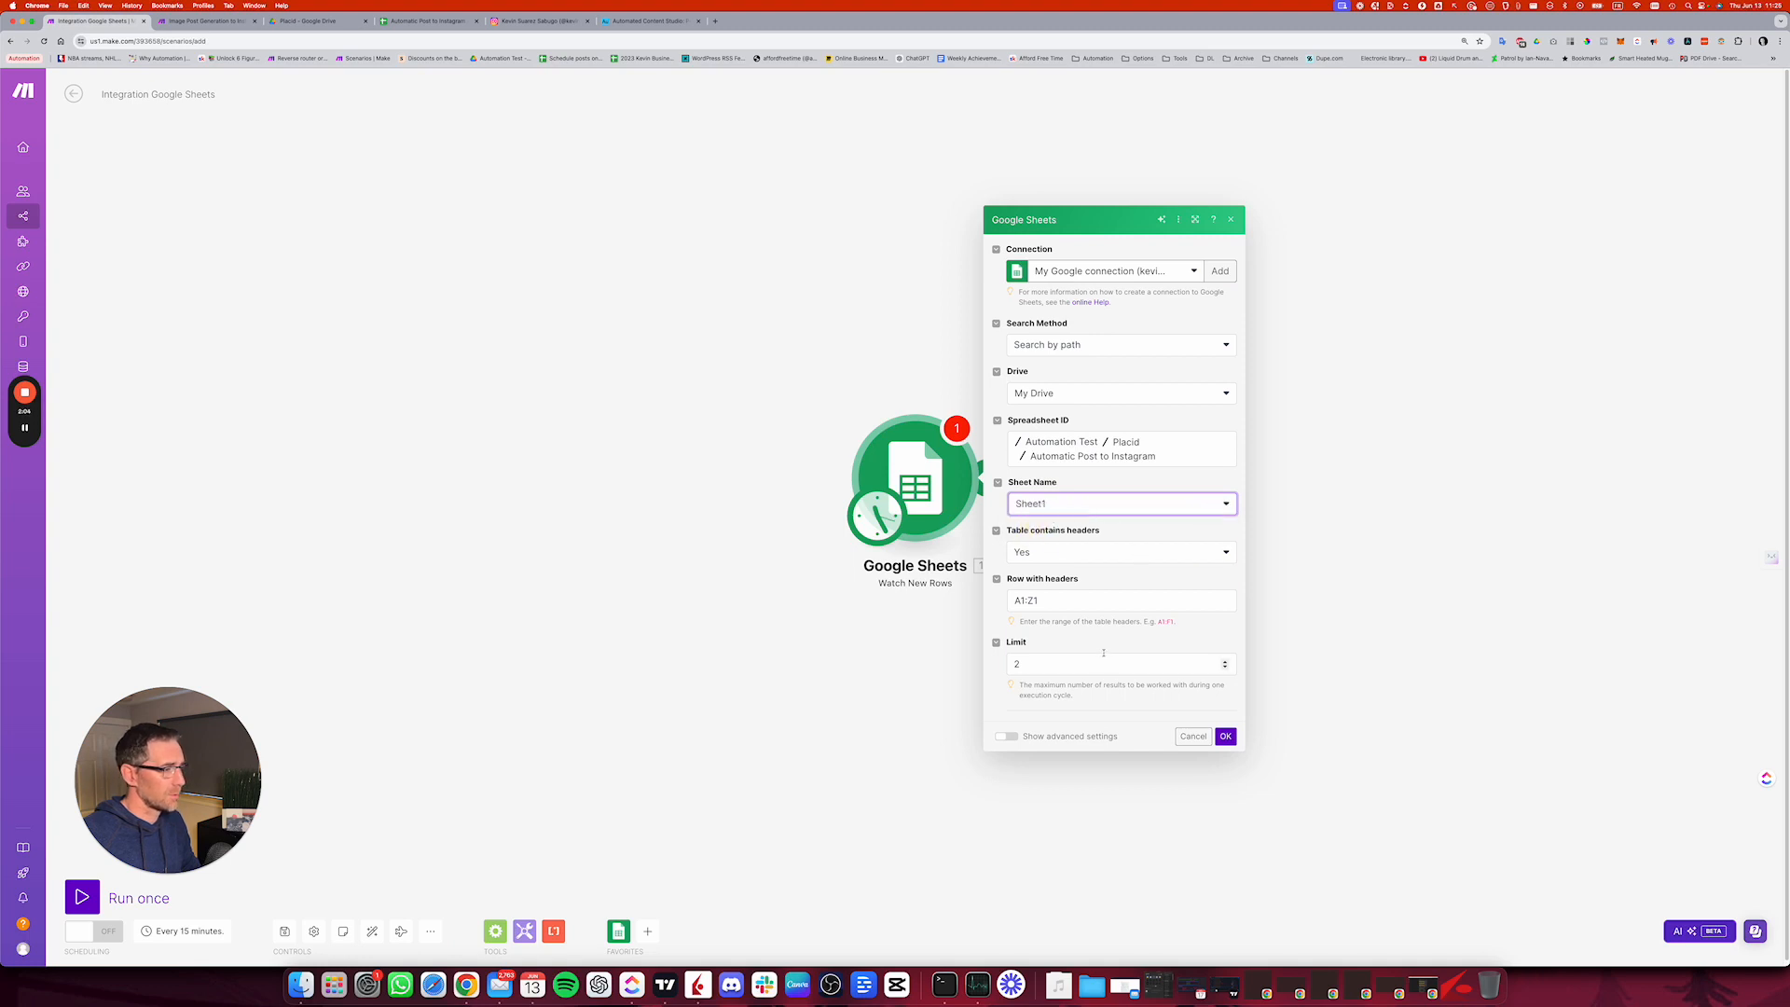
click(1057, 660)
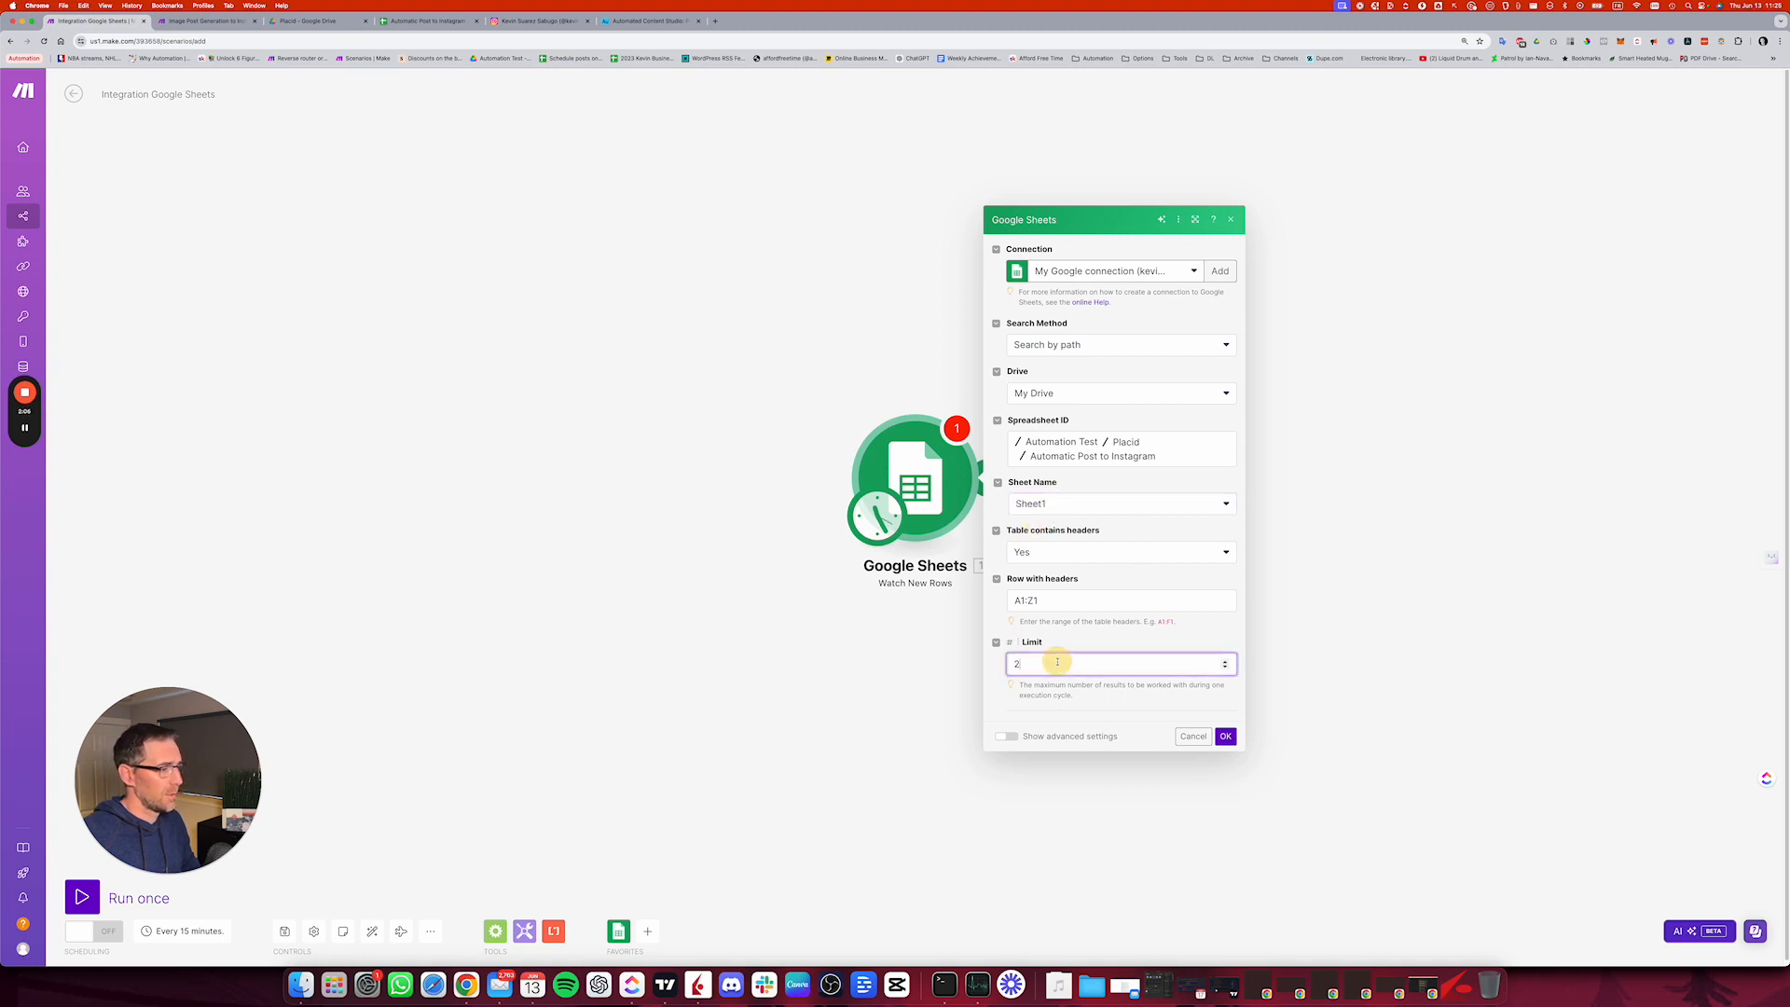
key(BackSpace)
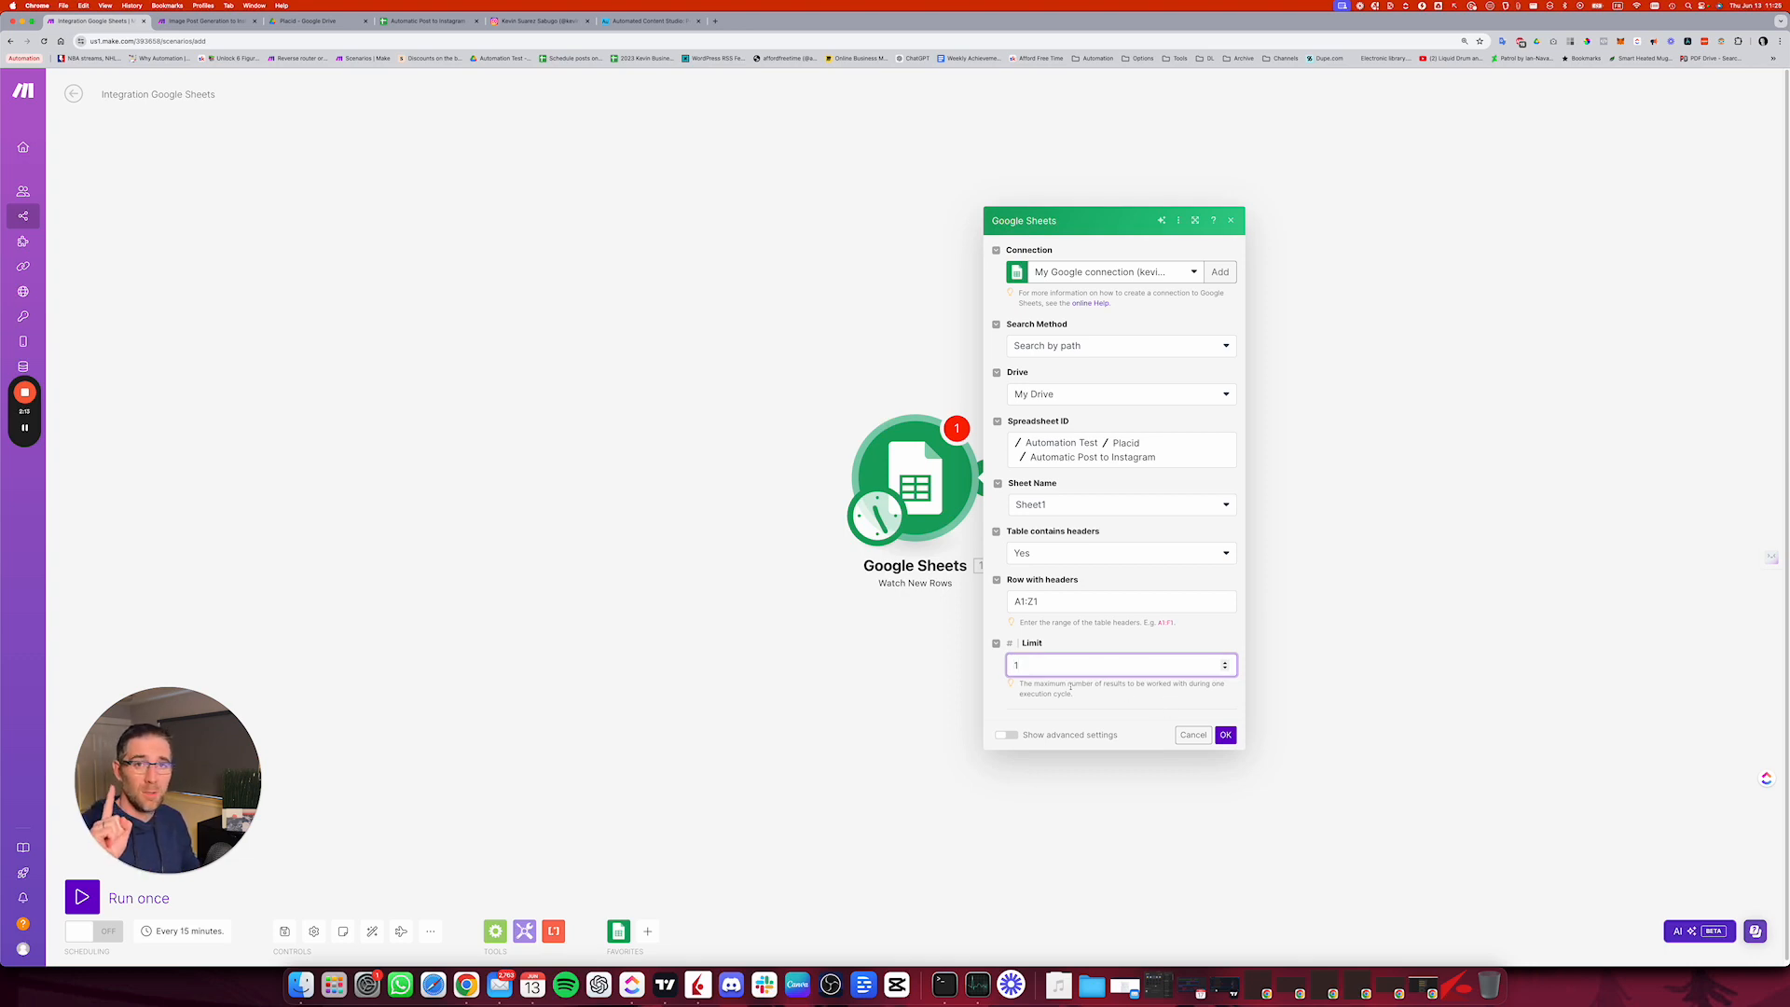
click(1225, 734)
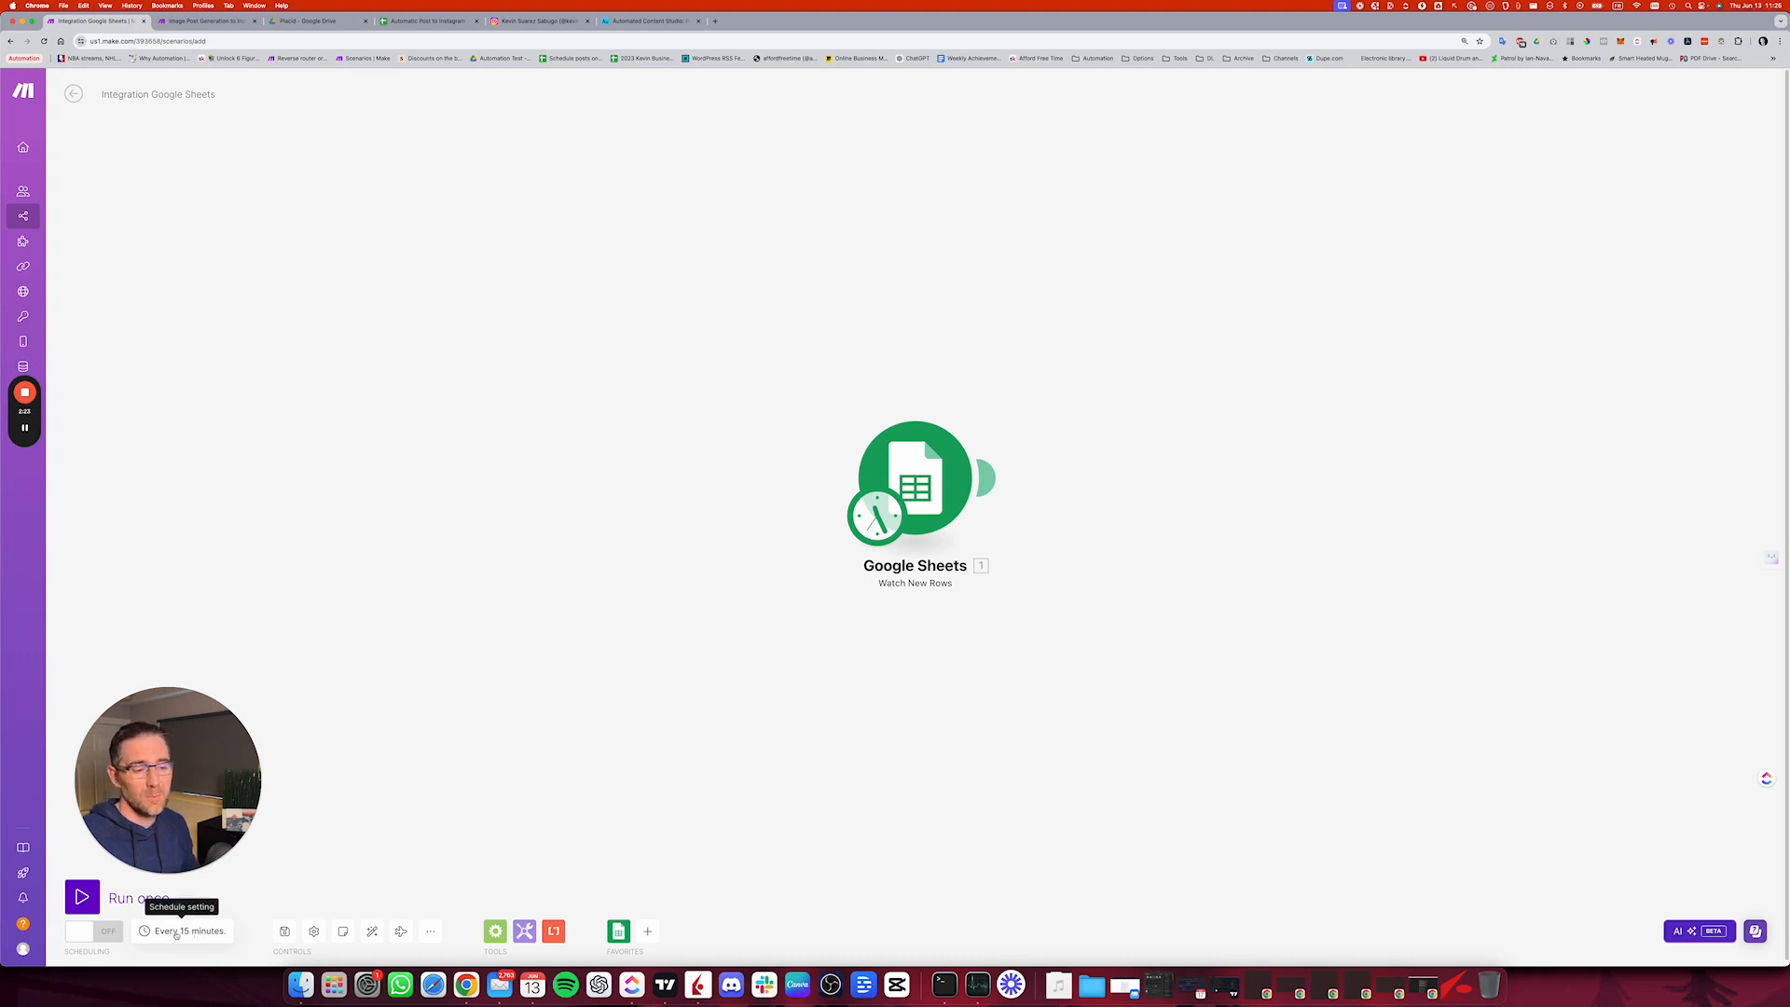
Step: Schedule the scenario to run every day at 11:25 AM
click(177, 932)
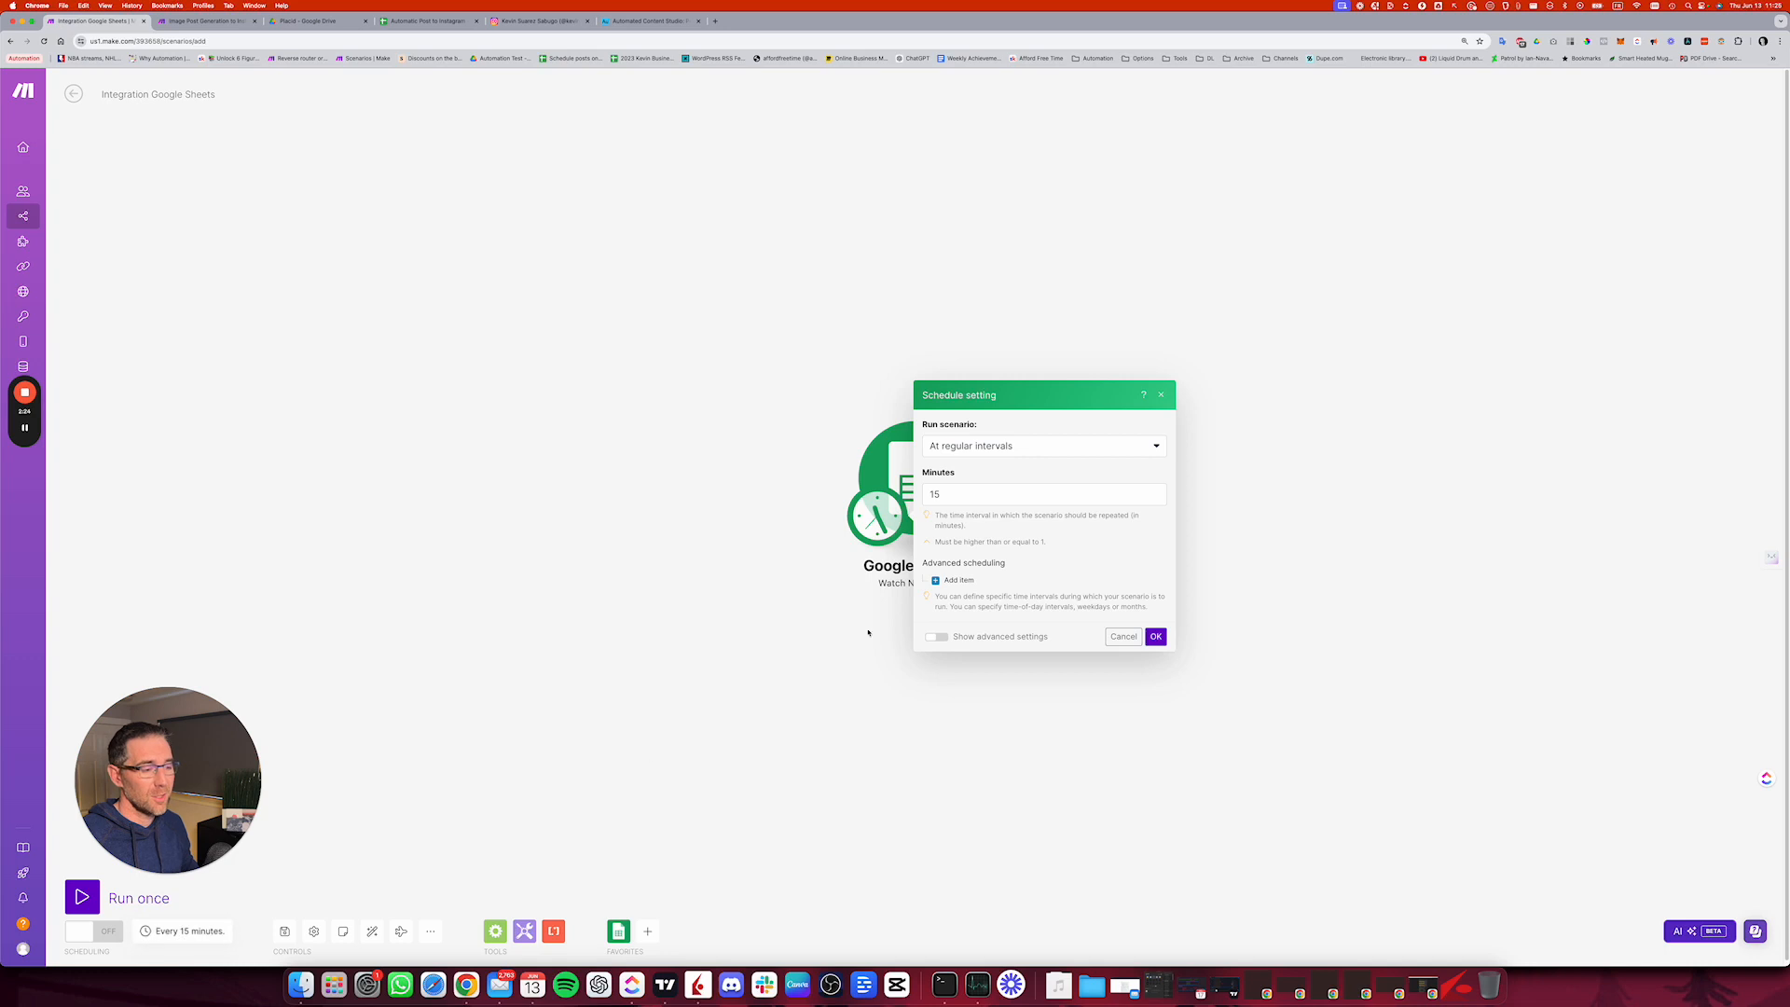
click(1004, 459)
click(990, 507)
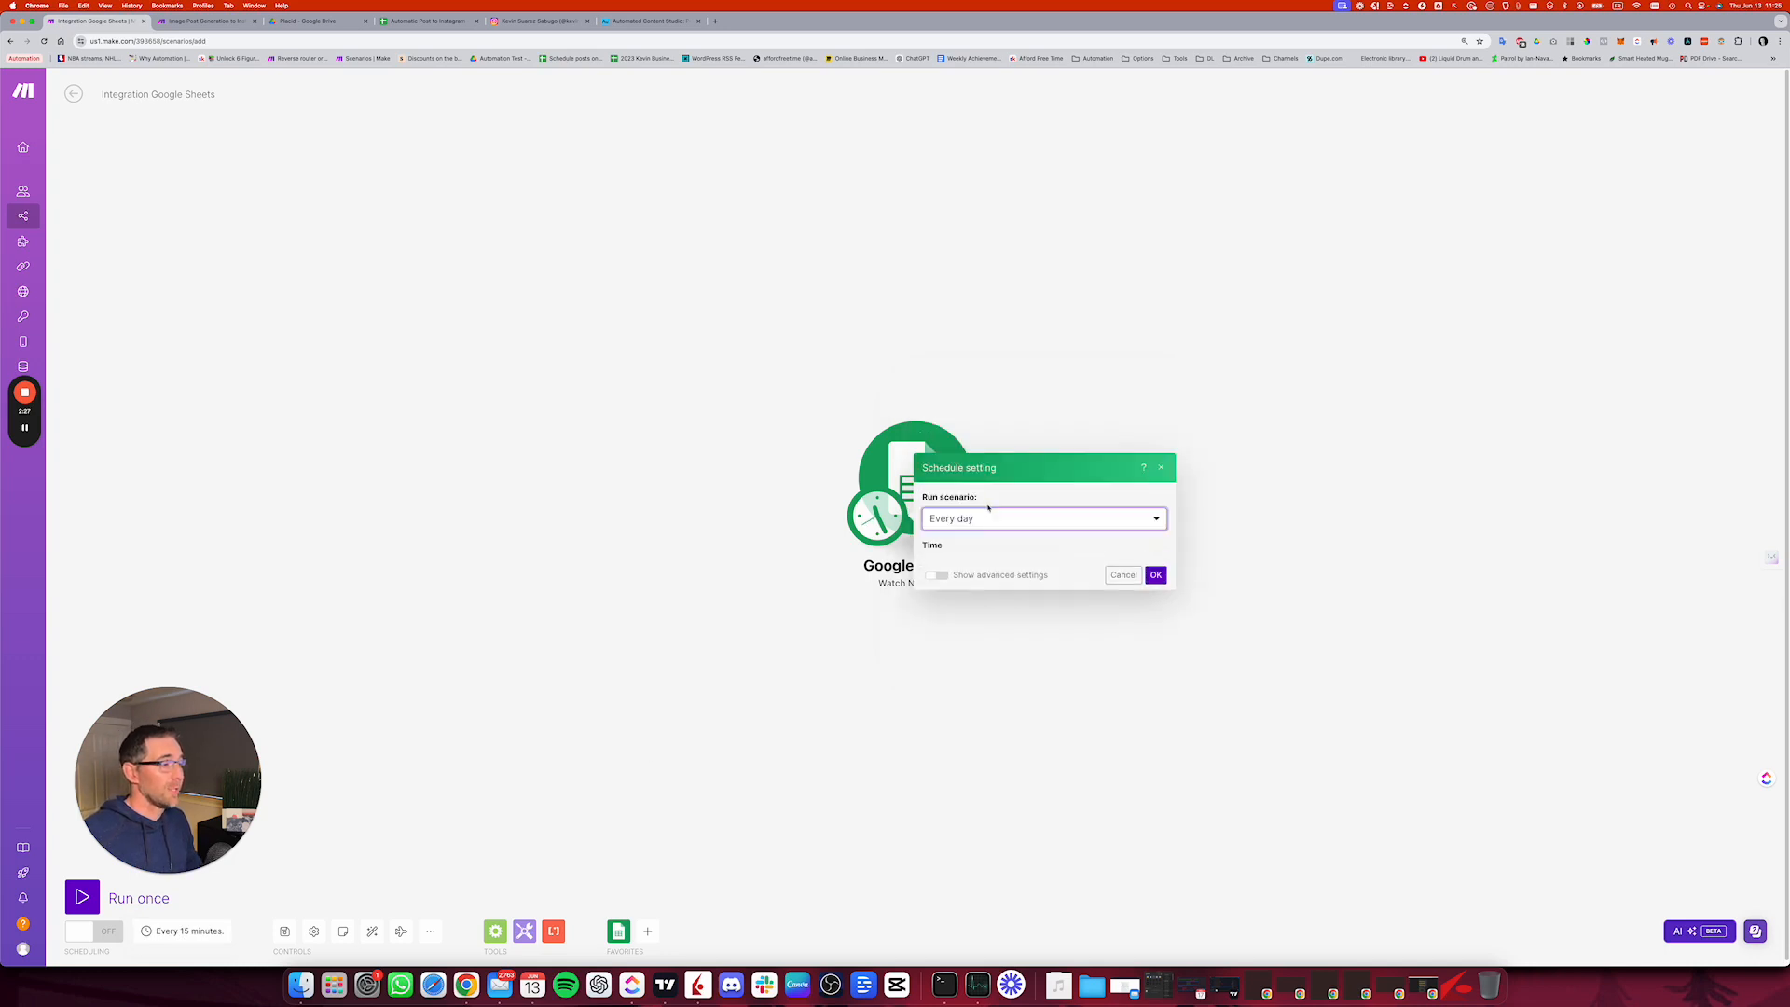
click(970, 534)
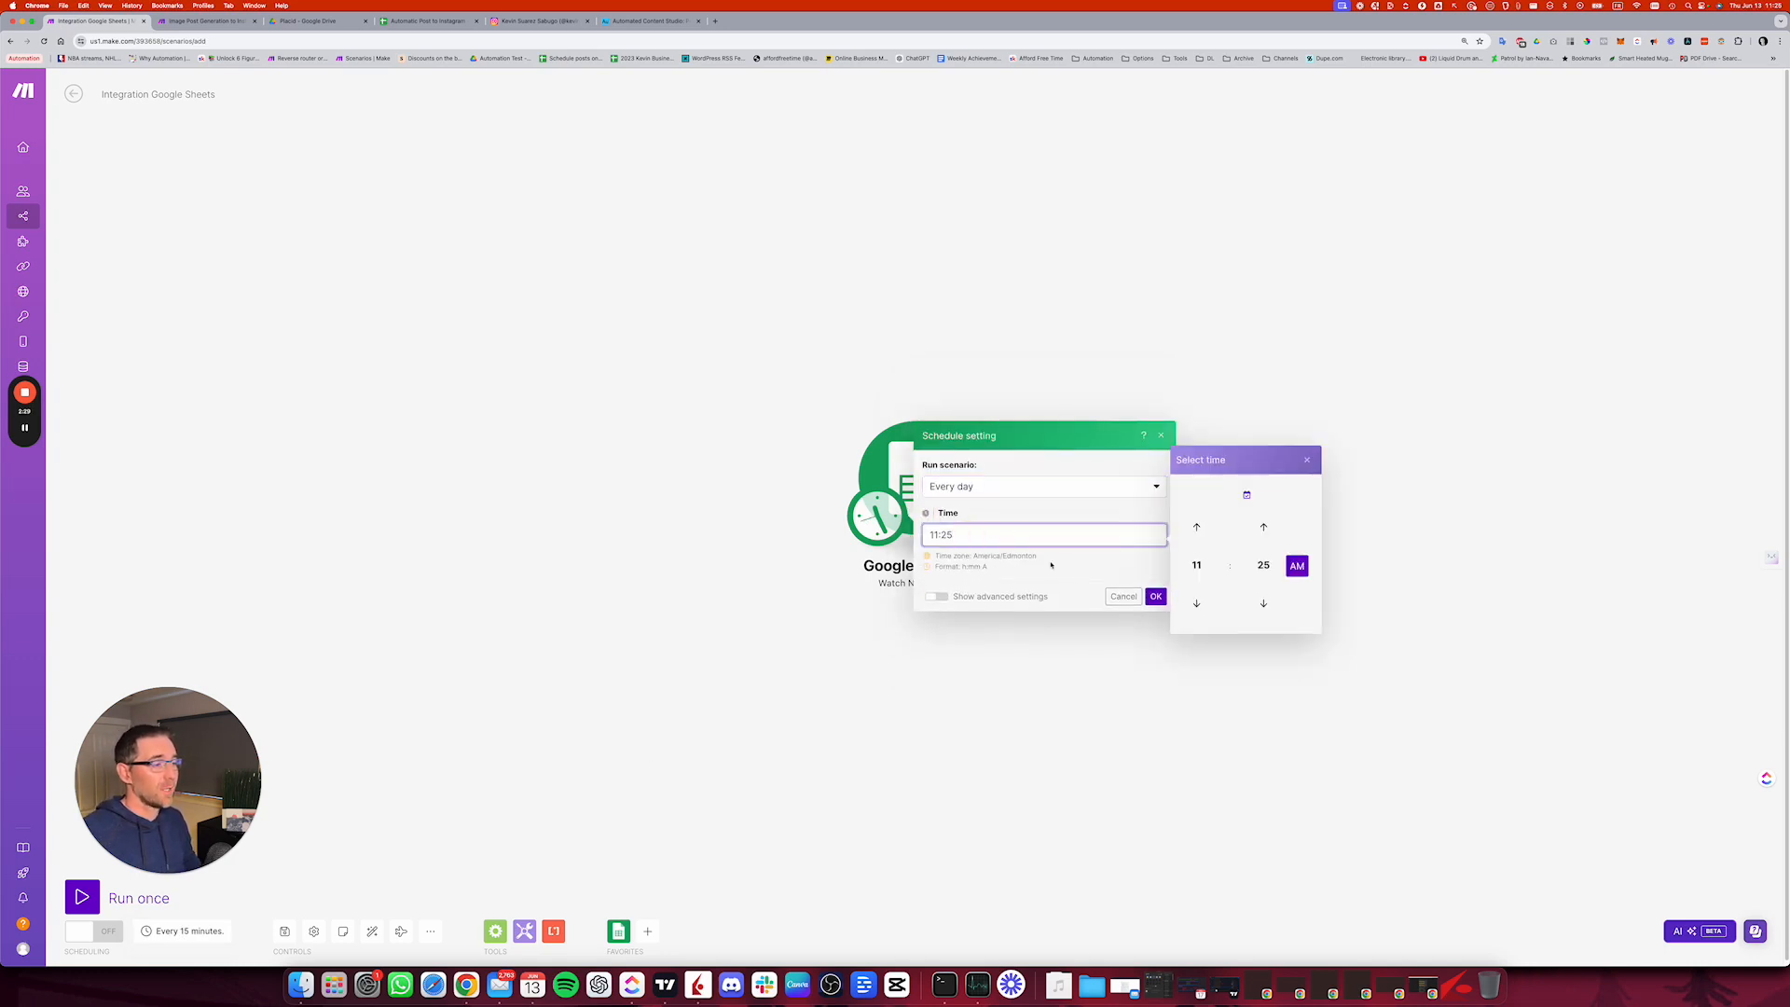
click(1156, 597)
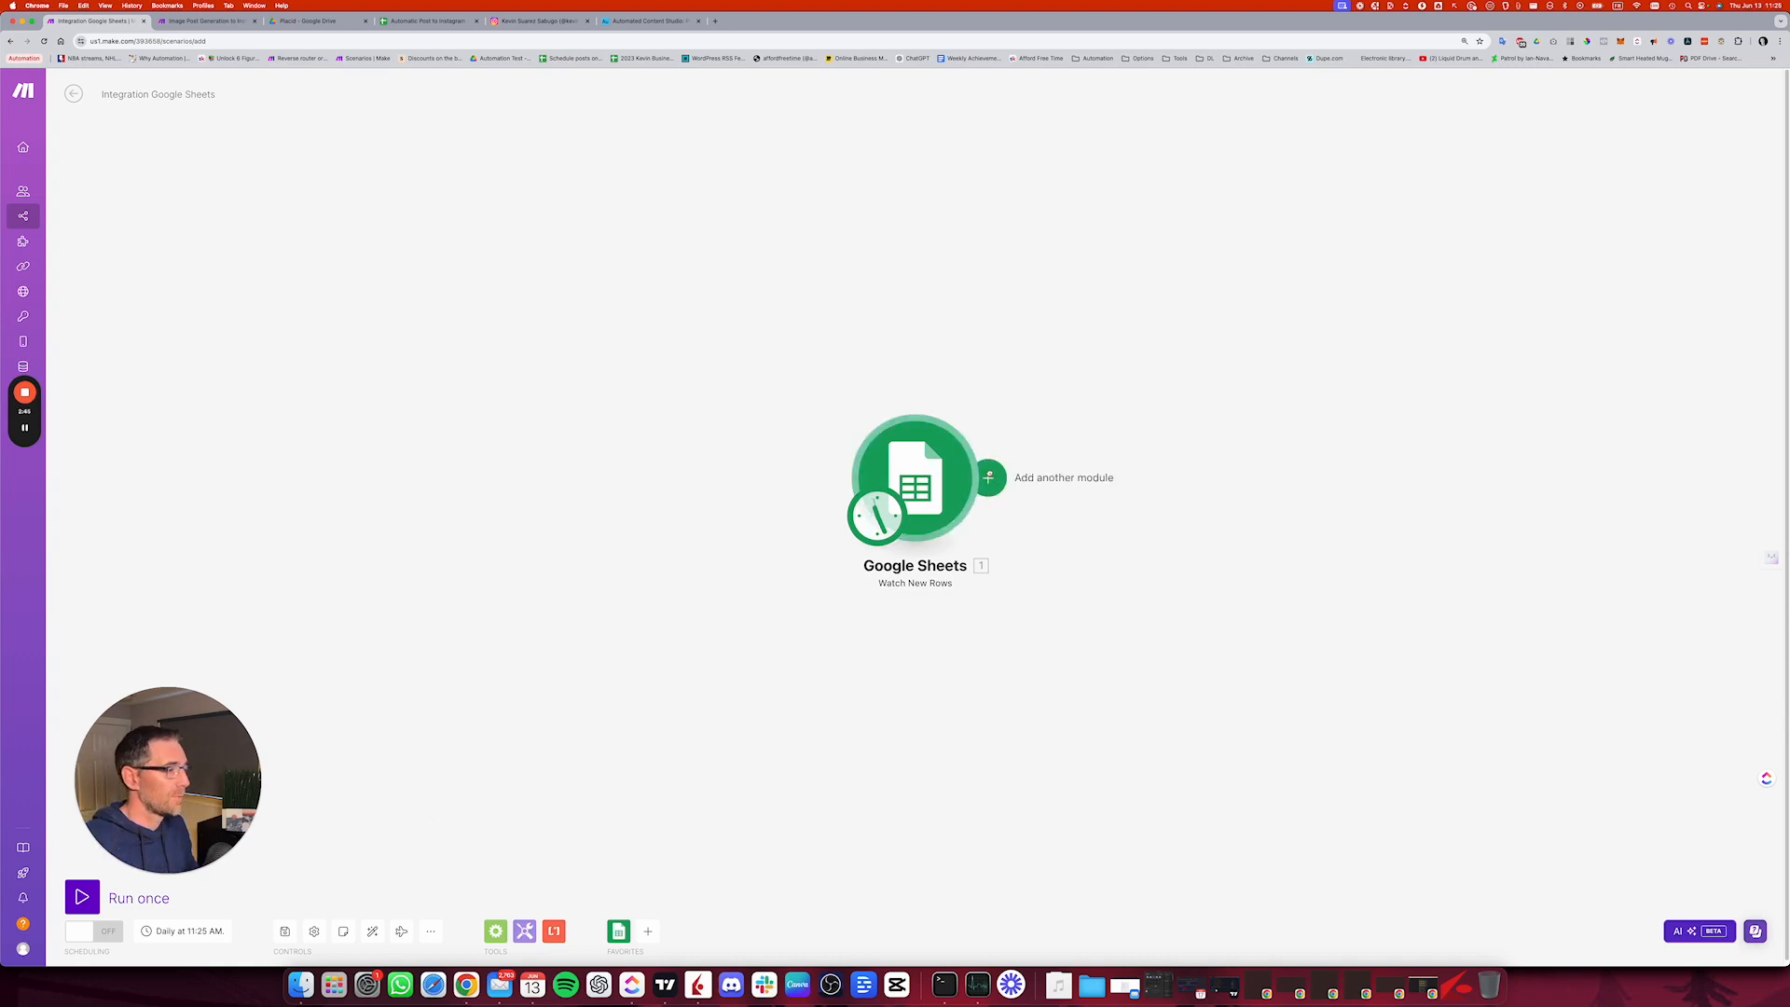
Step: Add a Placid Create Image module after the Google Sheets trigger
click(990, 479)
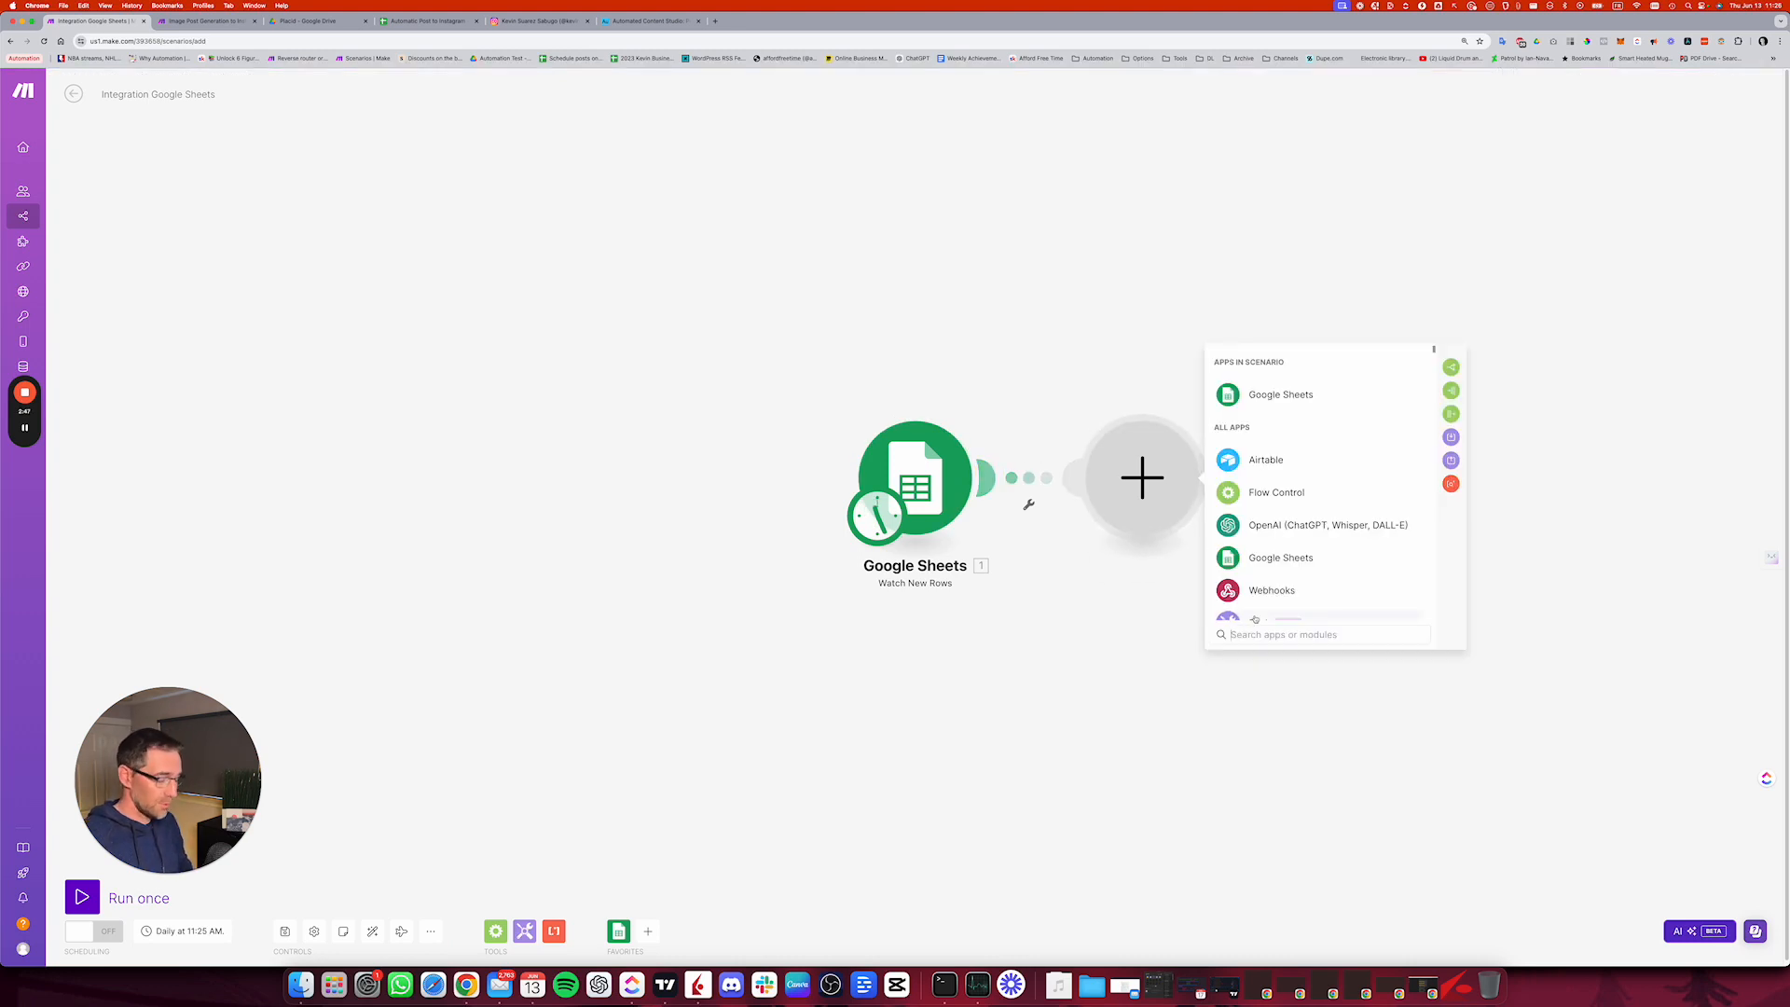
text(placid)
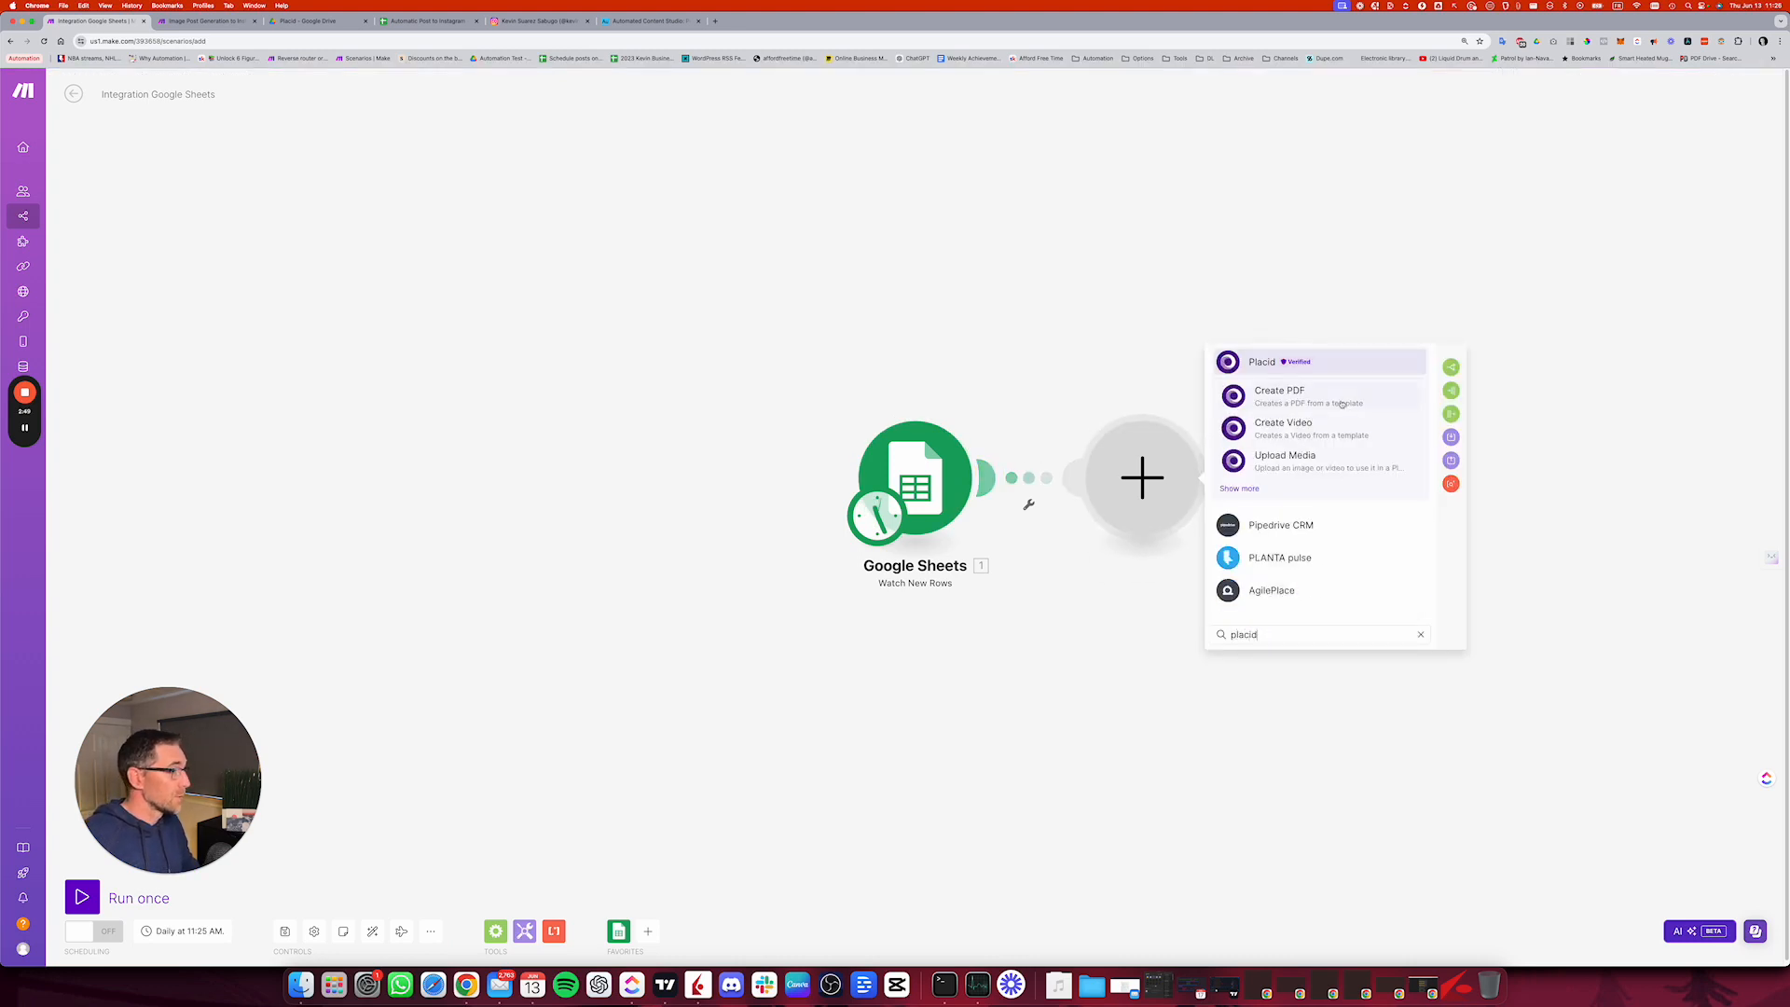
click(1244, 489)
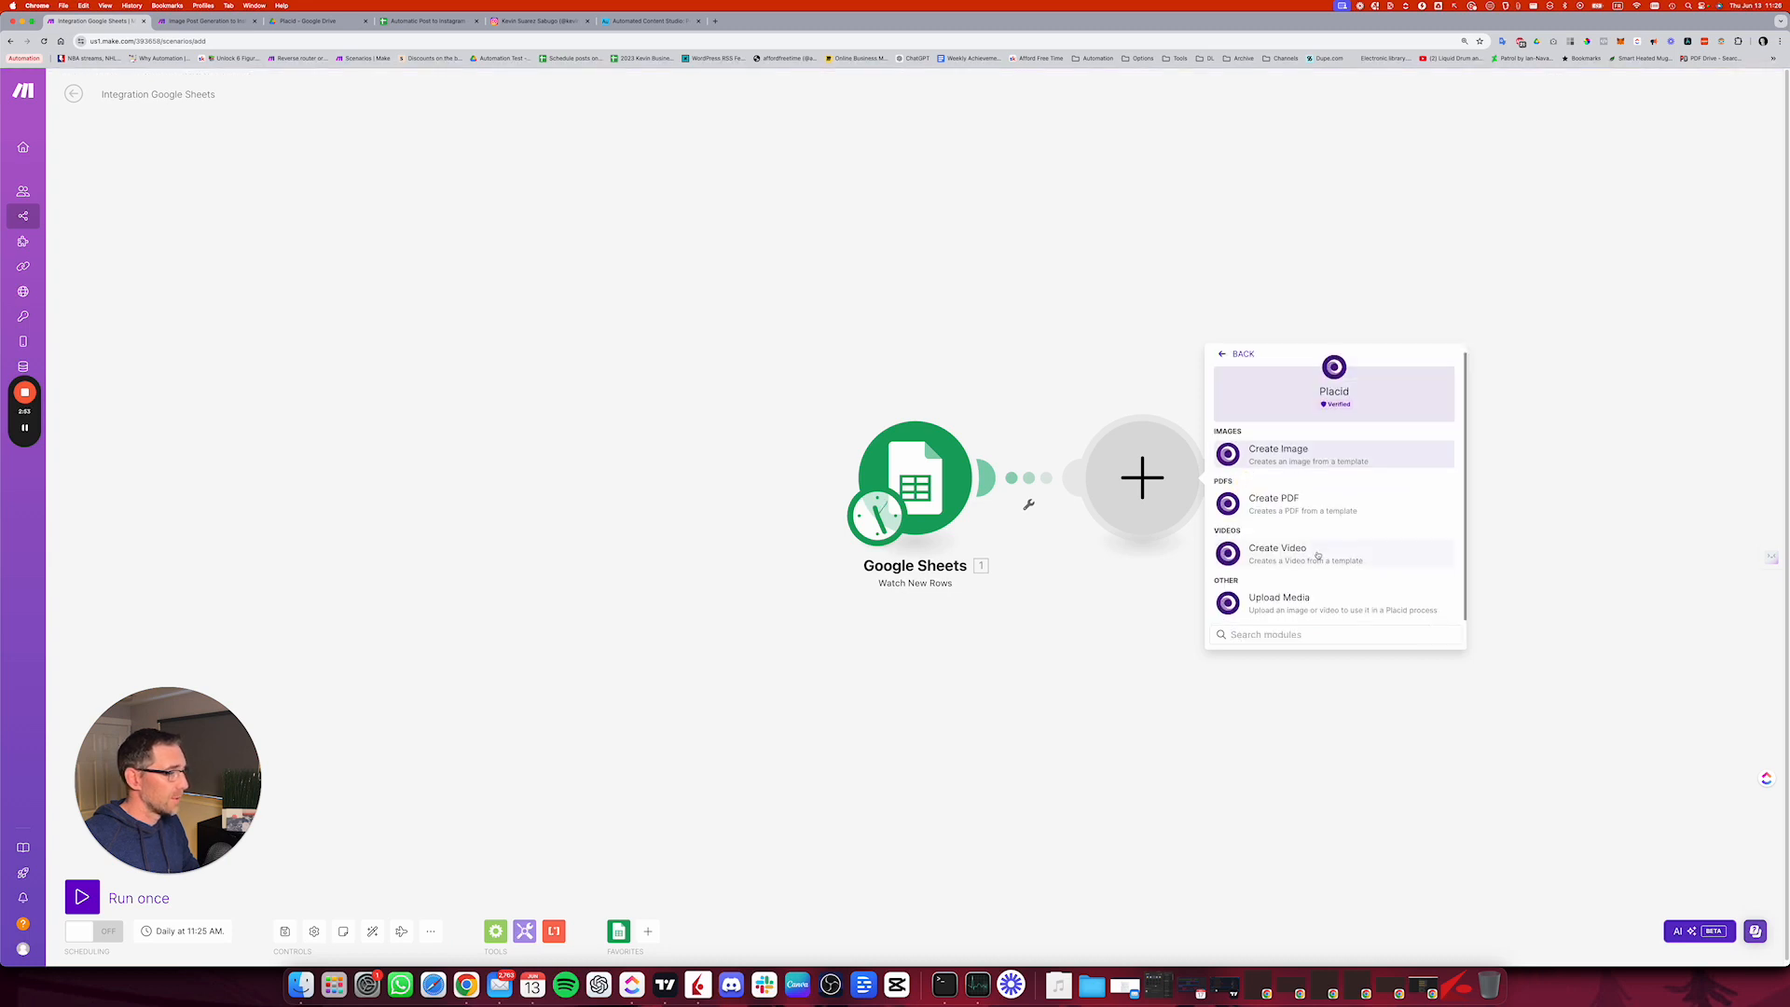
click(1305, 454)
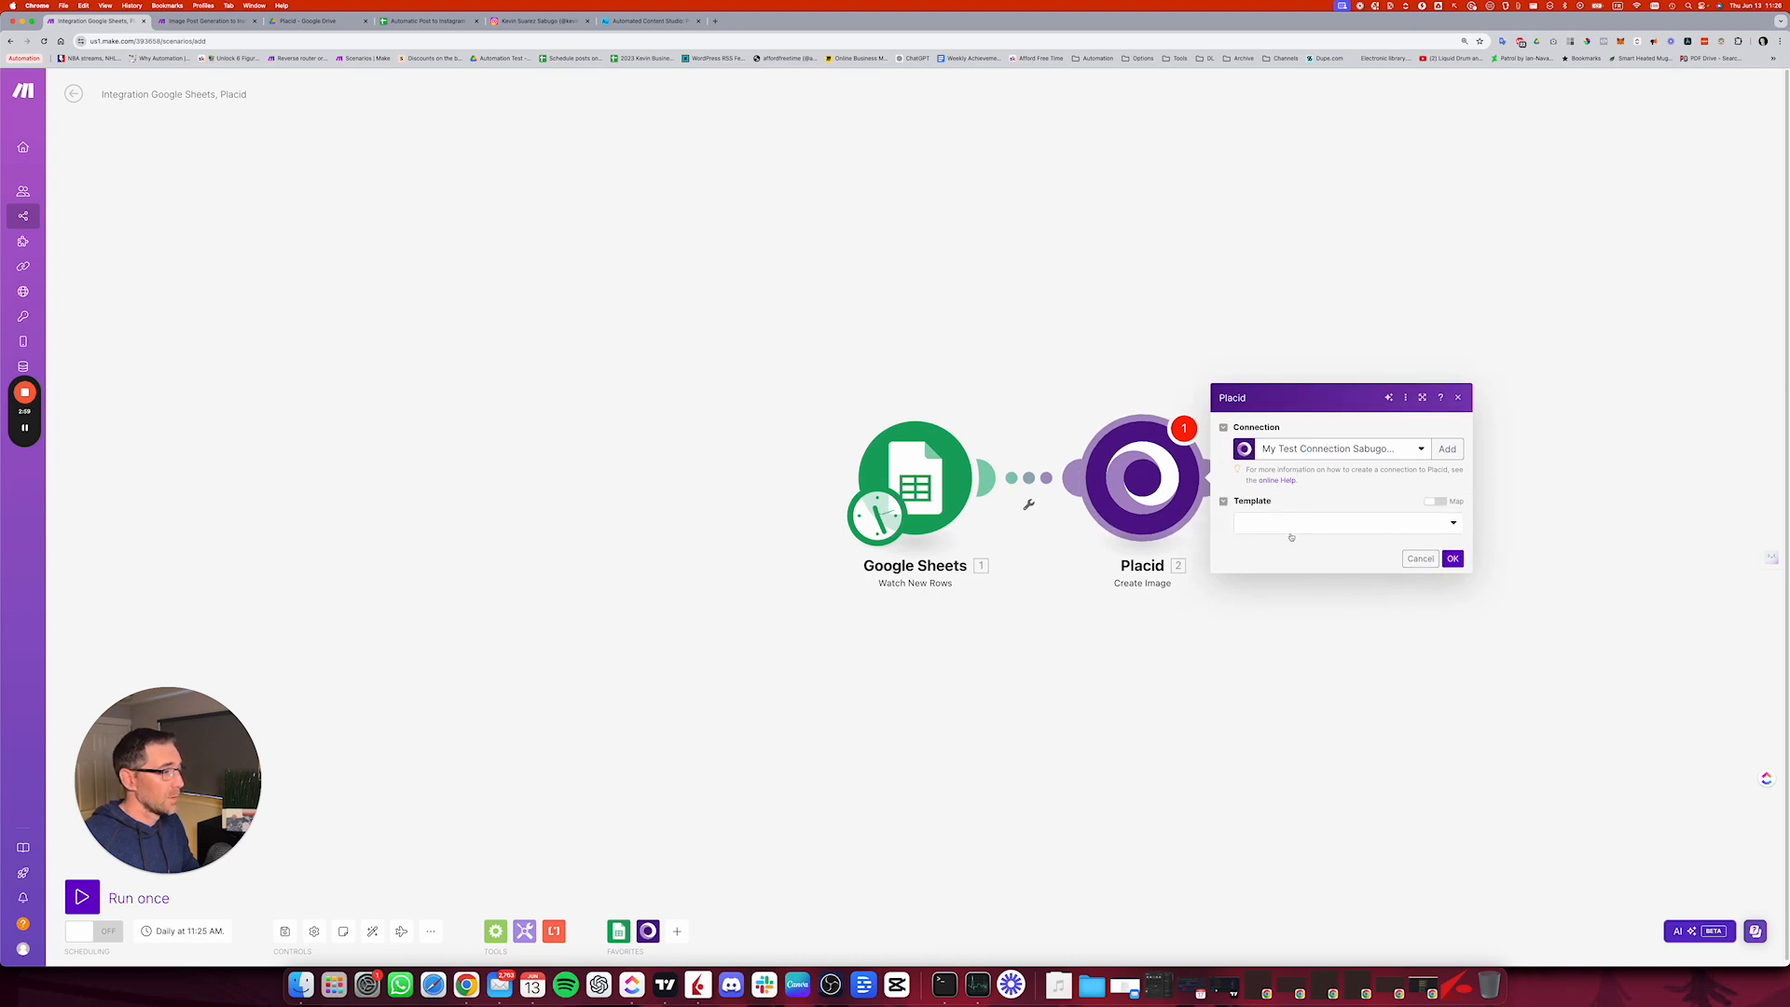
Step: Set the Placid module's connection to Placid Squared Quote and its template to Quote - Single Post - Squared
click(1291, 524)
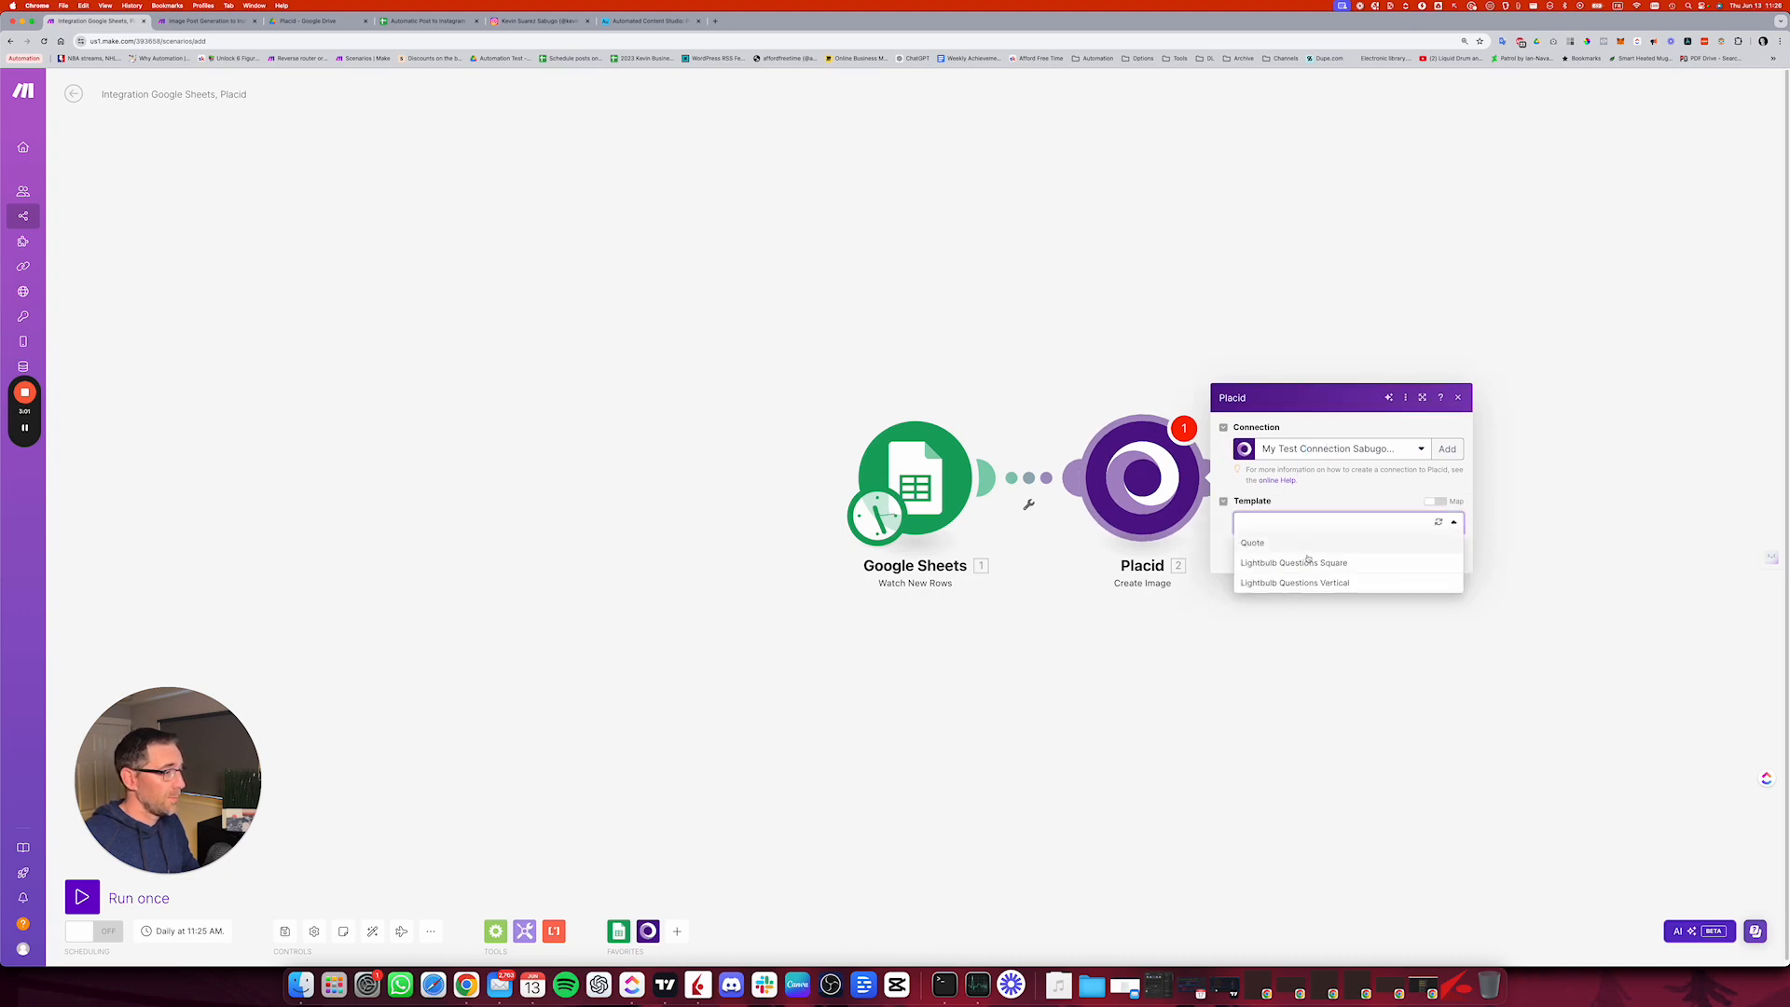
click(1348, 450)
click(1331, 480)
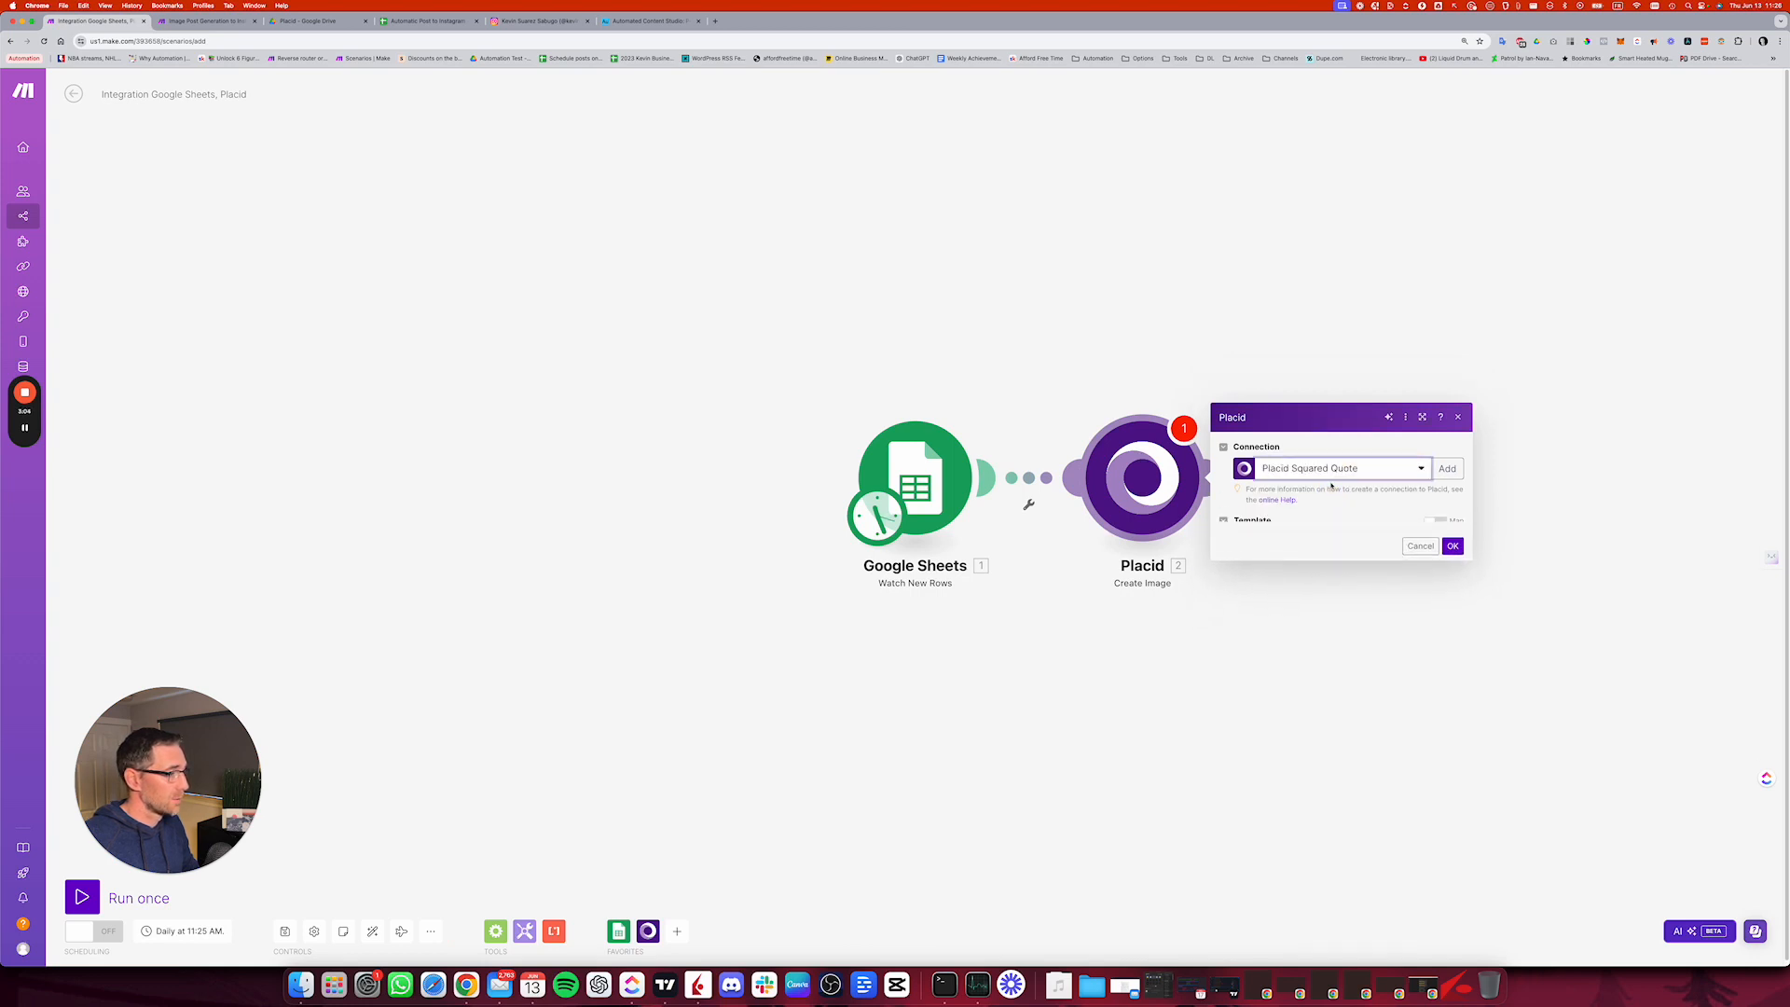
click(1296, 520)
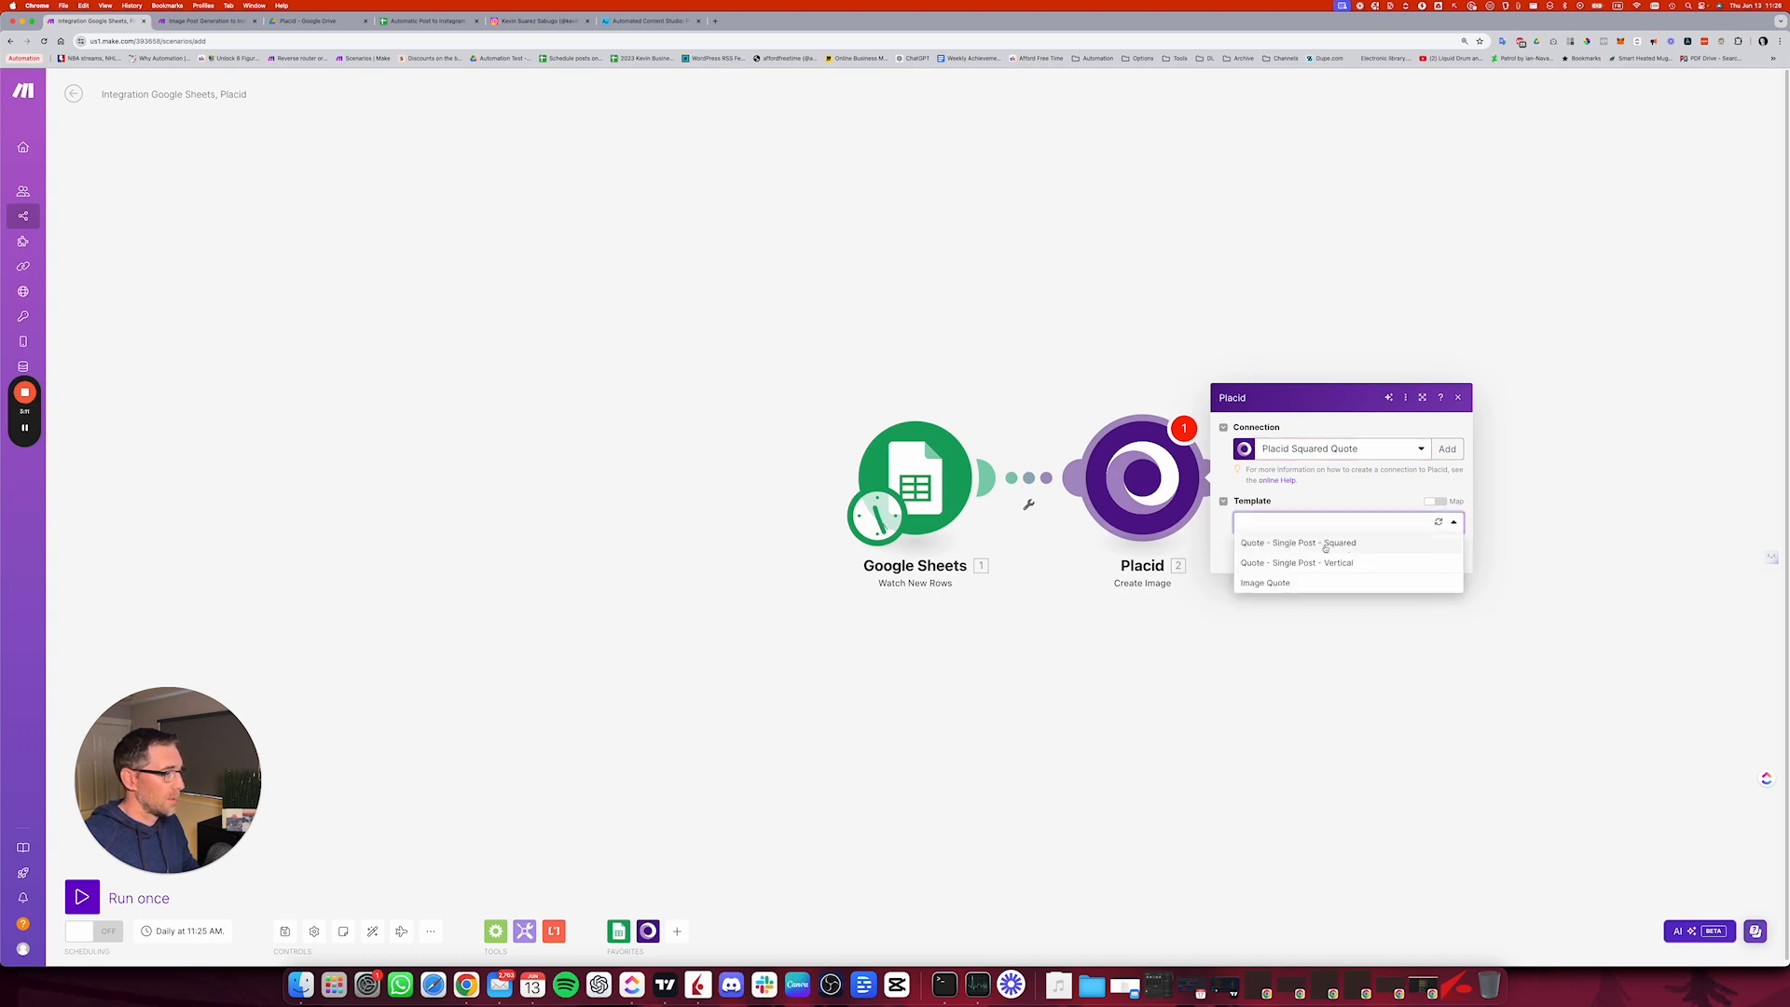
click(1323, 544)
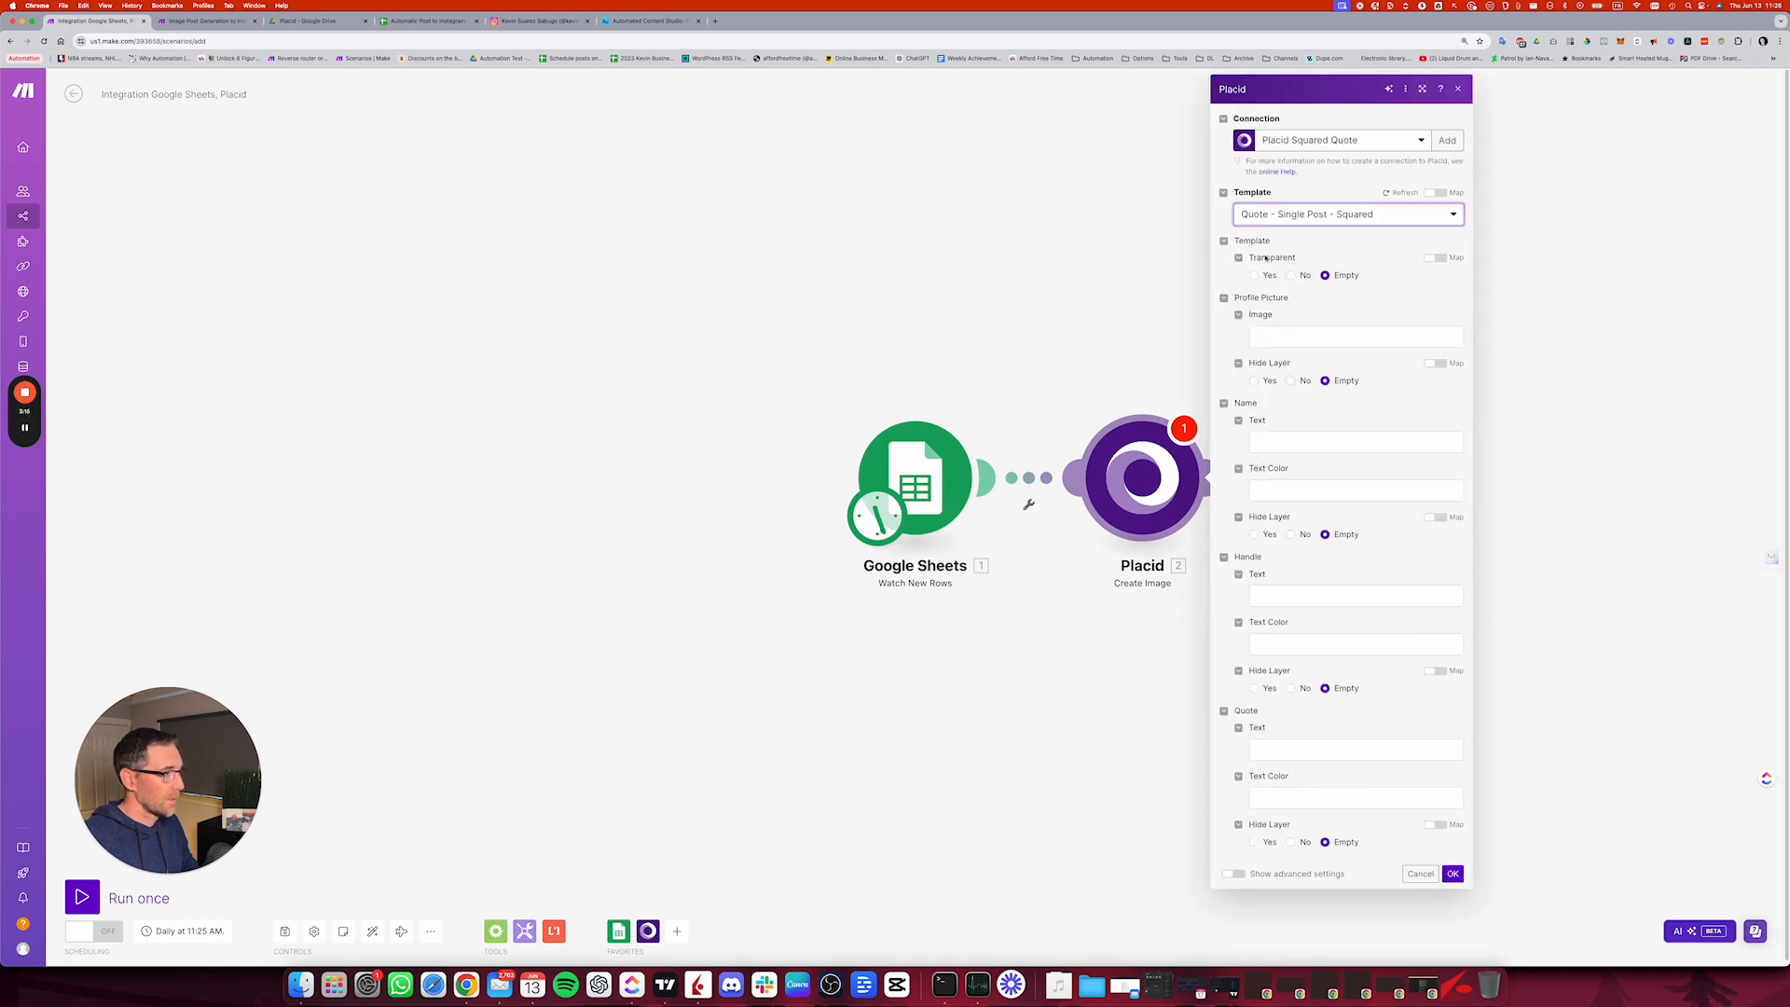
Step: Collapse the Profile Picture, Name and Handle groups in the Placid settings and start editing the Quote layer's text
click(1223, 298)
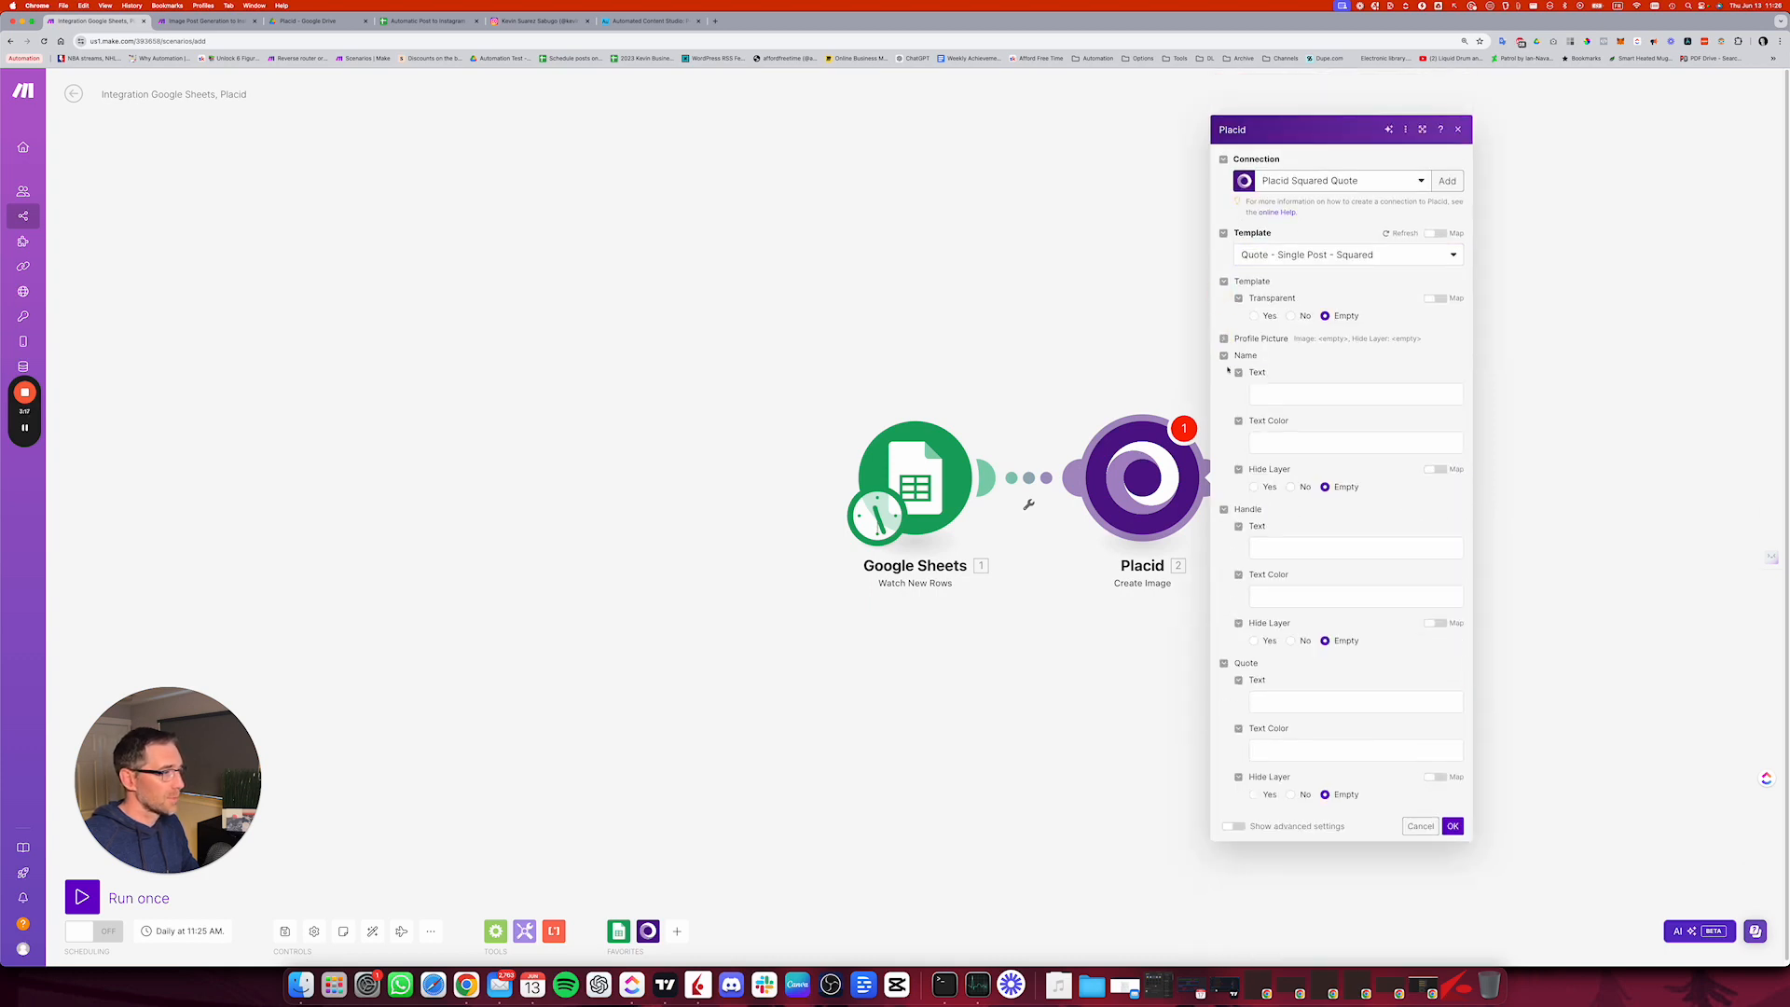
click(1224, 356)
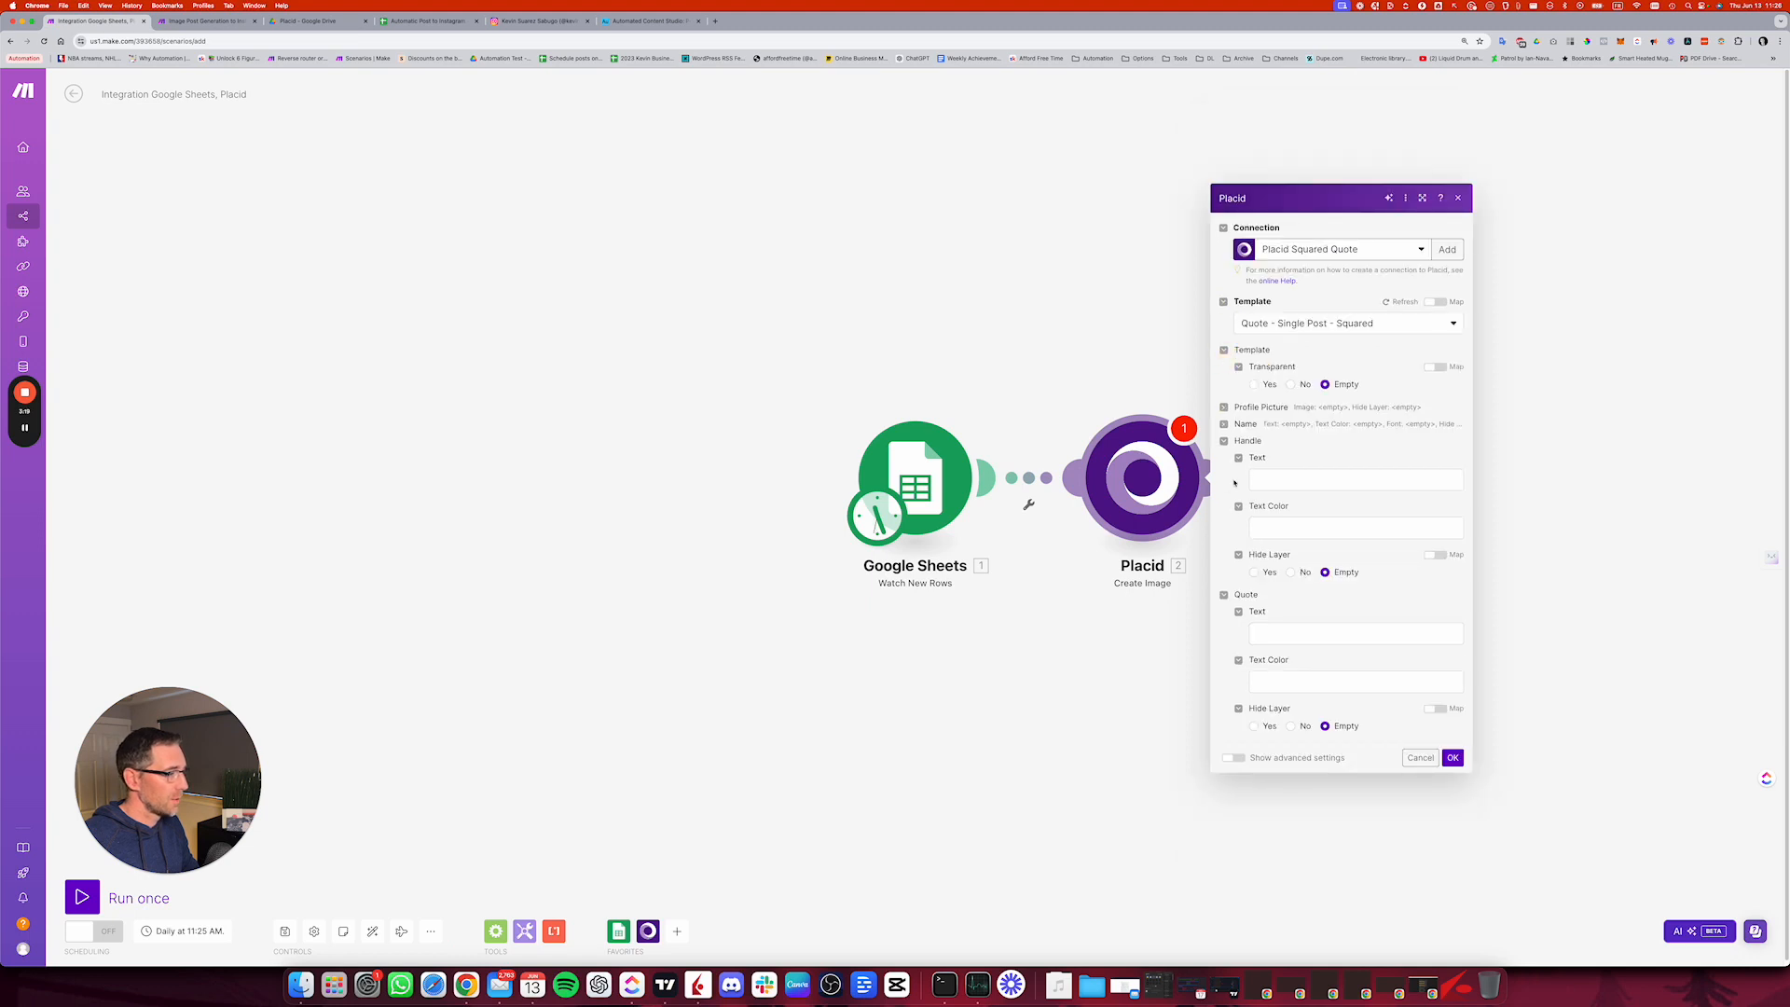
click(1224, 441)
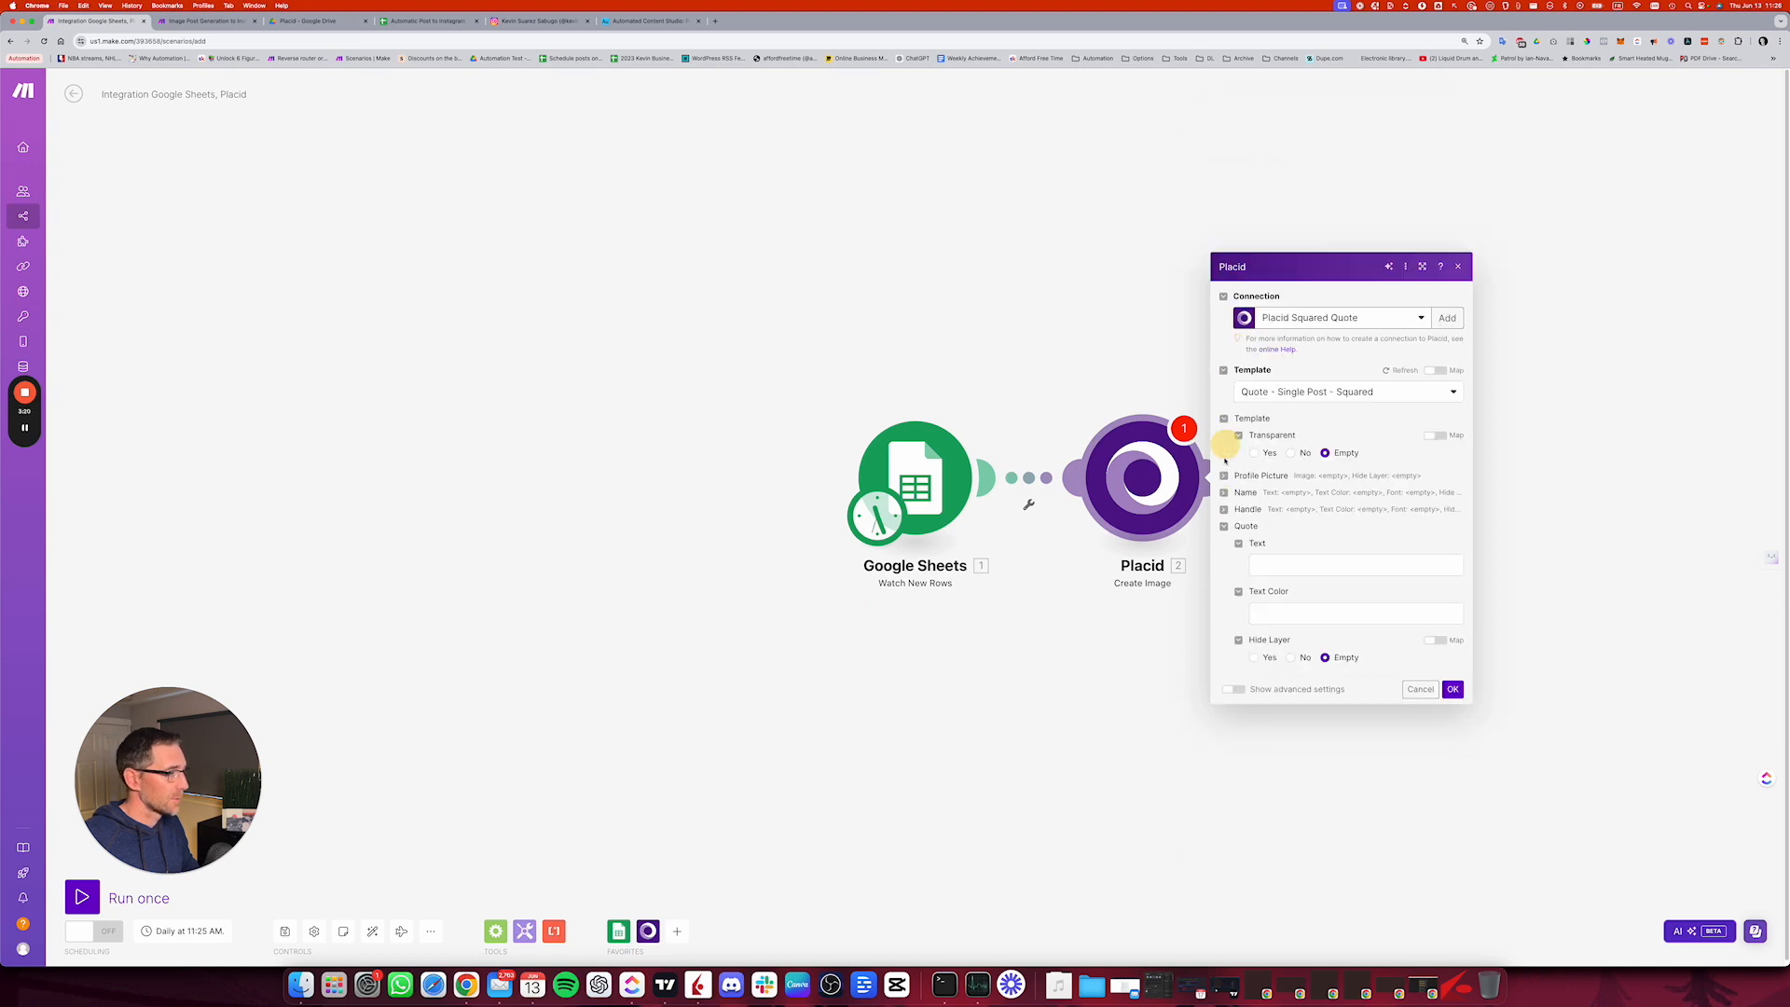
click(1281, 561)
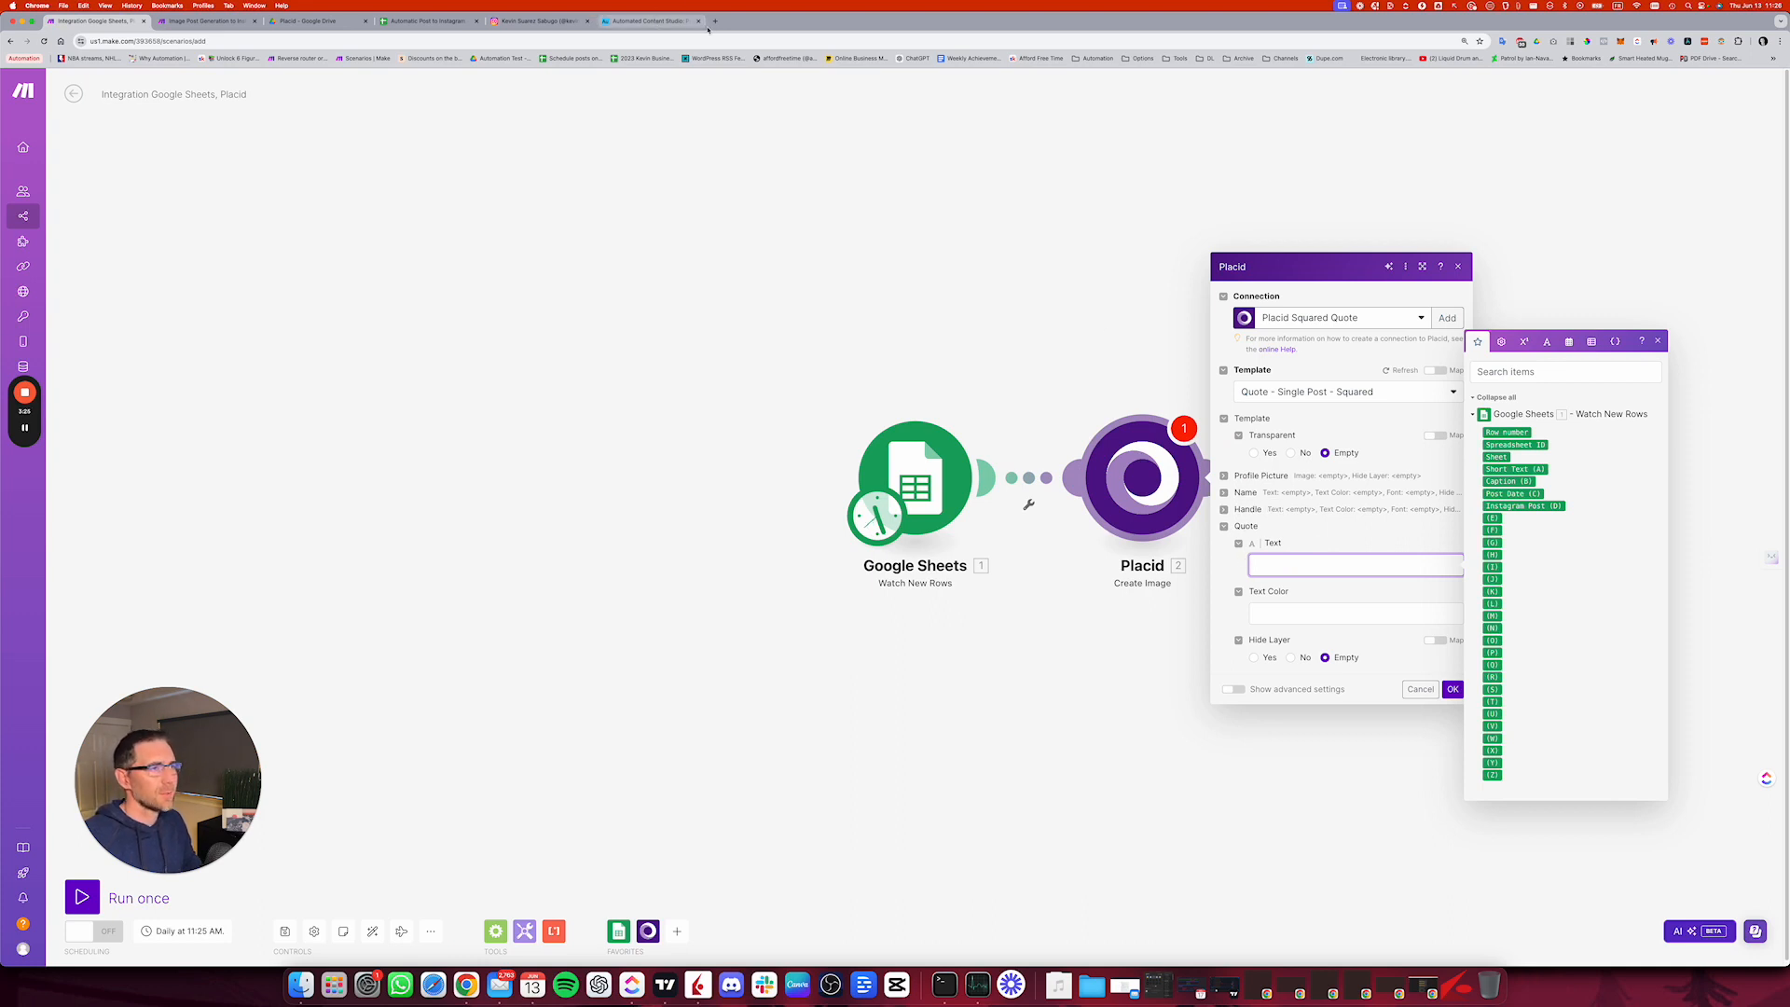
Step: Switch to Placid's template list and open the Quote - Single Post - Squared template in the editor
click(26, 429)
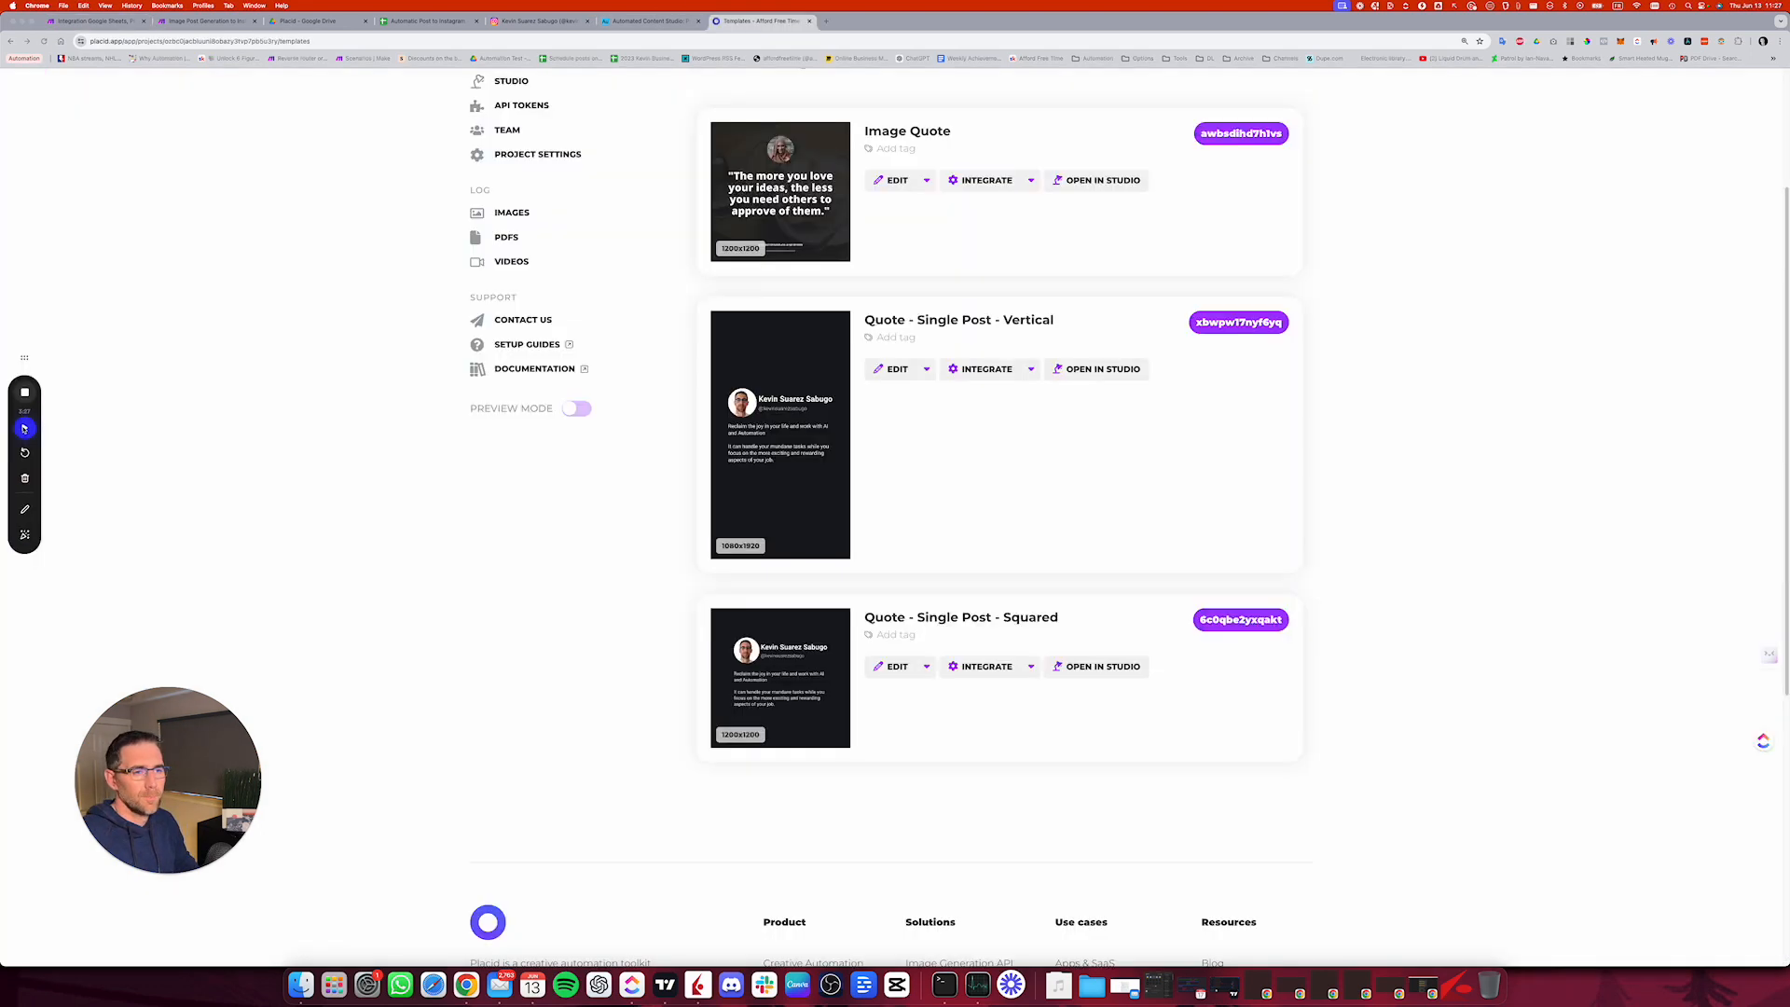
scroll(800, 169, up, 1)
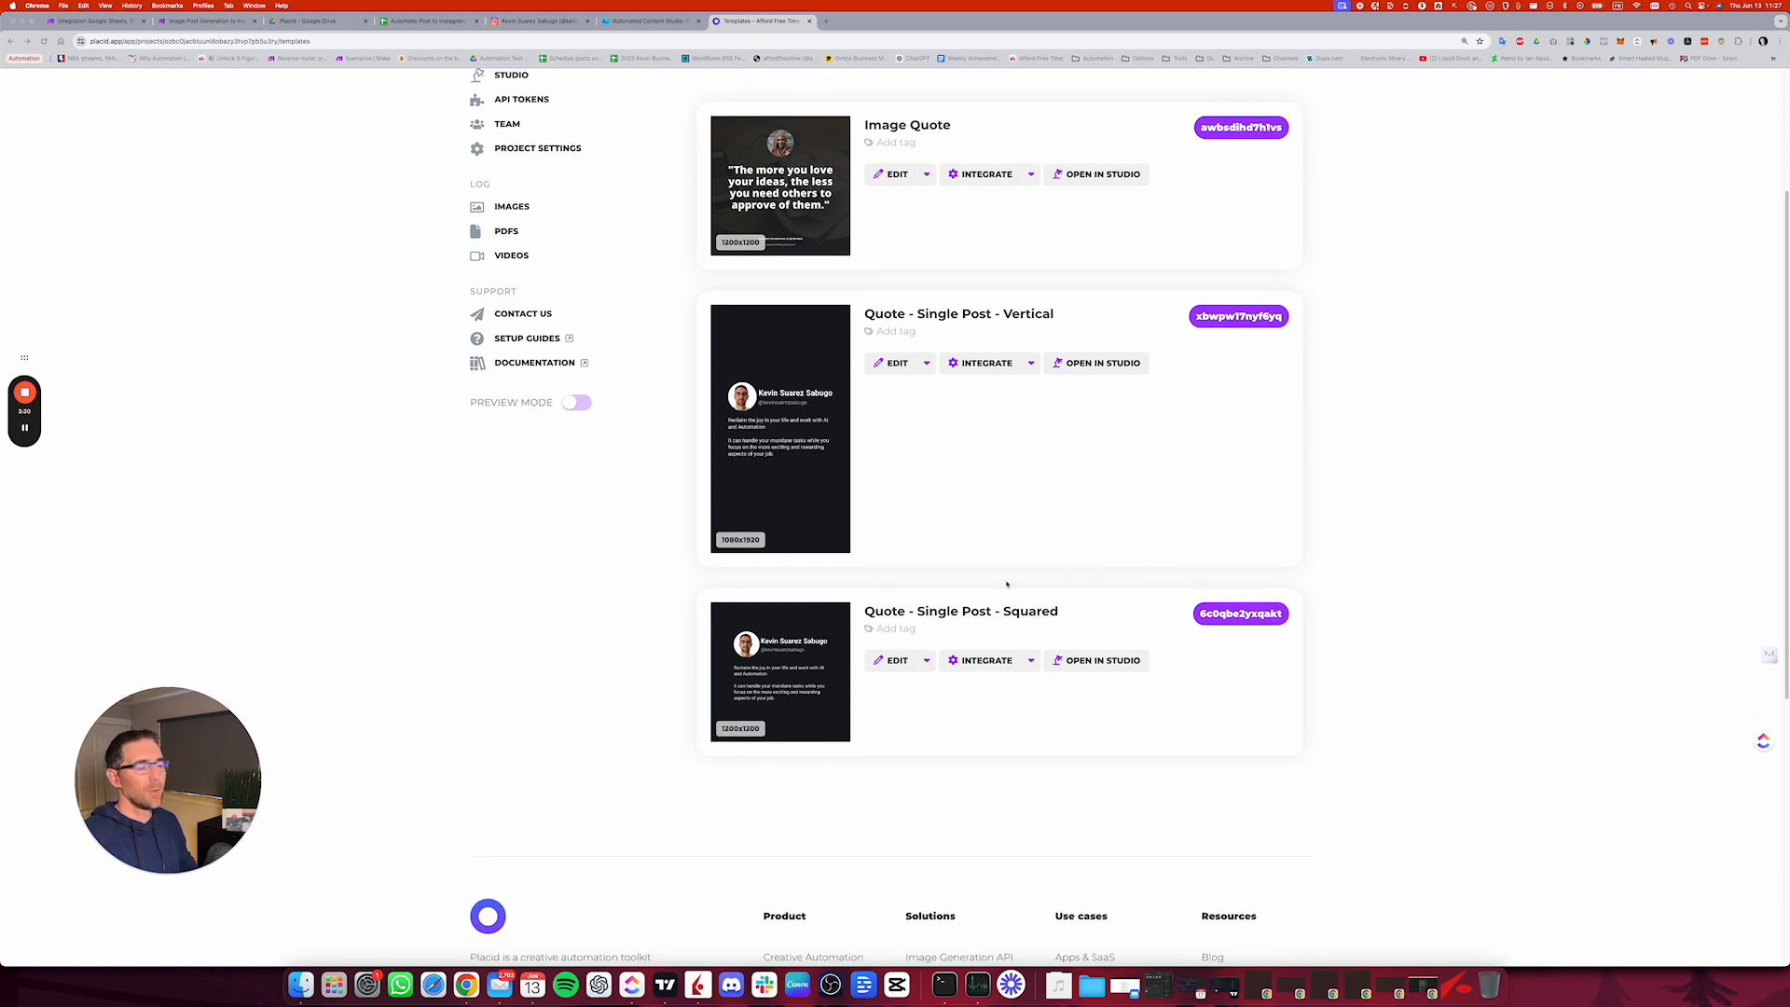
click(757, 653)
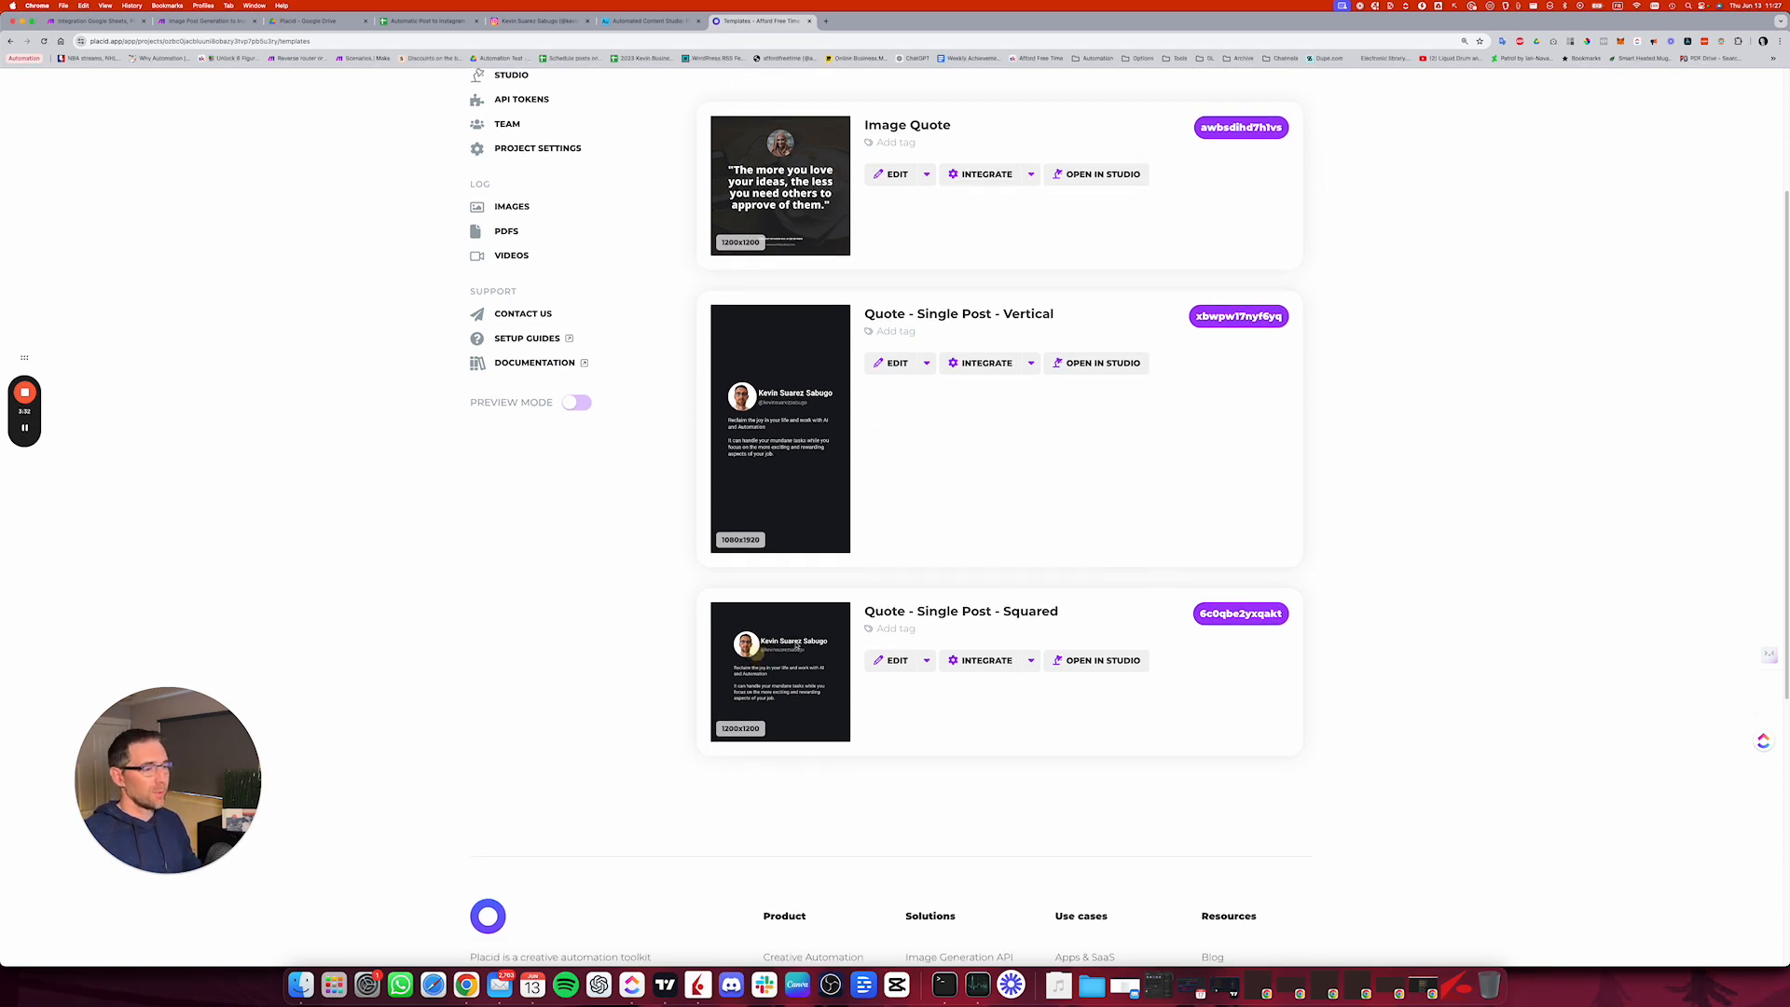
click(795, 642)
click(893, 660)
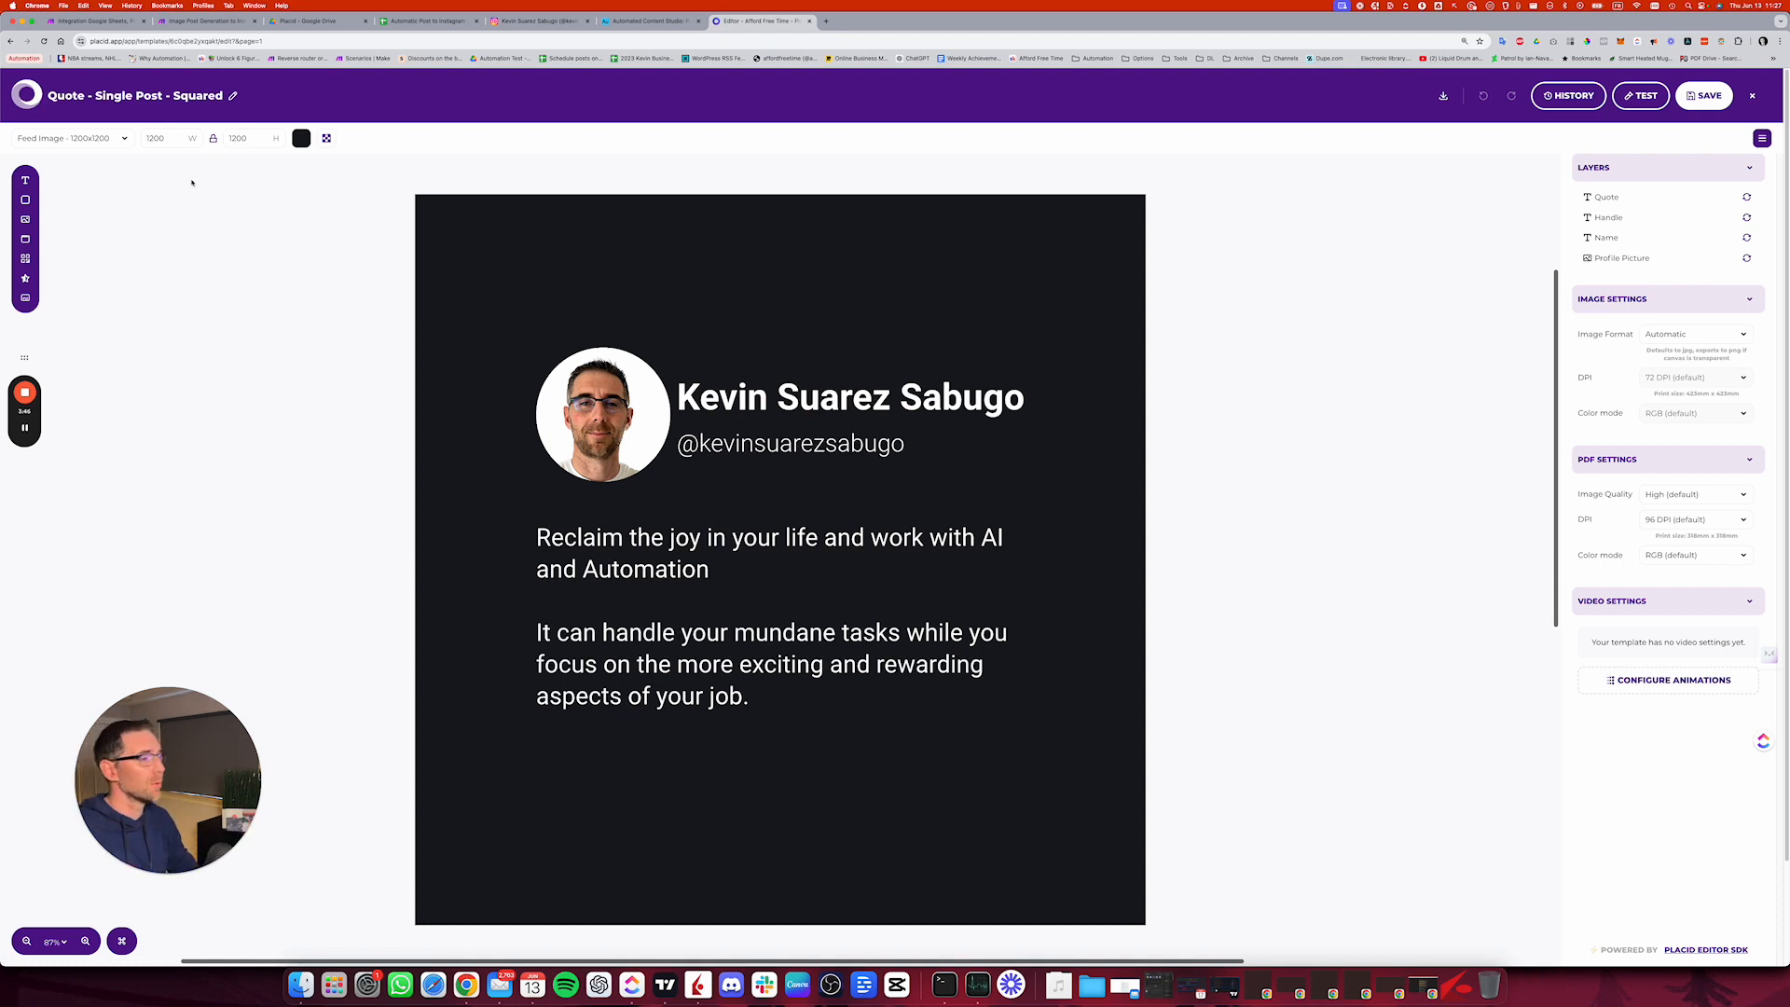
Step: Examine the template's profile picture, name, handle and quote layers one after another
click(641, 408)
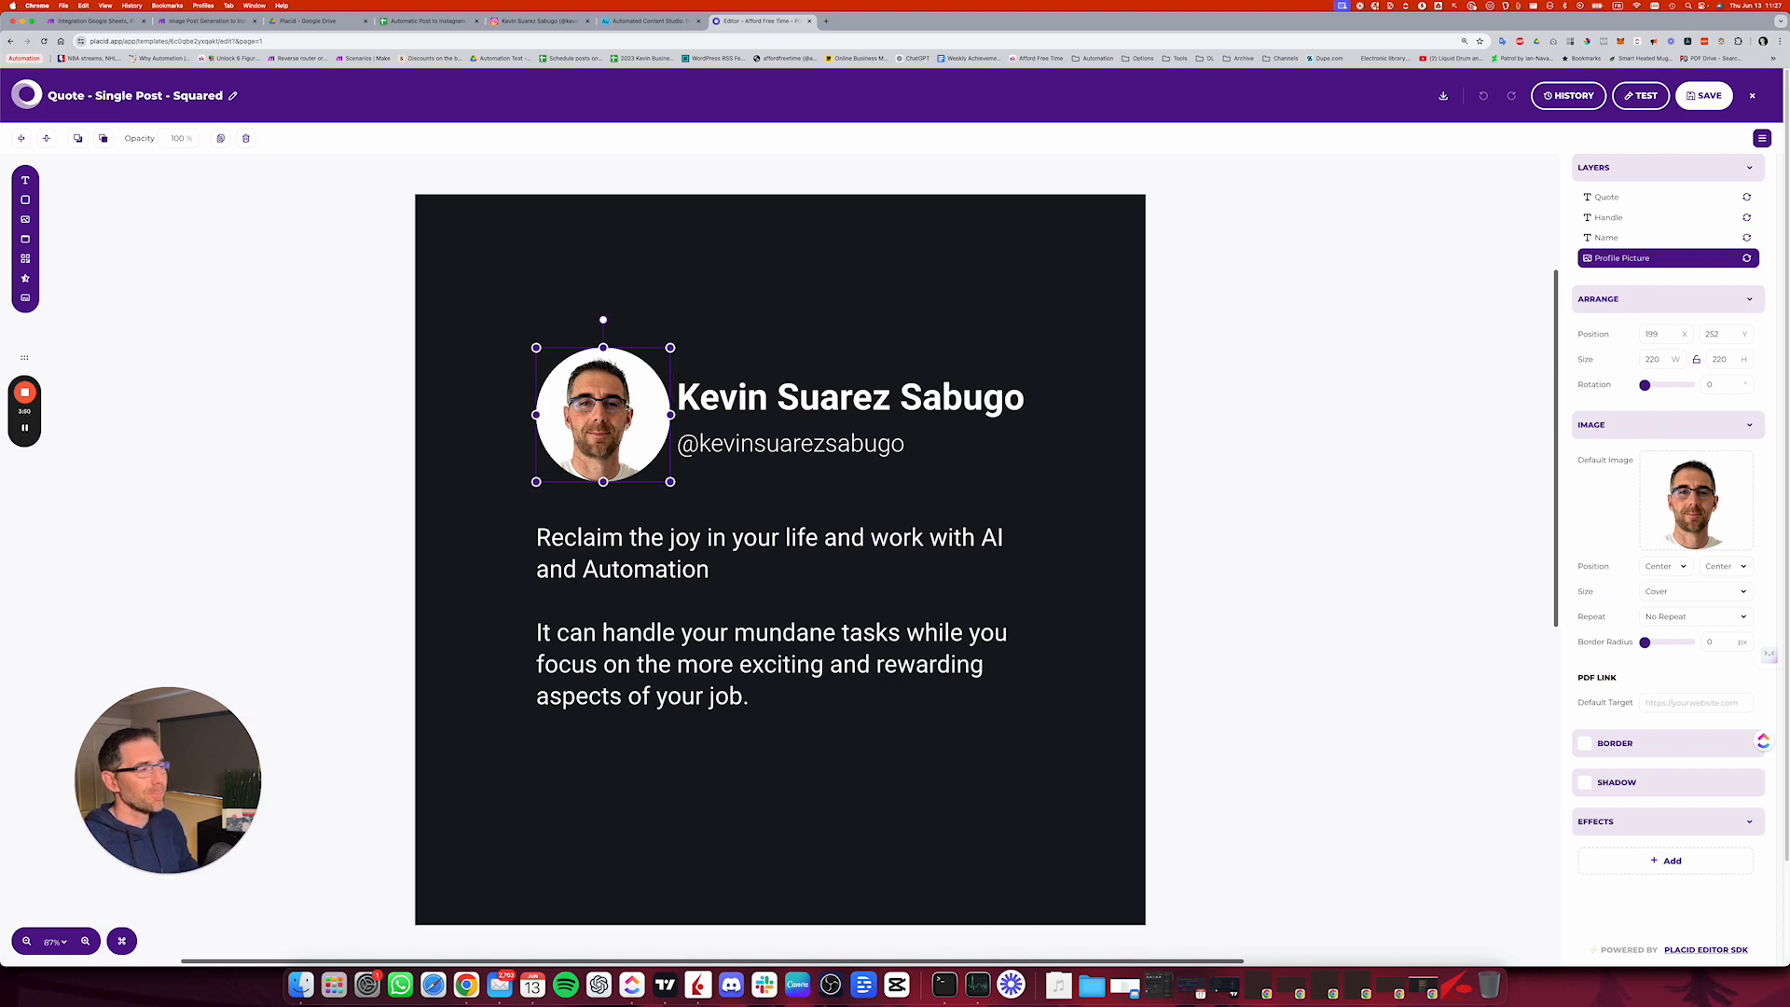
click(746, 399)
click(775, 441)
click(772, 554)
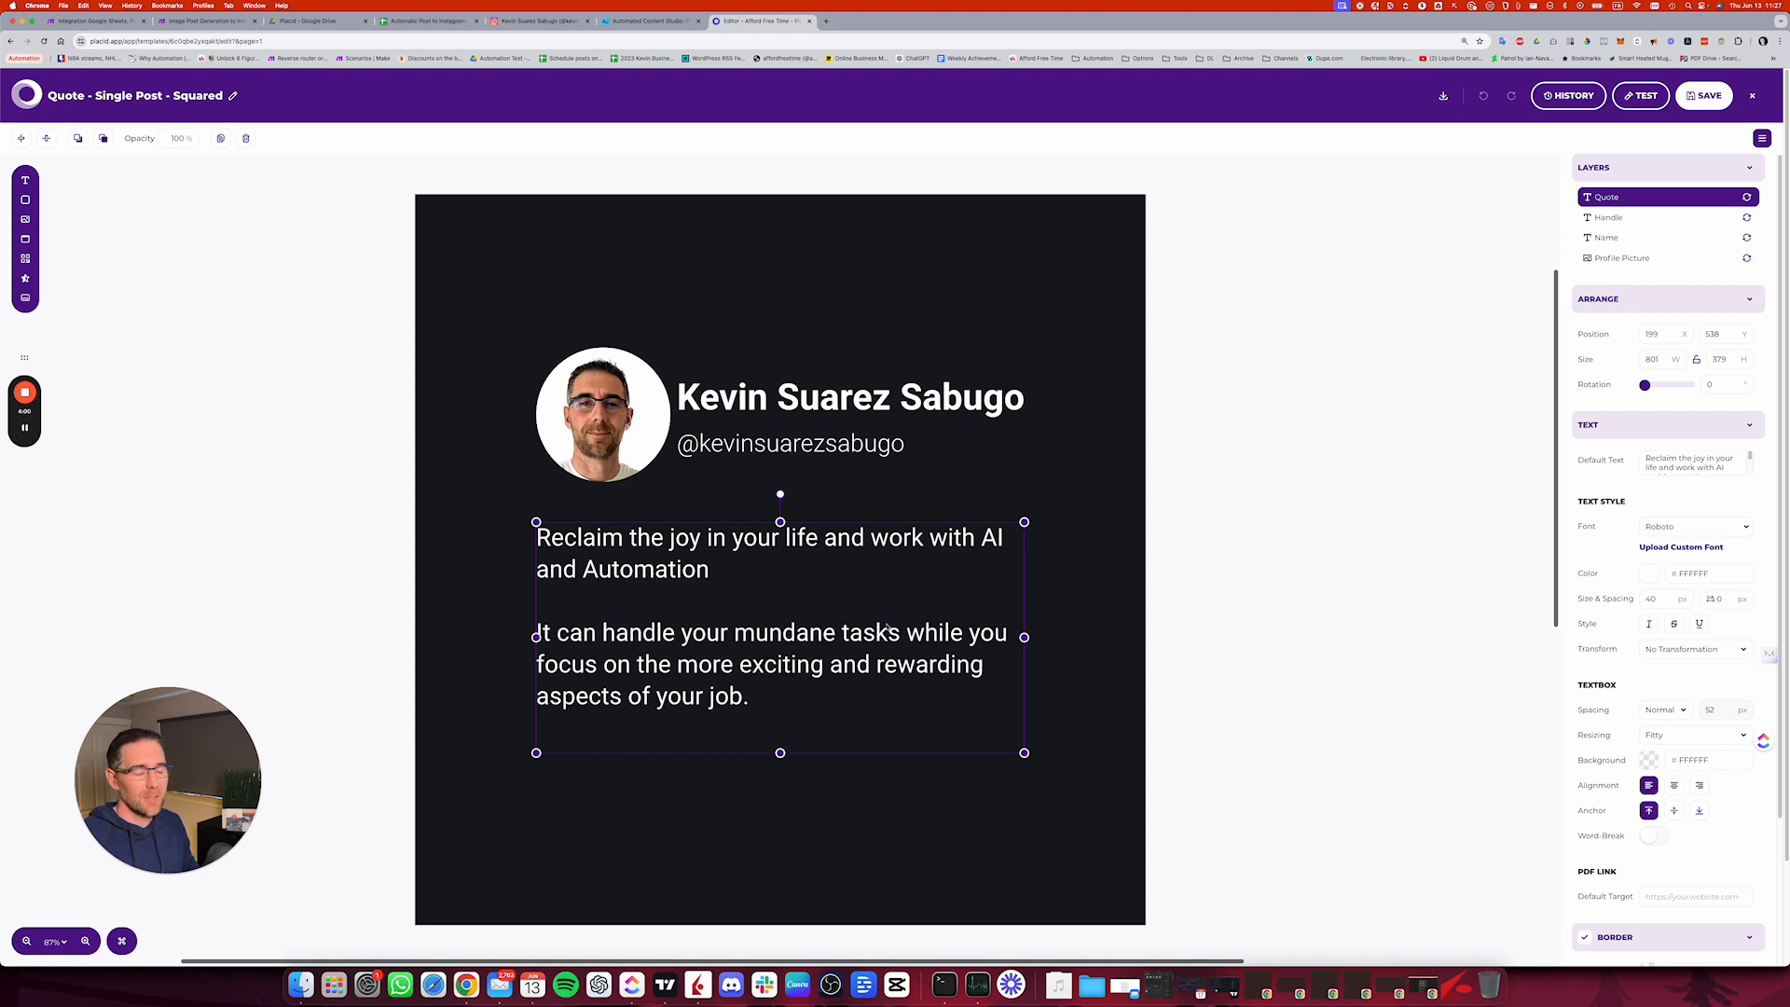
click(1076, 505)
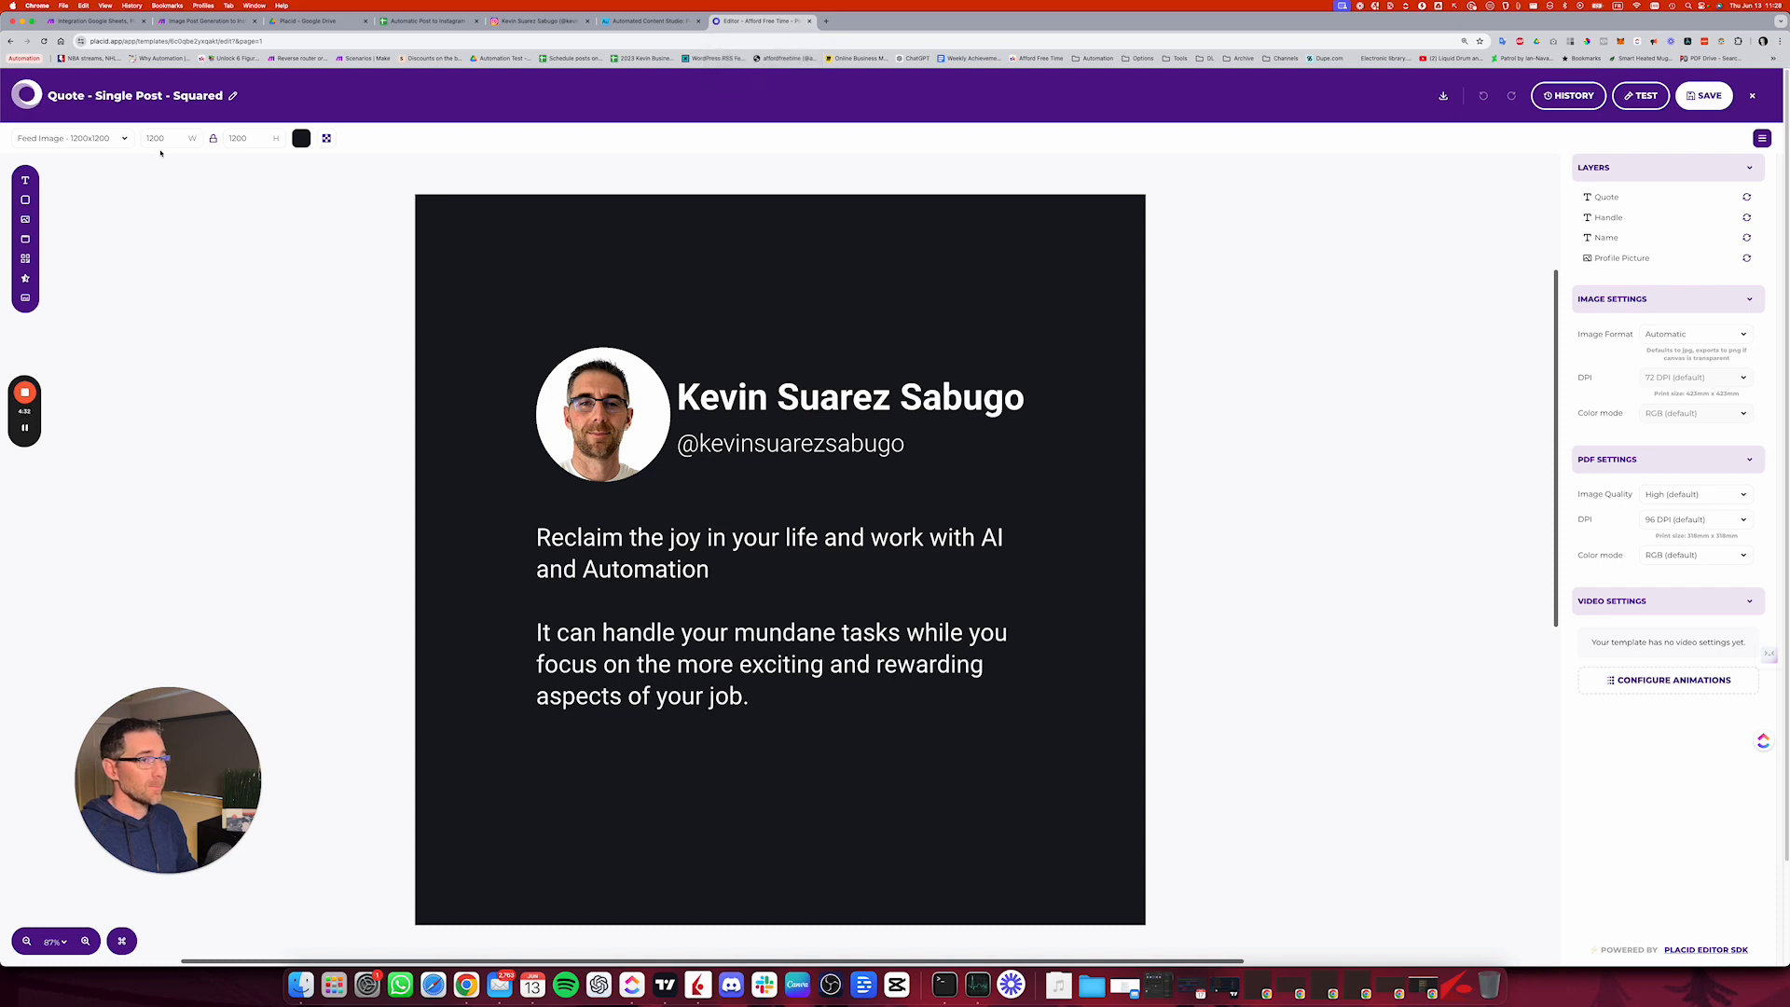
Step: Back in the new Make scenario, map Short Text (A) from Google Sheets to the Quote text and save the Placid module
click(210, 21)
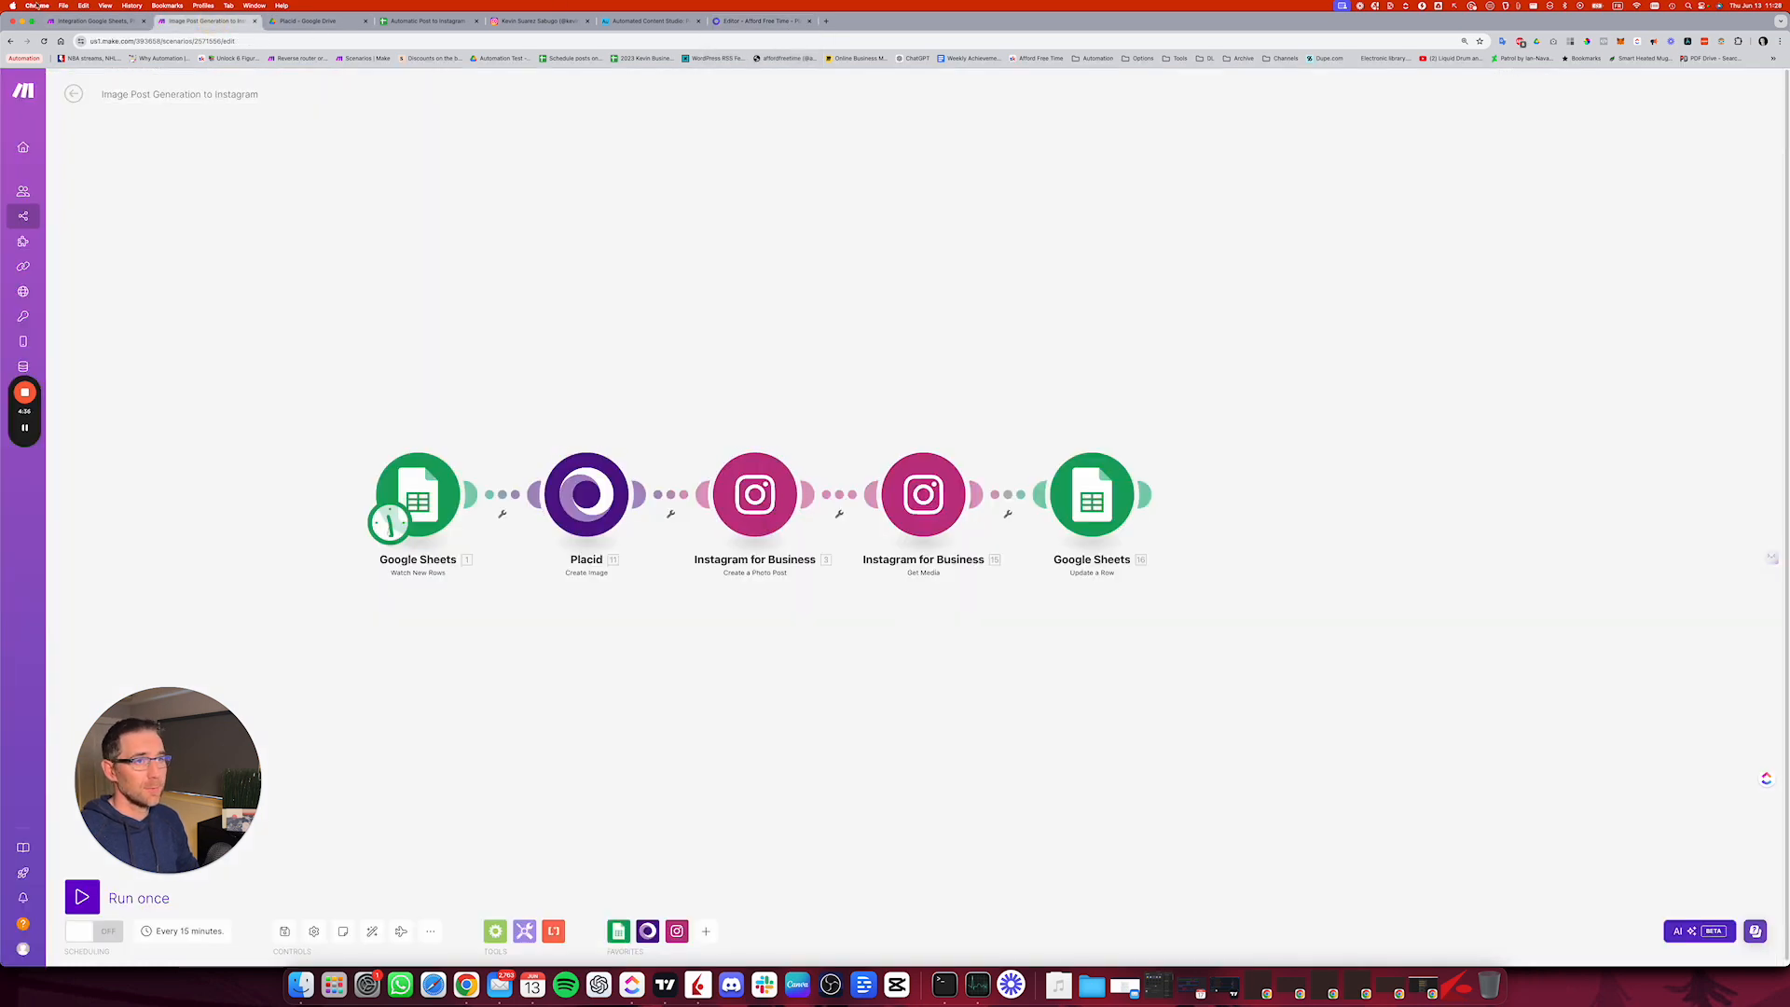
drag(73, 22, 186, 22)
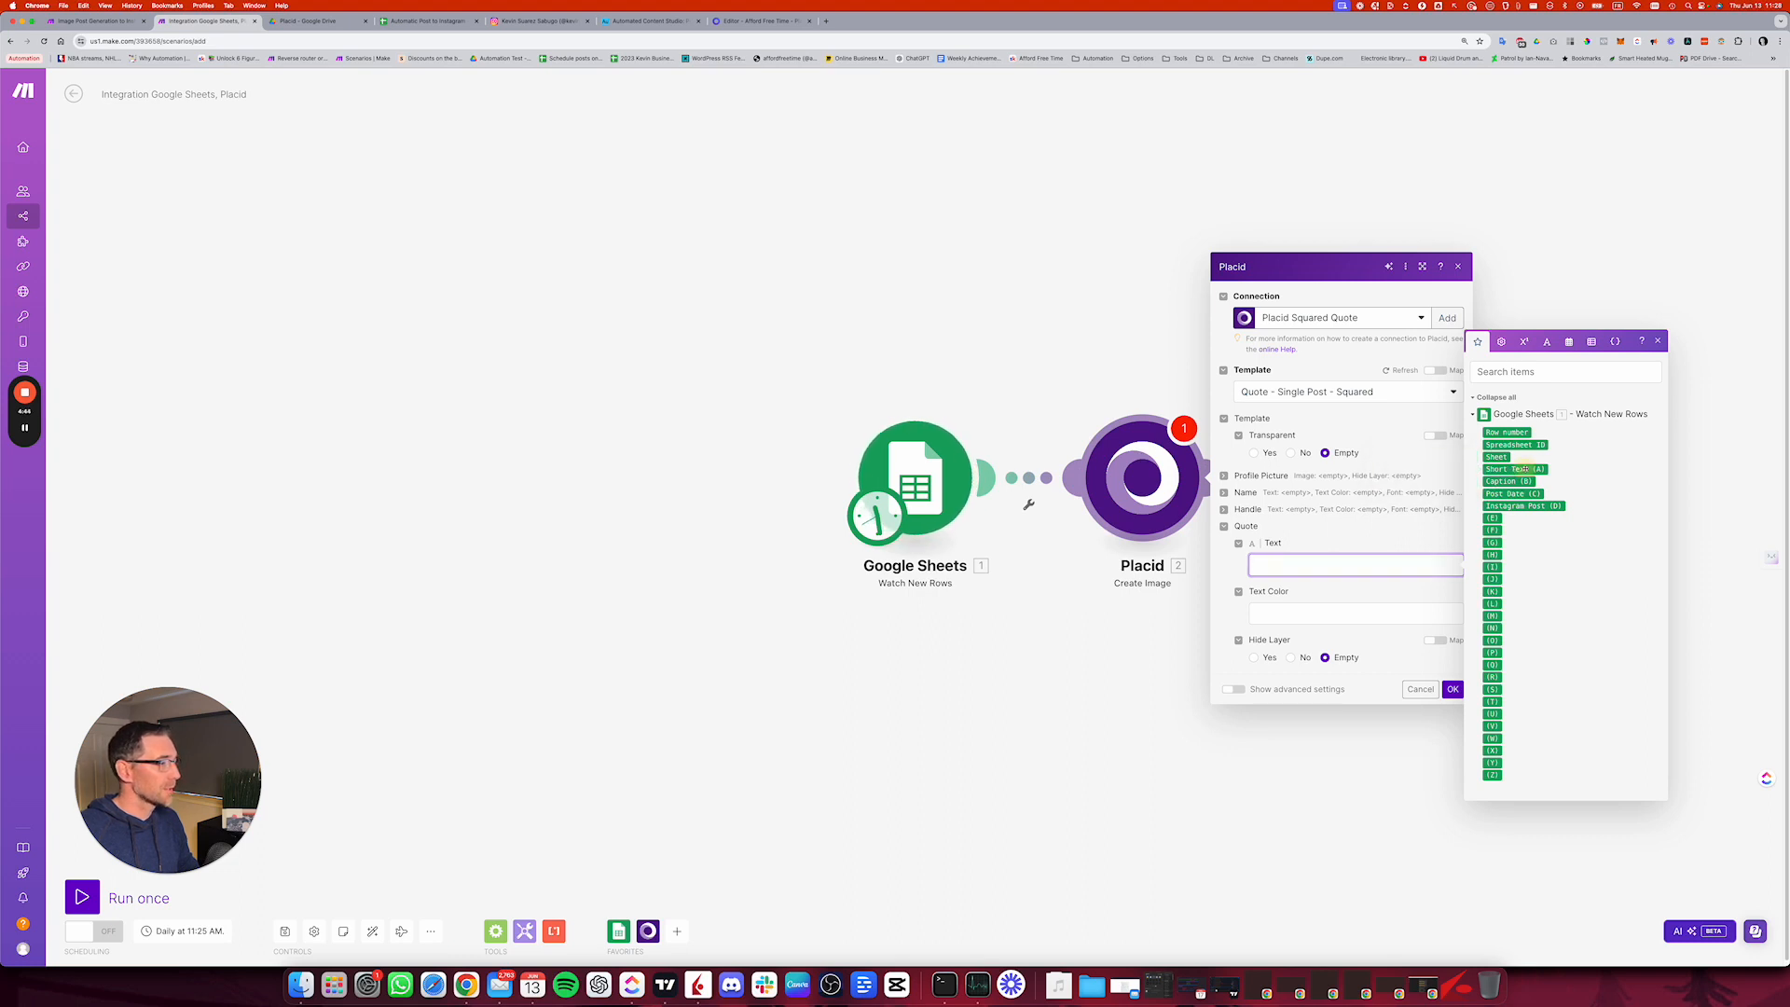
click(1524, 469)
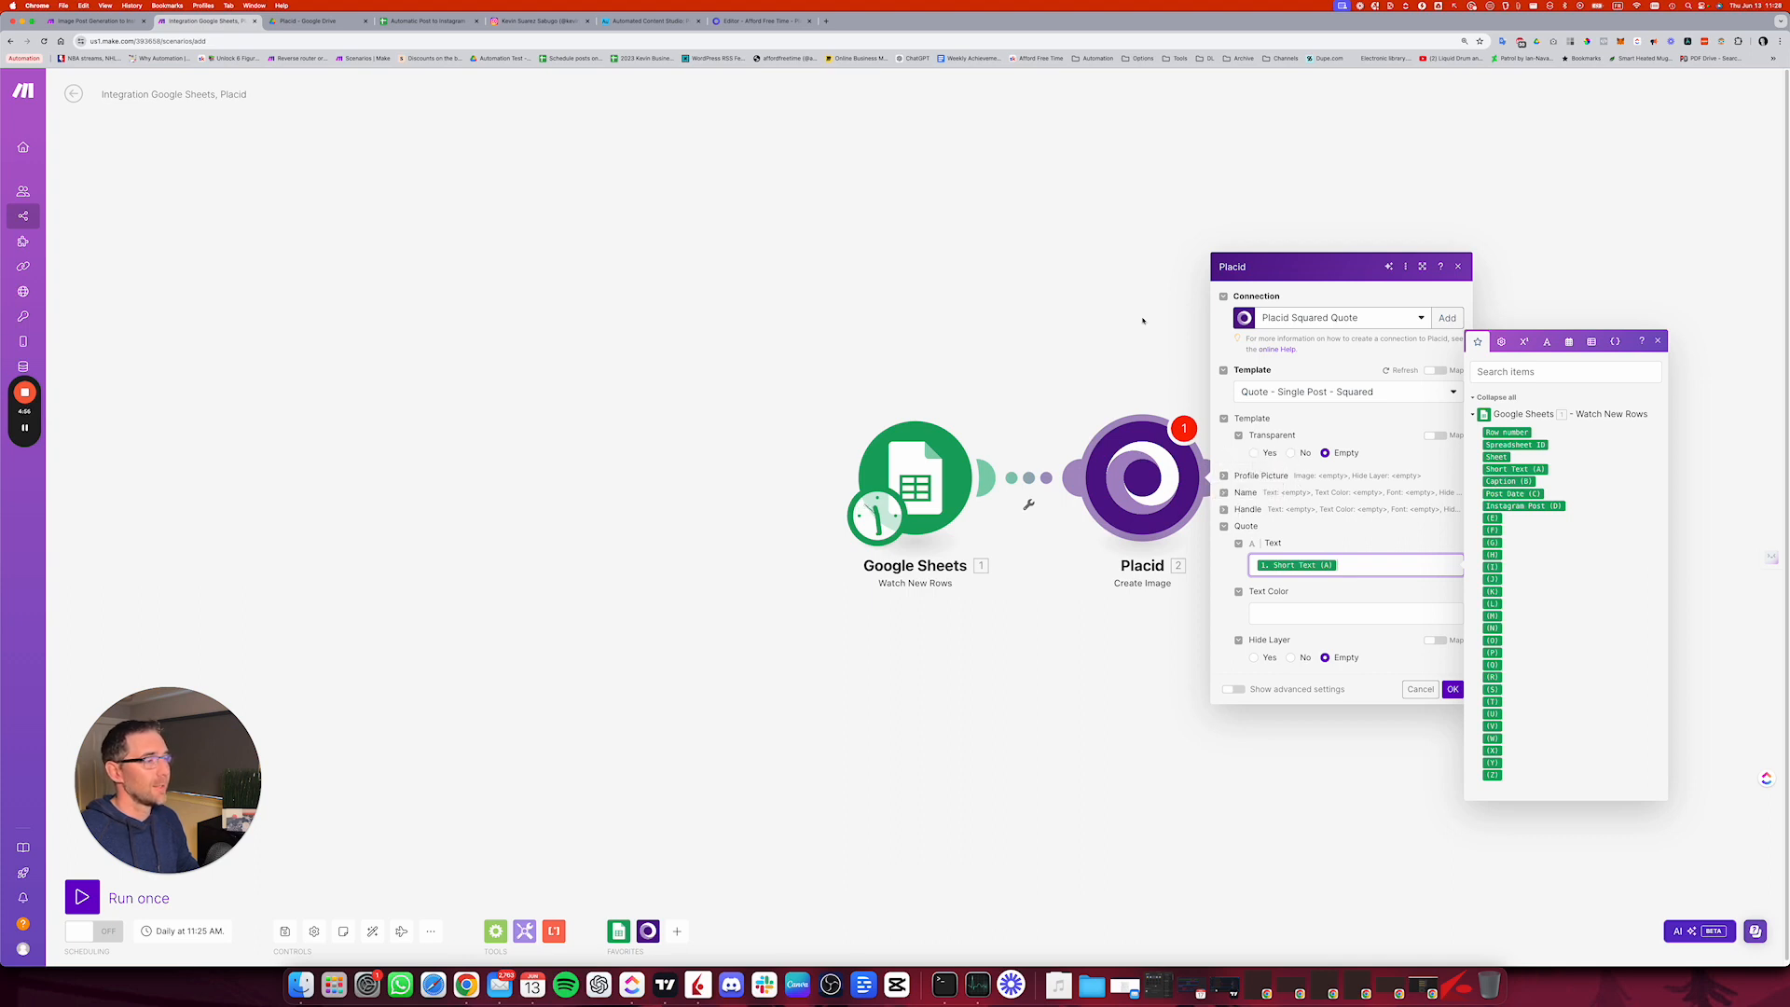
click(750, 21)
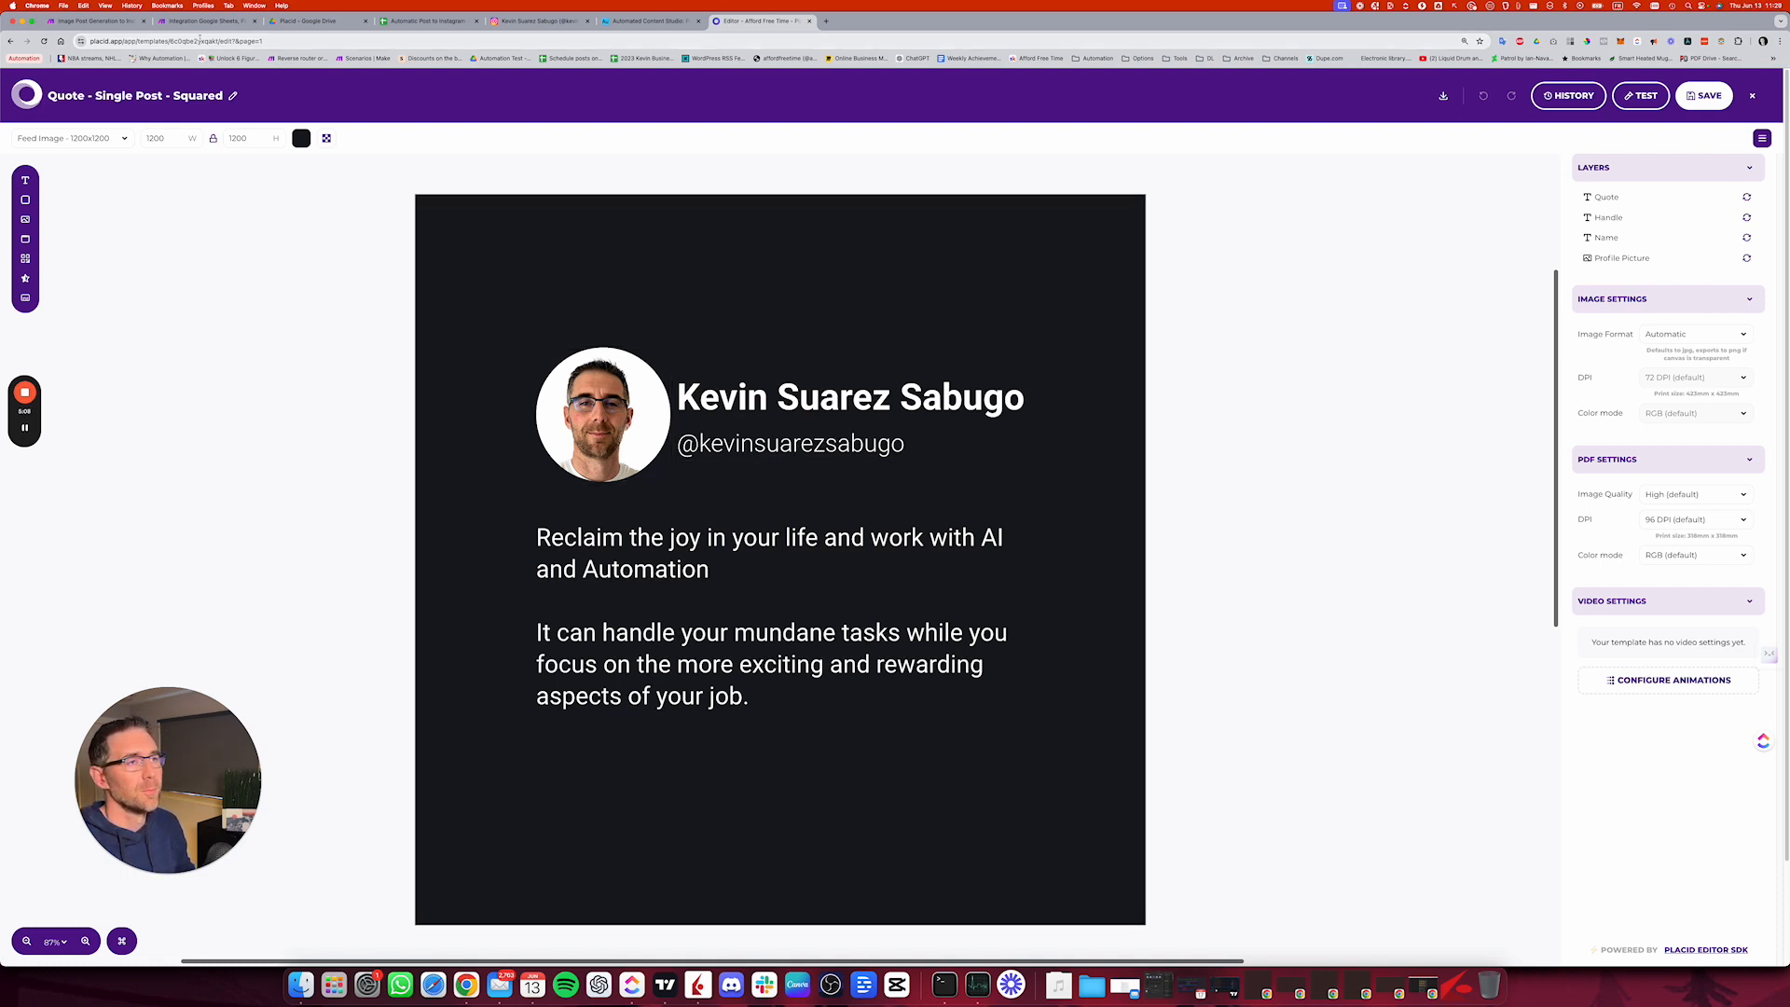
click(200, 21)
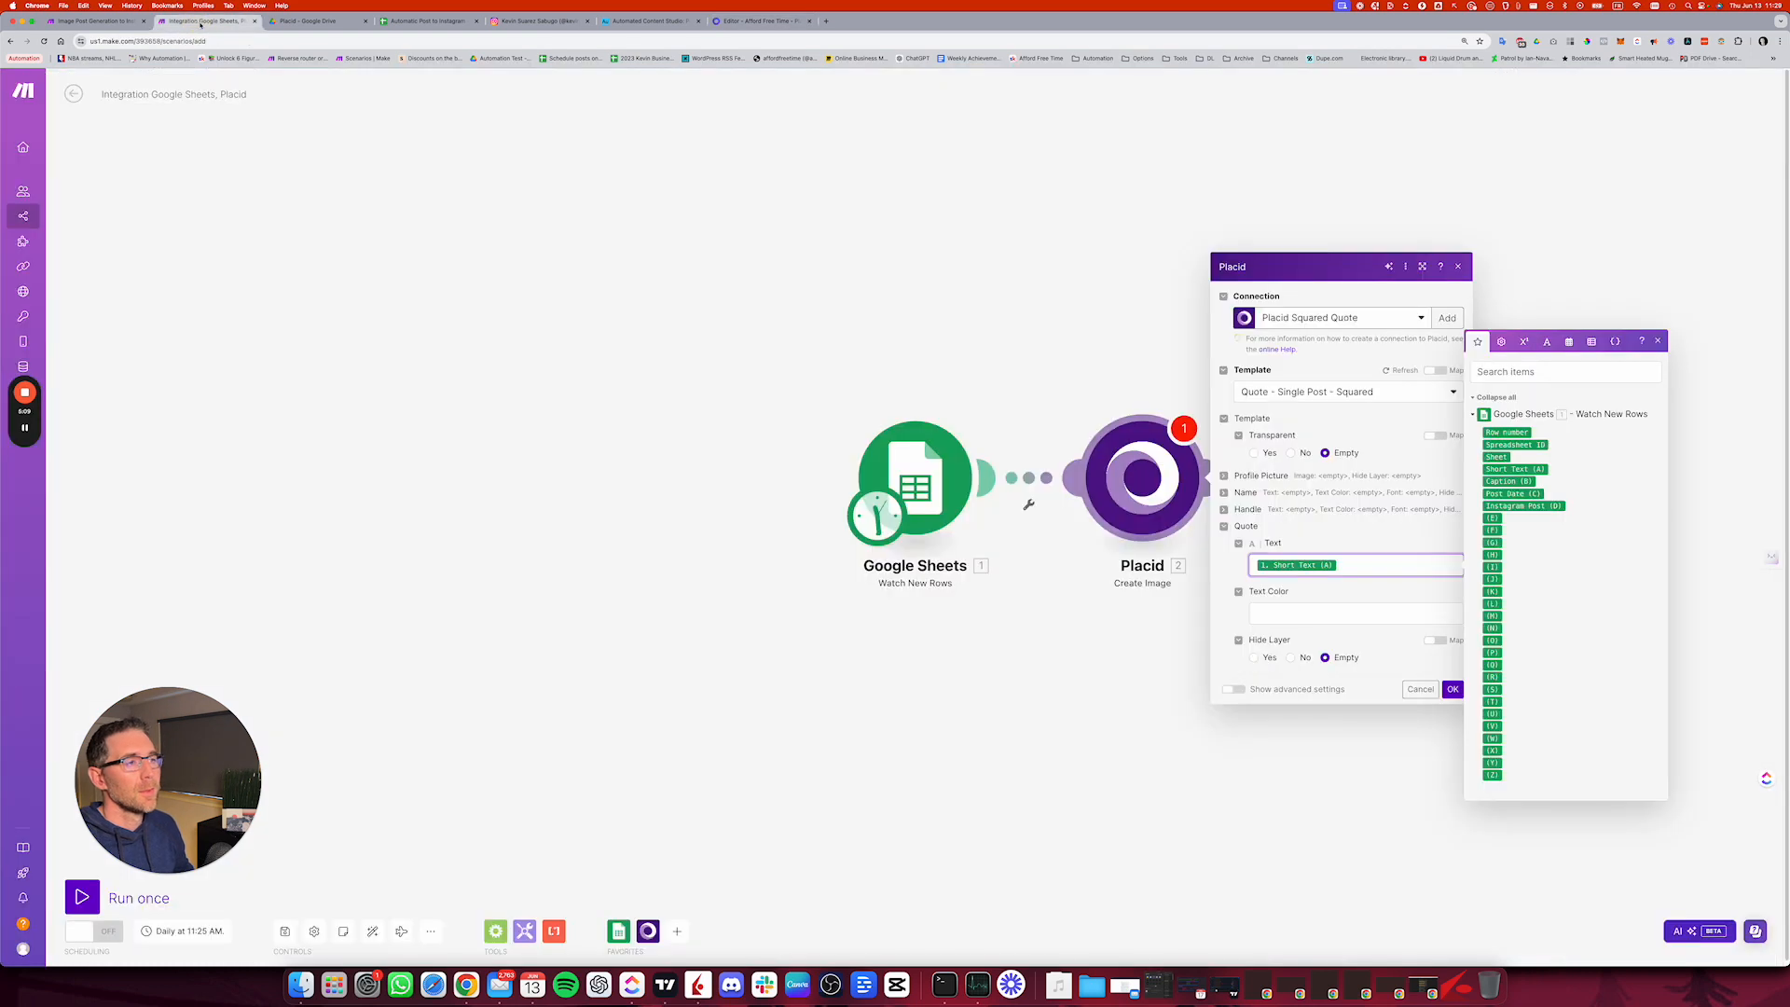
click(1452, 689)
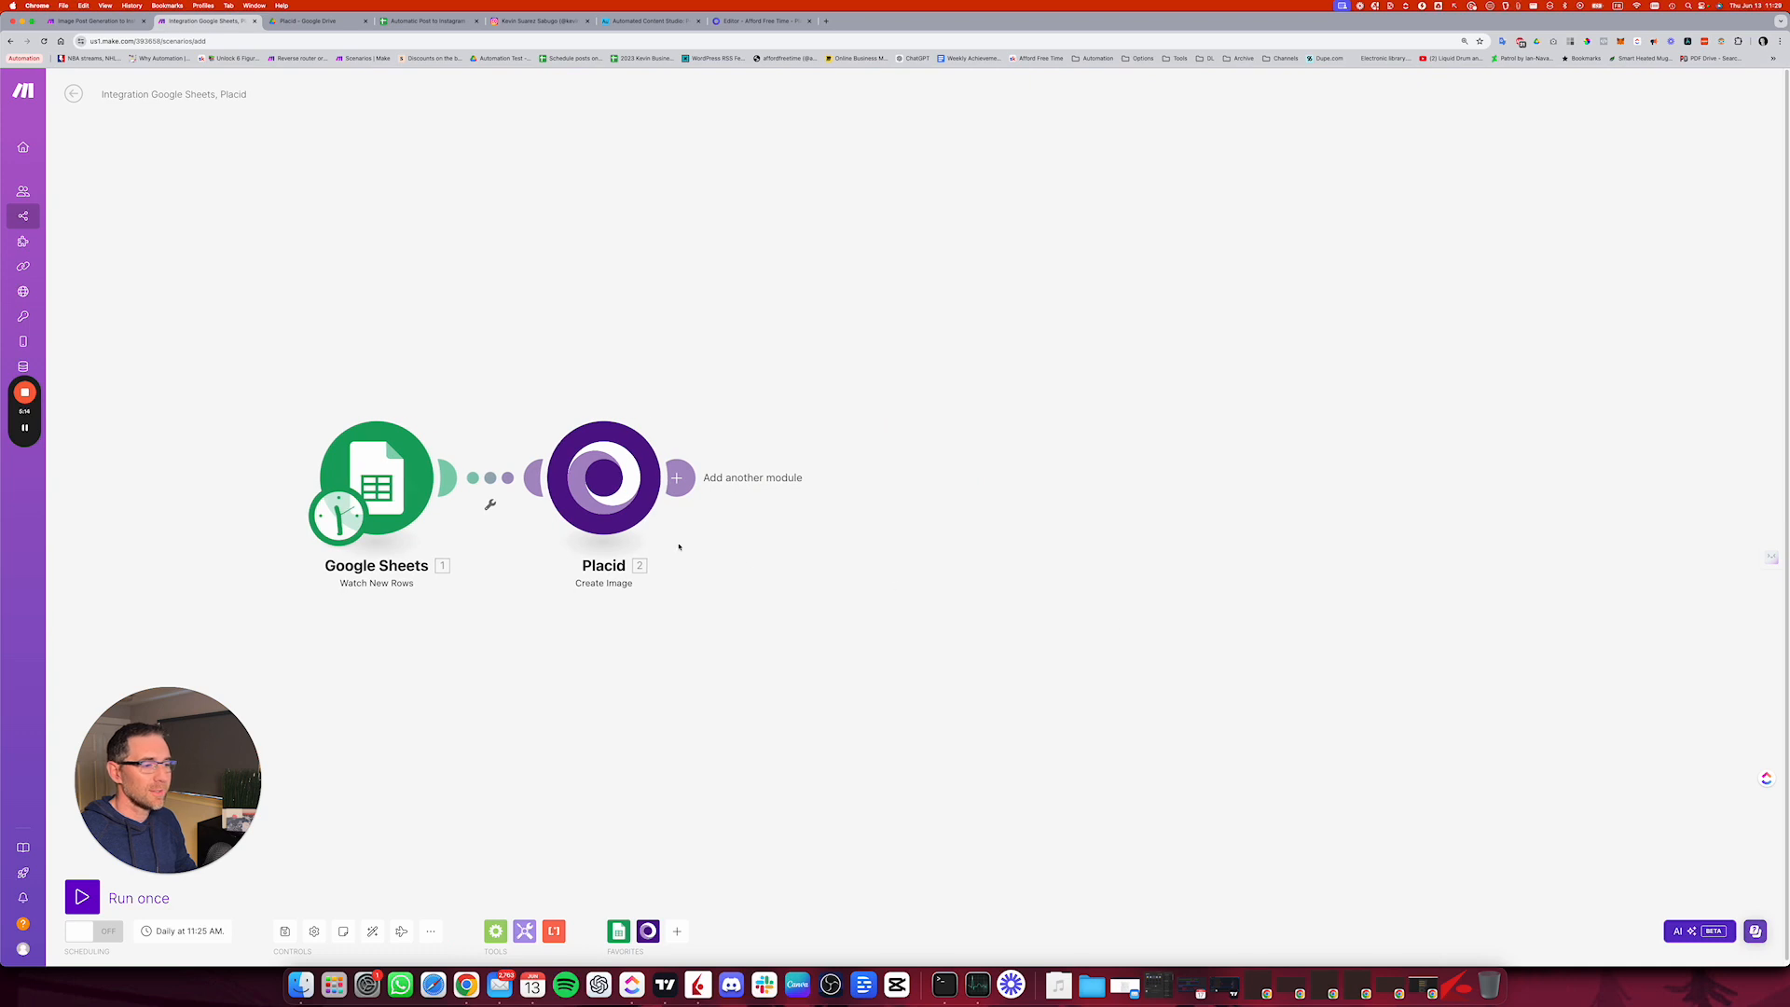
Step: Add an Instagram for Business Create a Photo Post module after the Placid module
click(679, 478)
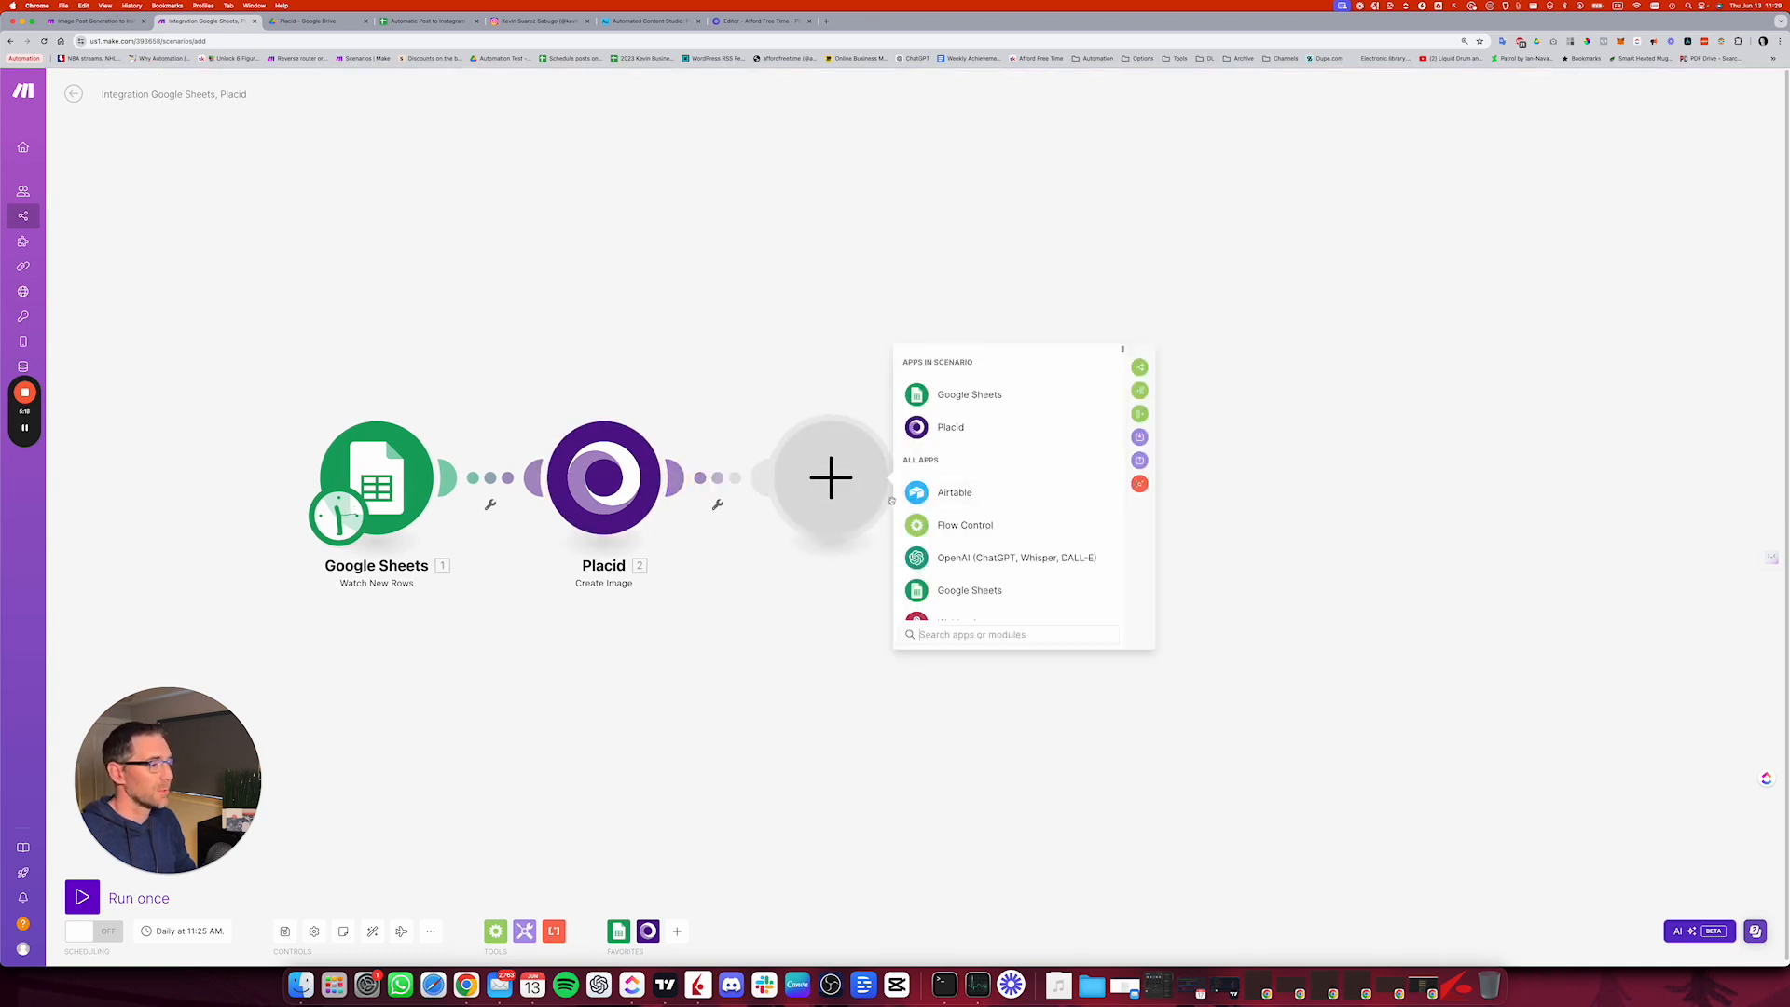
scroll(1039, 499, down, 2)
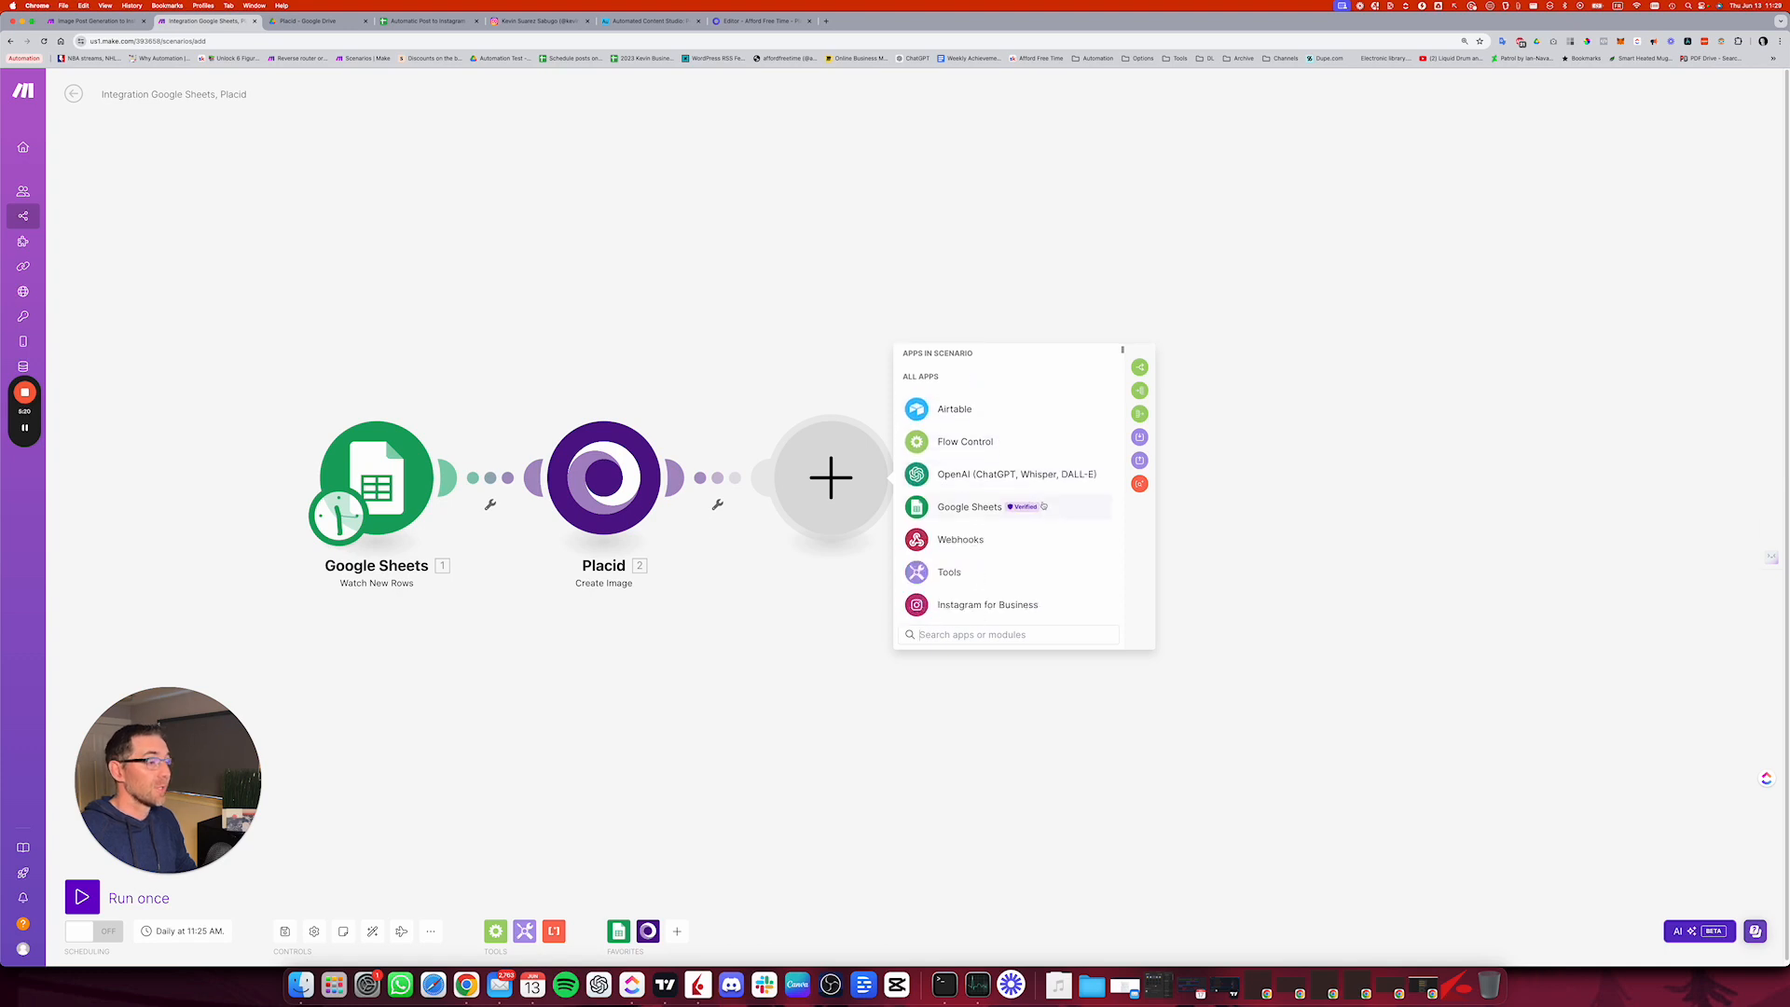
click(993, 597)
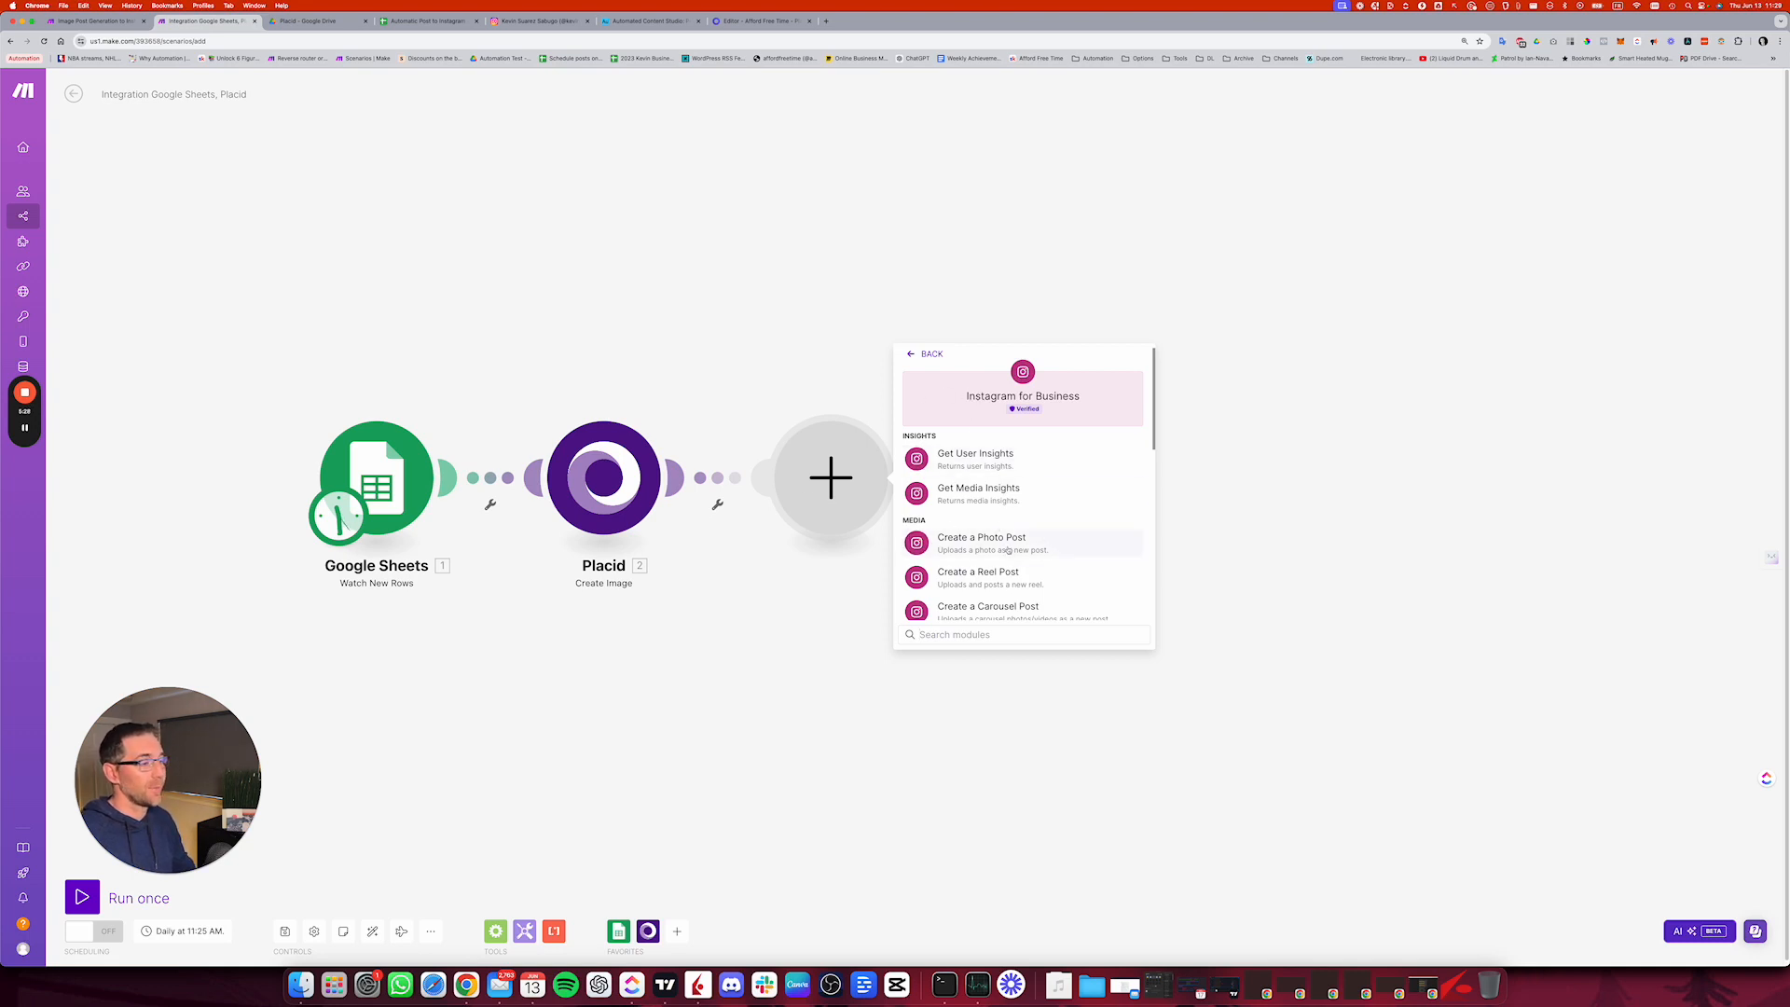
scroll(1016, 550, down, 1)
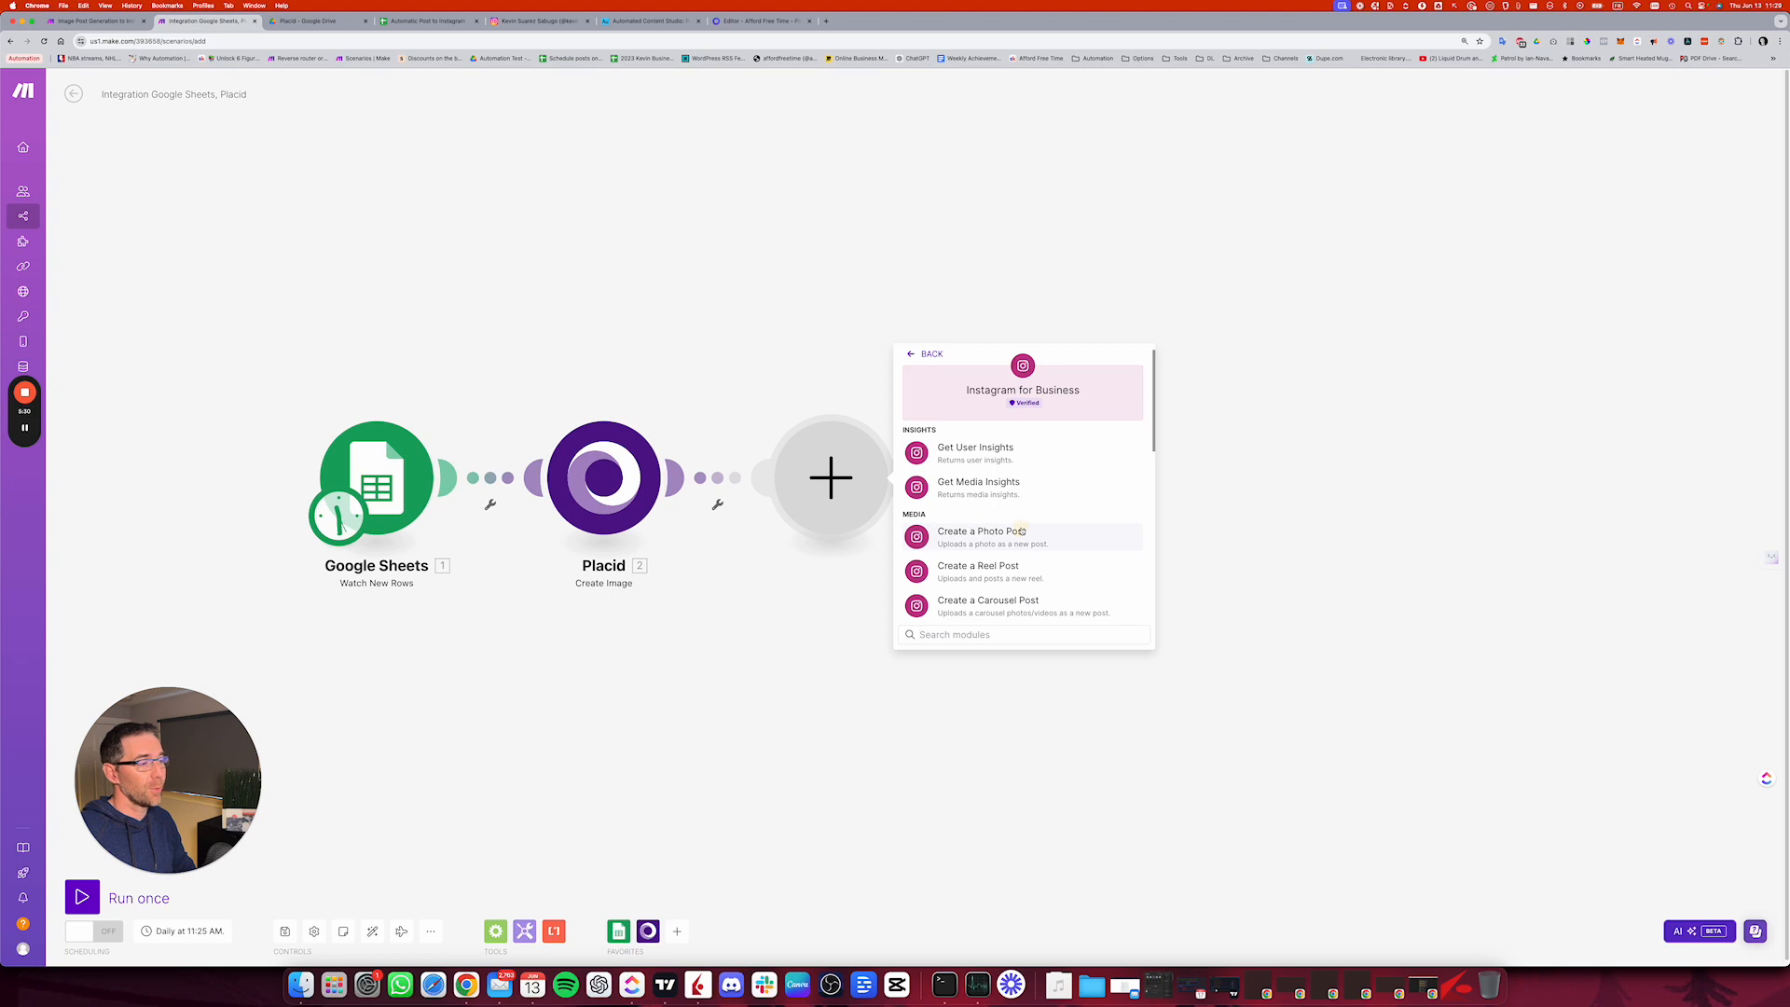
click(1022, 532)
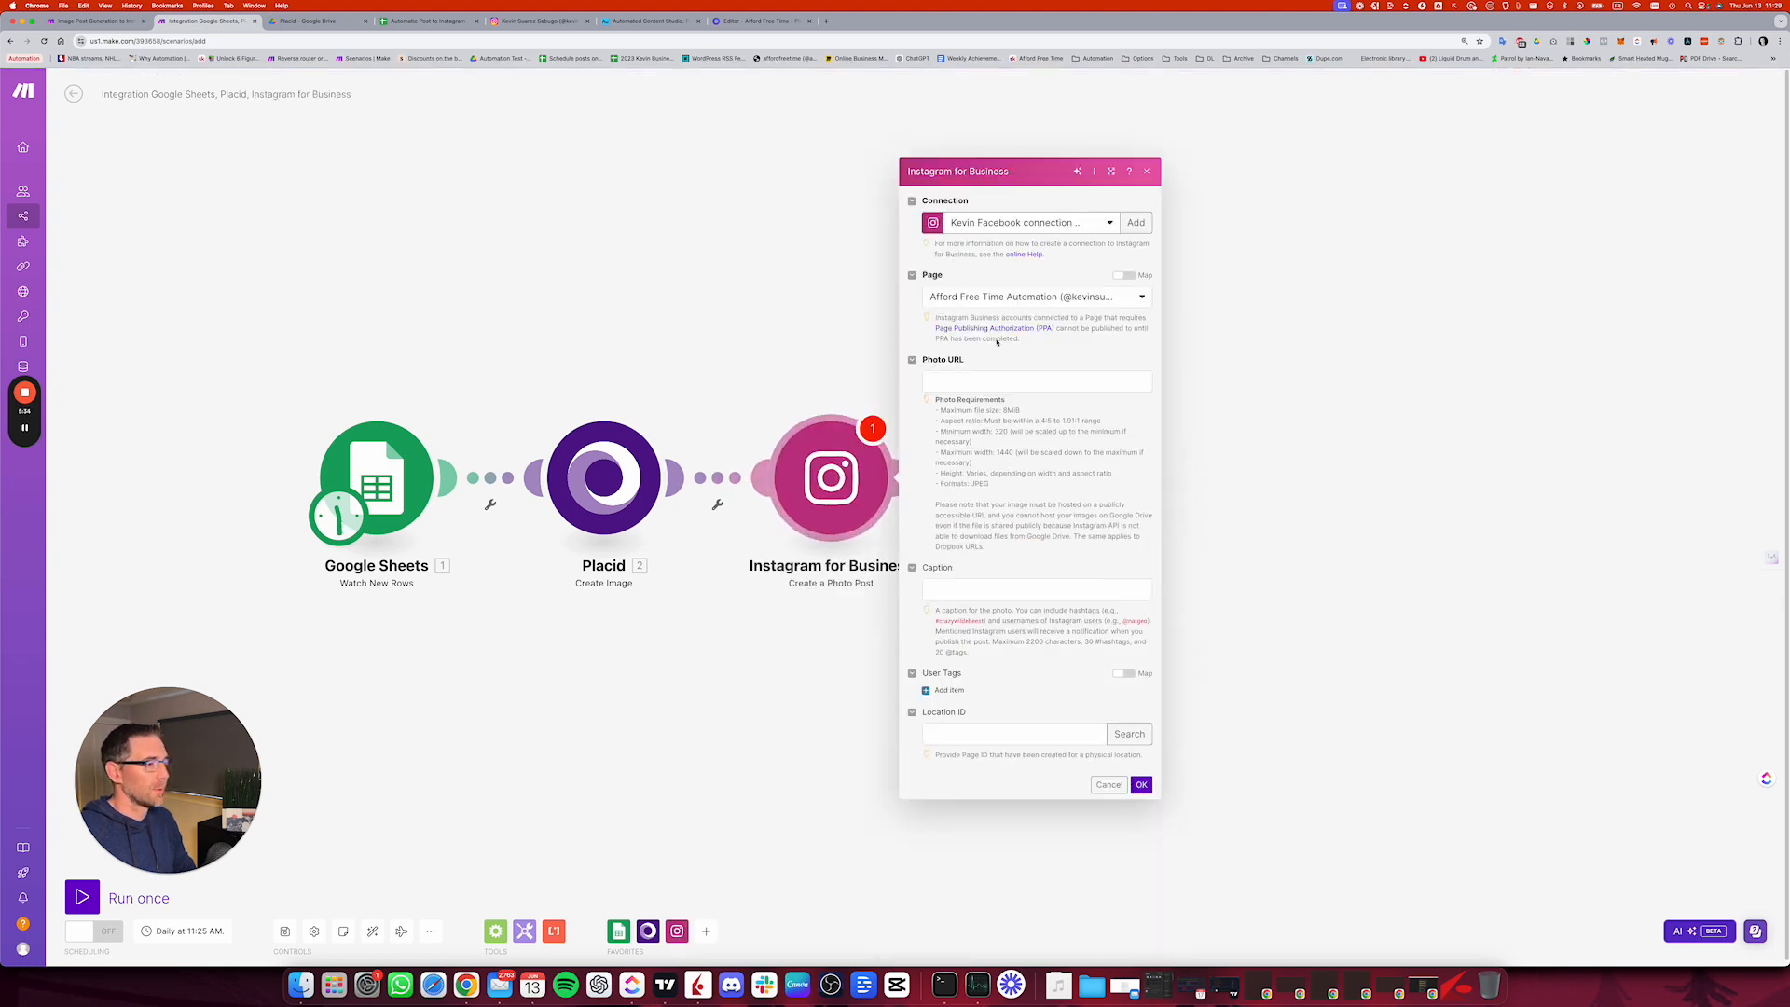
Step: Keep Afford Free Time Automation as the Instagram page and map Placid's Image URL to the Photo URL
click(1034, 297)
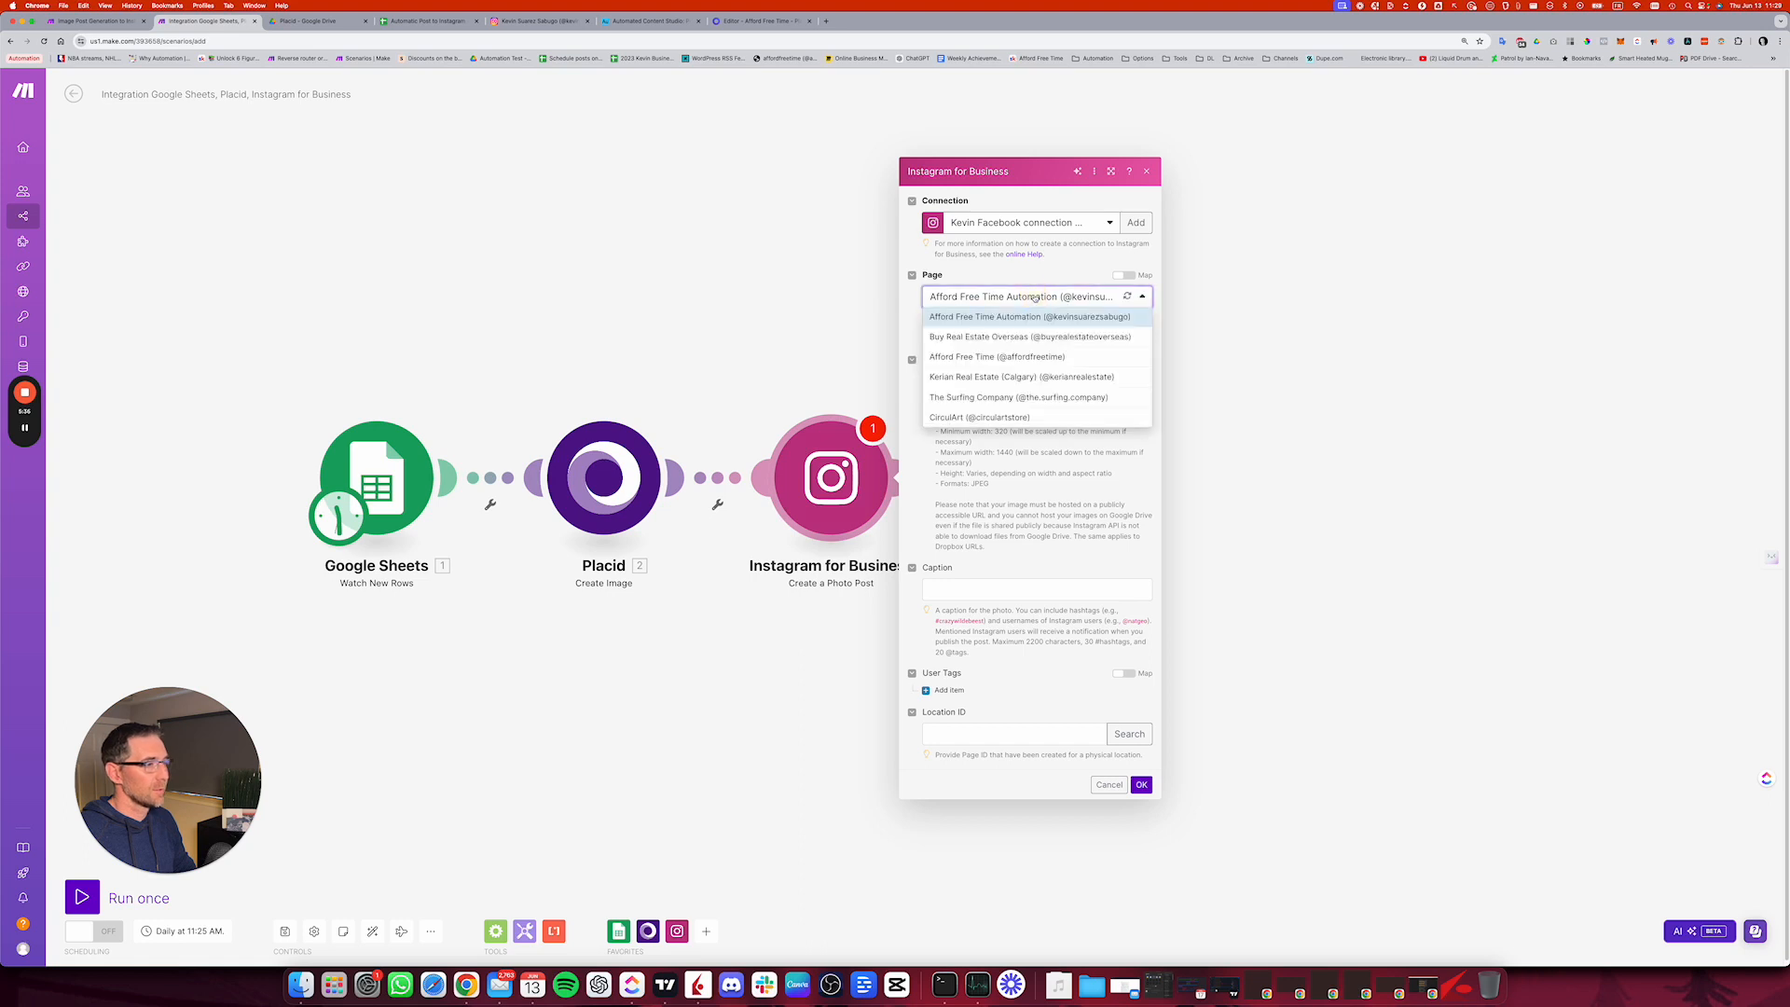
click(1060, 274)
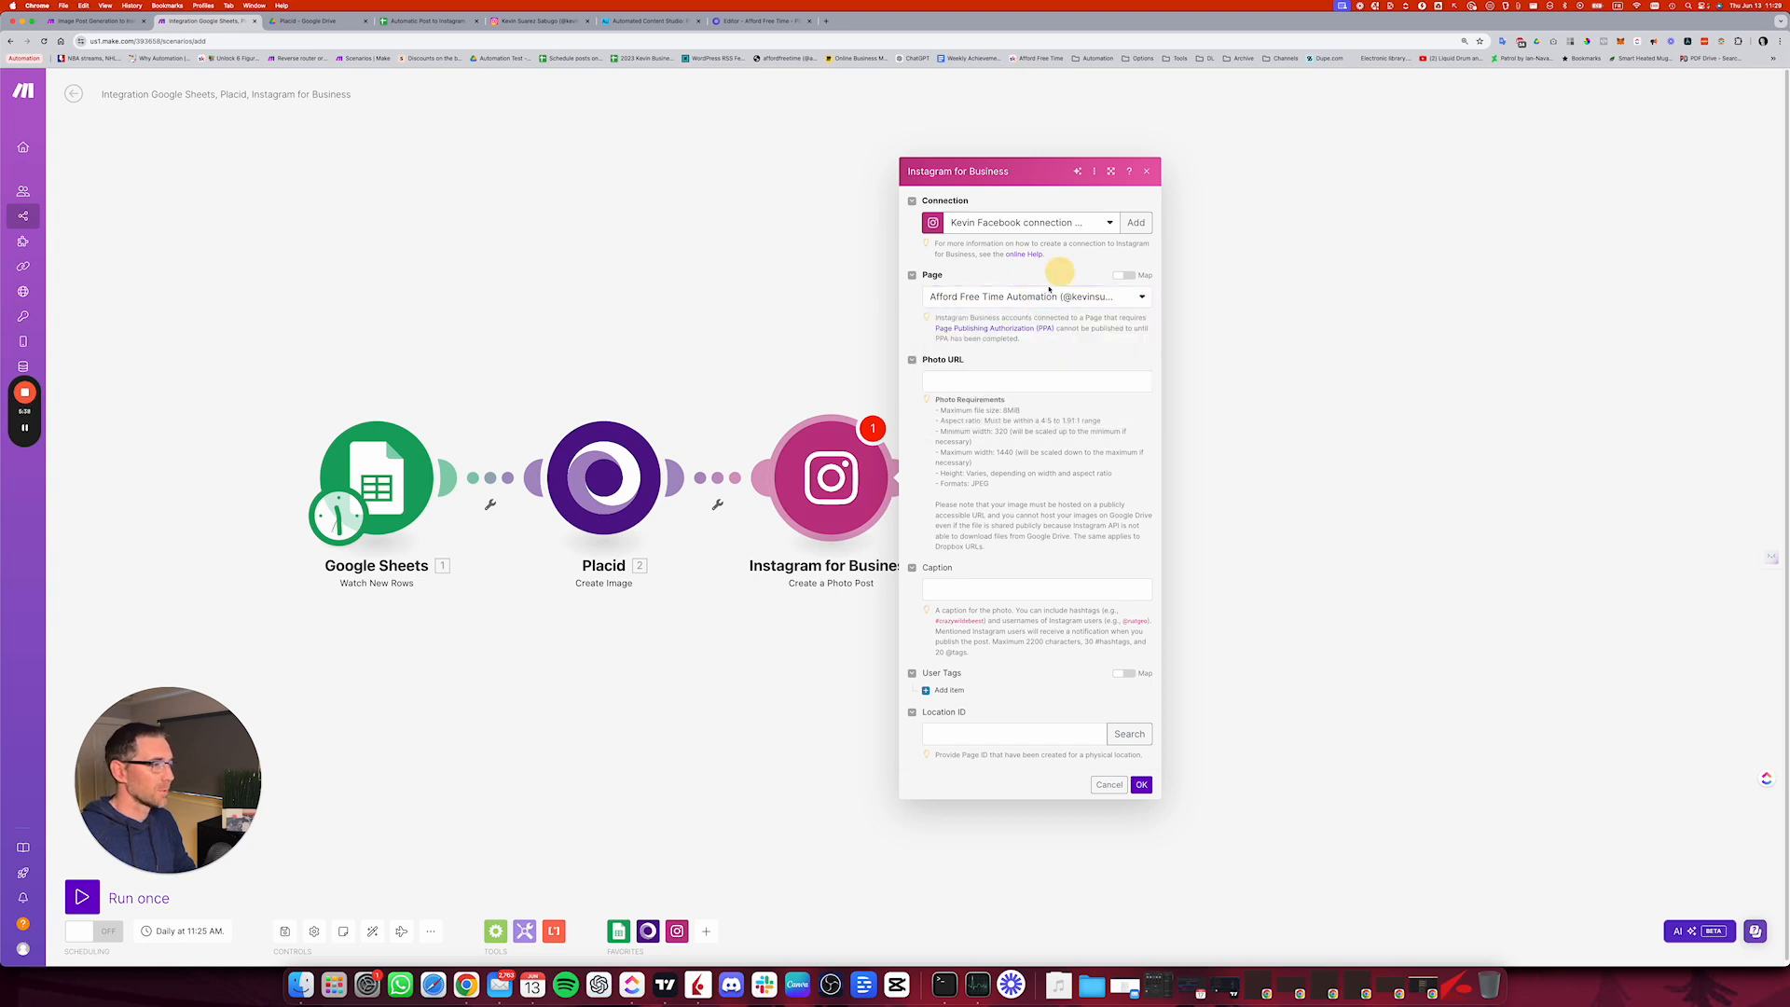
click(961, 384)
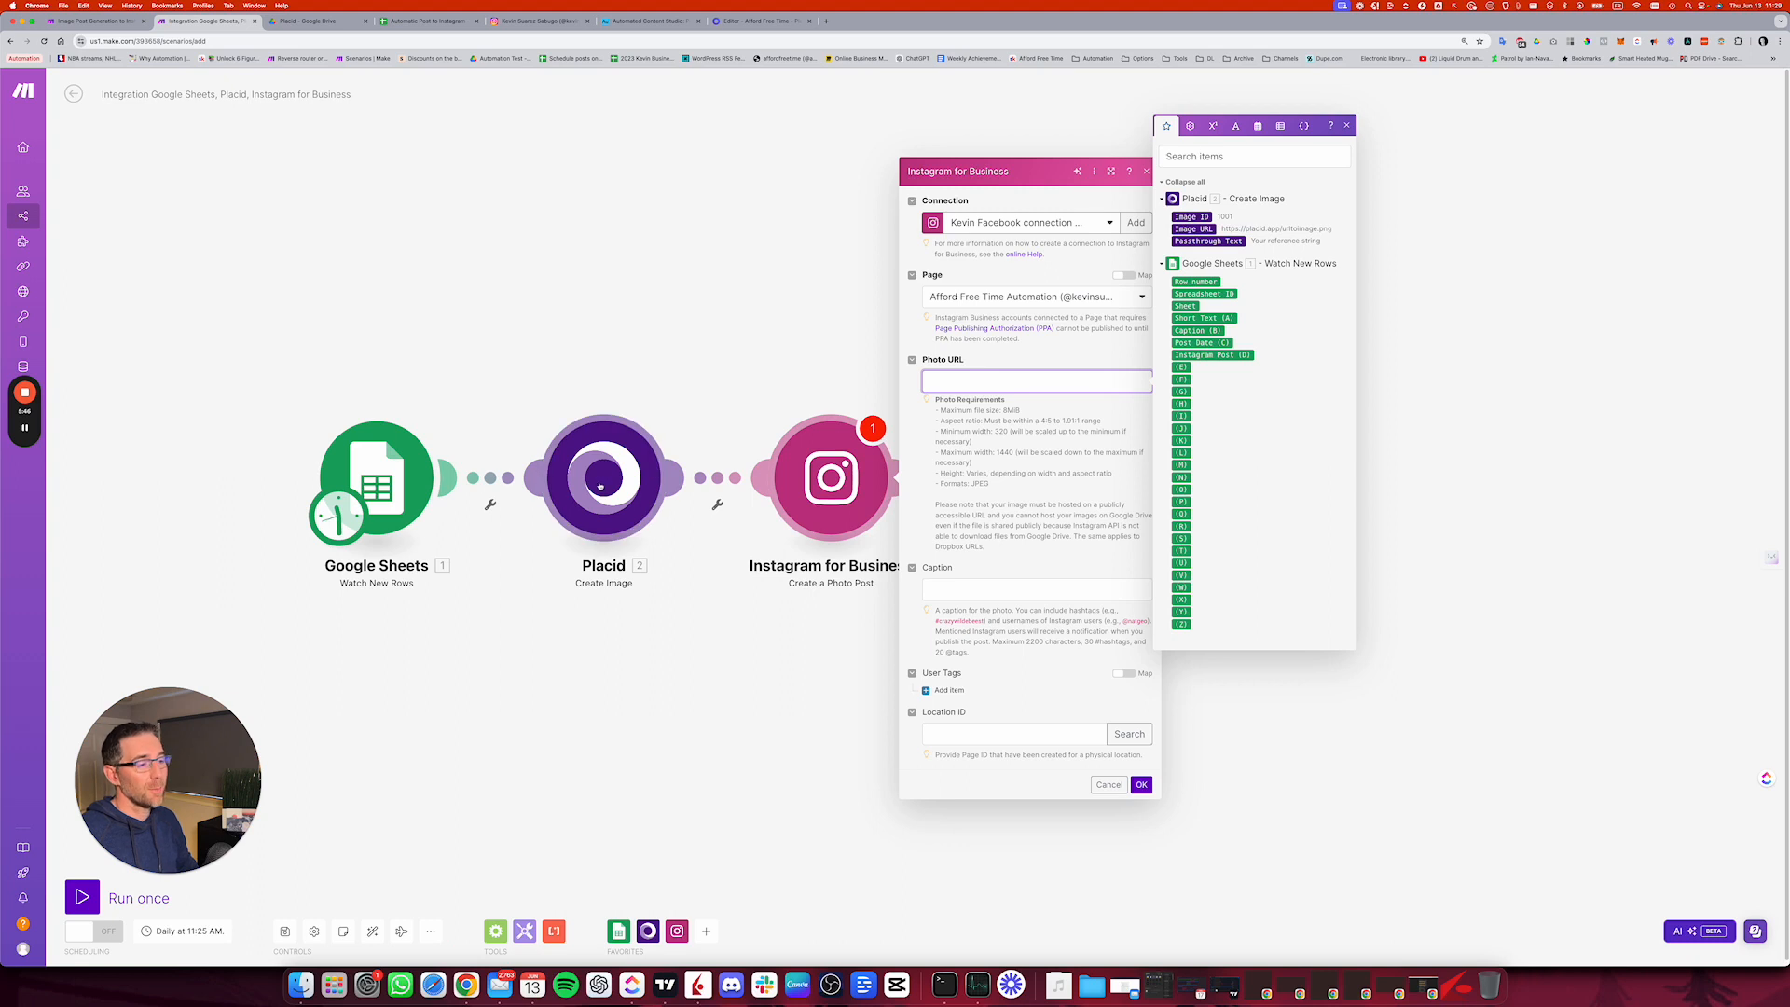
click(1205, 229)
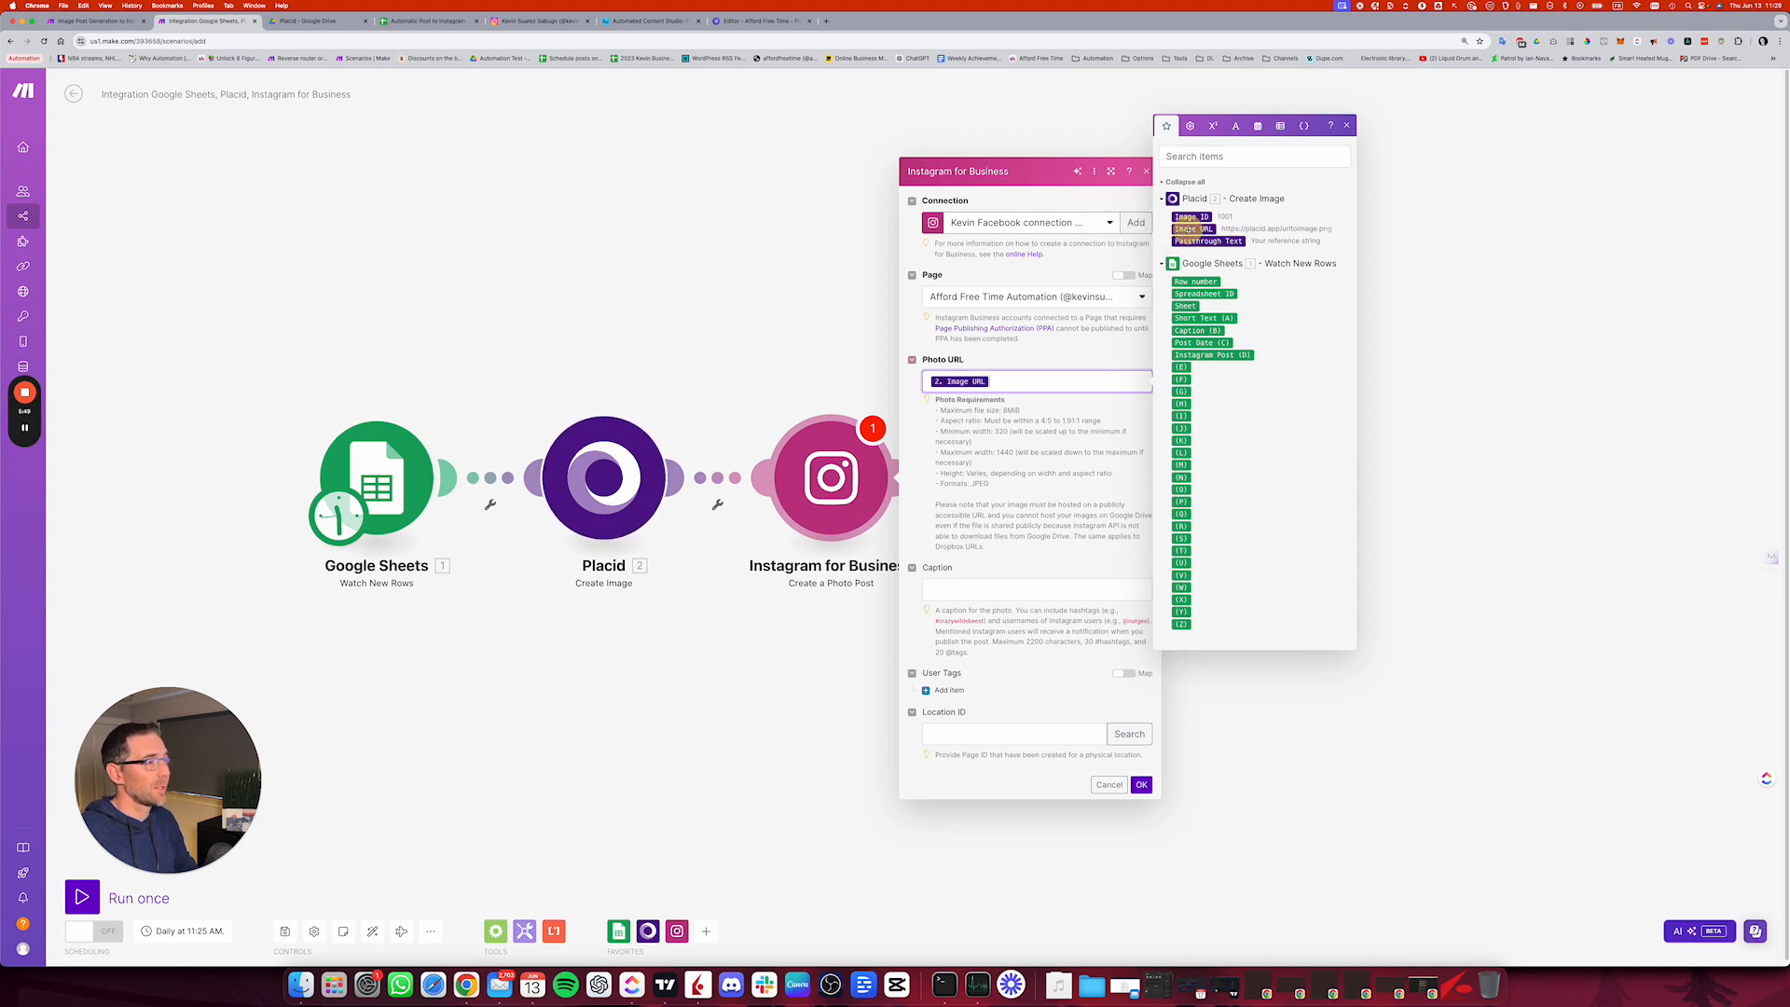
Step: Map Caption (B) from Google Sheets to the Instagram photo post's Caption and save the module
click(975, 586)
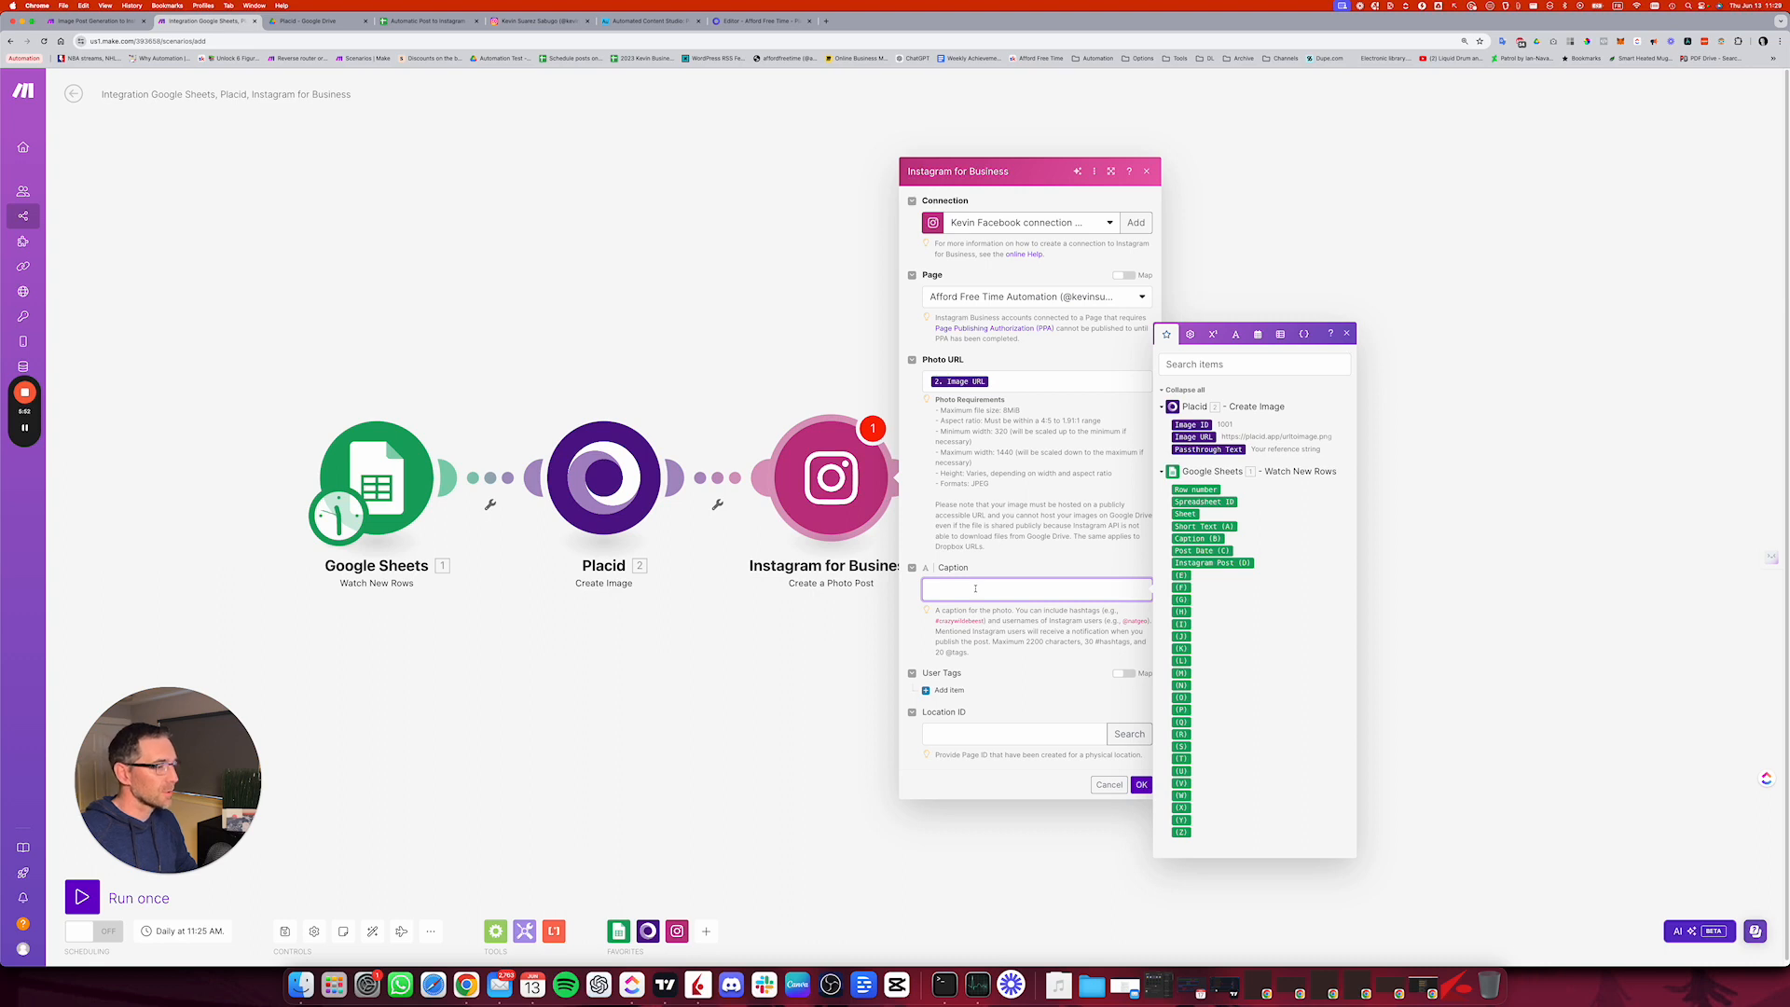
drag(1190, 540, 1026, 589)
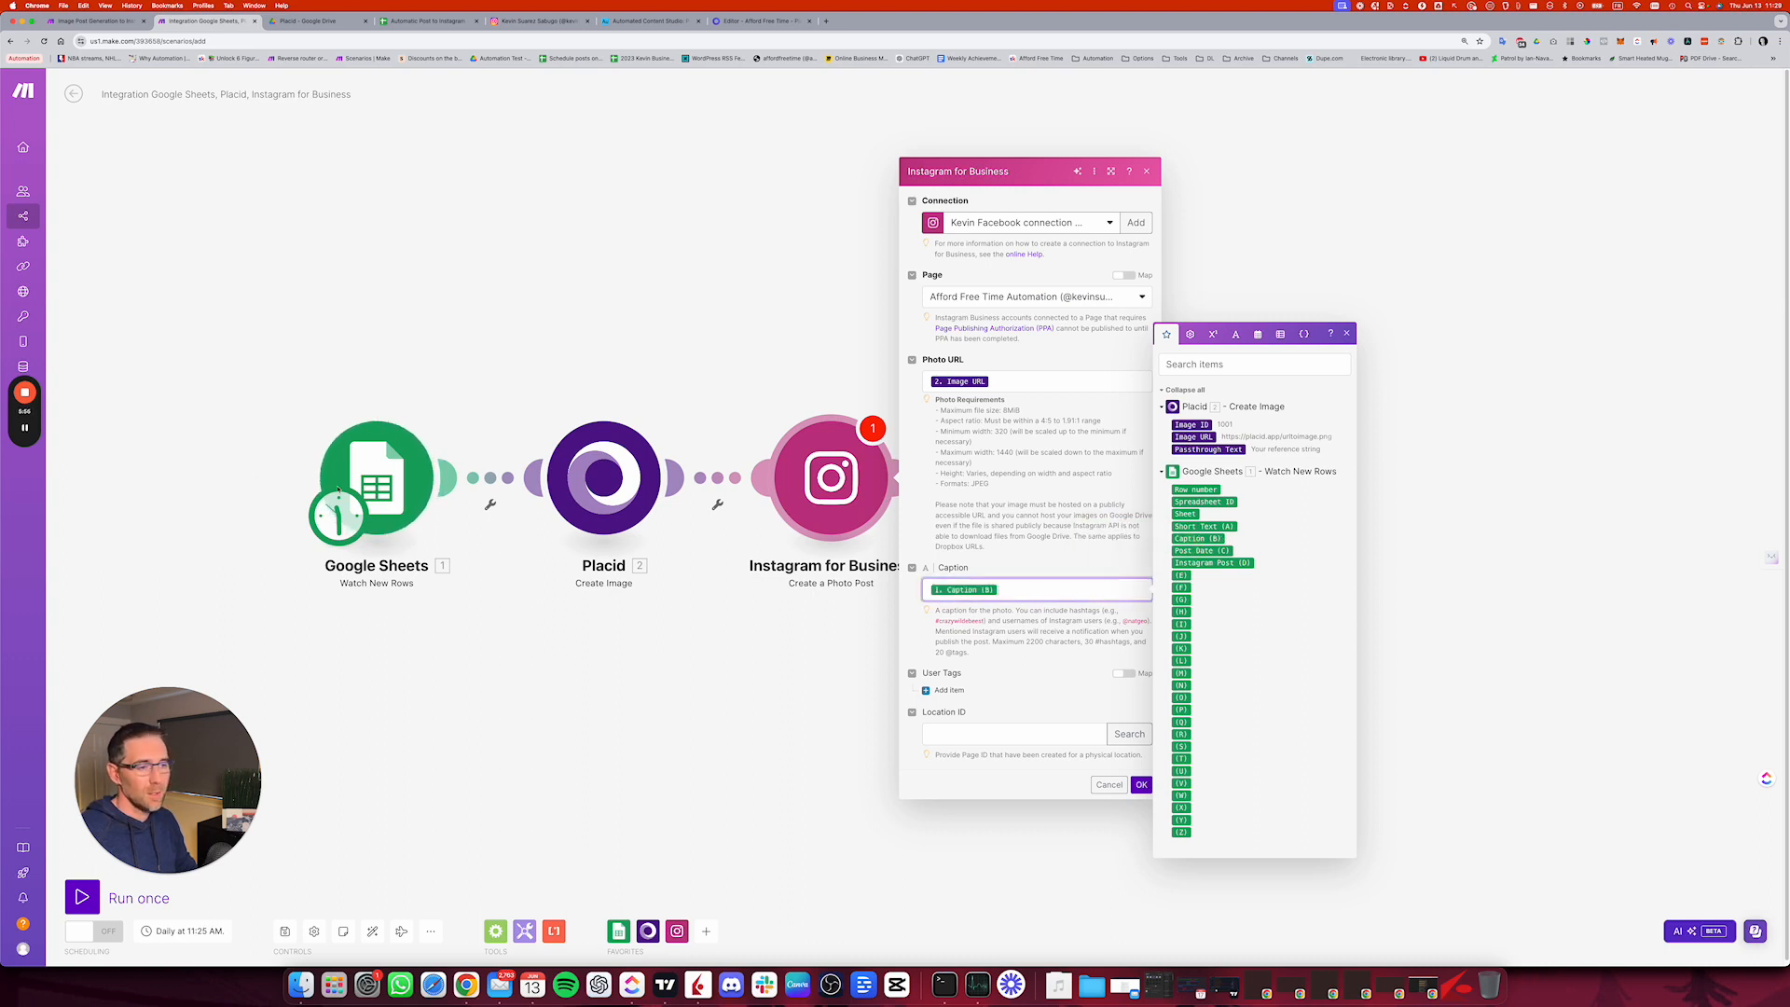
click(1143, 785)
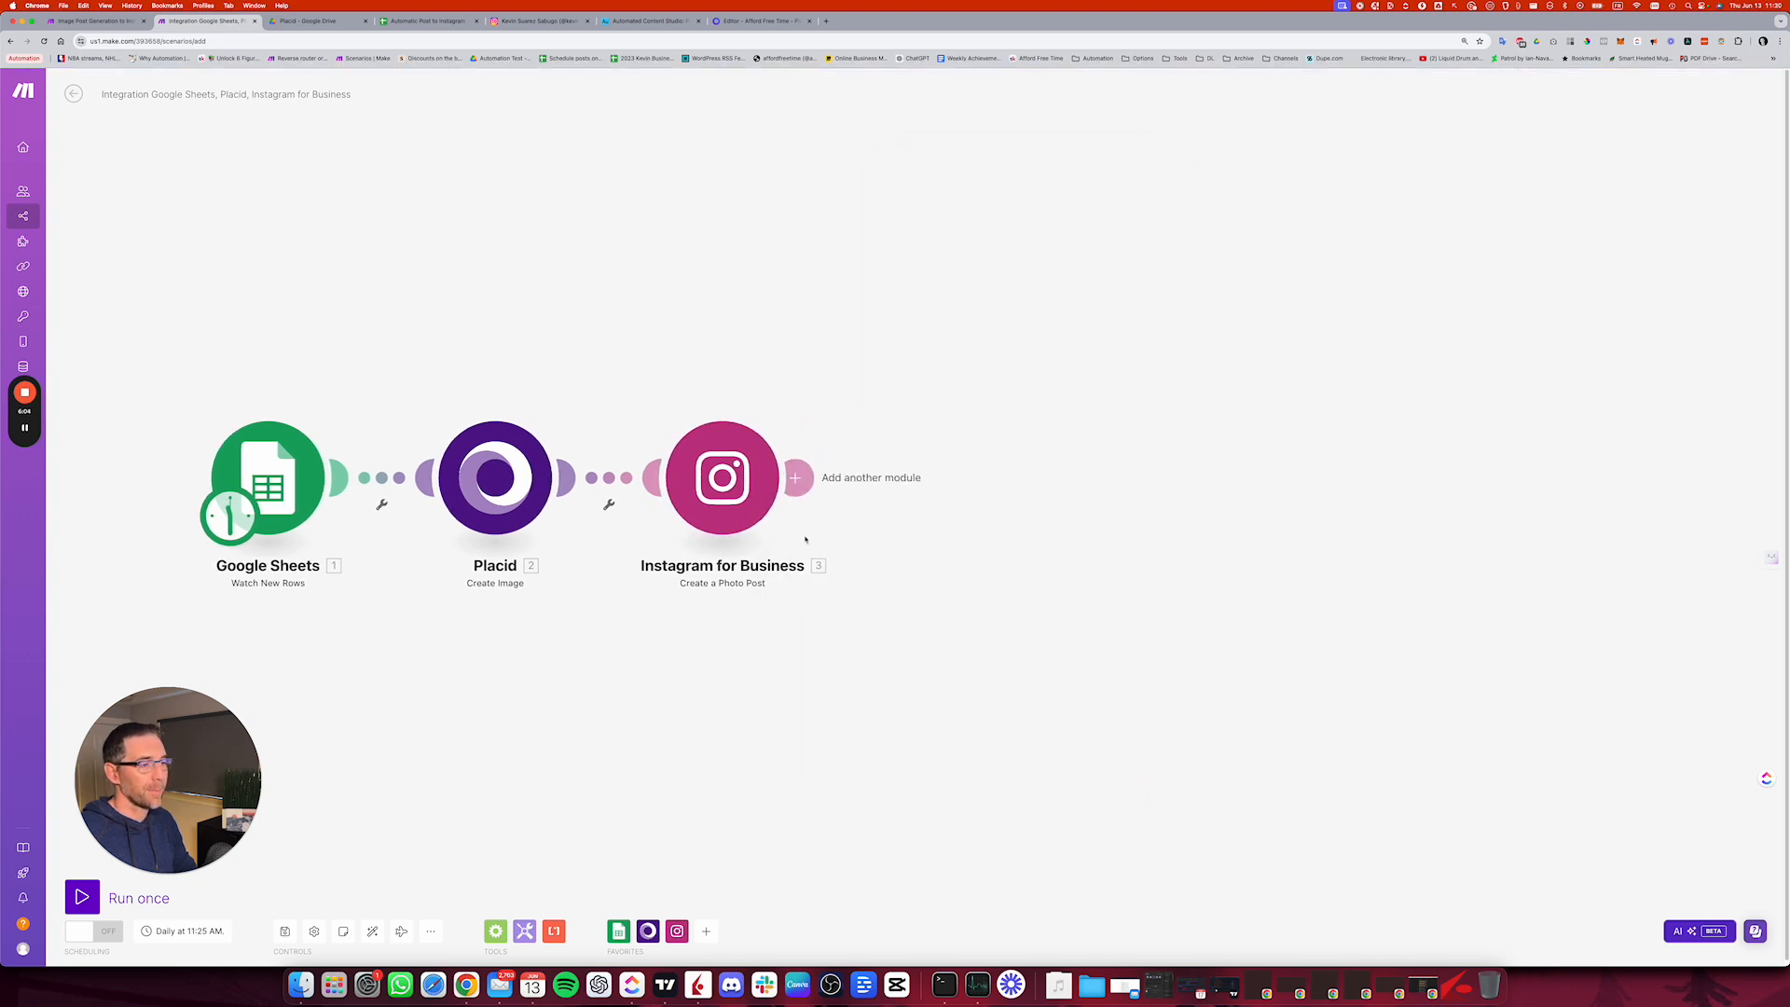
Step: Add an Instagram for Business Get Media module after the Create a Photo Post module
click(822, 491)
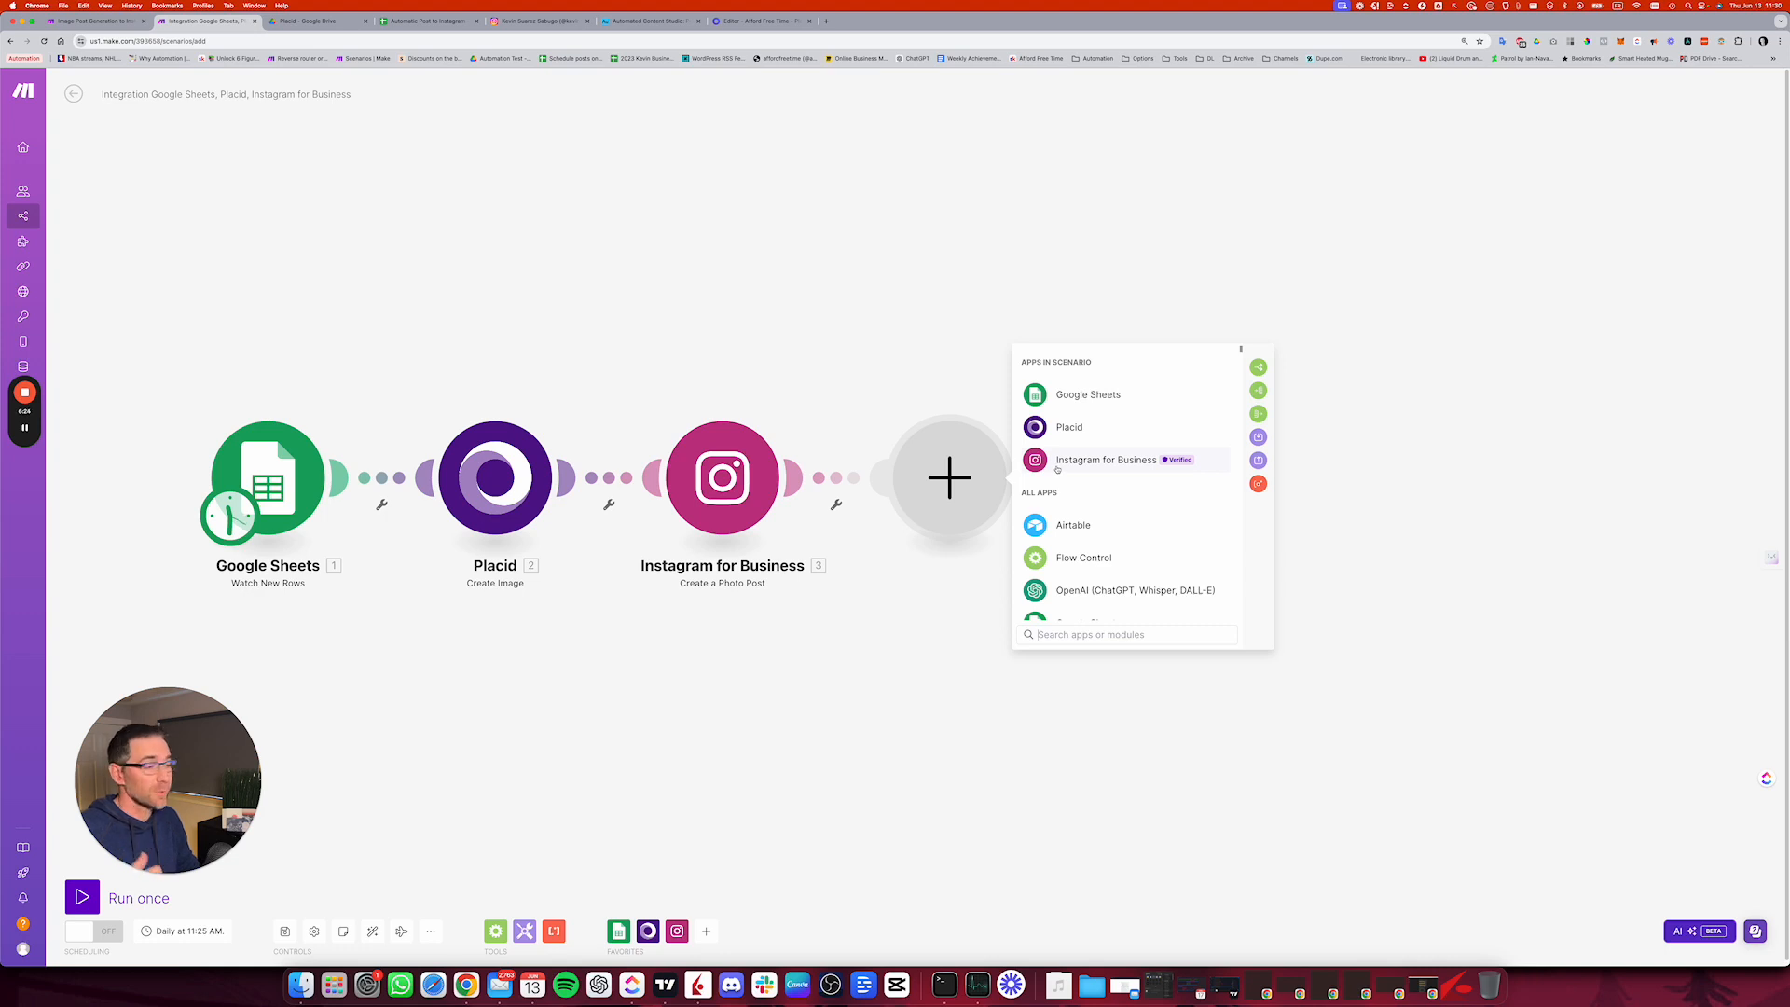
click(1110, 462)
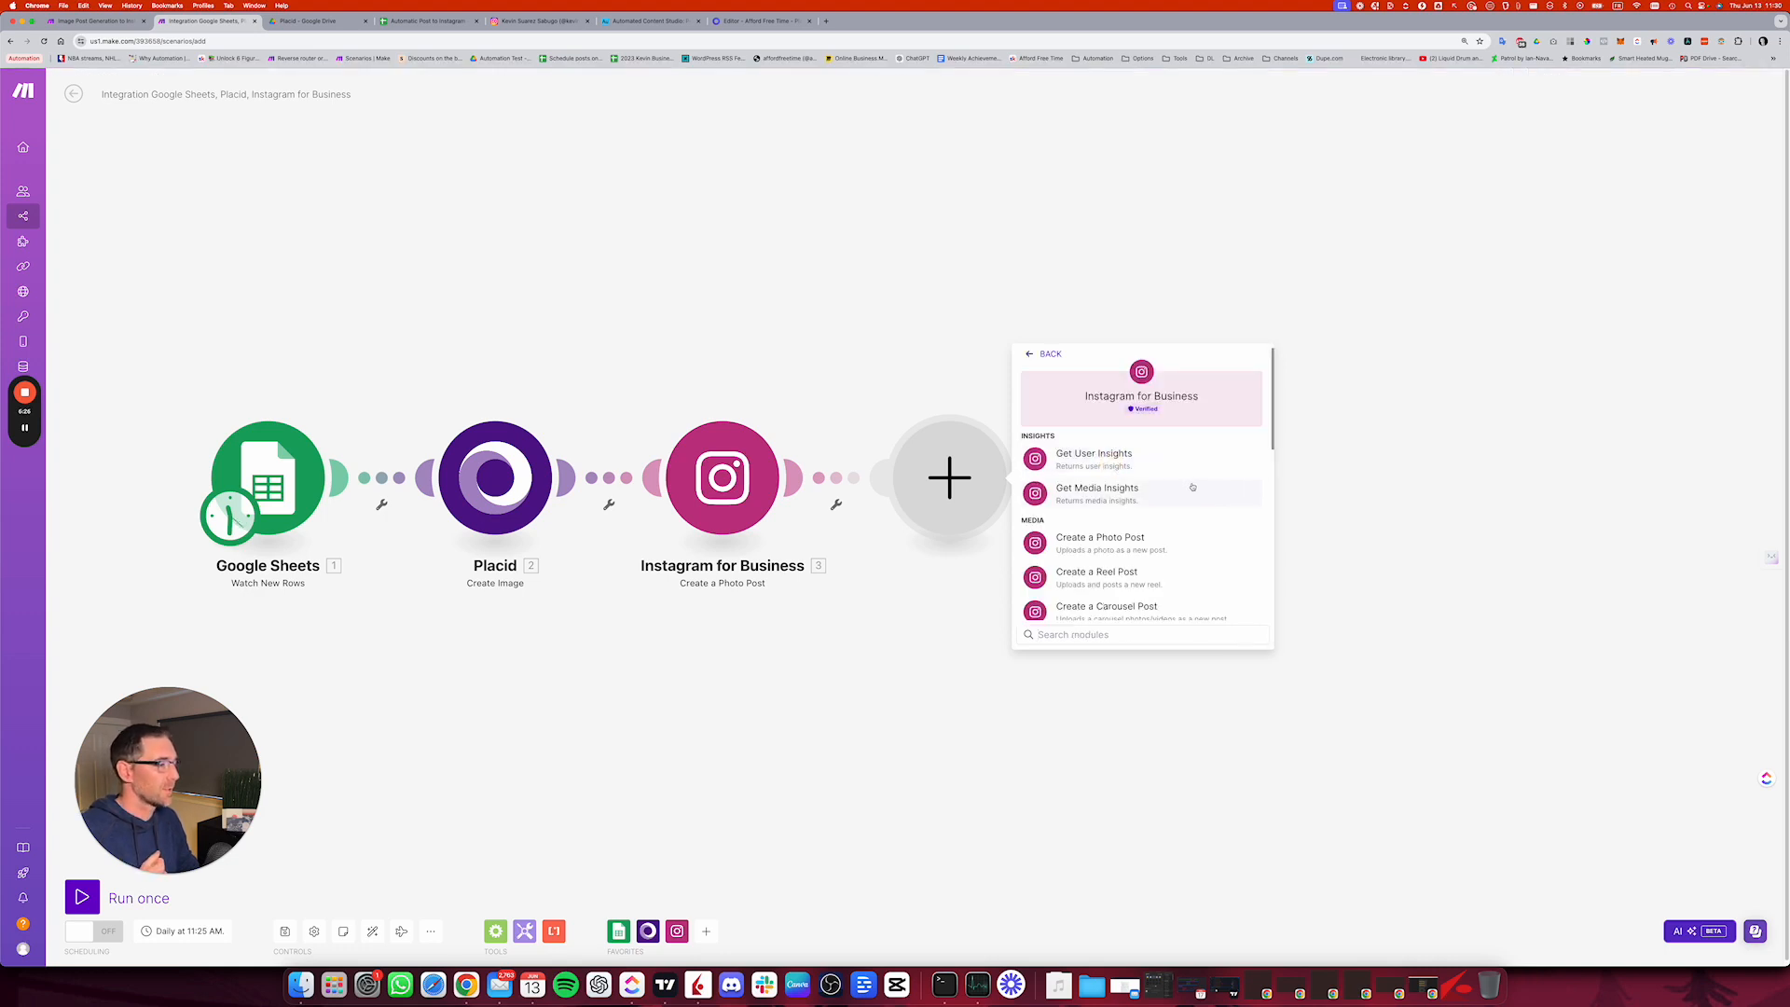
scroll(1122, 559, down, 2)
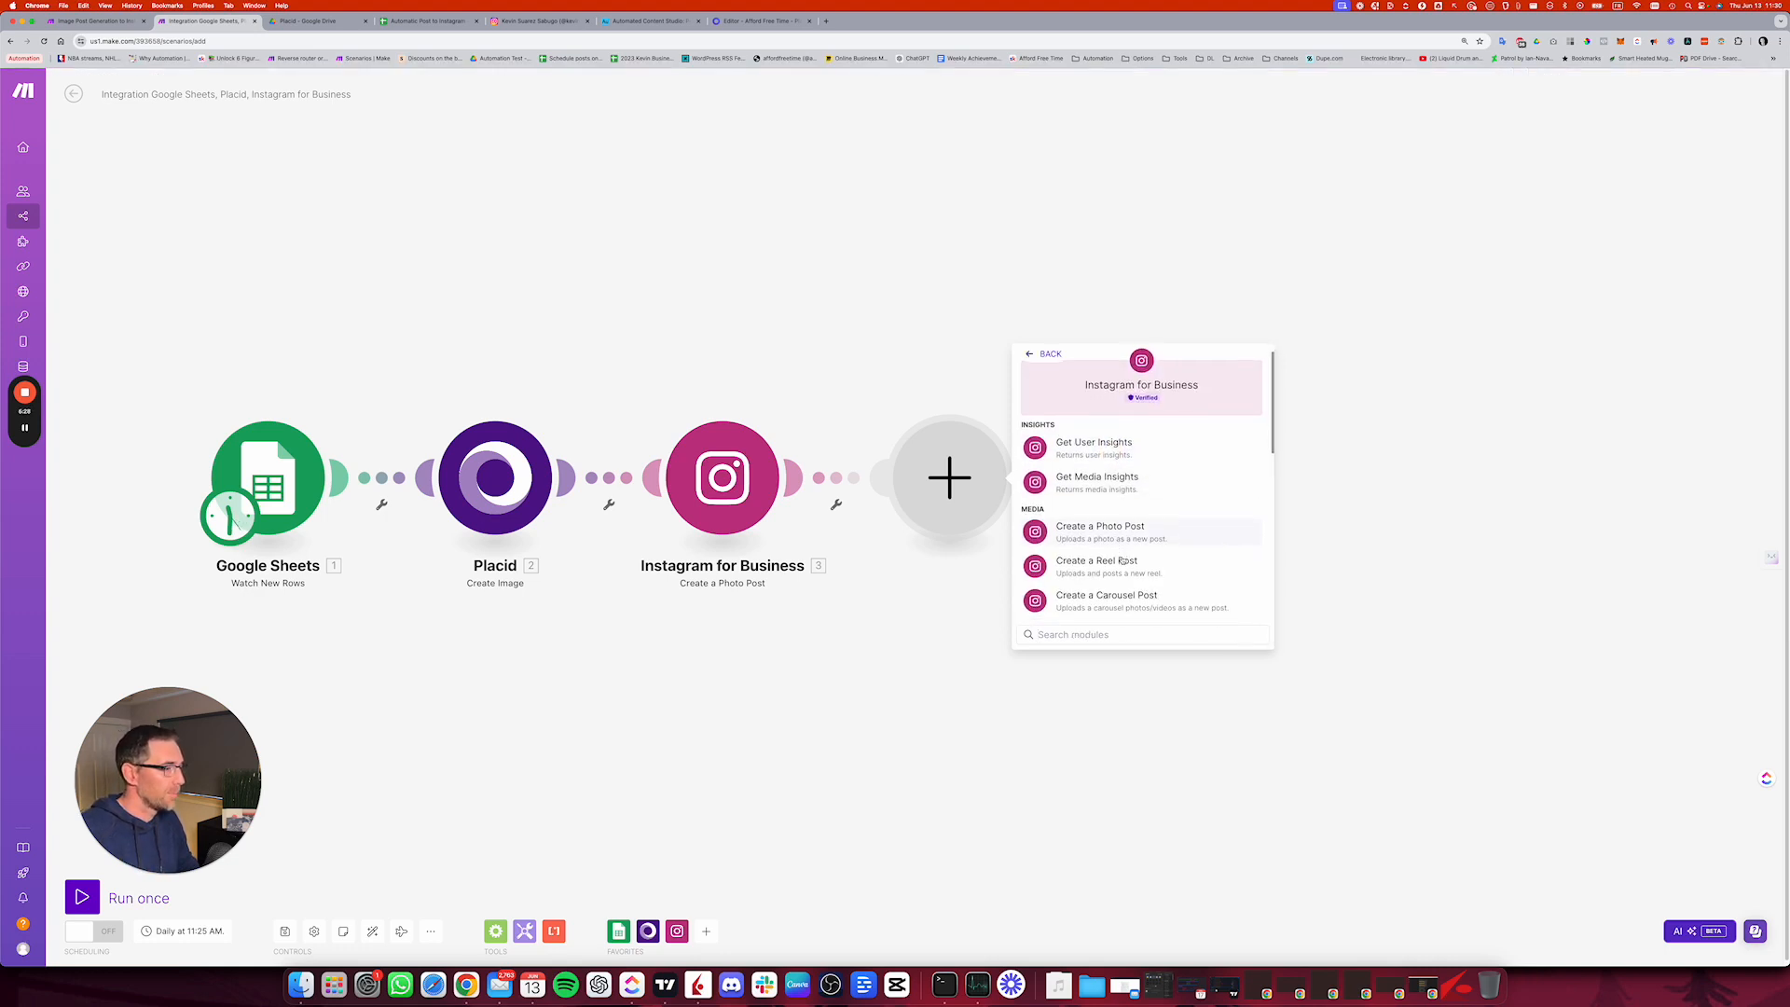
scroll(1123, 561, down, 1)
scroll(1122, 561, up, 1)
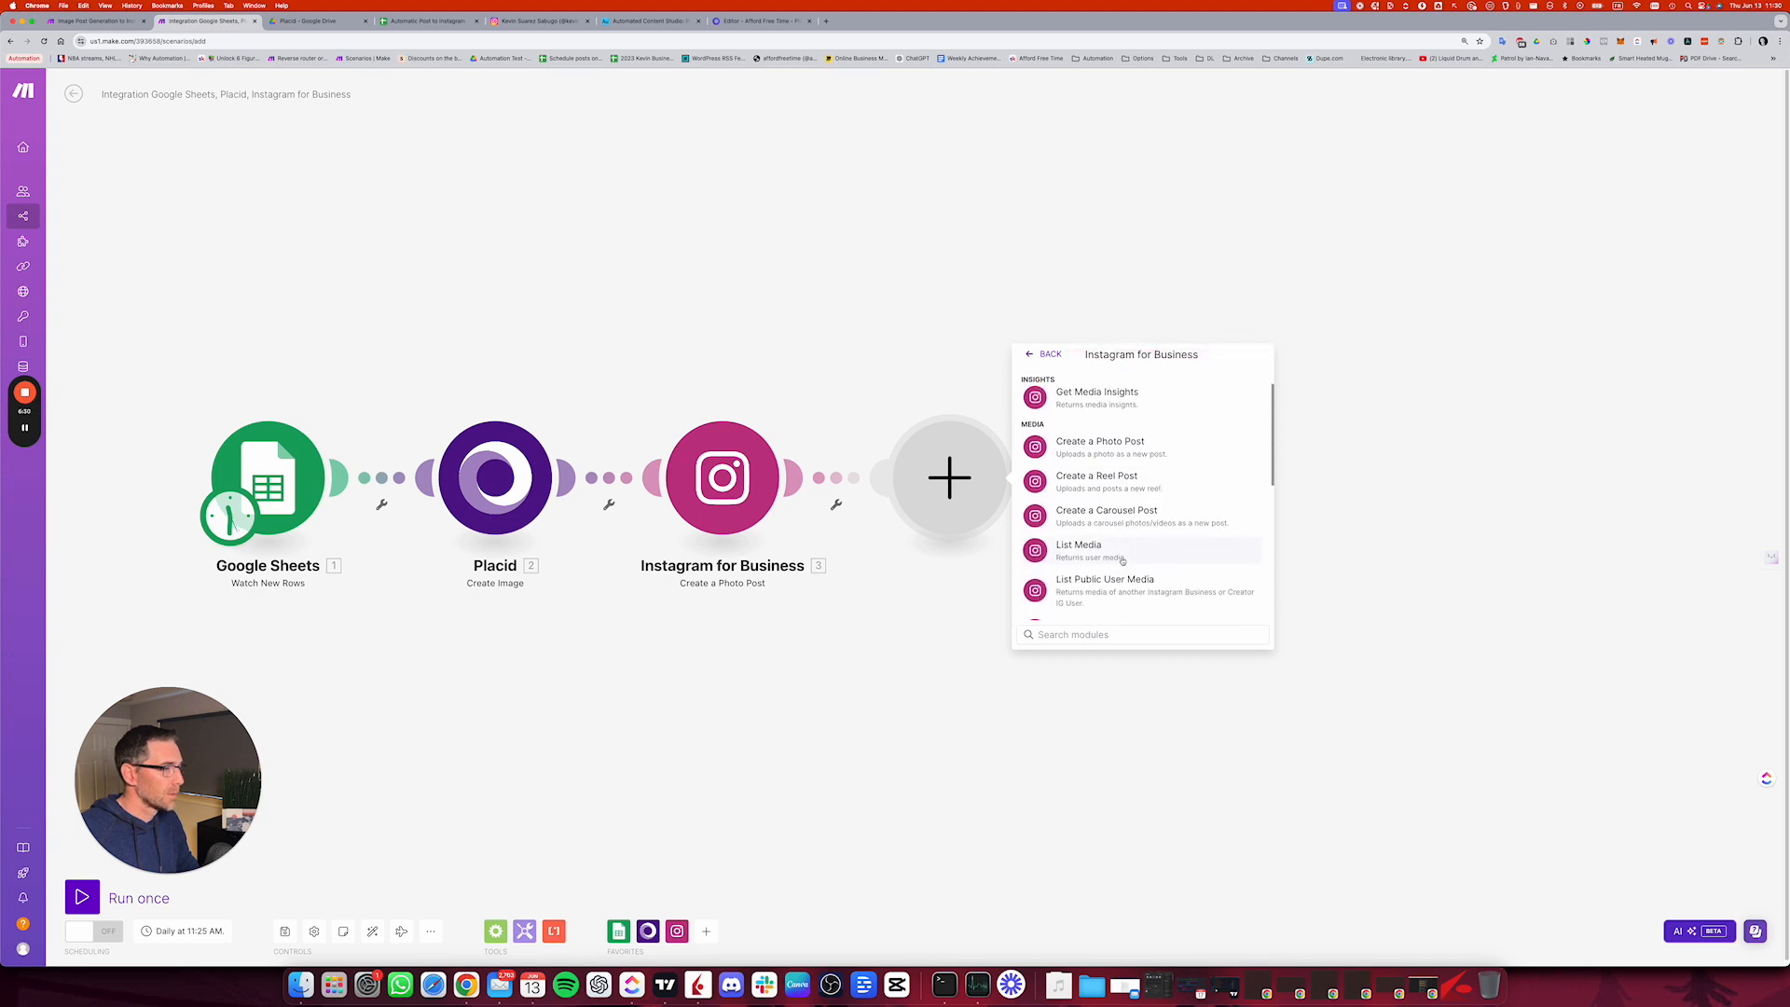
scroll(1109, 478, up, 1)
scroll(1120, 501, down, 5)
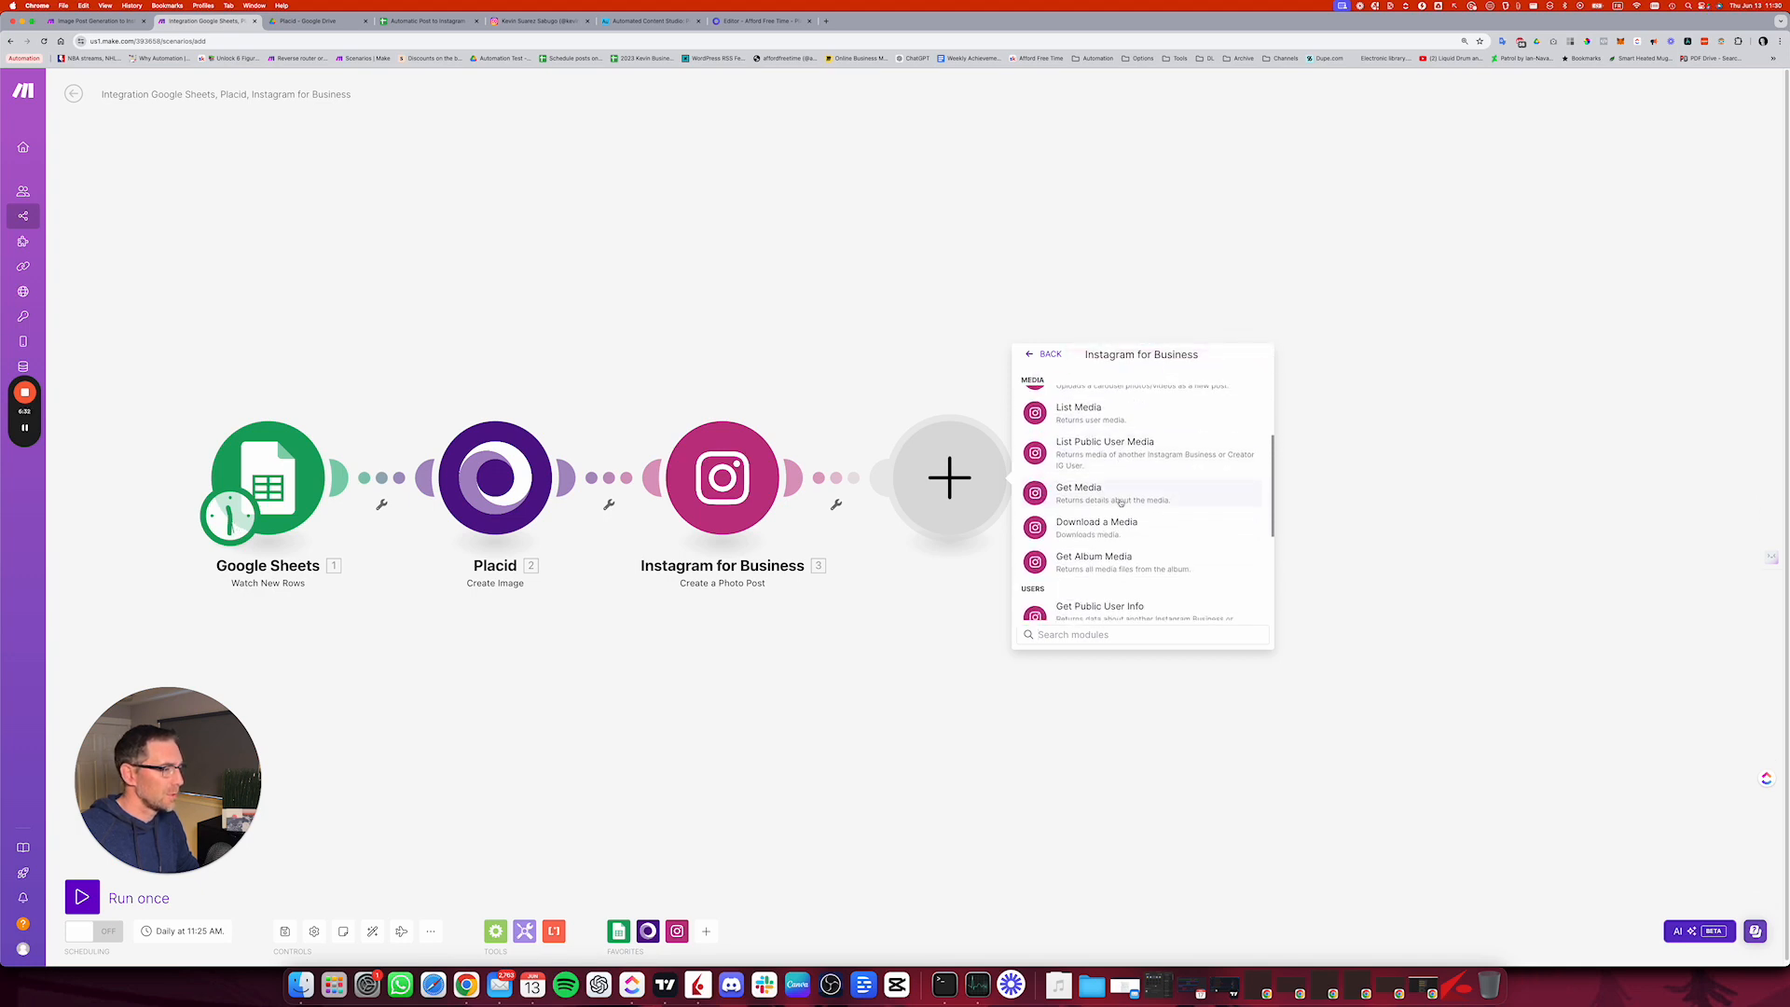
scroll(1121, 504, down, 1)
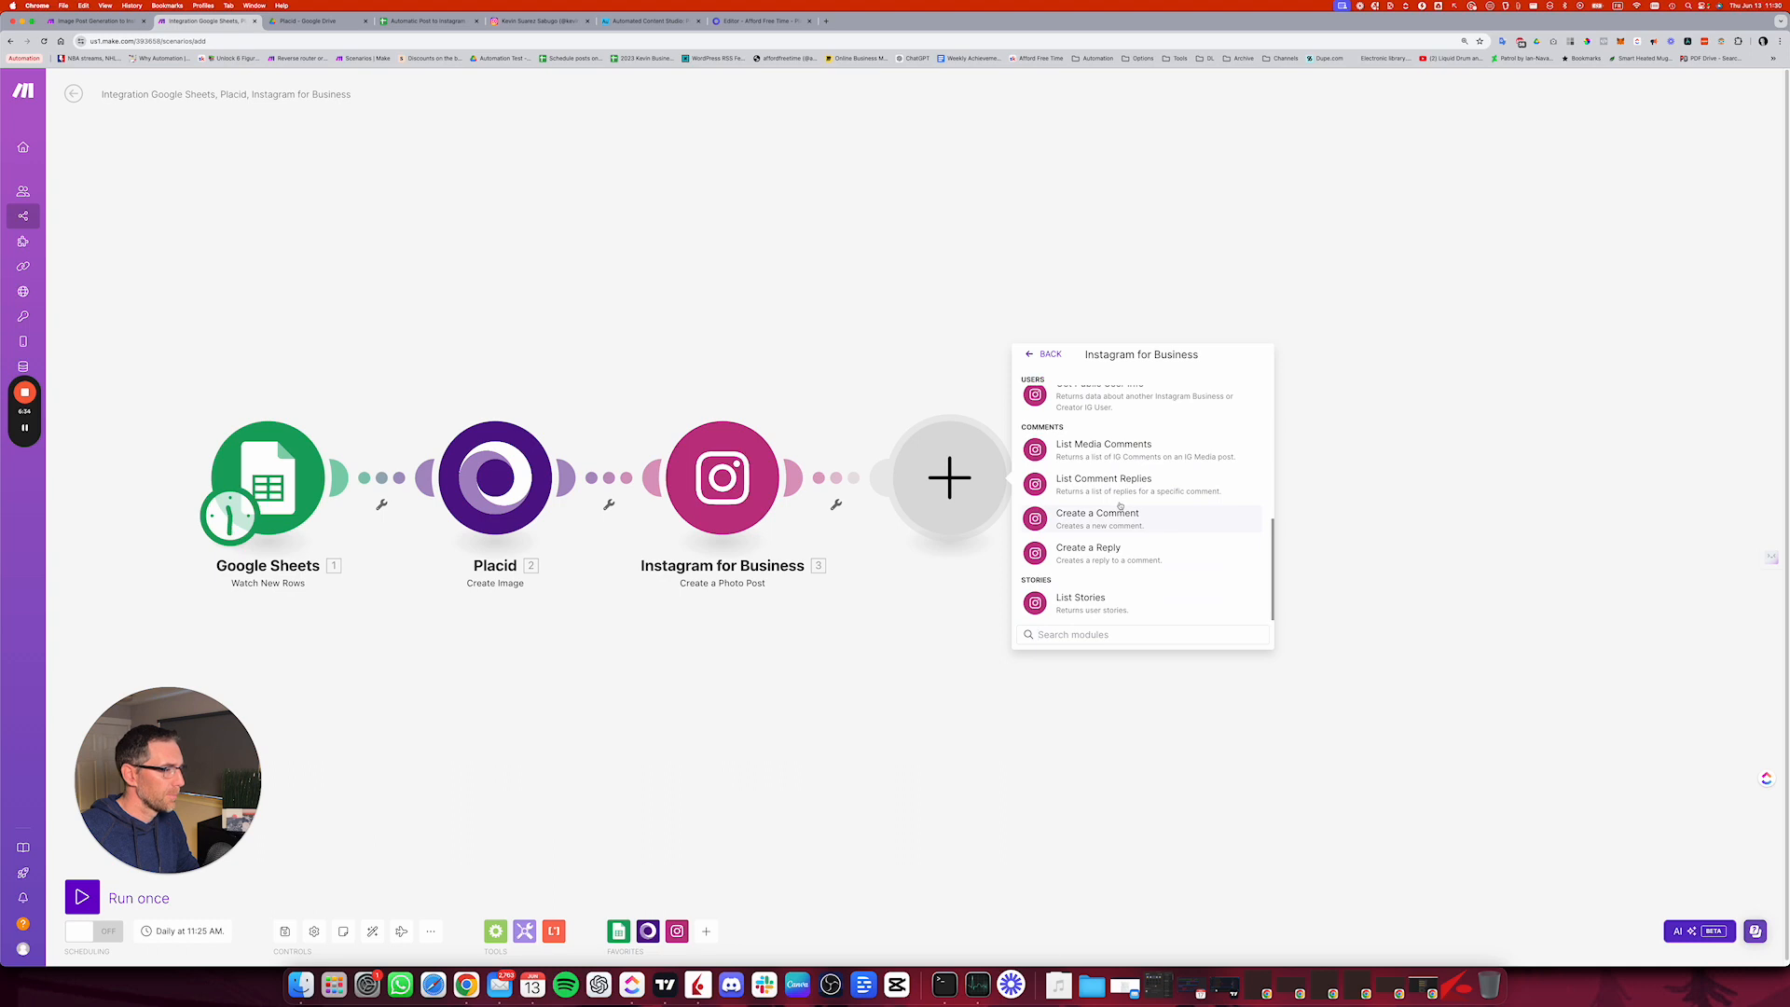
scroll(1119, 504, up, 3)
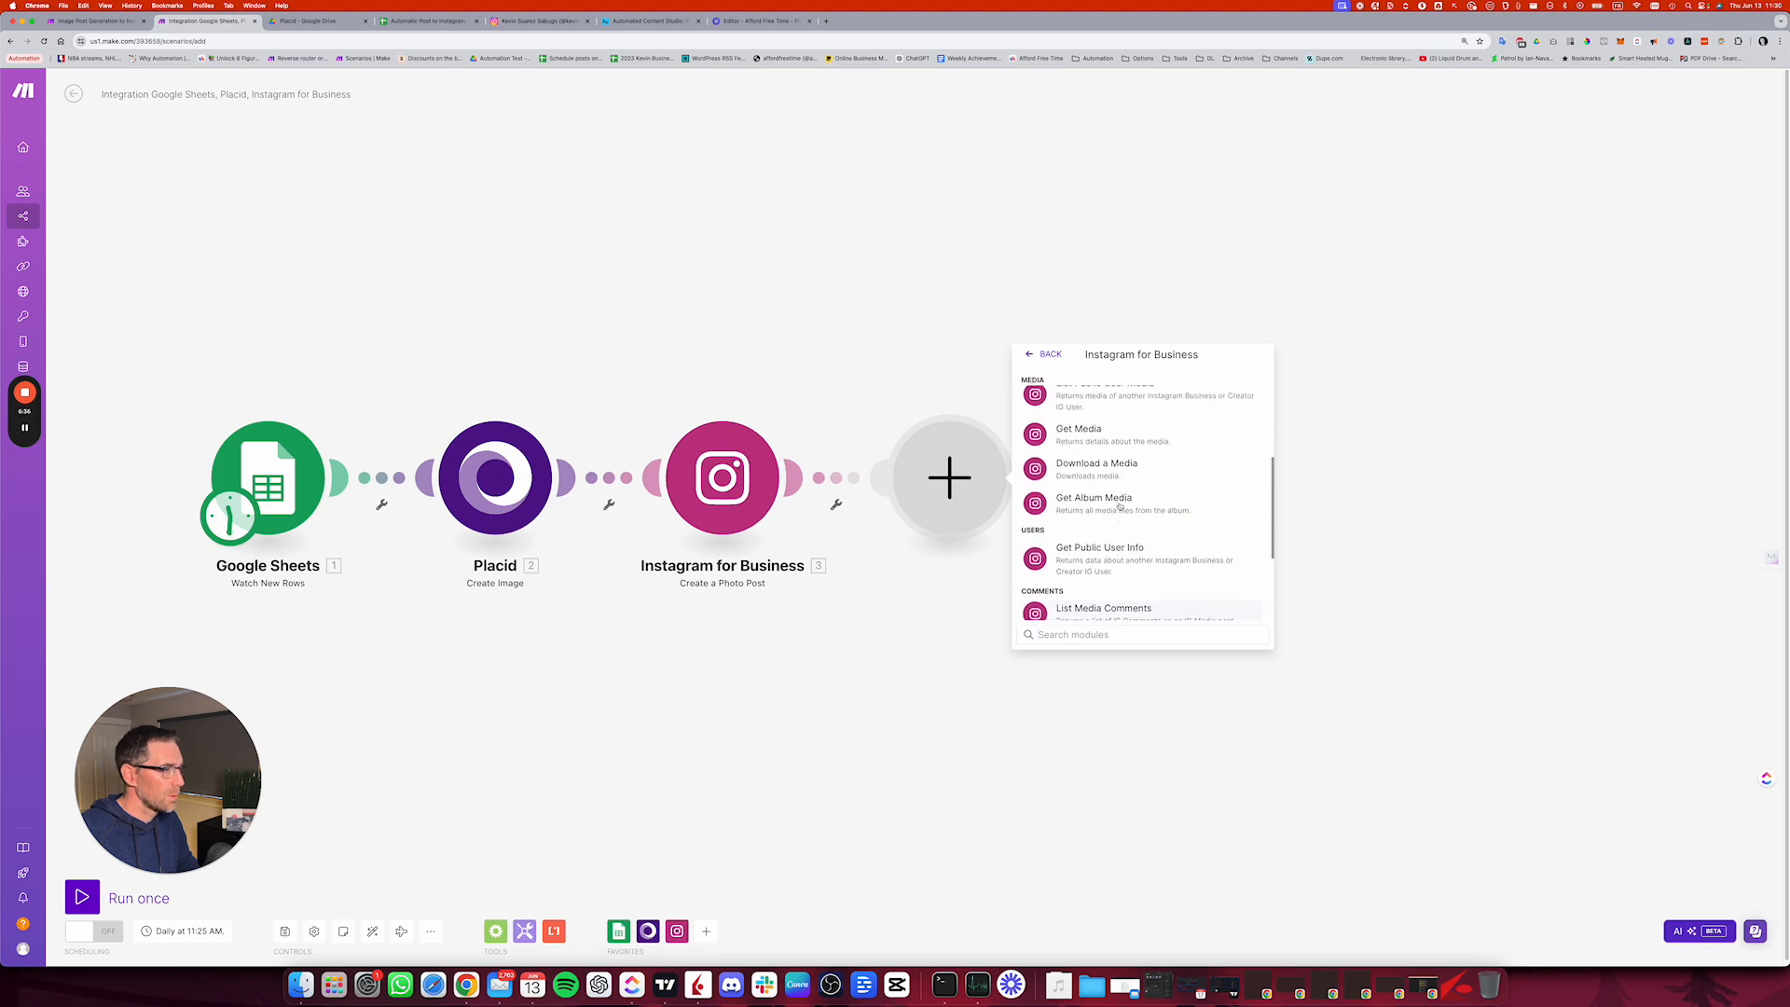
click(1081, 435)
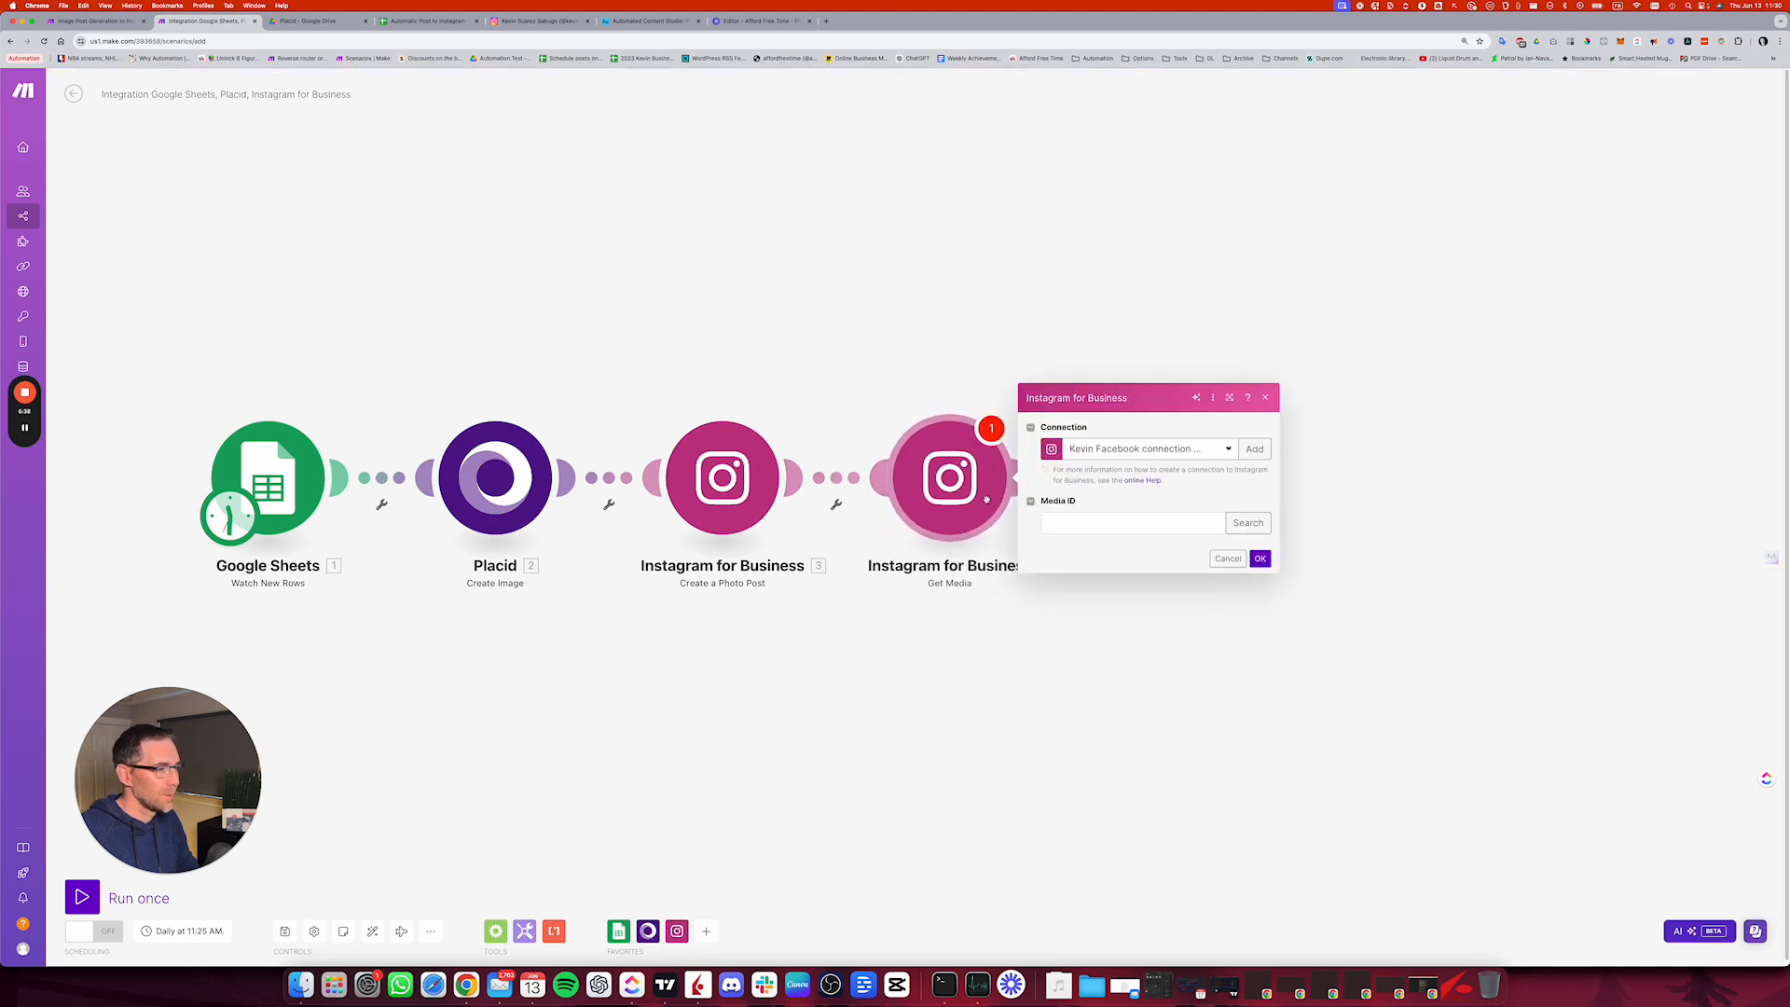
Step: Map the photo post's Post ID to the Get Media module's Media ID and save the module
click(1203, 523)
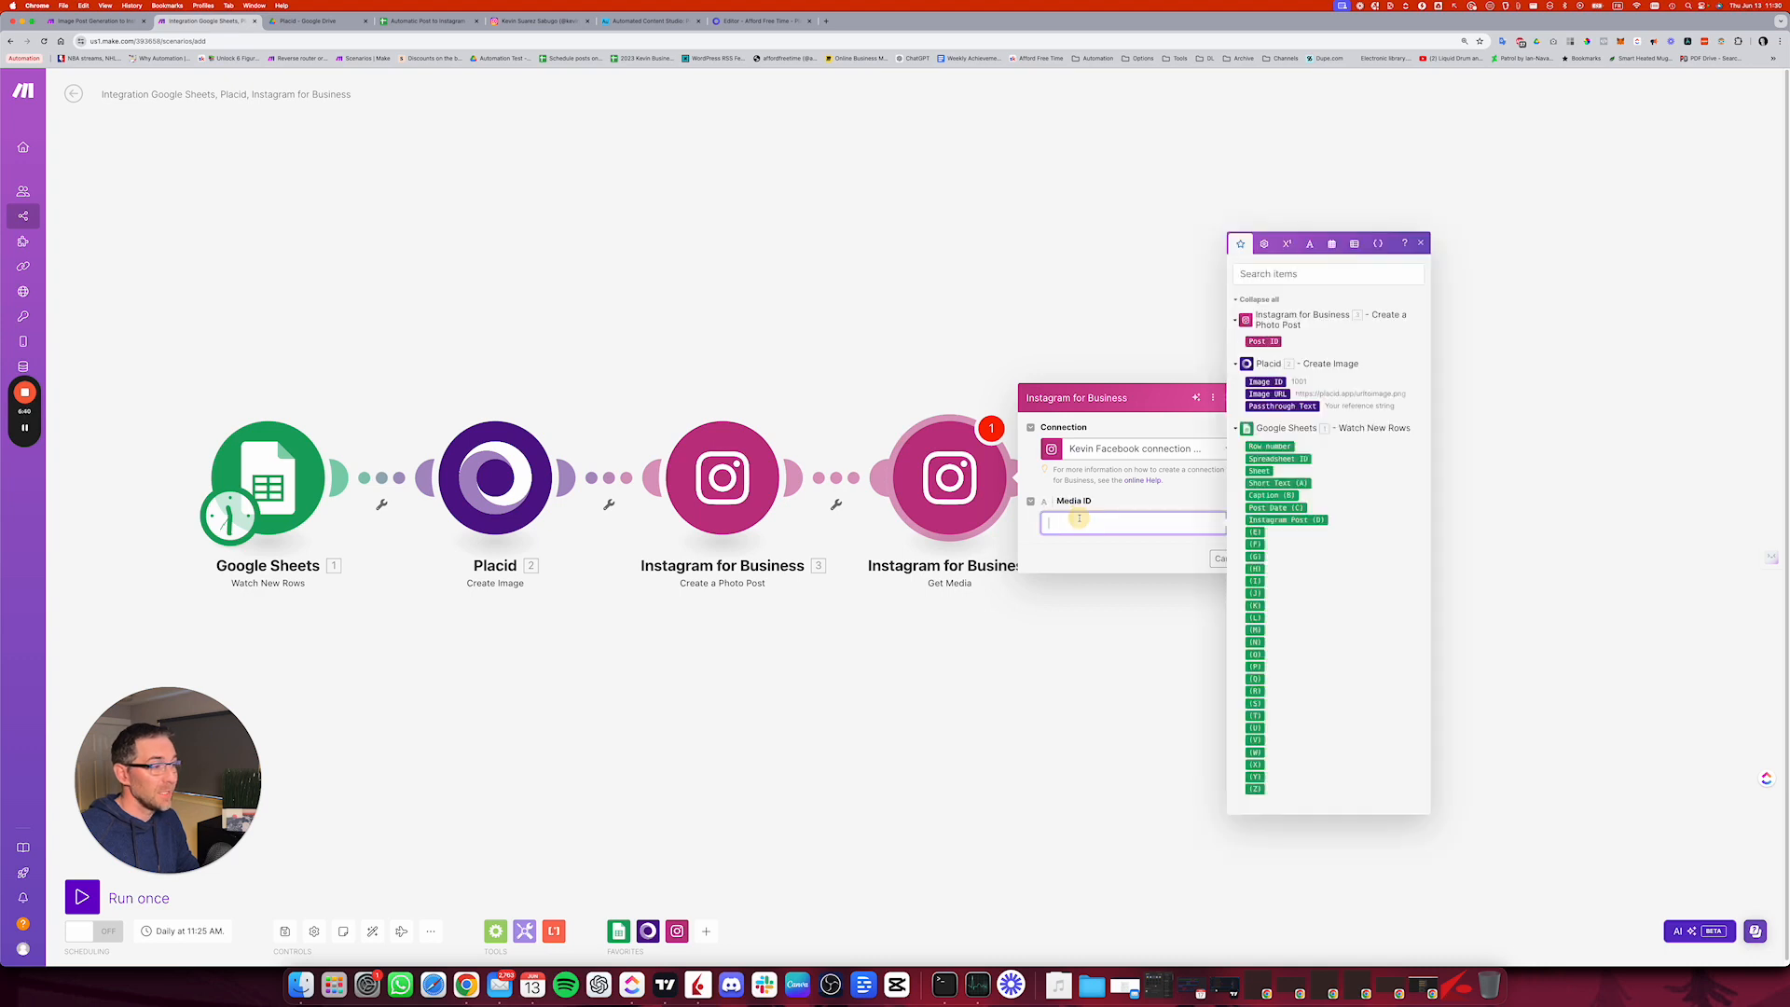
click(1262, 341)
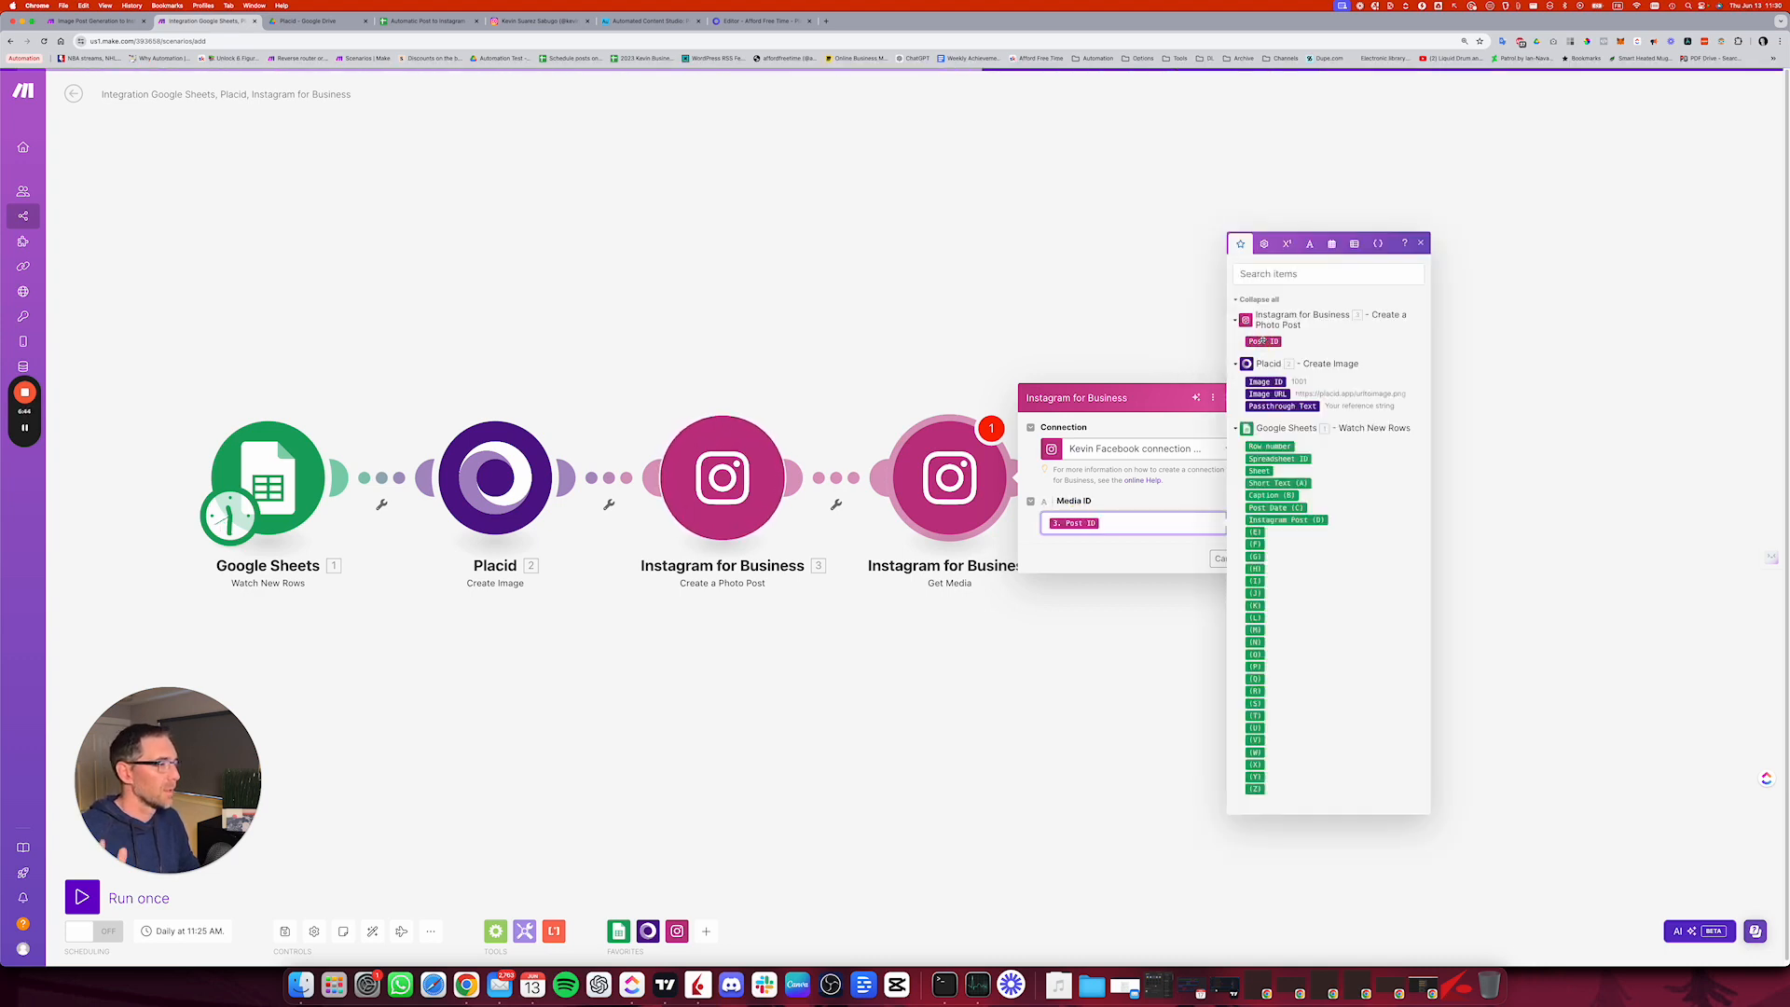
click(1171, 550)
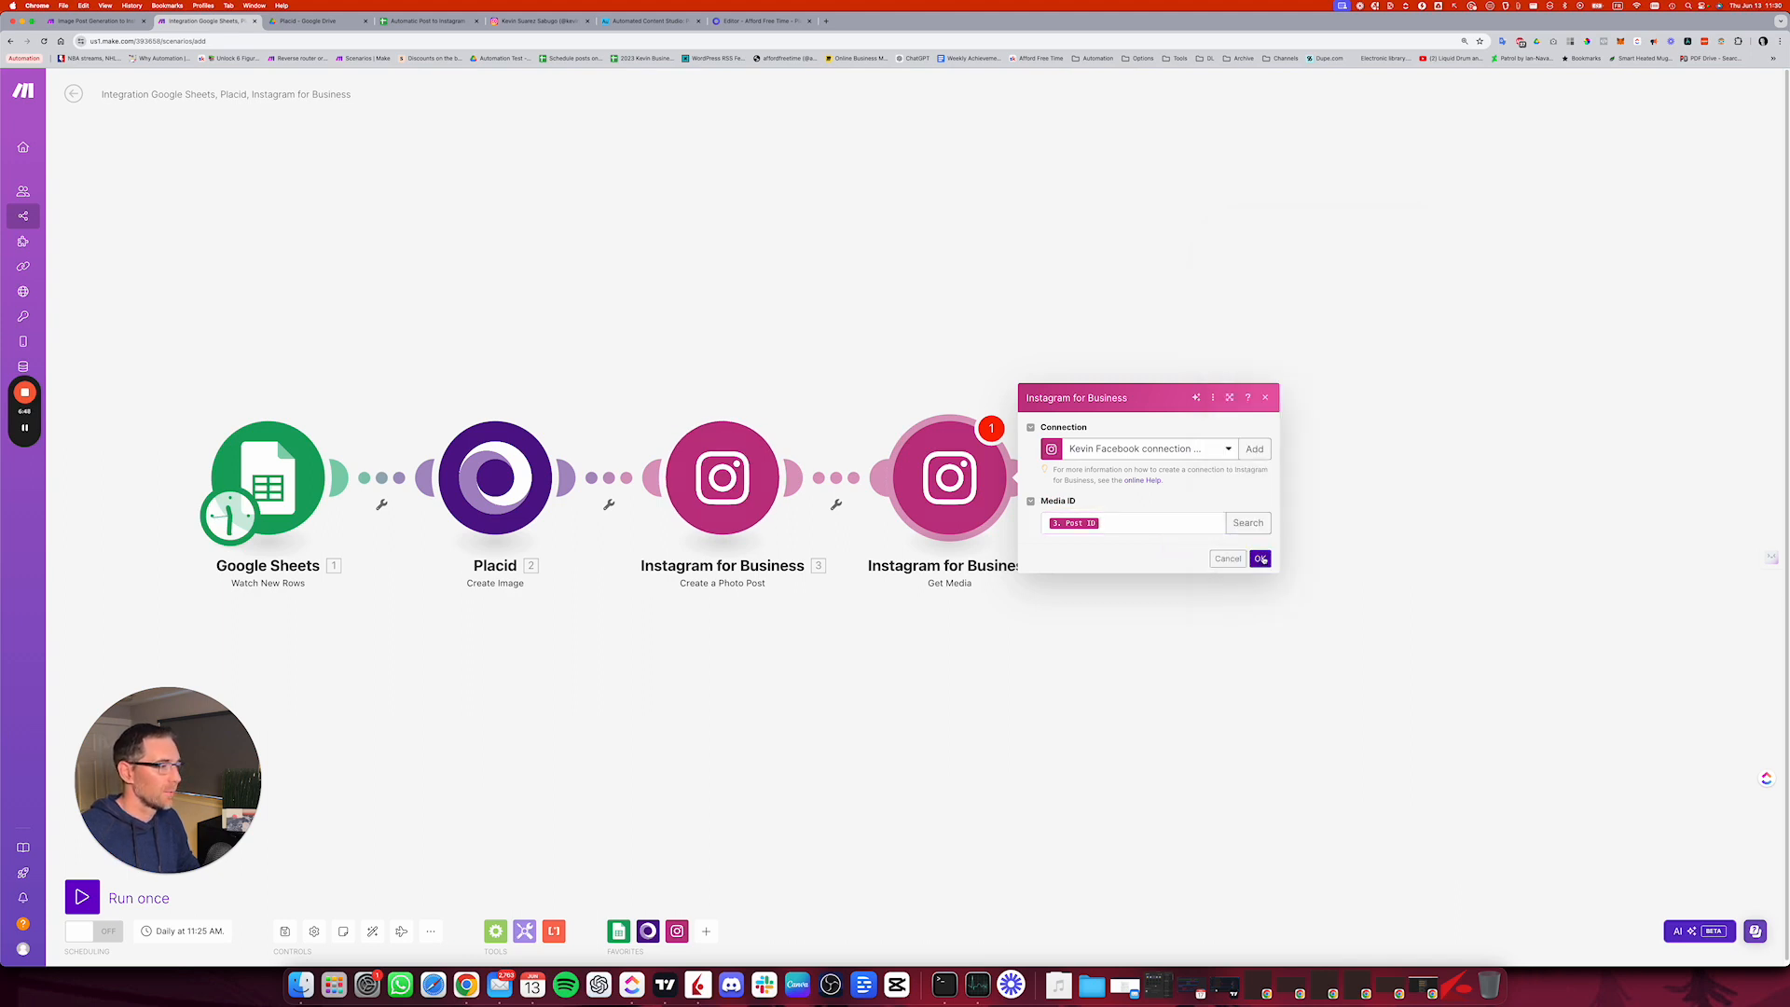
click(1261, 559)
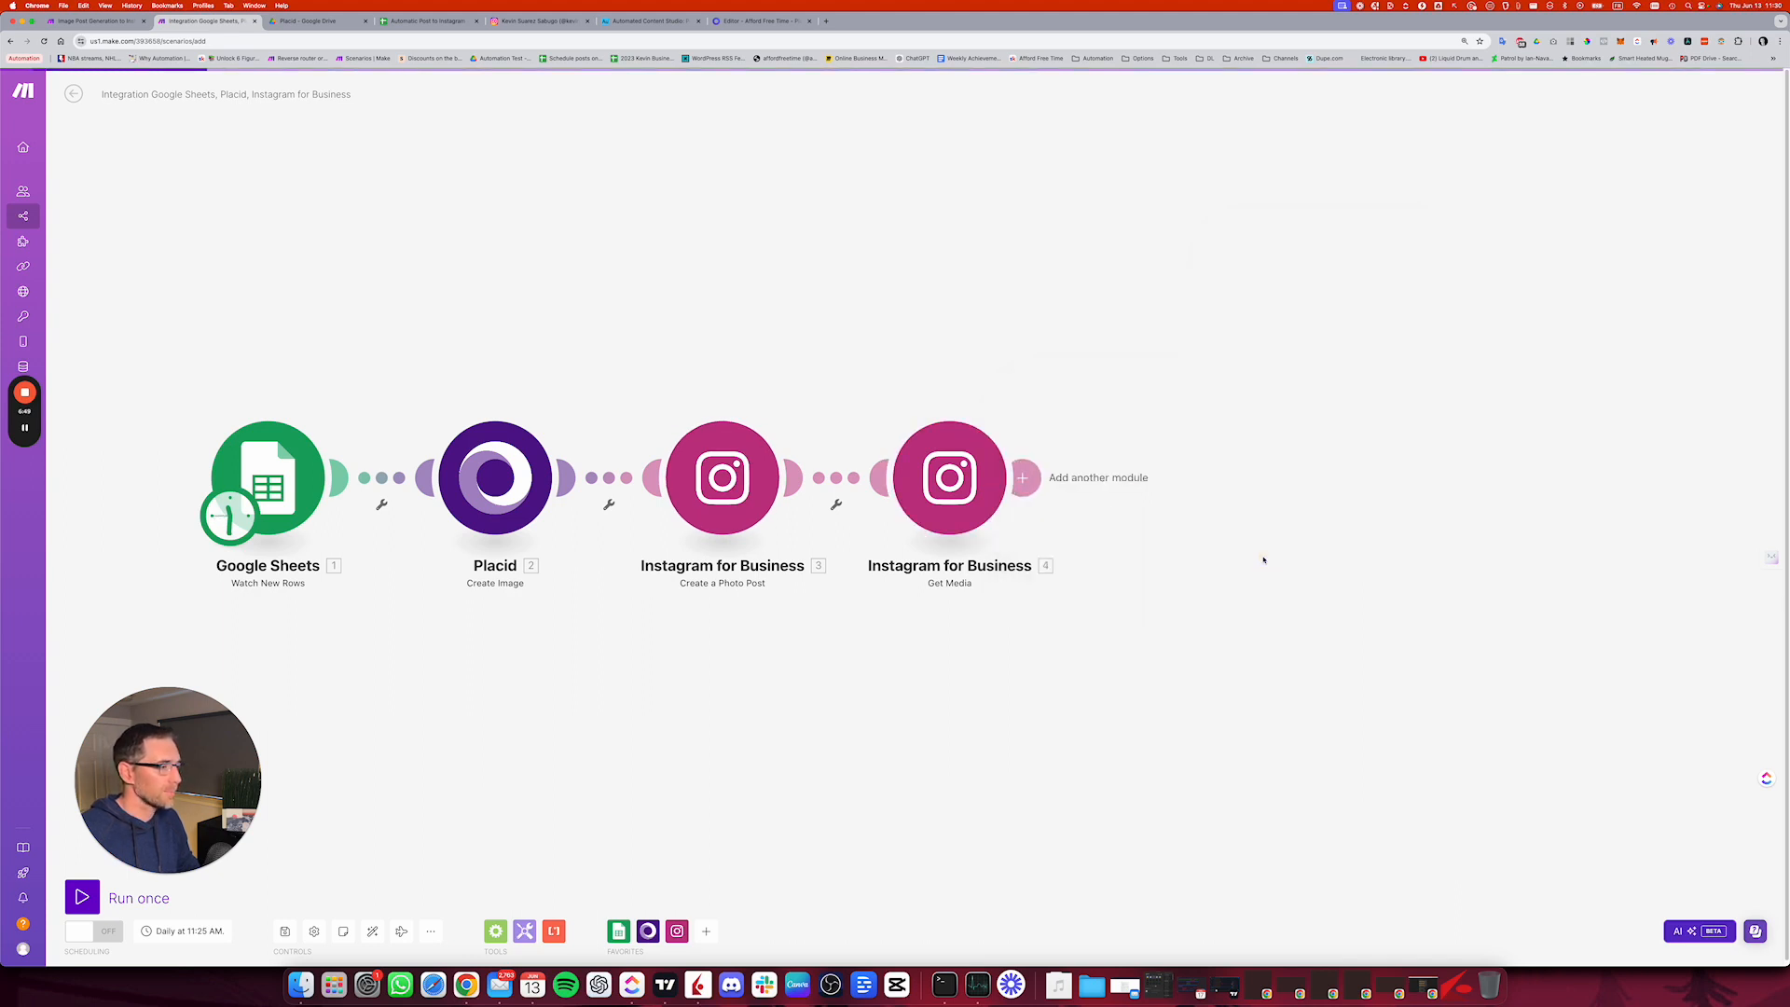
Step: Add a Google Sheets Update a Row module after the Get Media module
click(1022, 477)
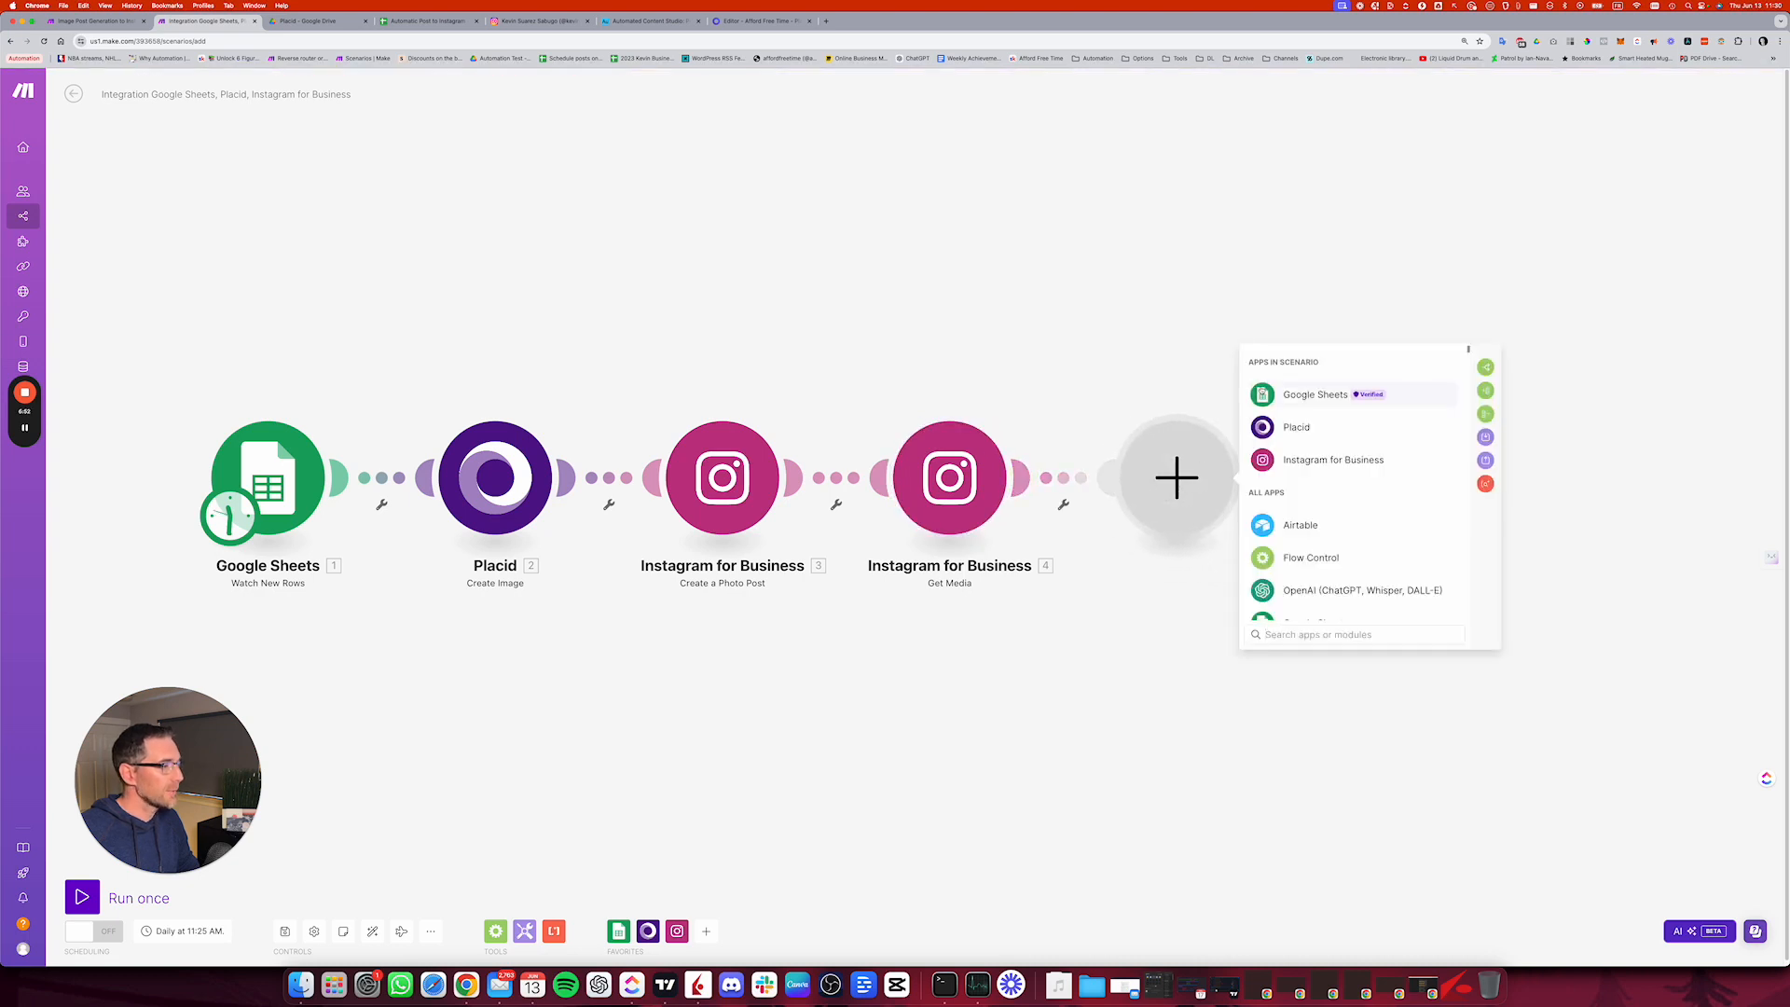
click(1315, 395)
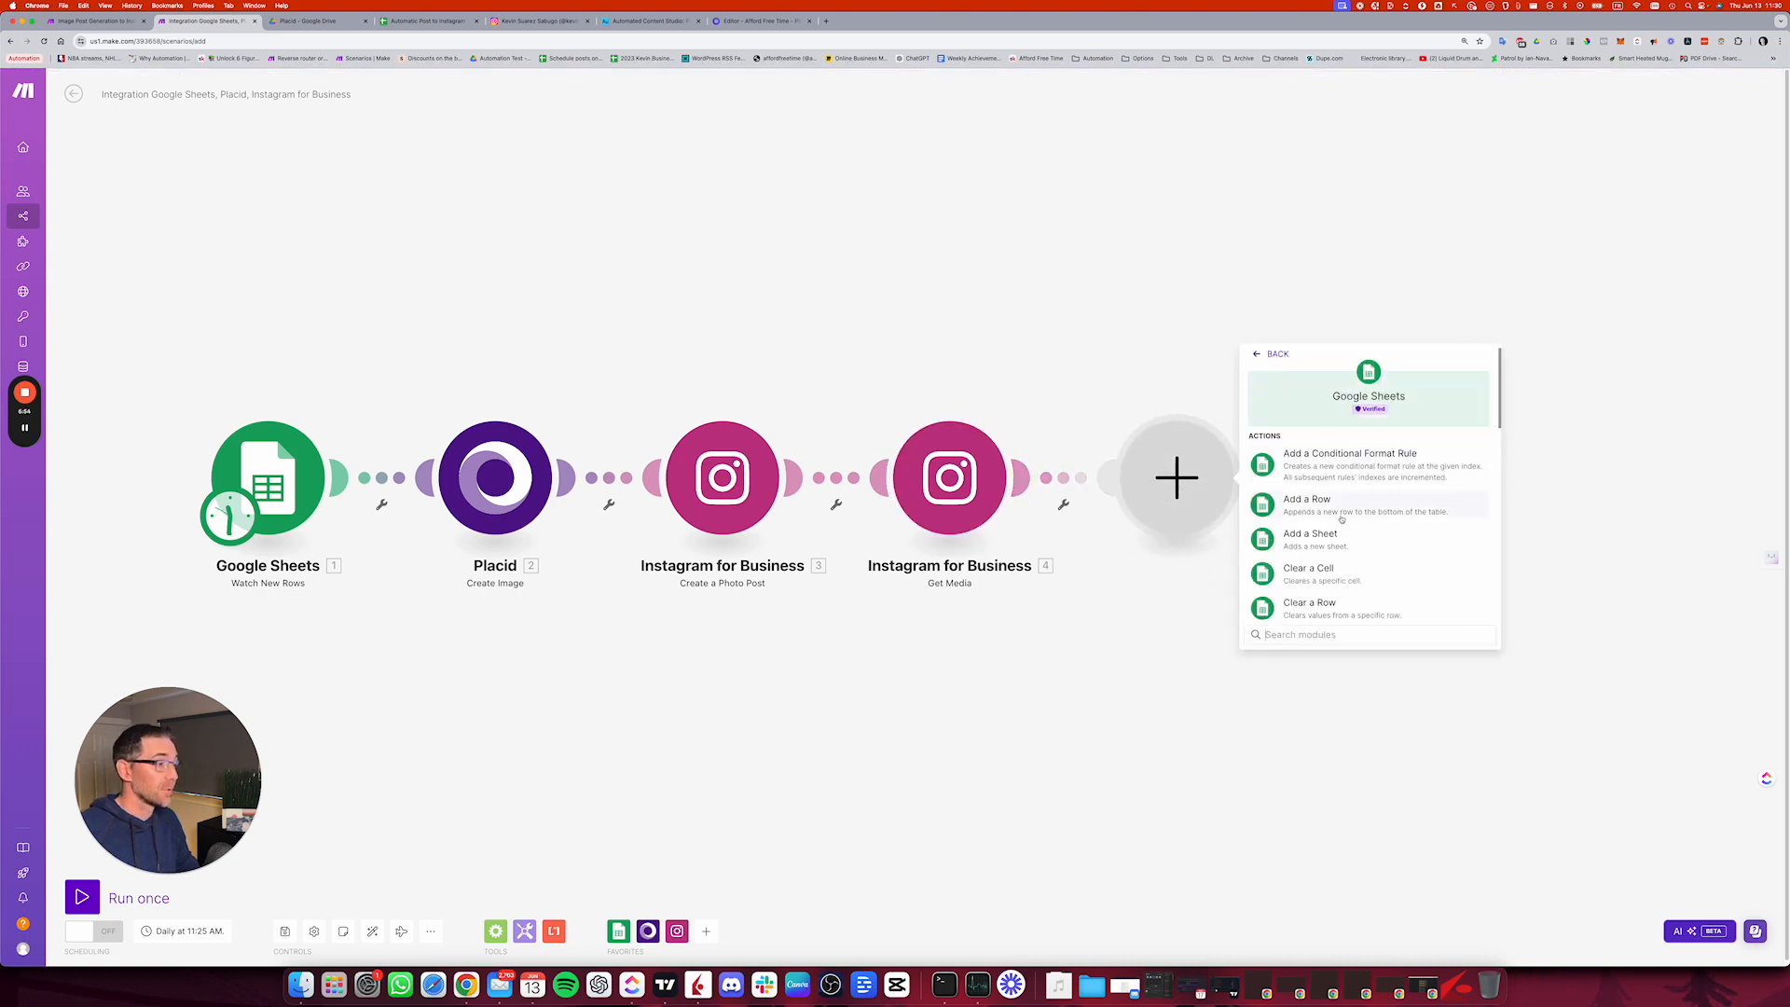
scroll(1342, 531, down, 1)
text(update)
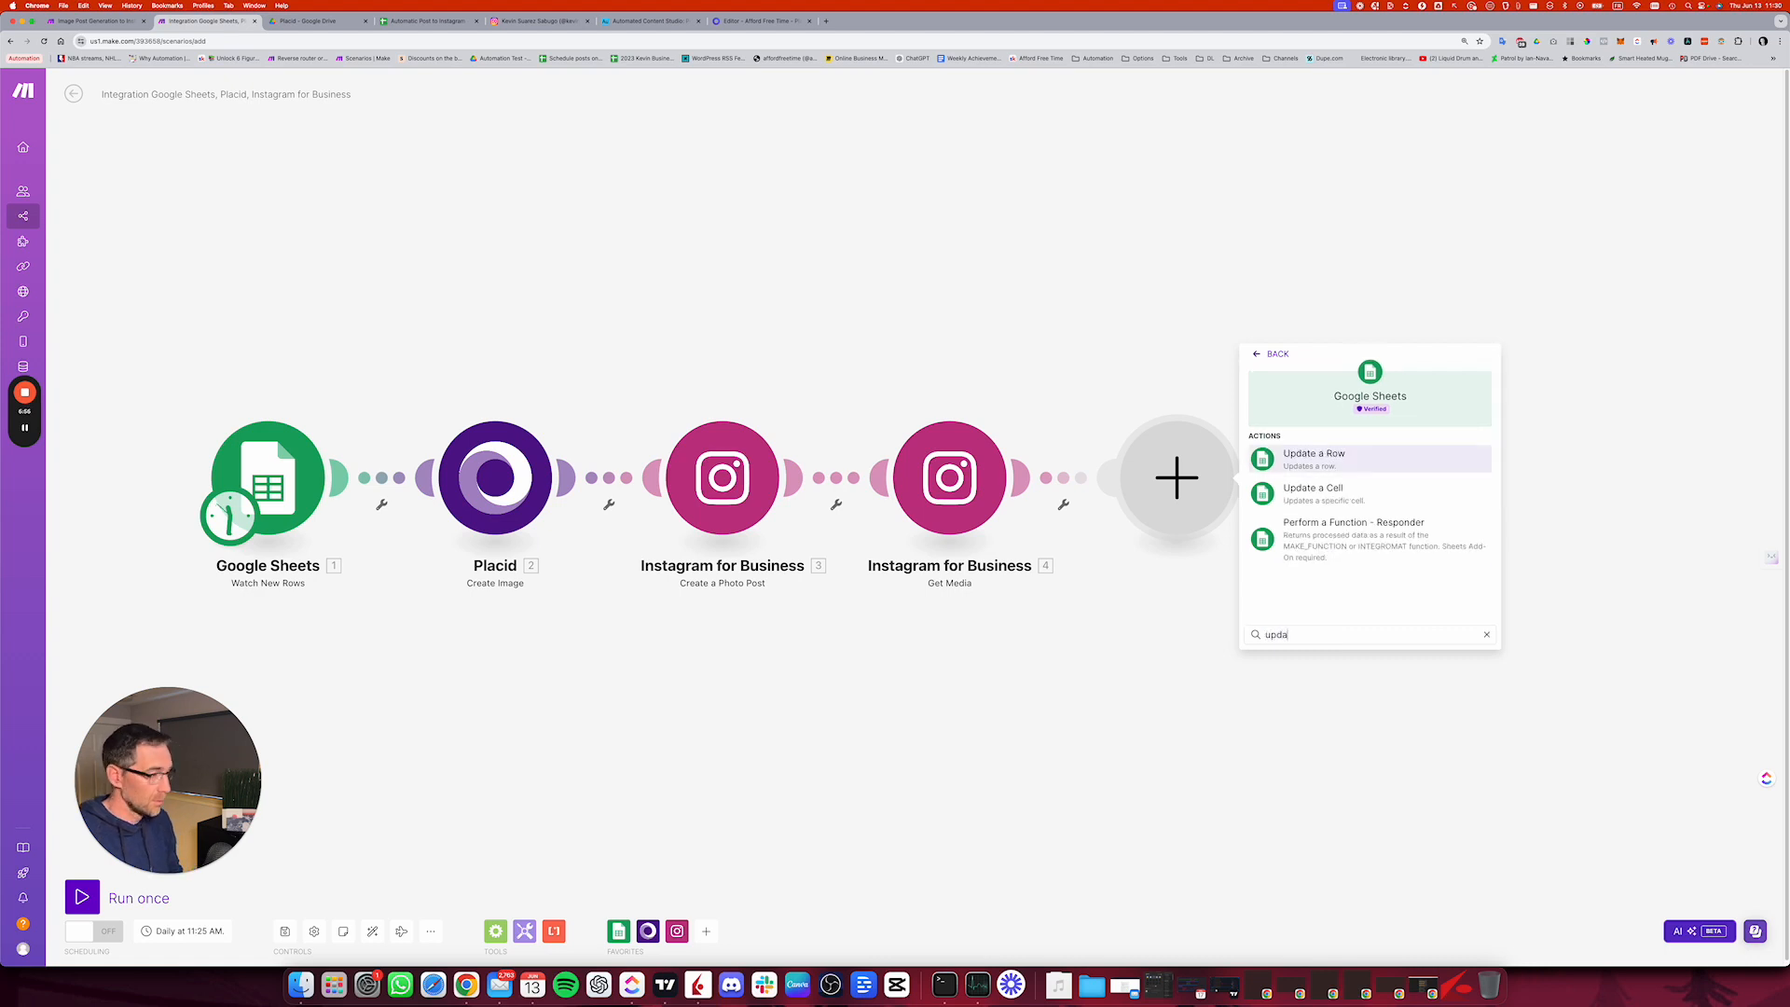
click(1342, 458)
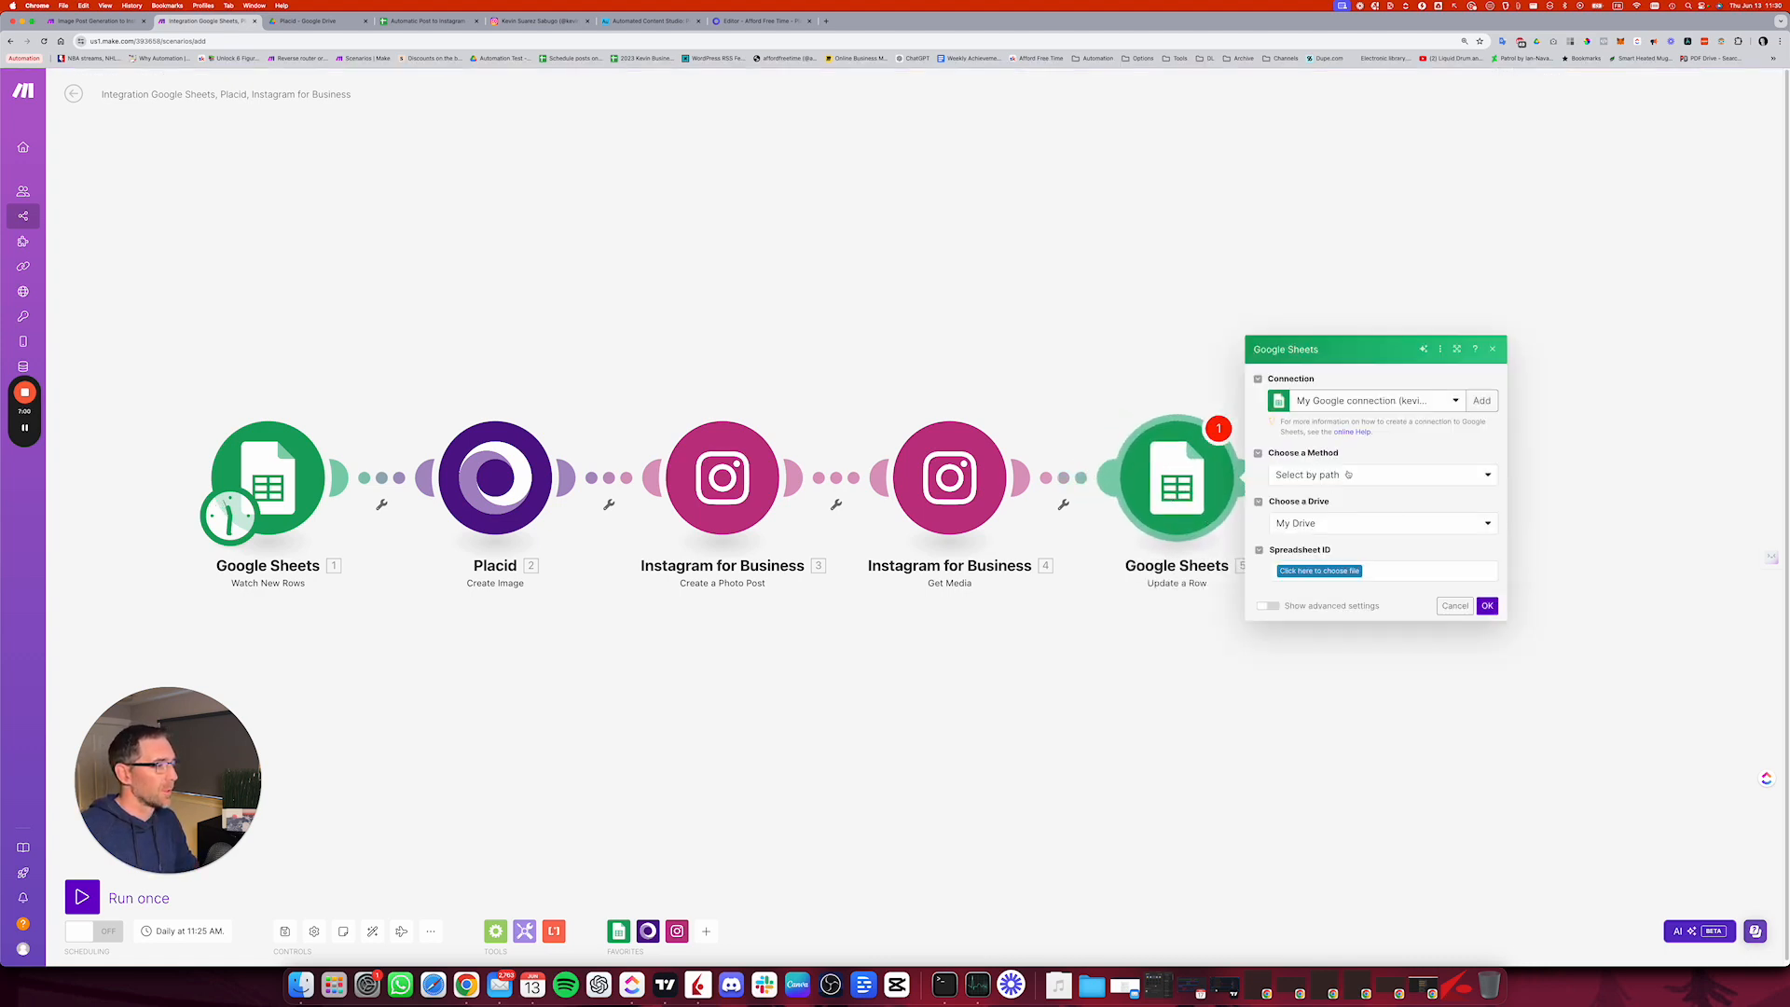
Step: Set the Update a Row method to Enter manually and map Spreadsheet ID and Sheet from Watch New Rows to Spreadsheet and Sheet Name
click(1347, 475)
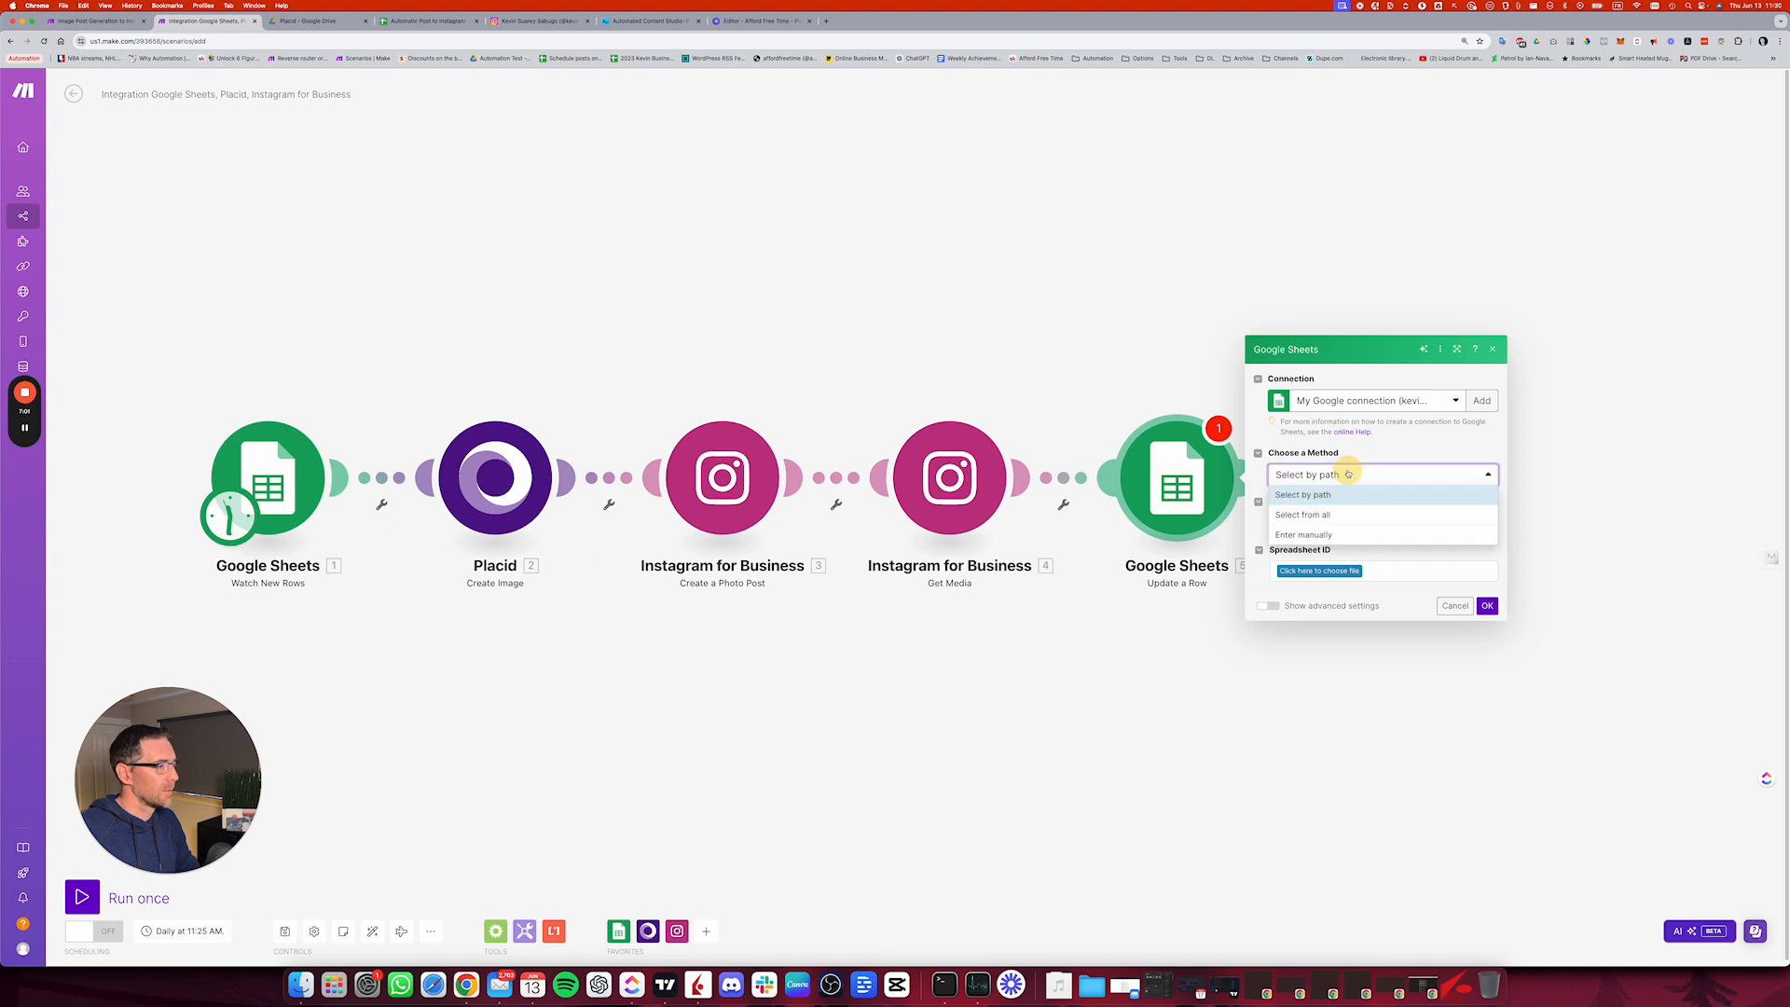
click(1327, 535)
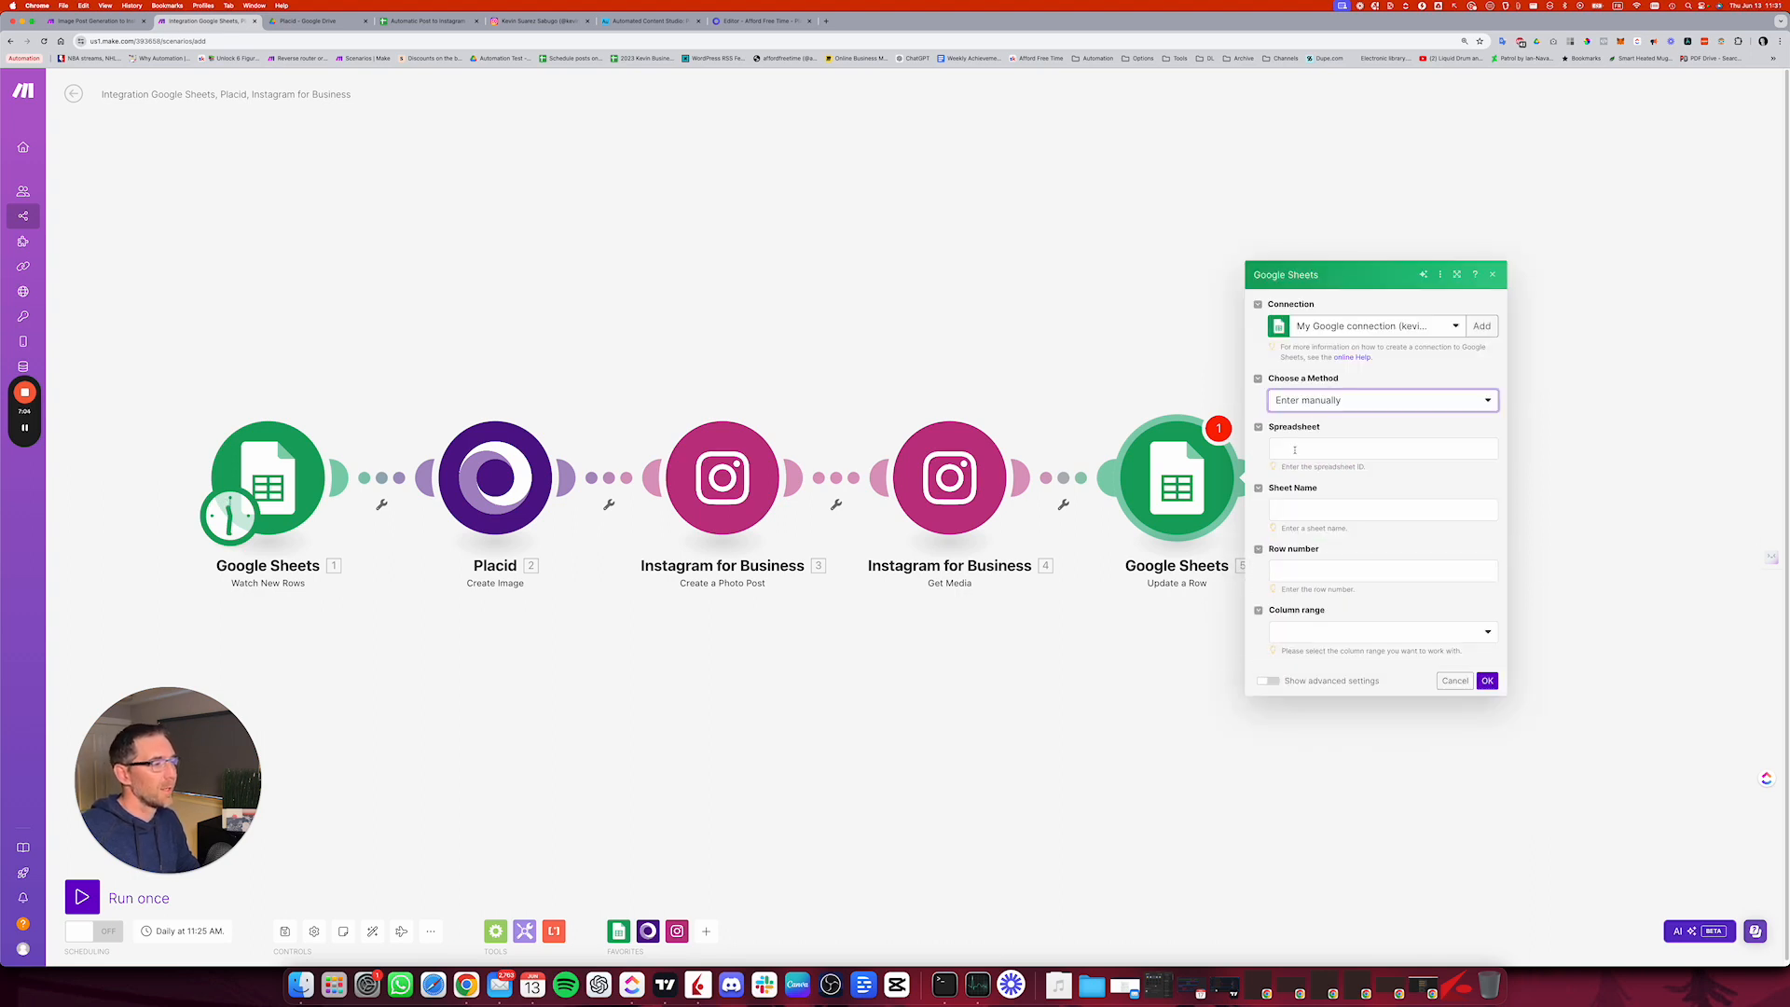
click(1293, 450)
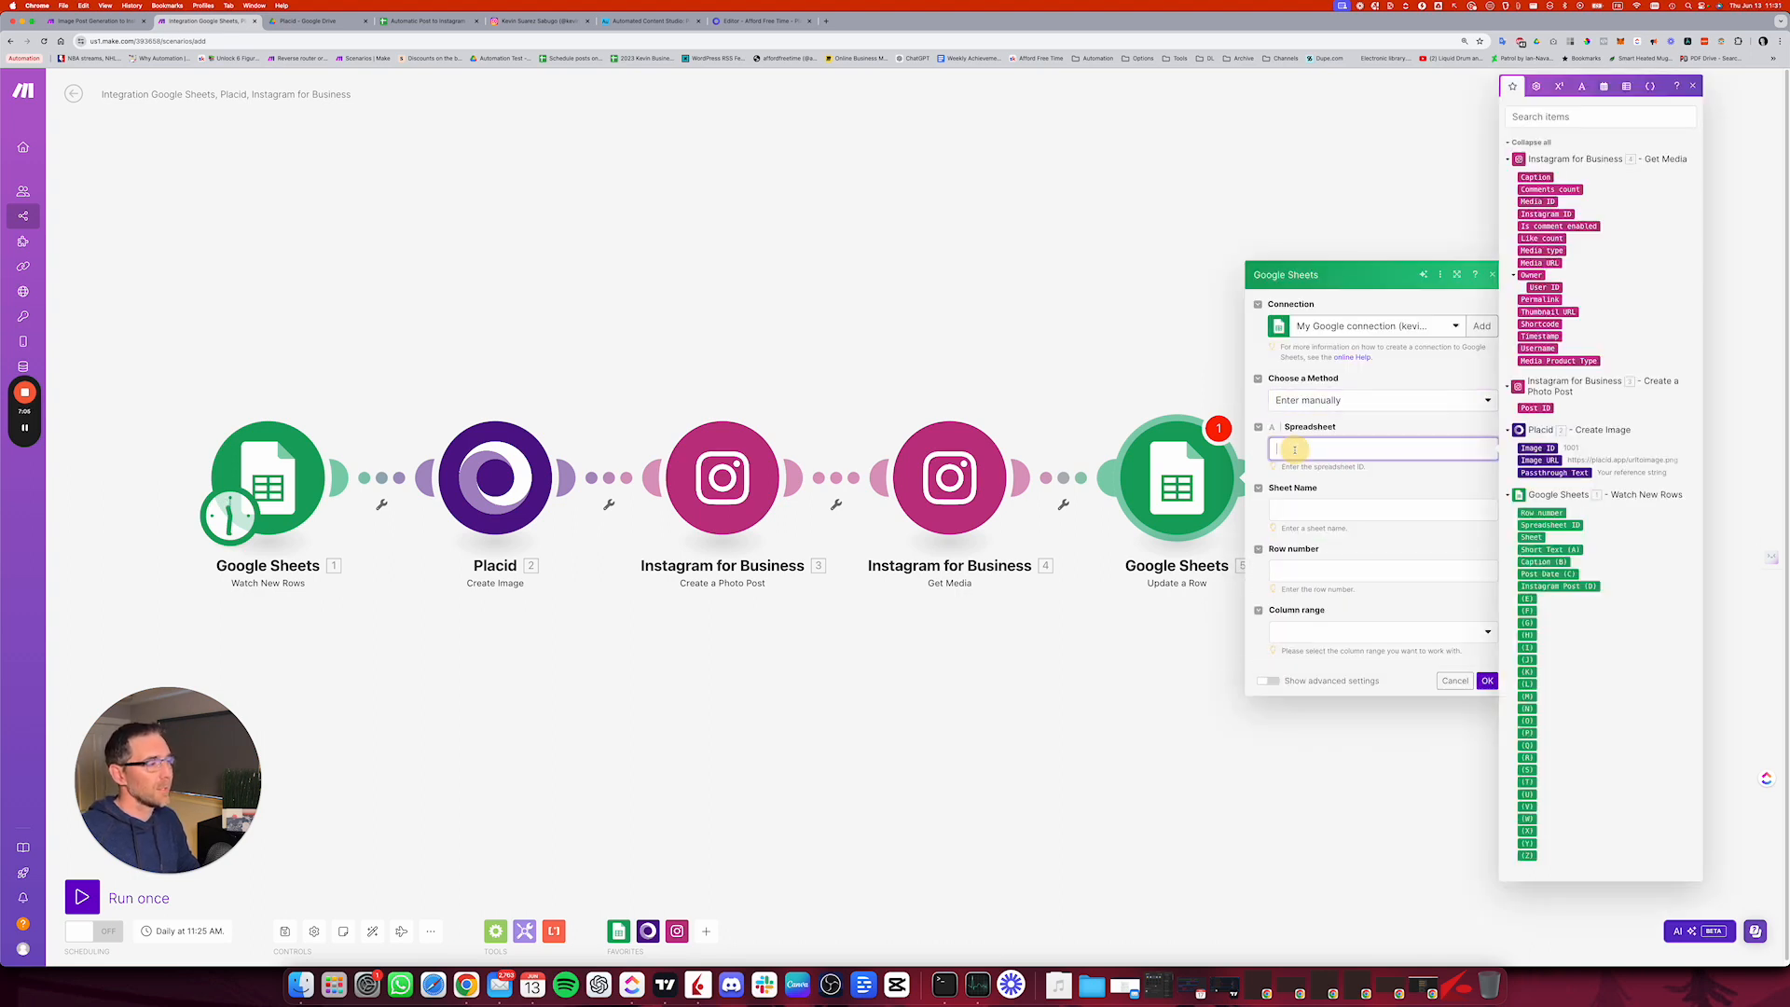
click(1572, 527)
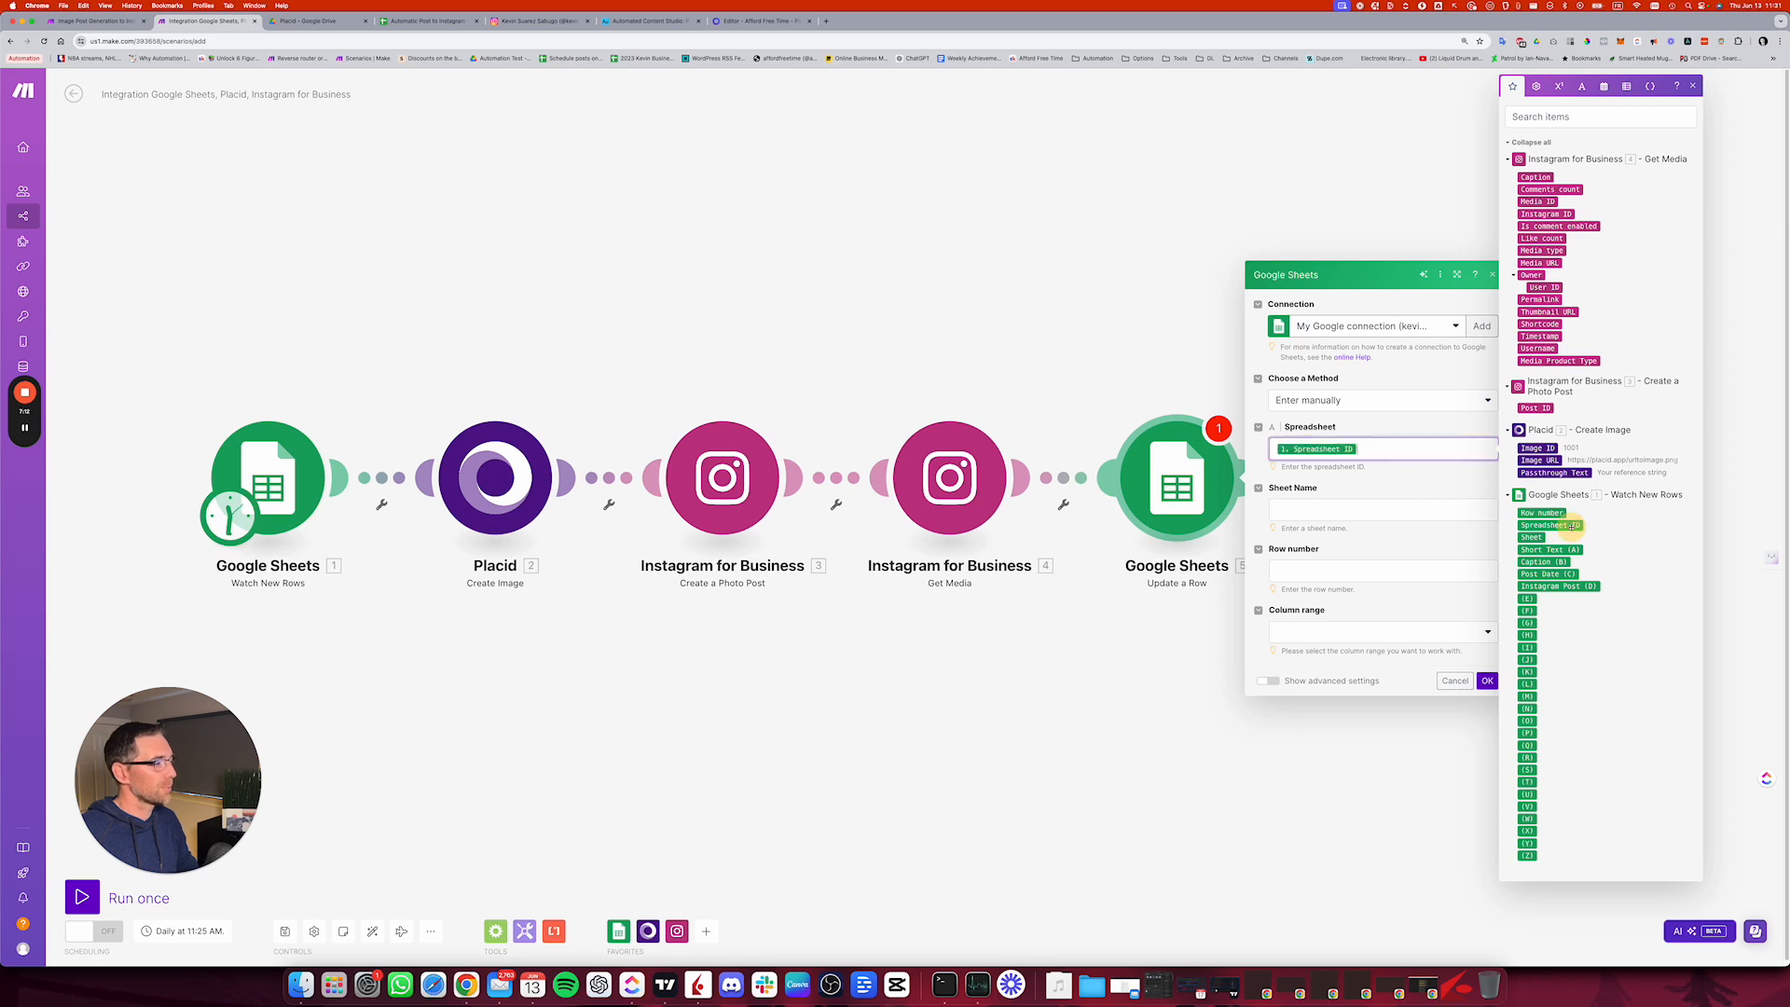
click(1358, 508)
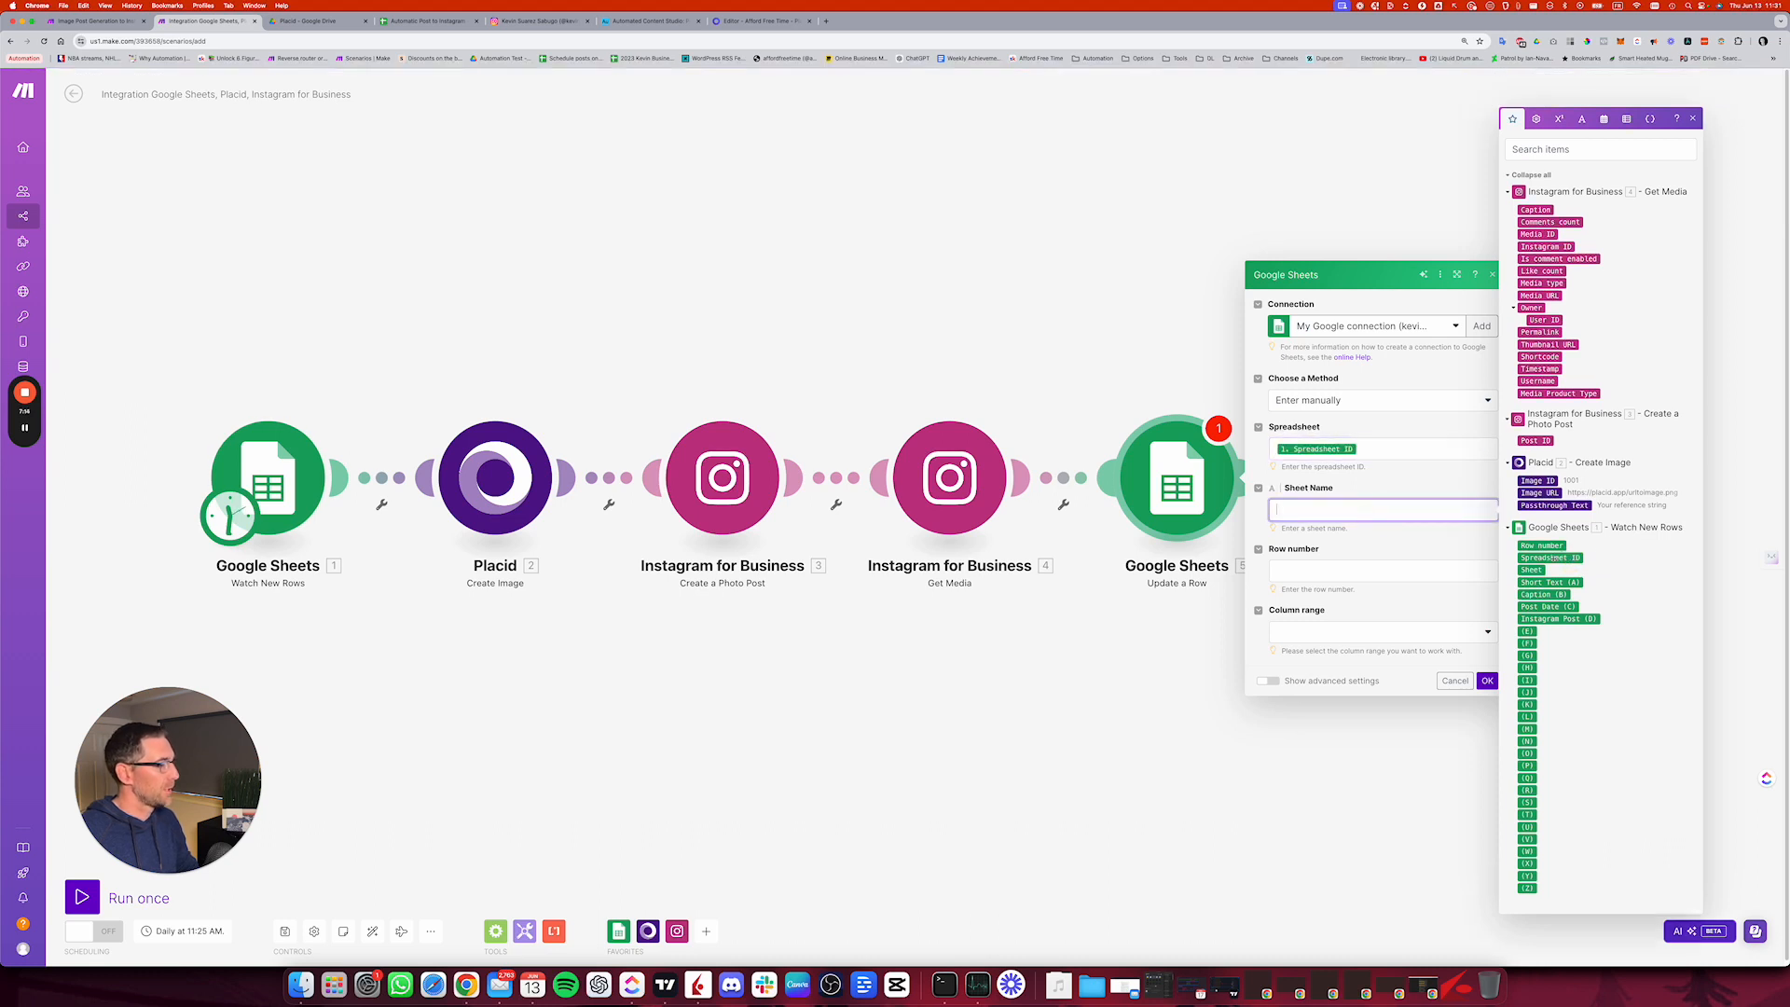
click(1533, 569)
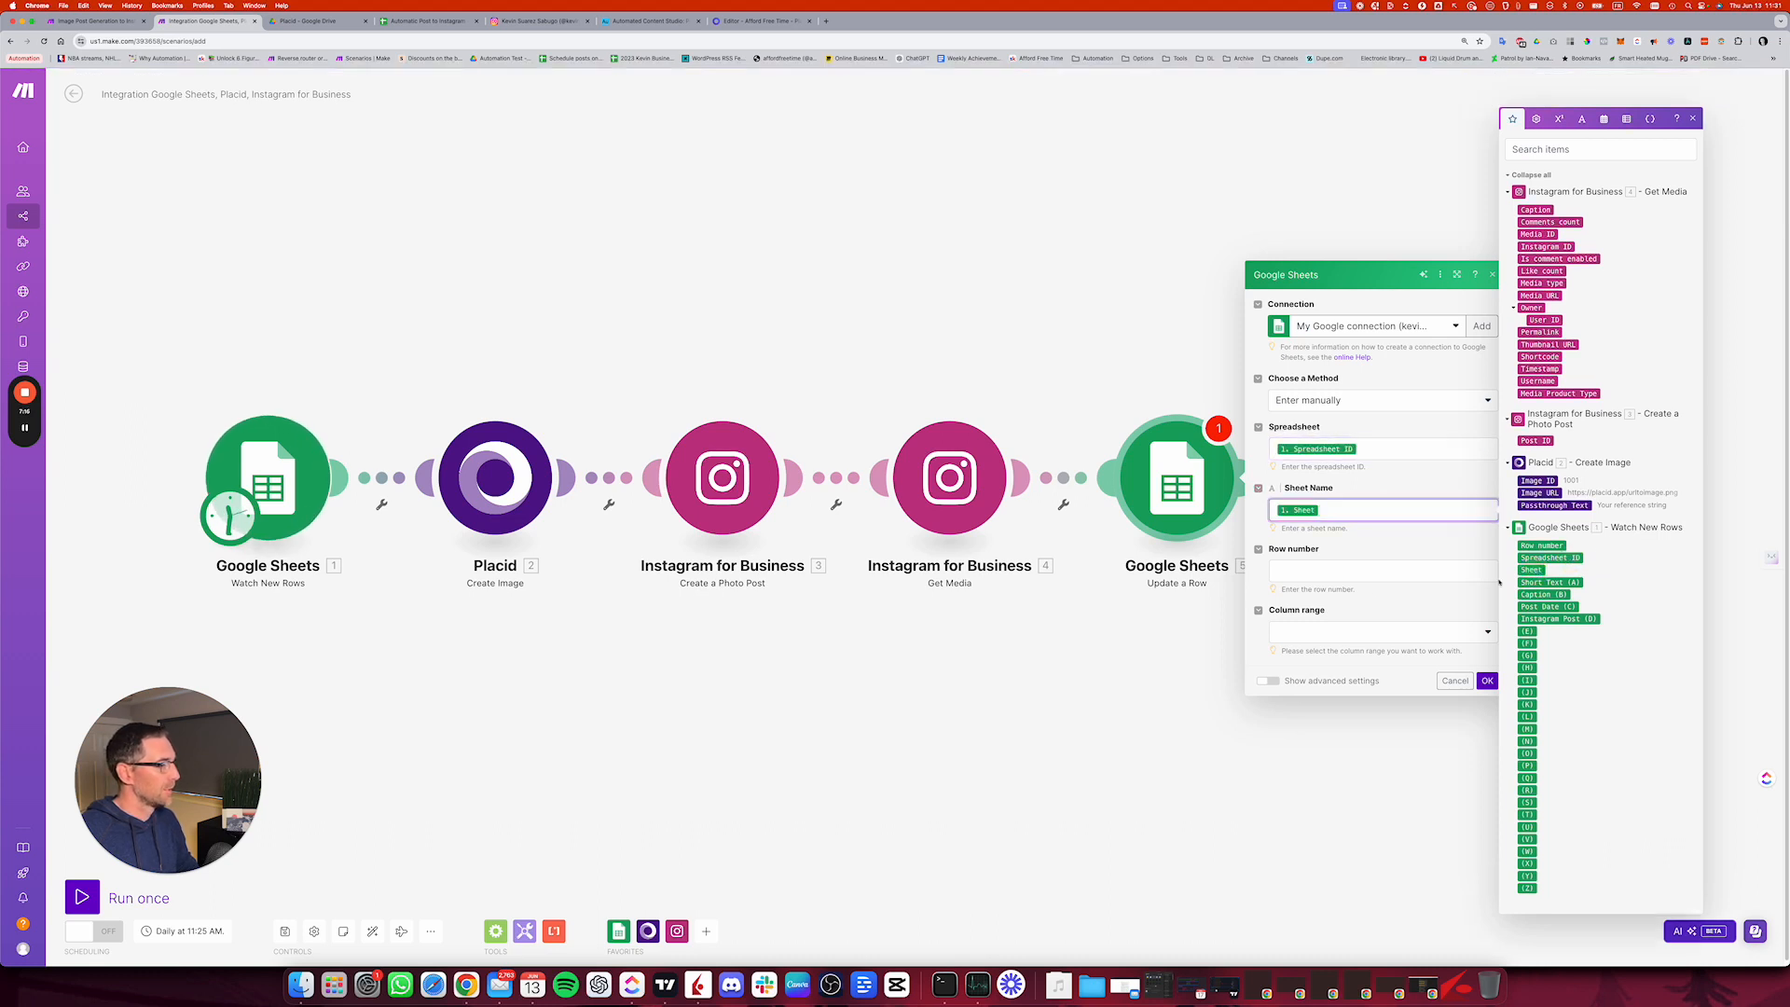
Step: Map Row number from Watch New Rows to the Row number and set the column range to A-Z
click(1329, 569)
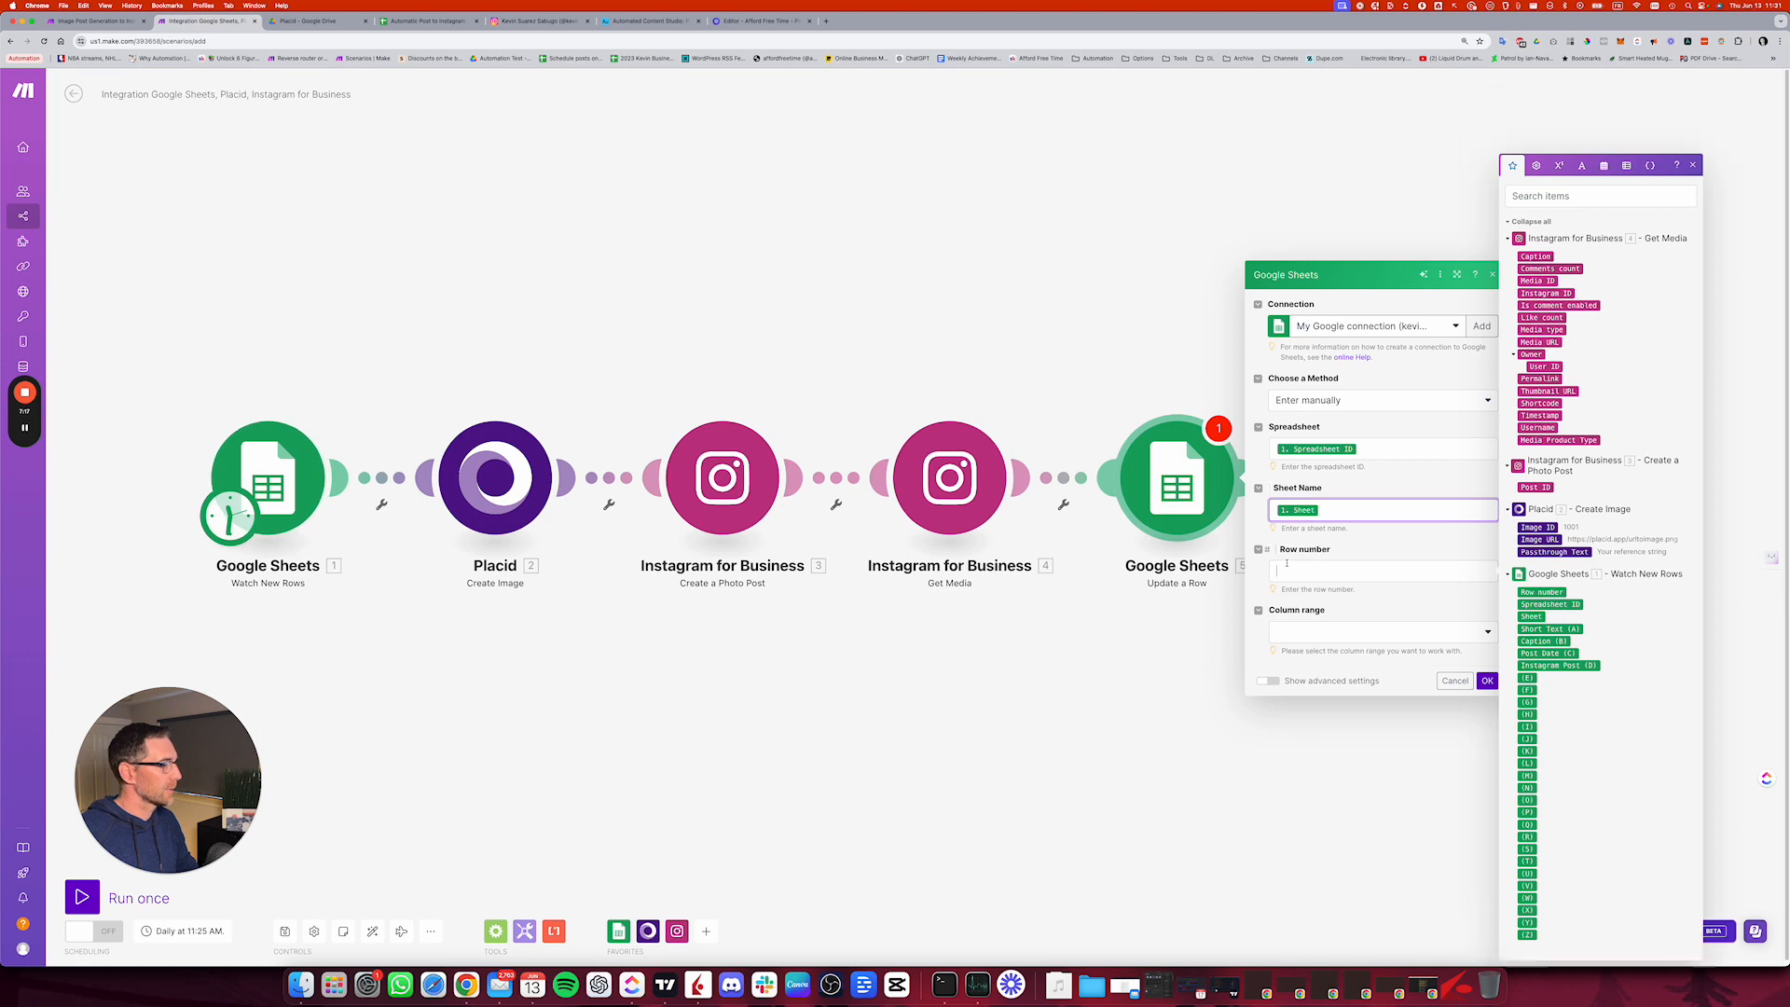
click(1542, 592)
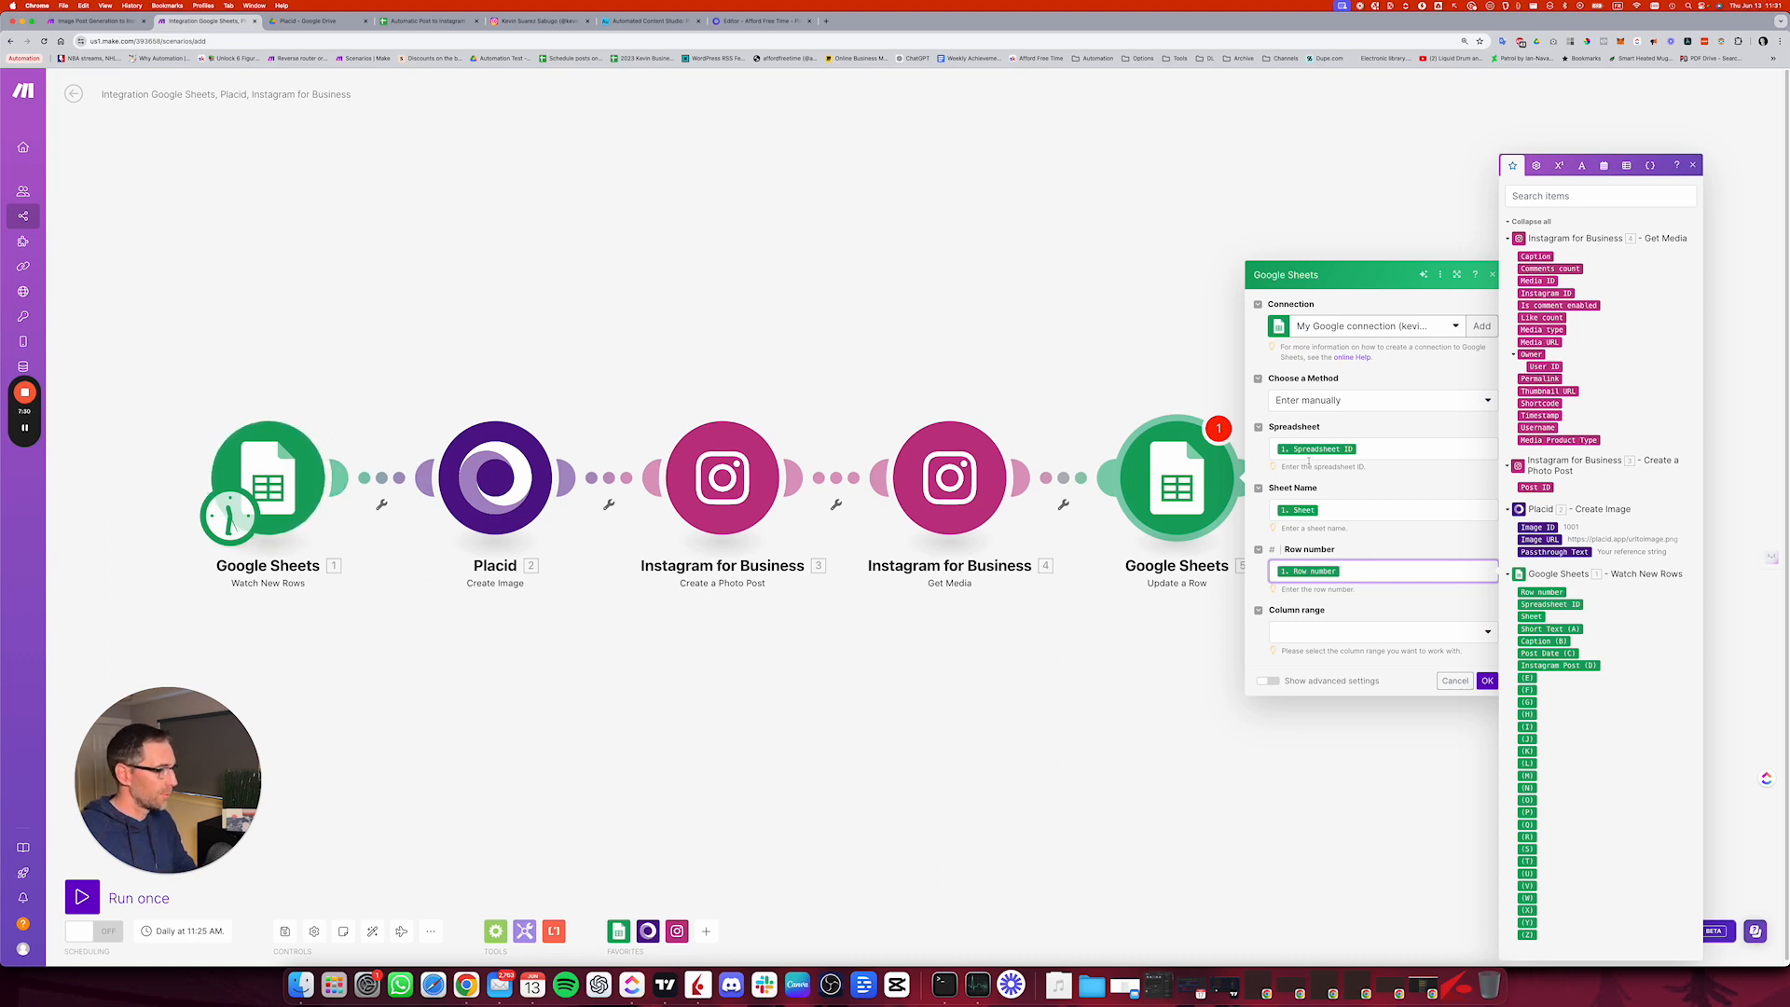
click(1427, 631)
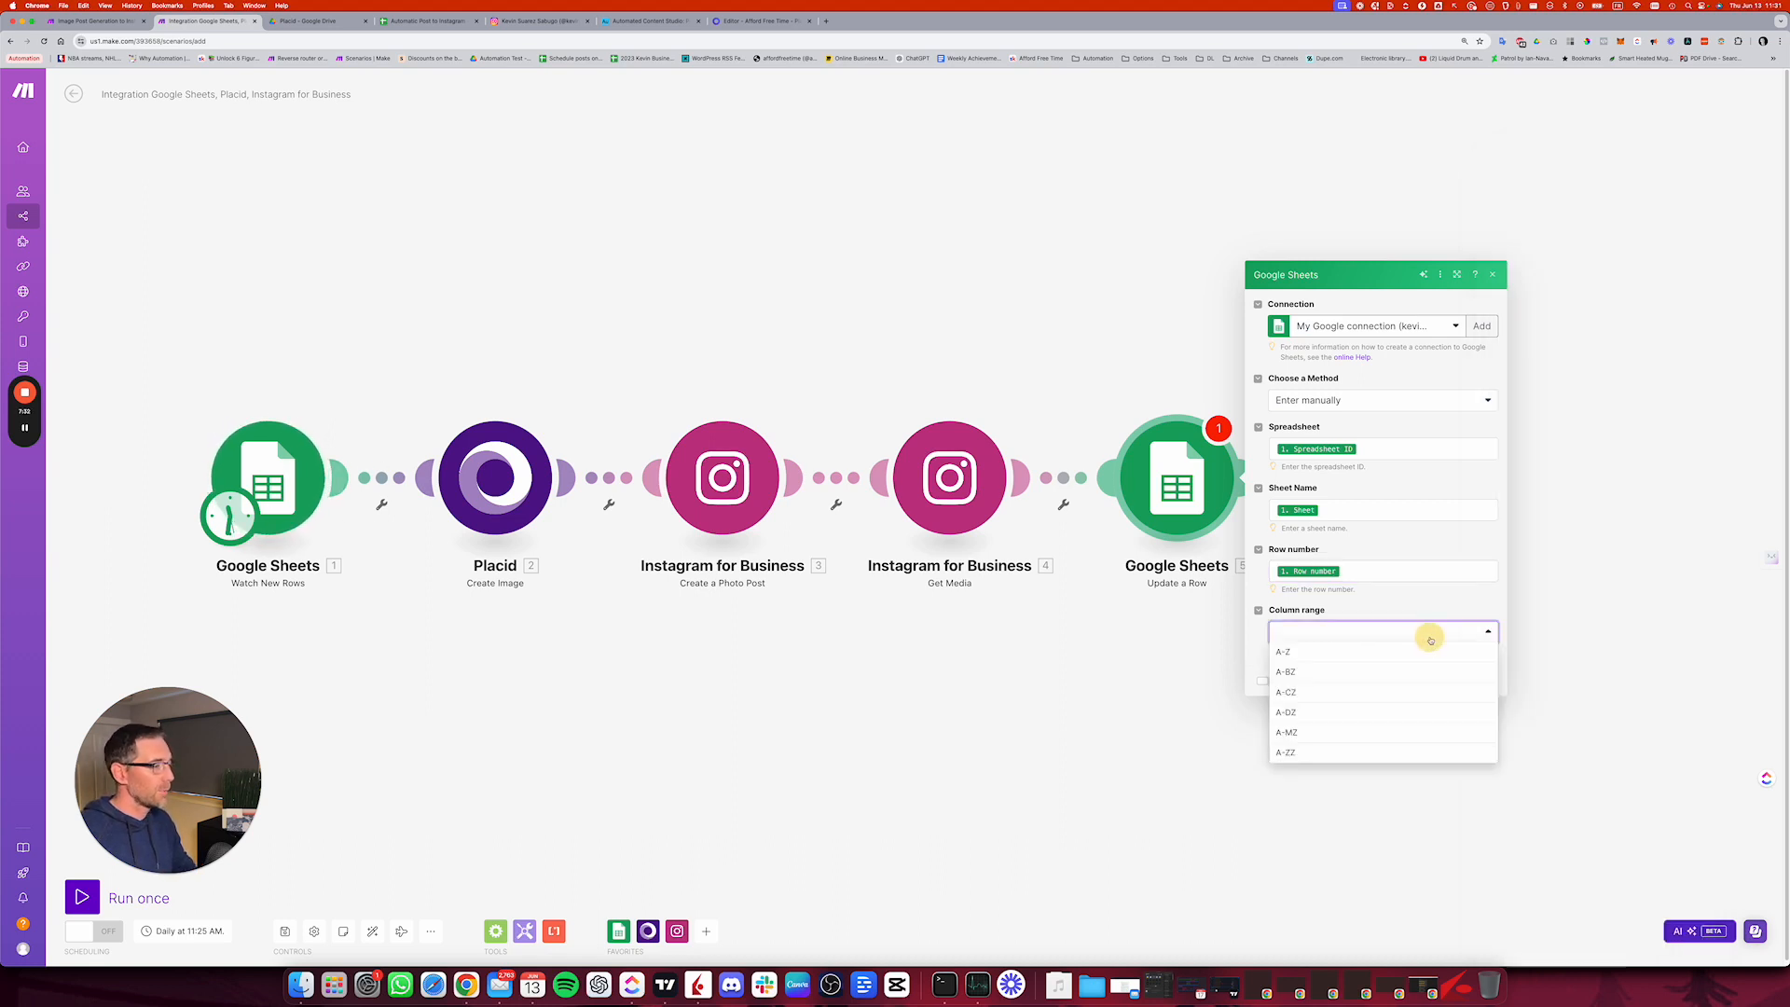
click(1296, 652)
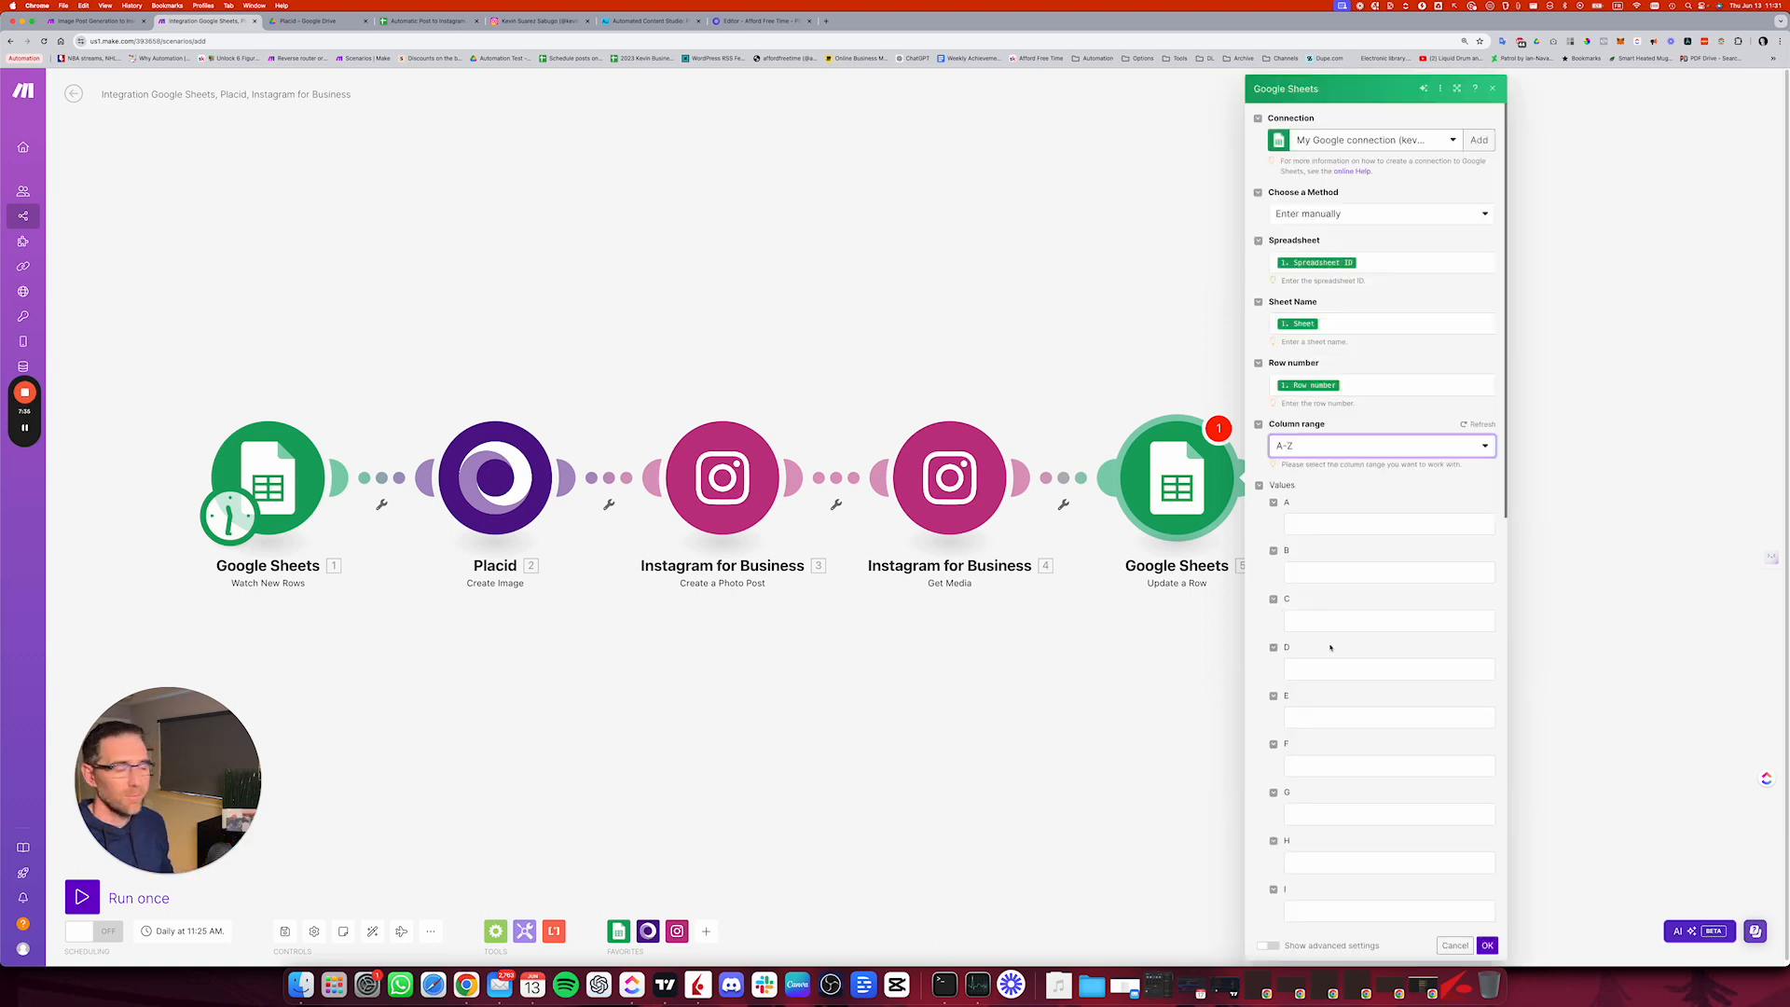
Step: Check the column layout in the Automatic Post to Instagram sheet and return to the Make scenario
click(1312, 521)
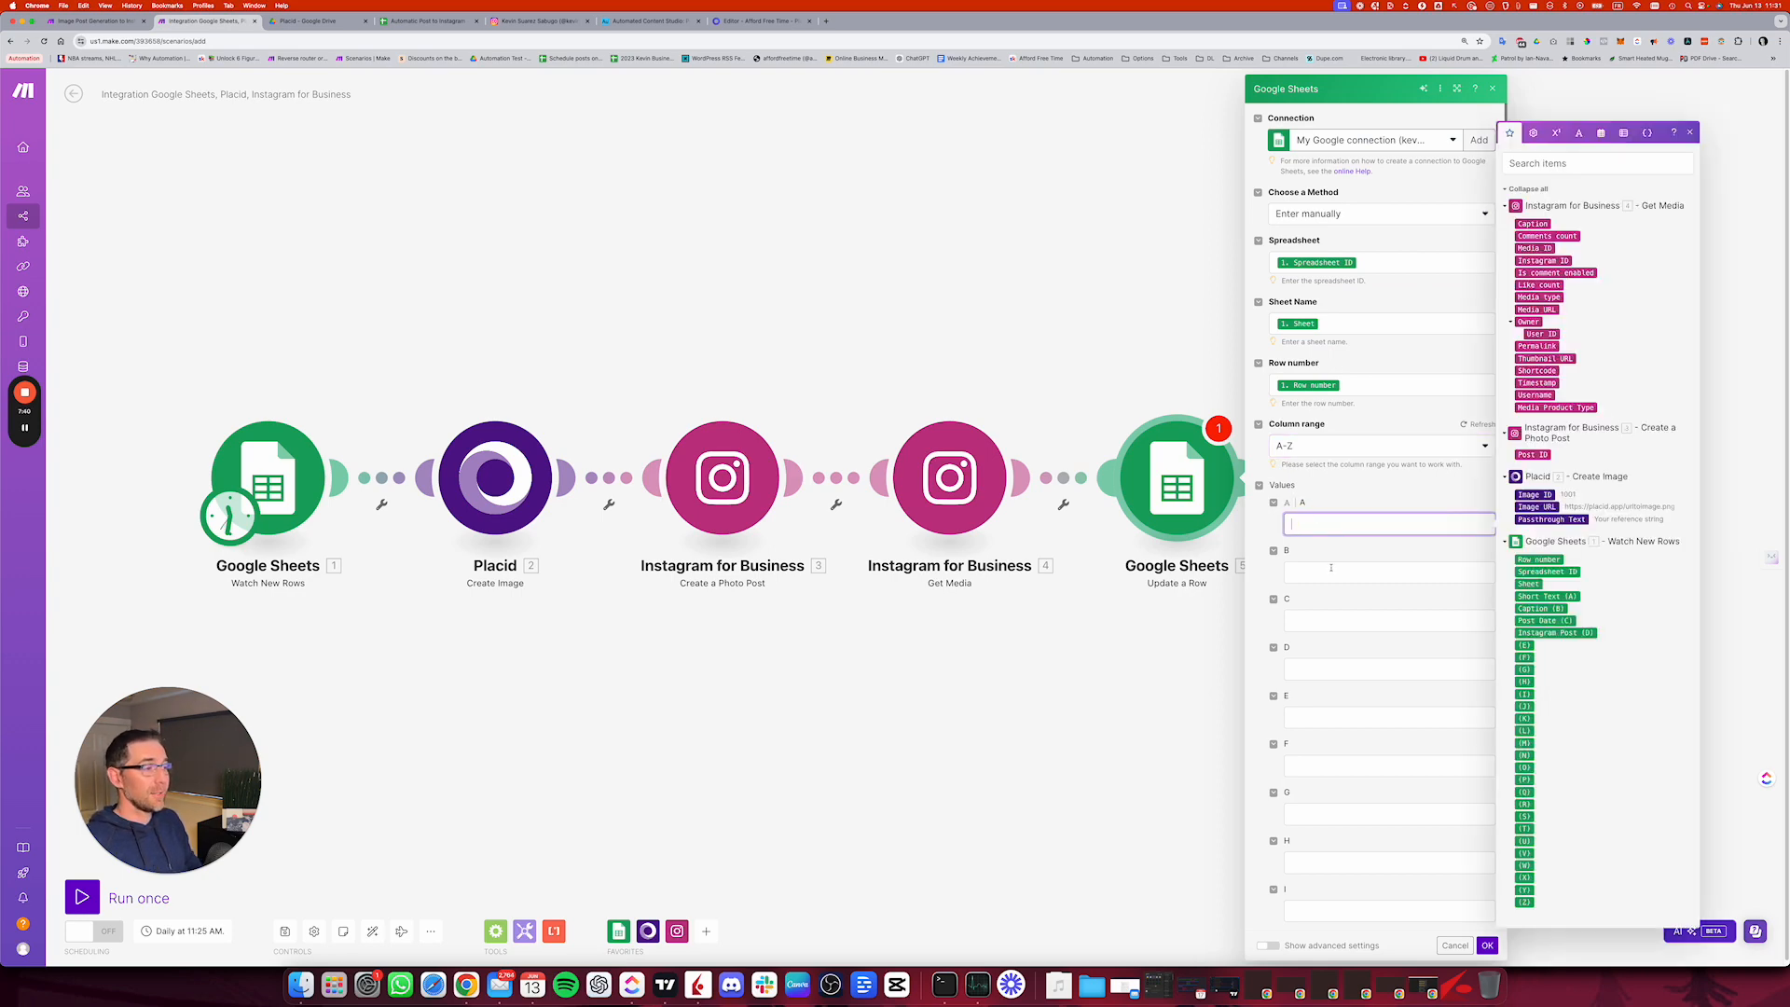
click(408, 21)
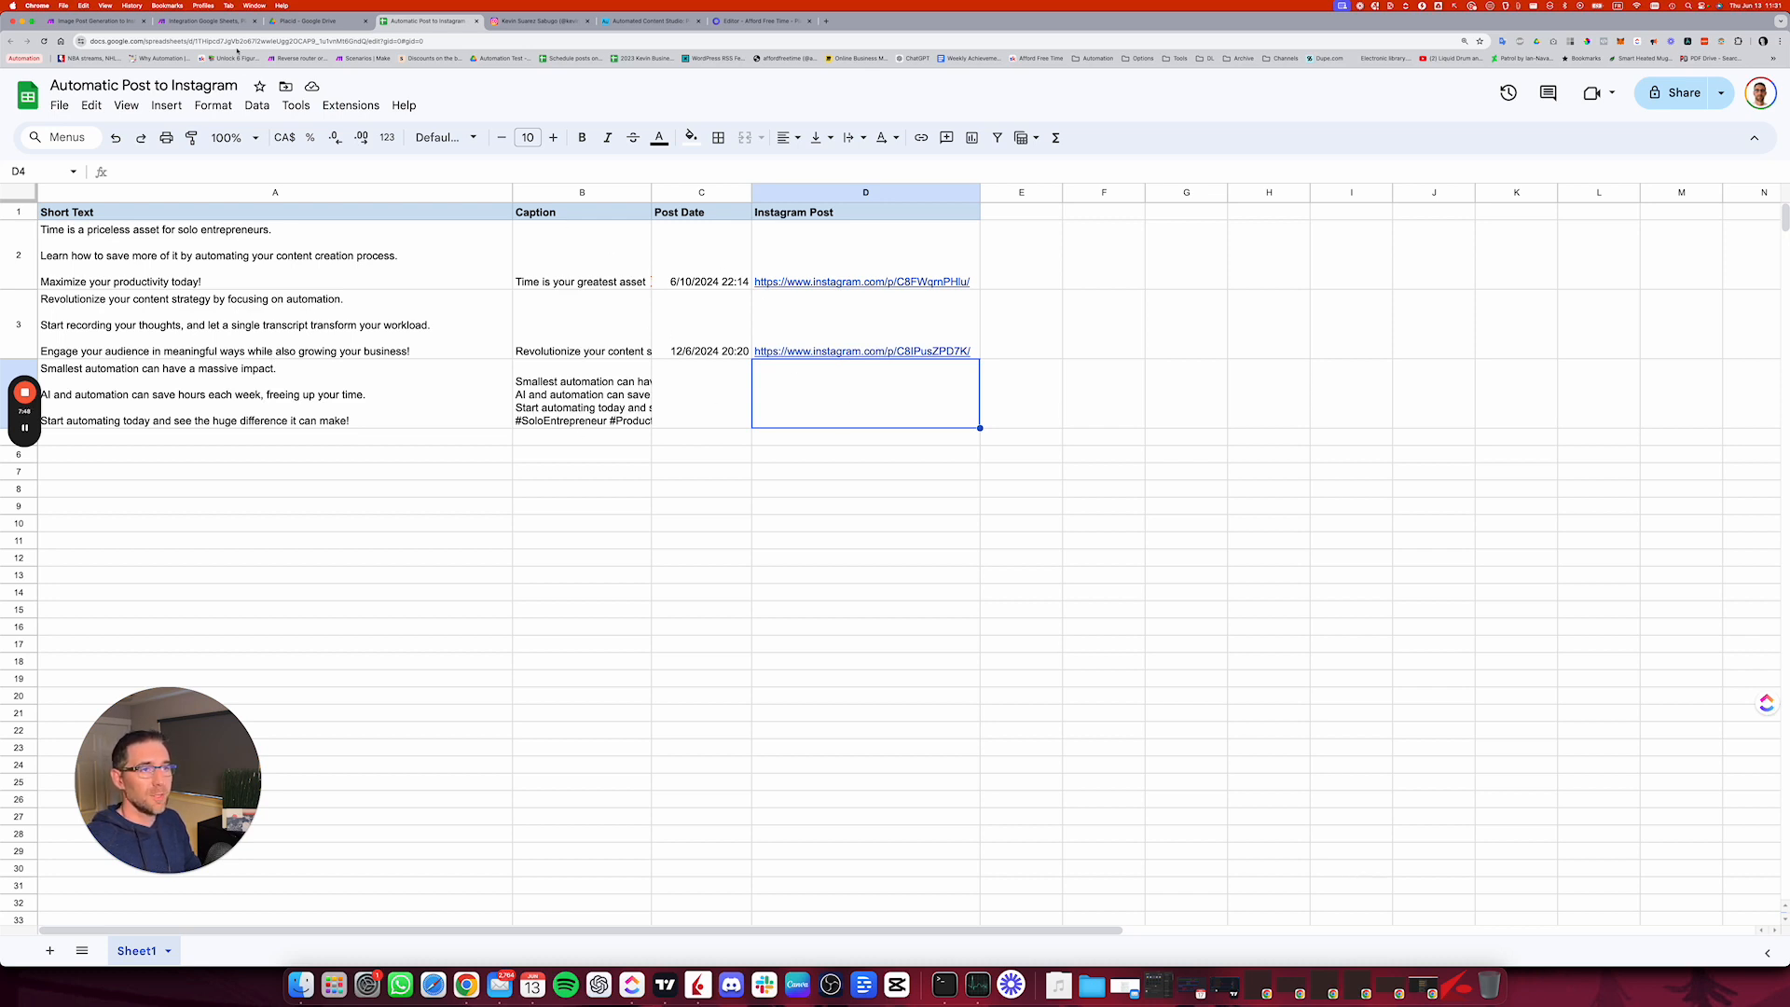
click(112, 20)
click(207, 22)
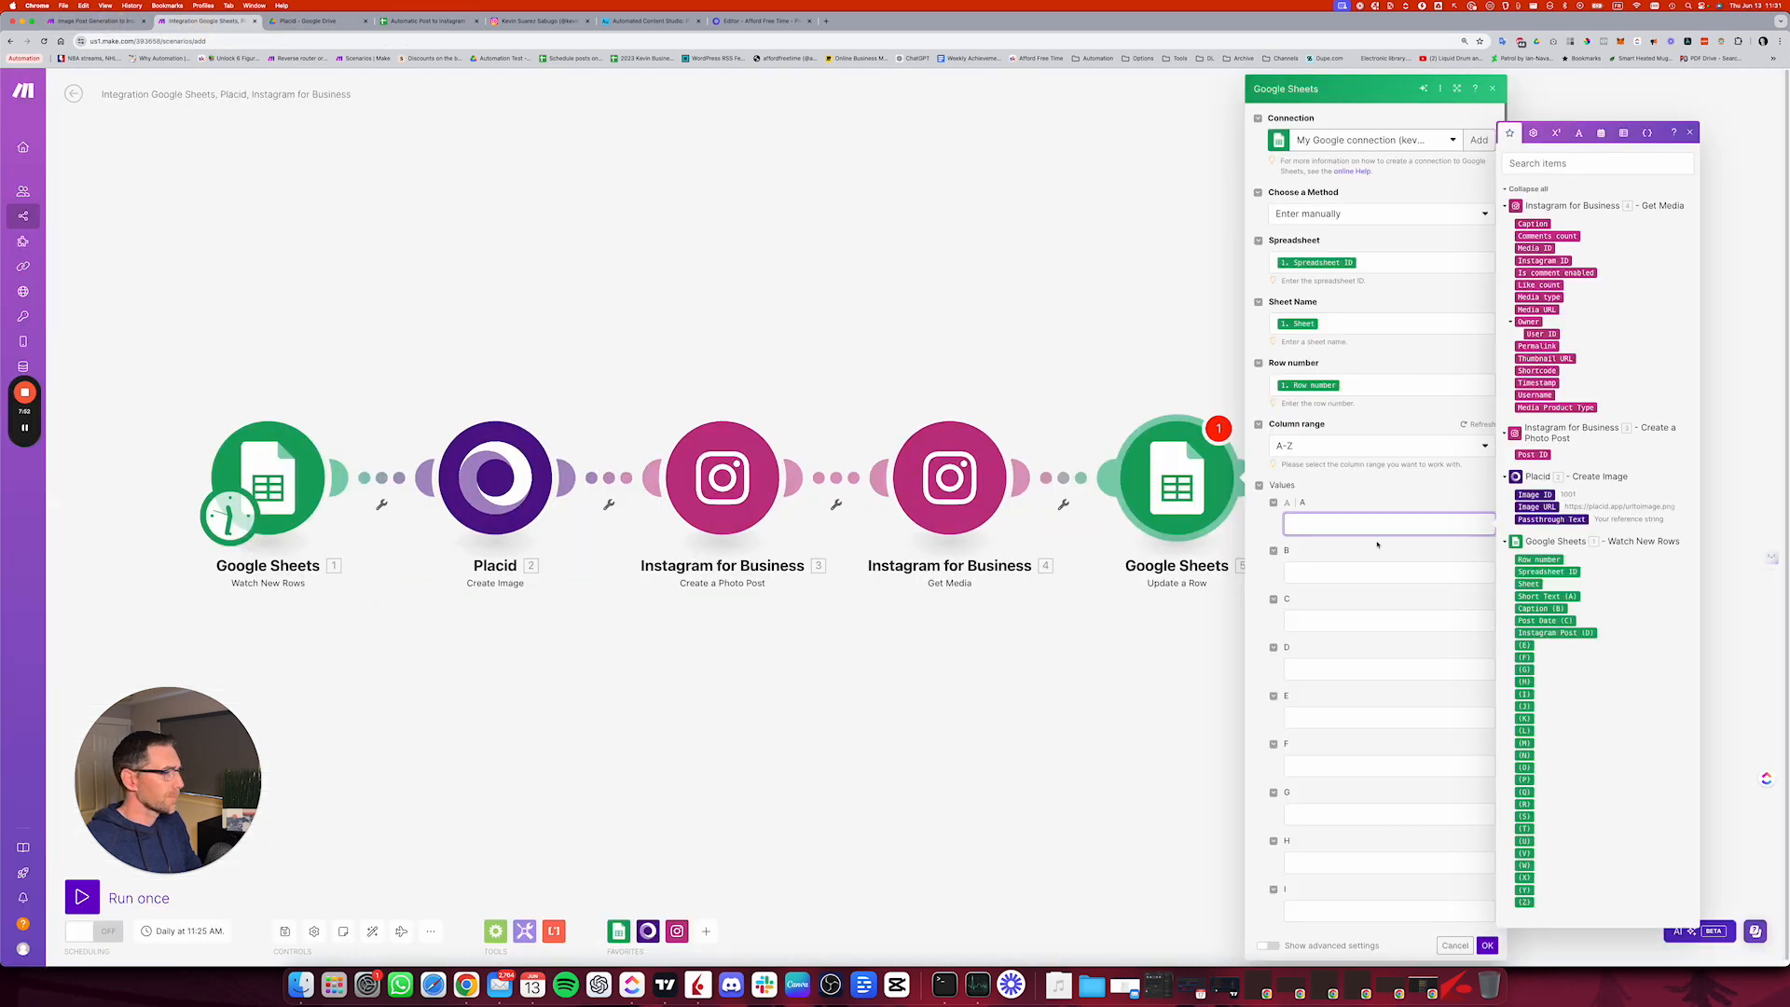
Step: Map Get Media's Timestamp to column C and Permalink to column D, confirm the Update a Row module and save the scenario
click(1307, 618)
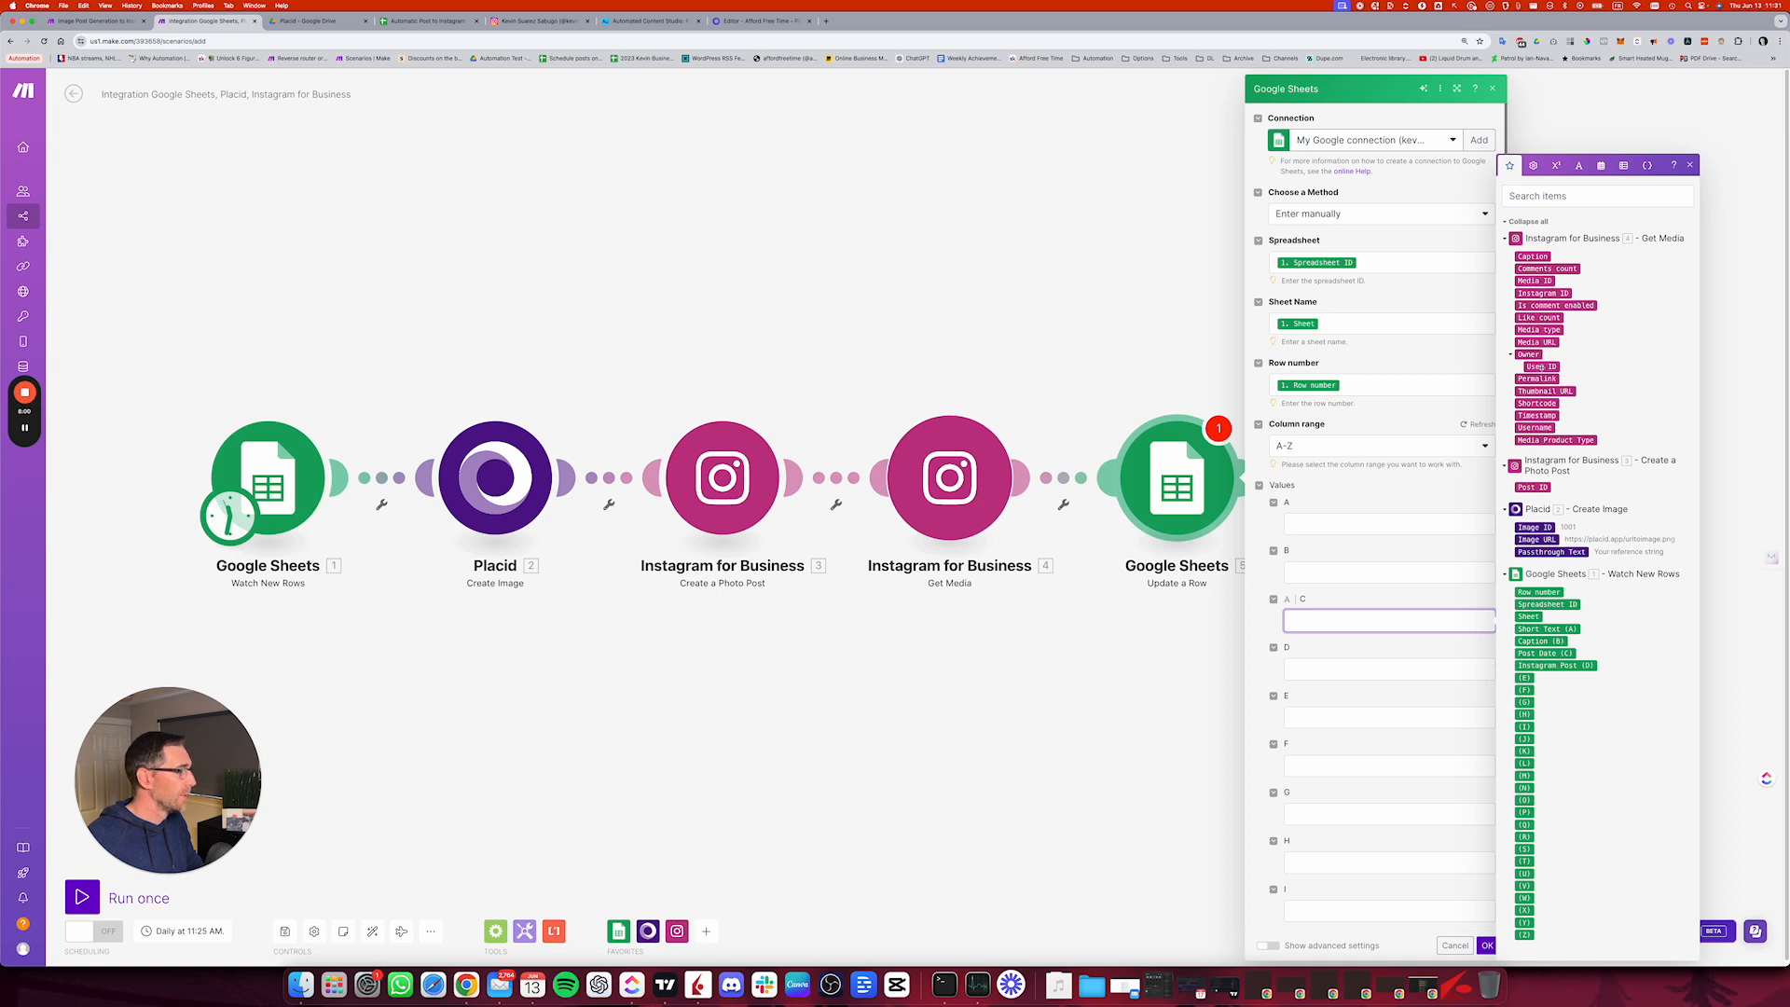
click(1536, 416)
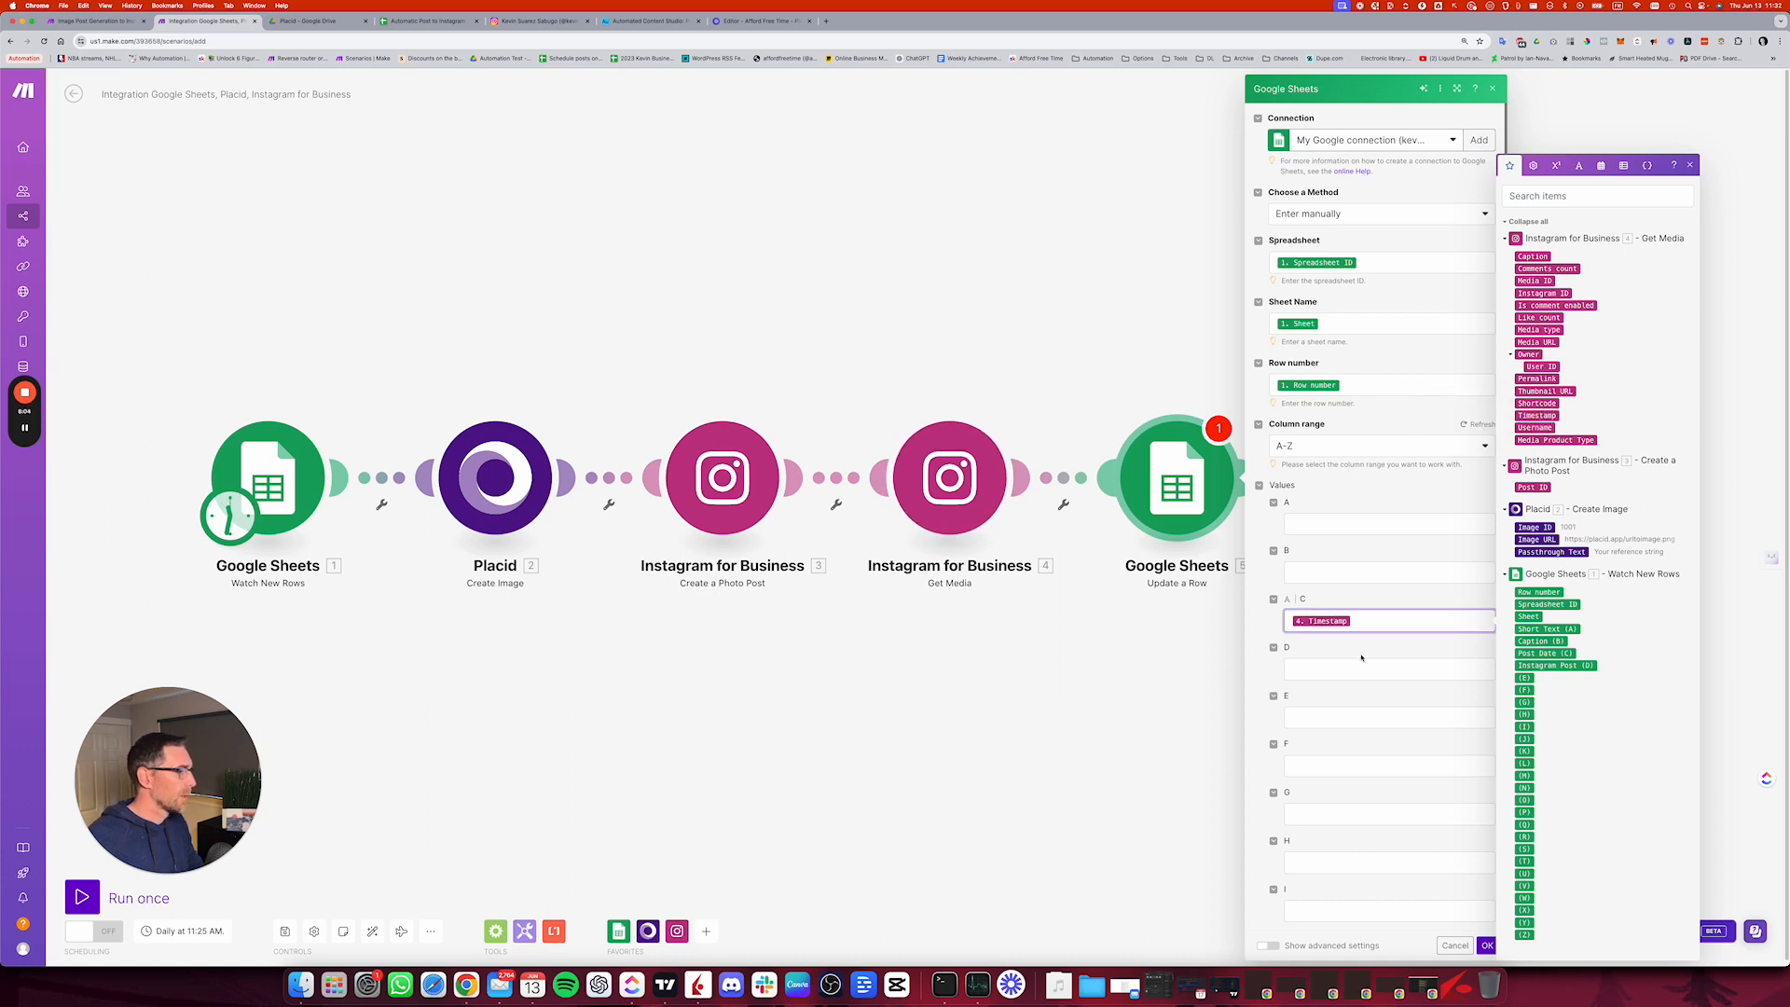
click(1298, 667)
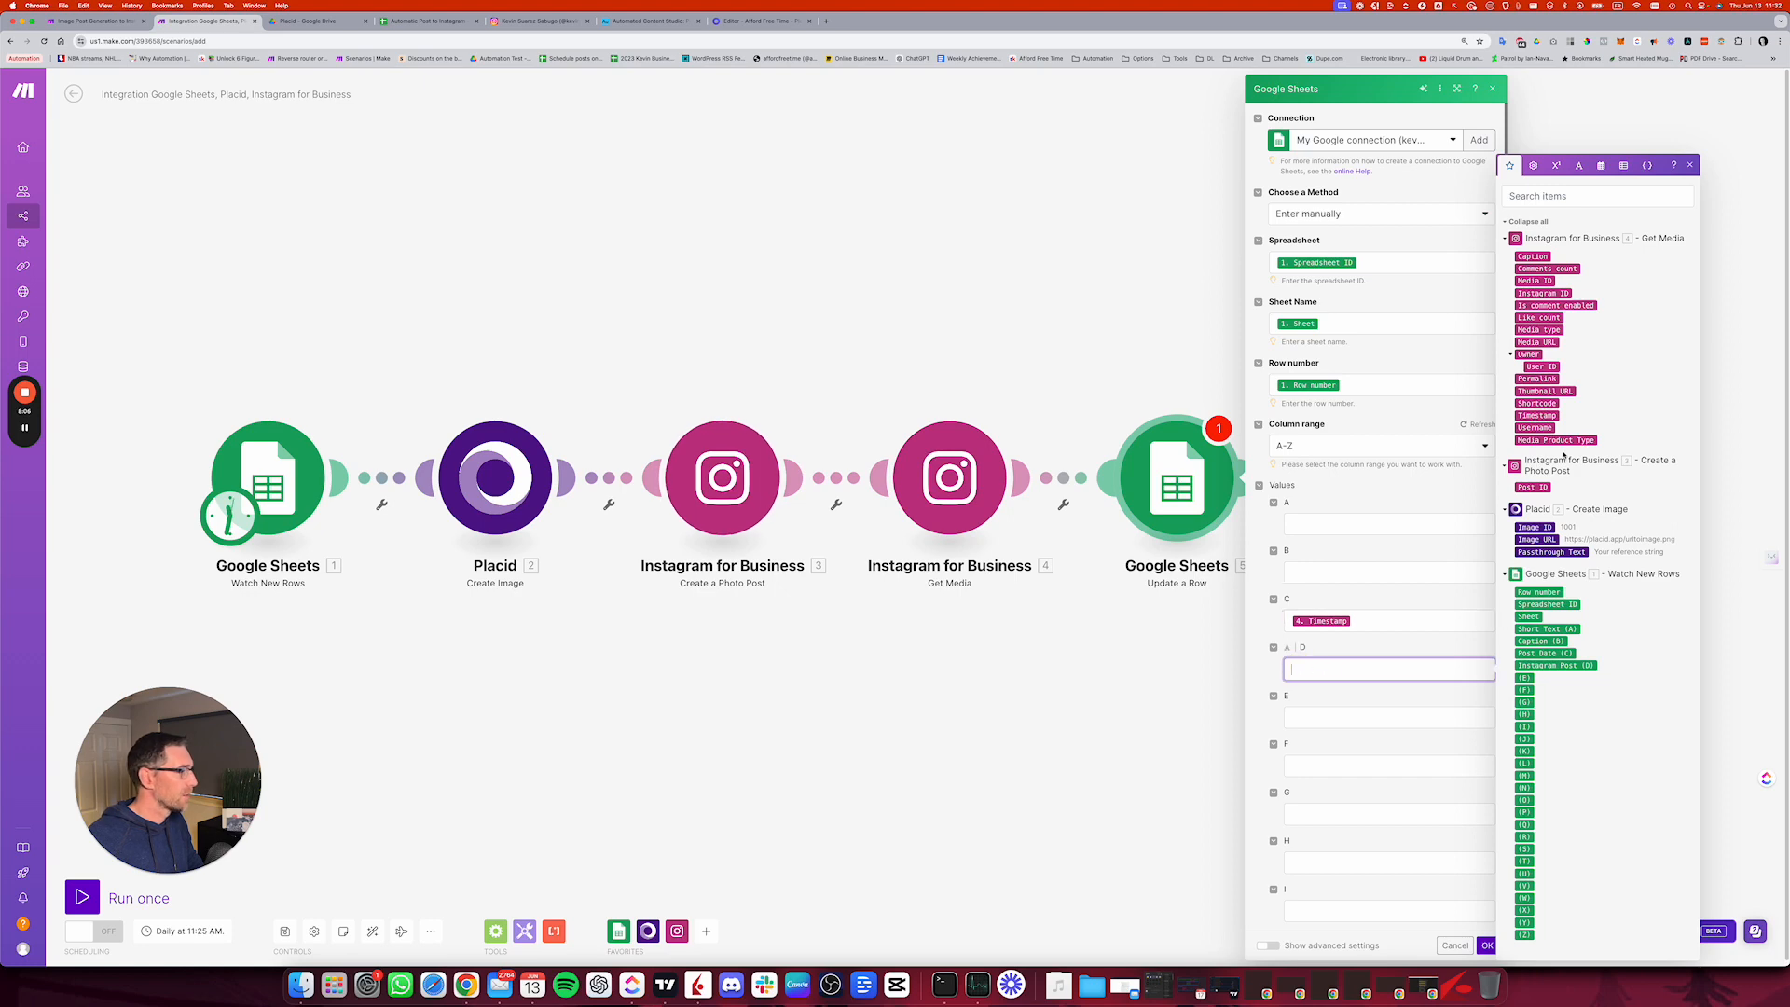
click(1544, 379)
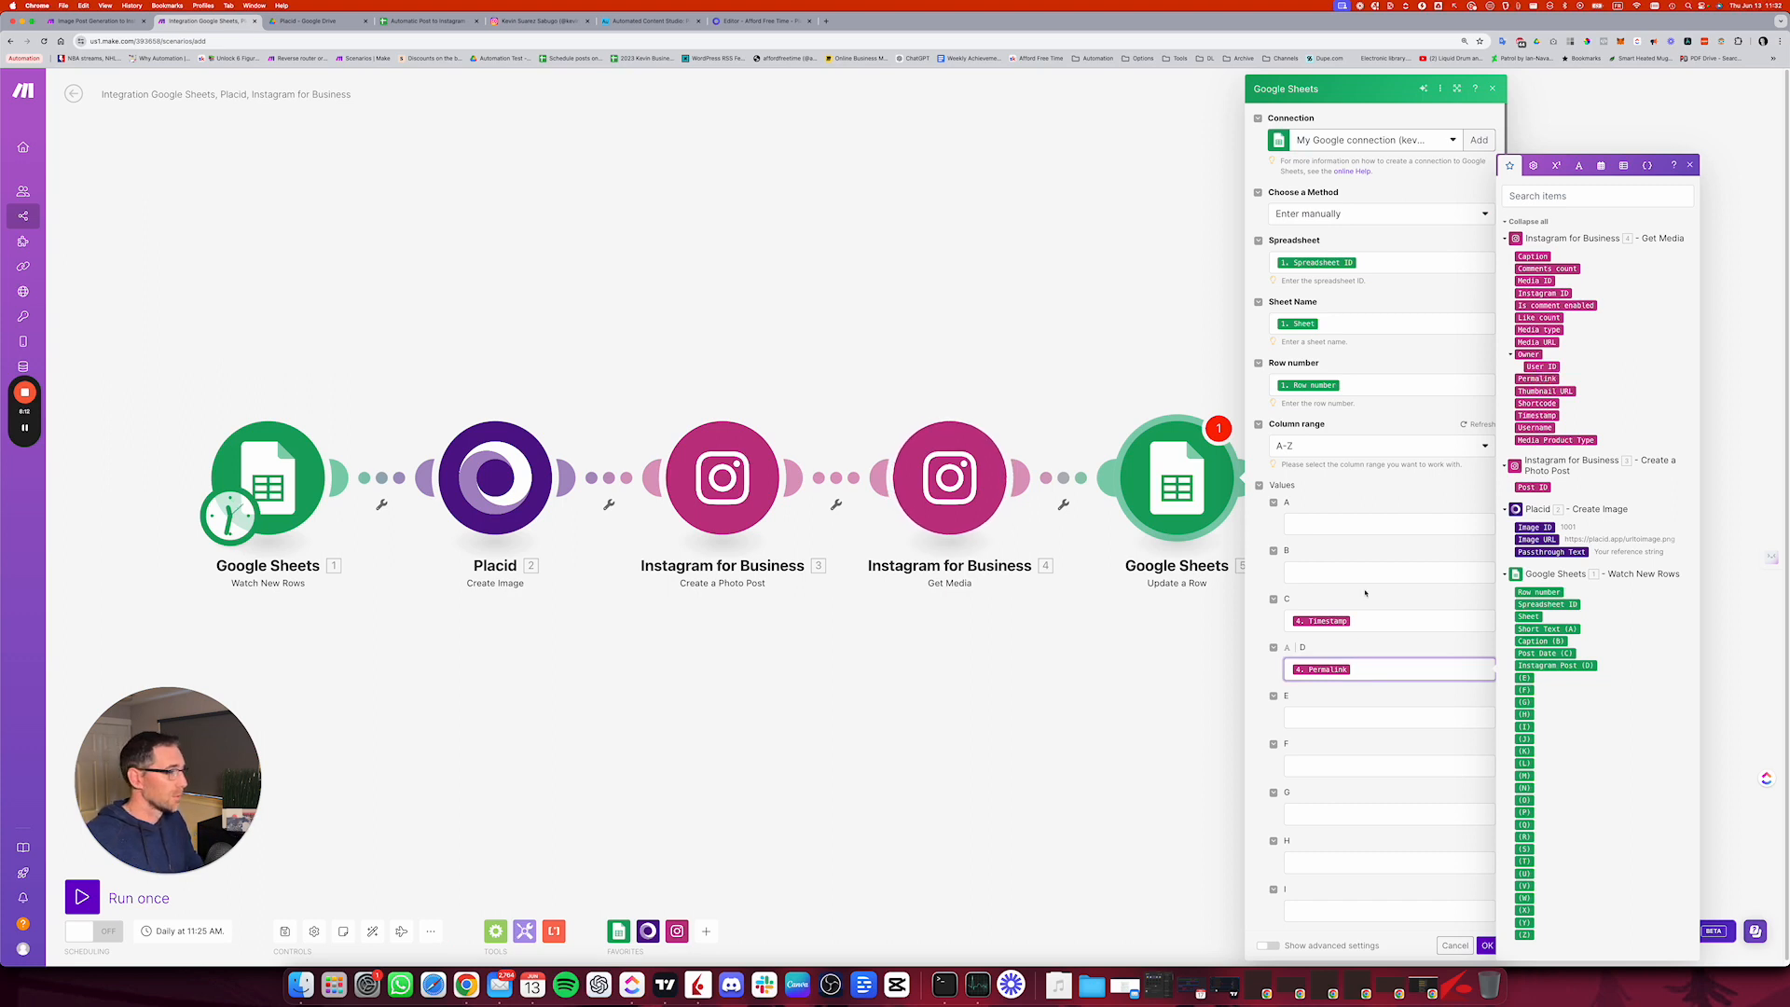
click(1460, 946)
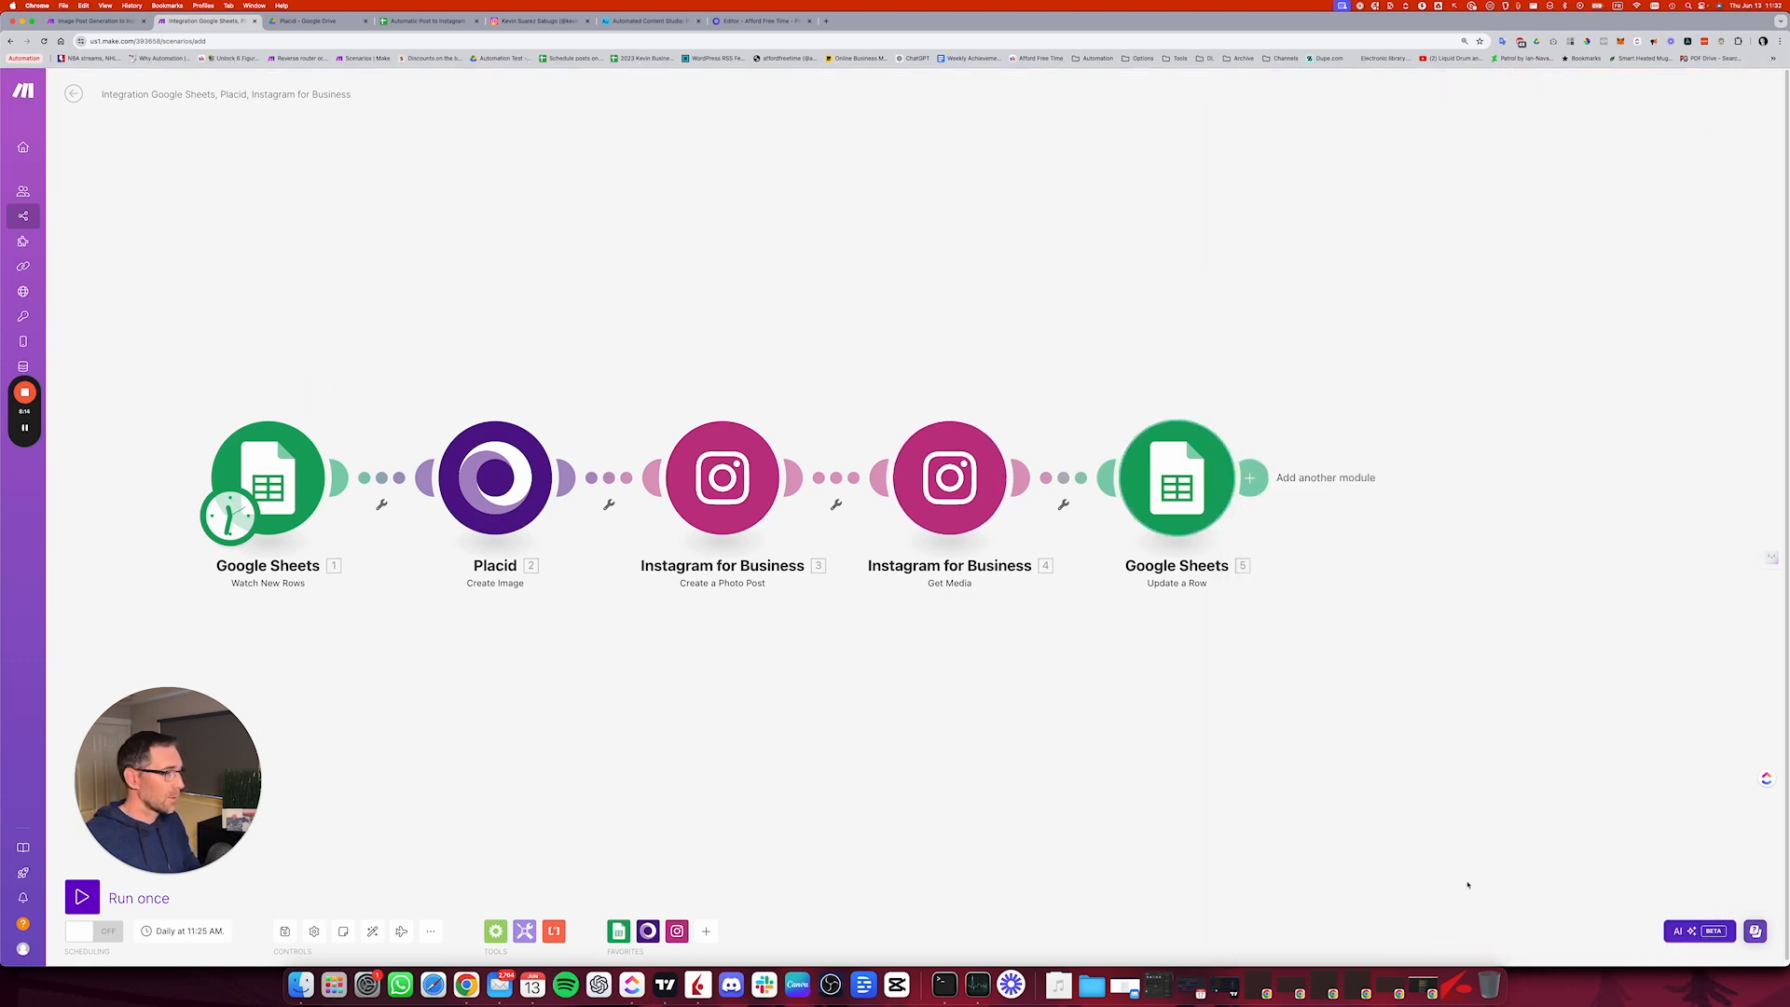
click(283, 932)
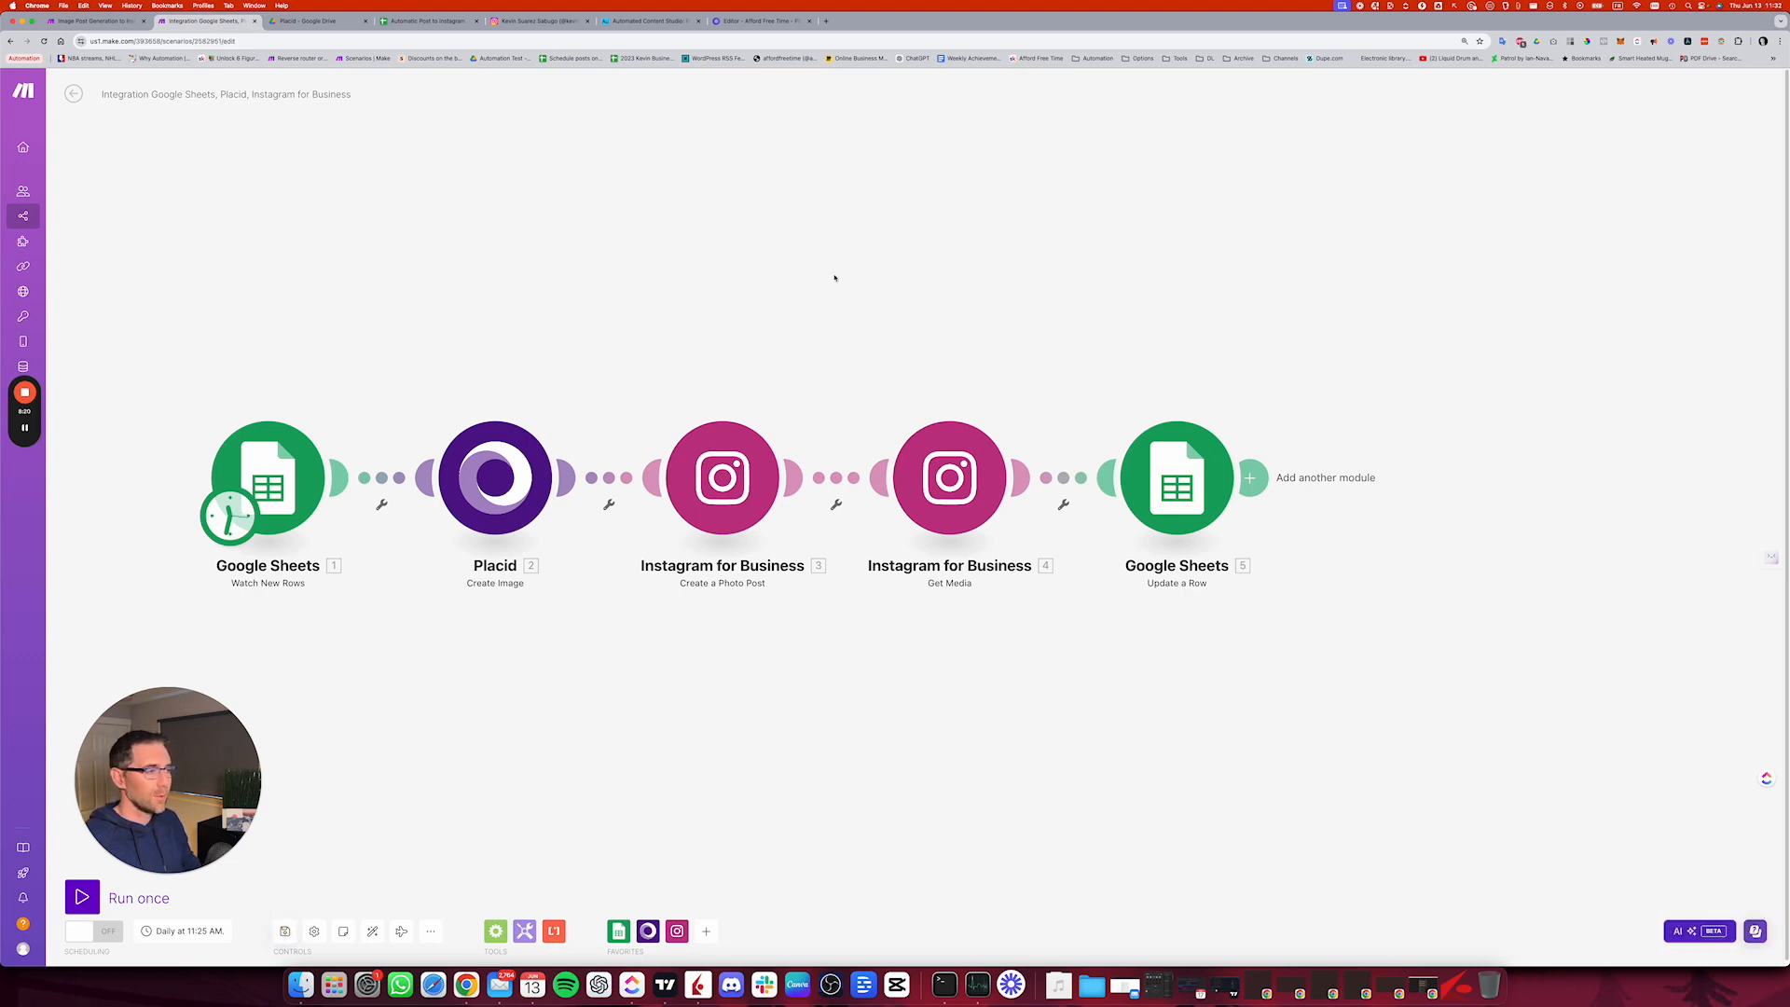
scroll(808, 297, left, 1)
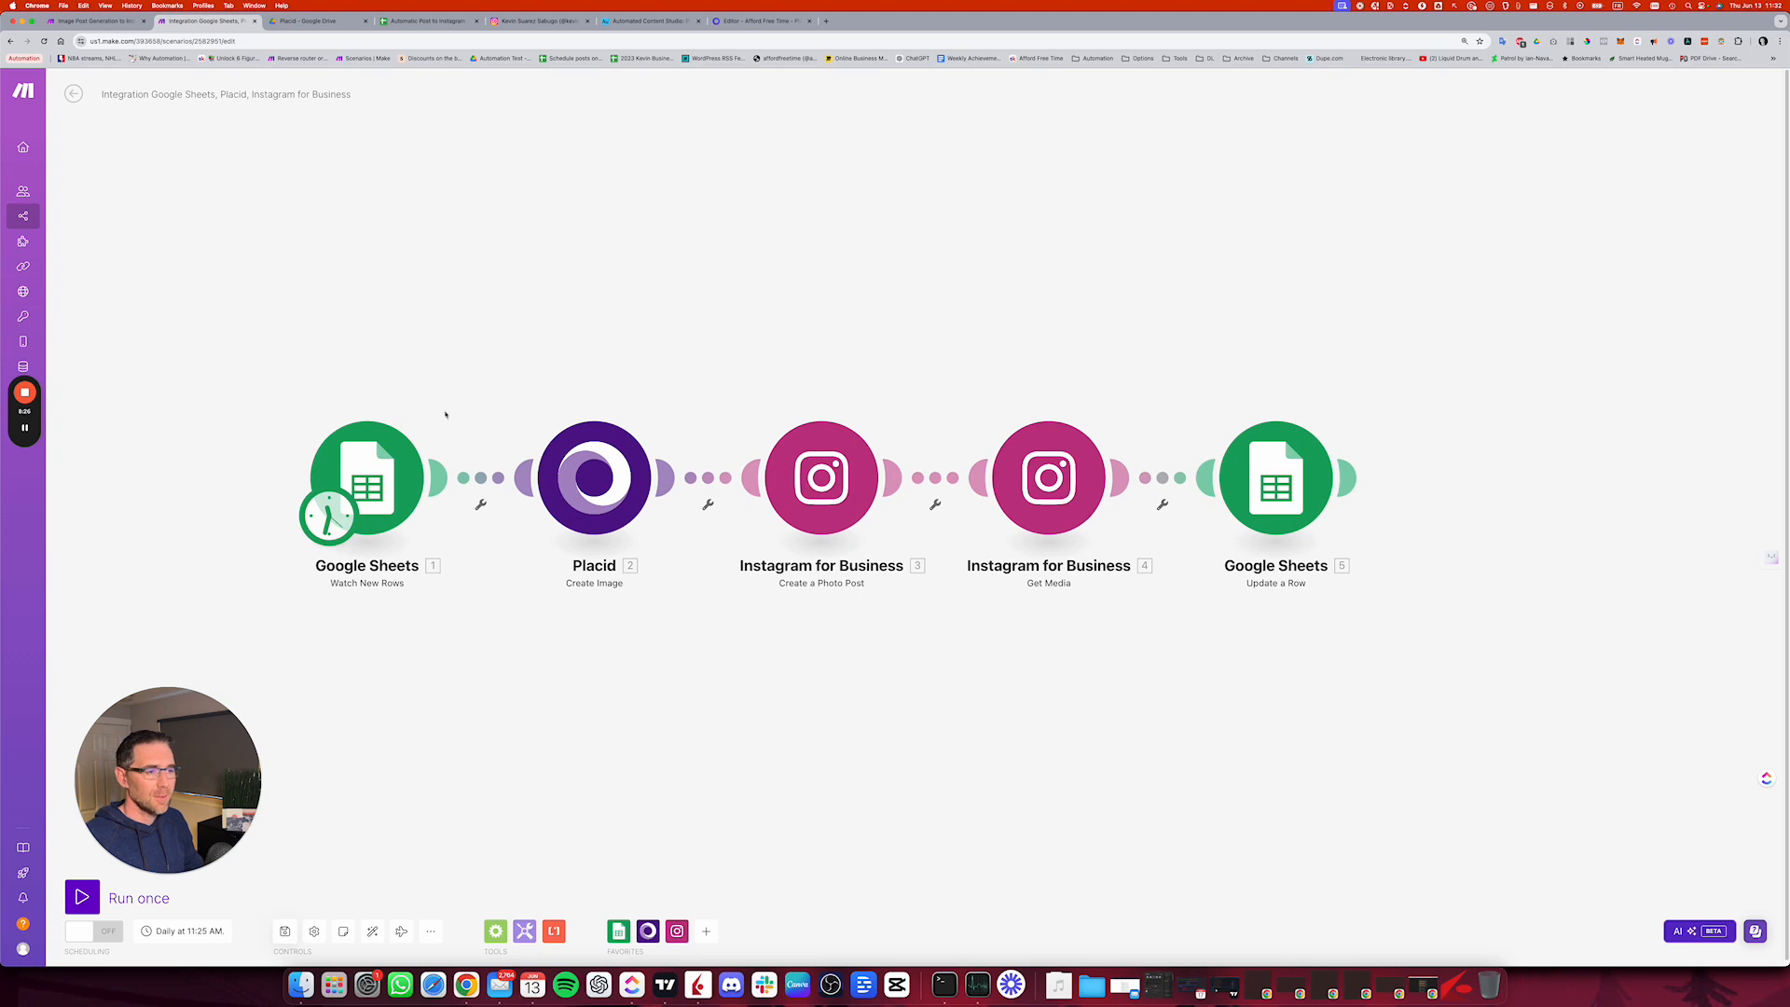
click(398, 461)
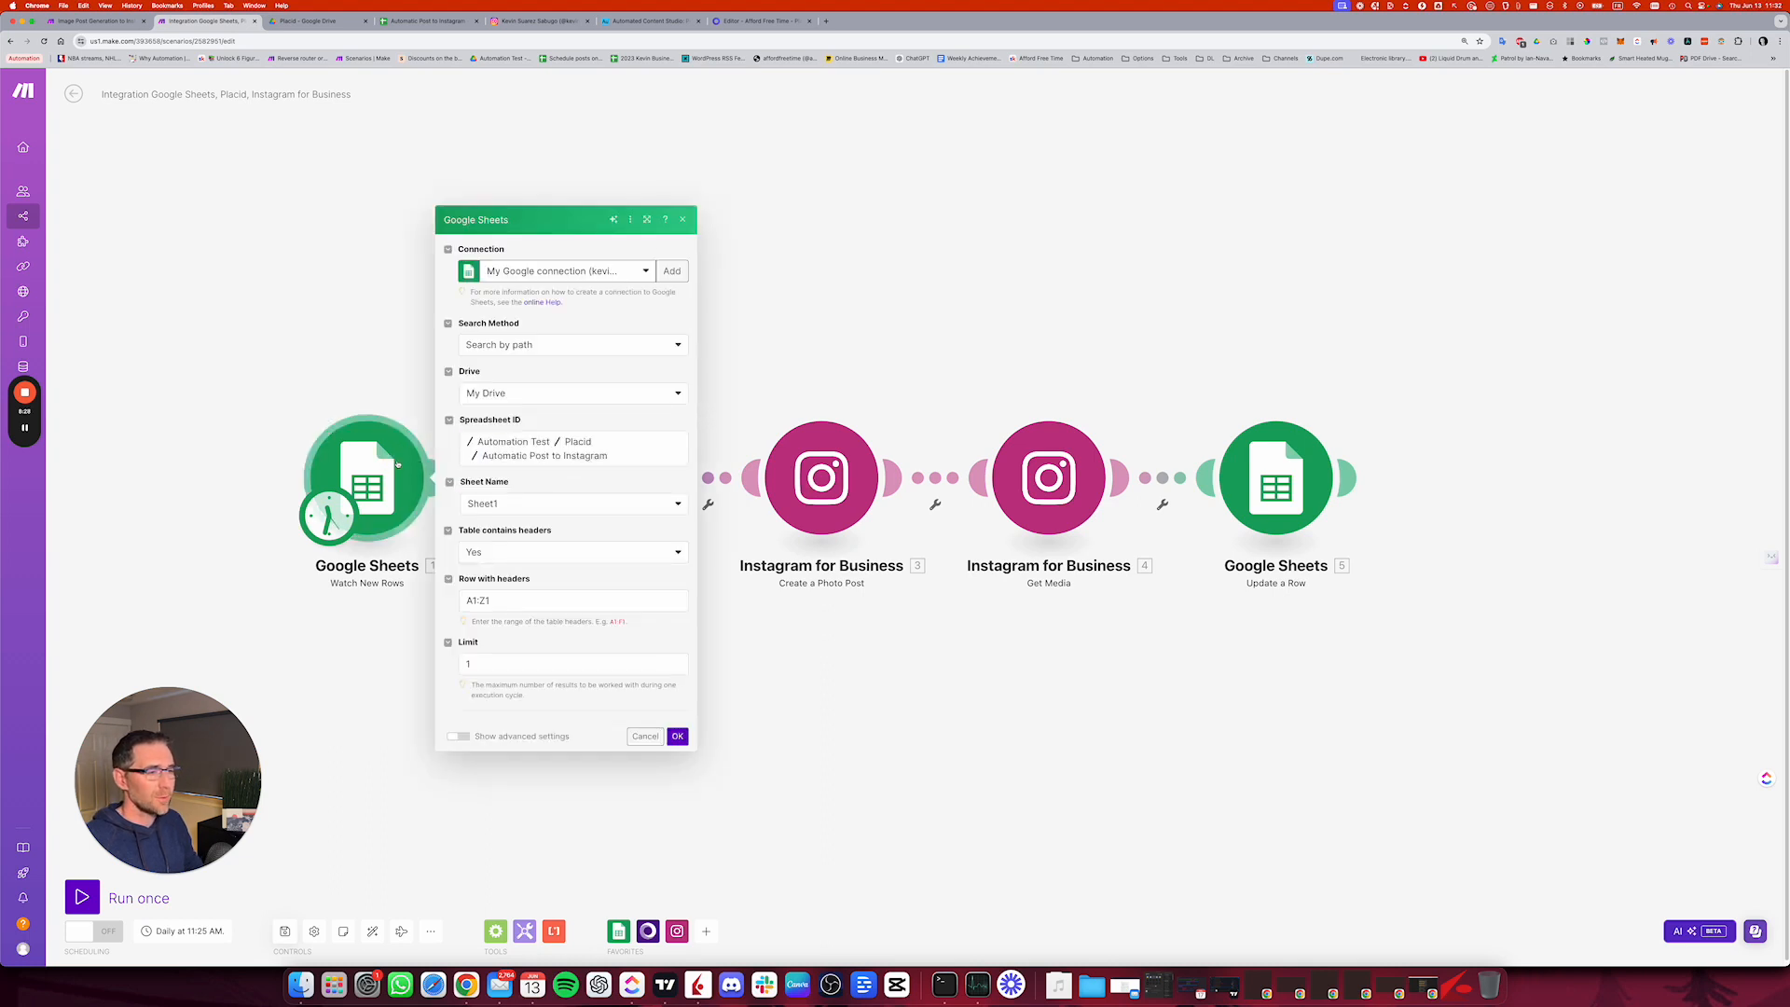
right_click(399, 463)
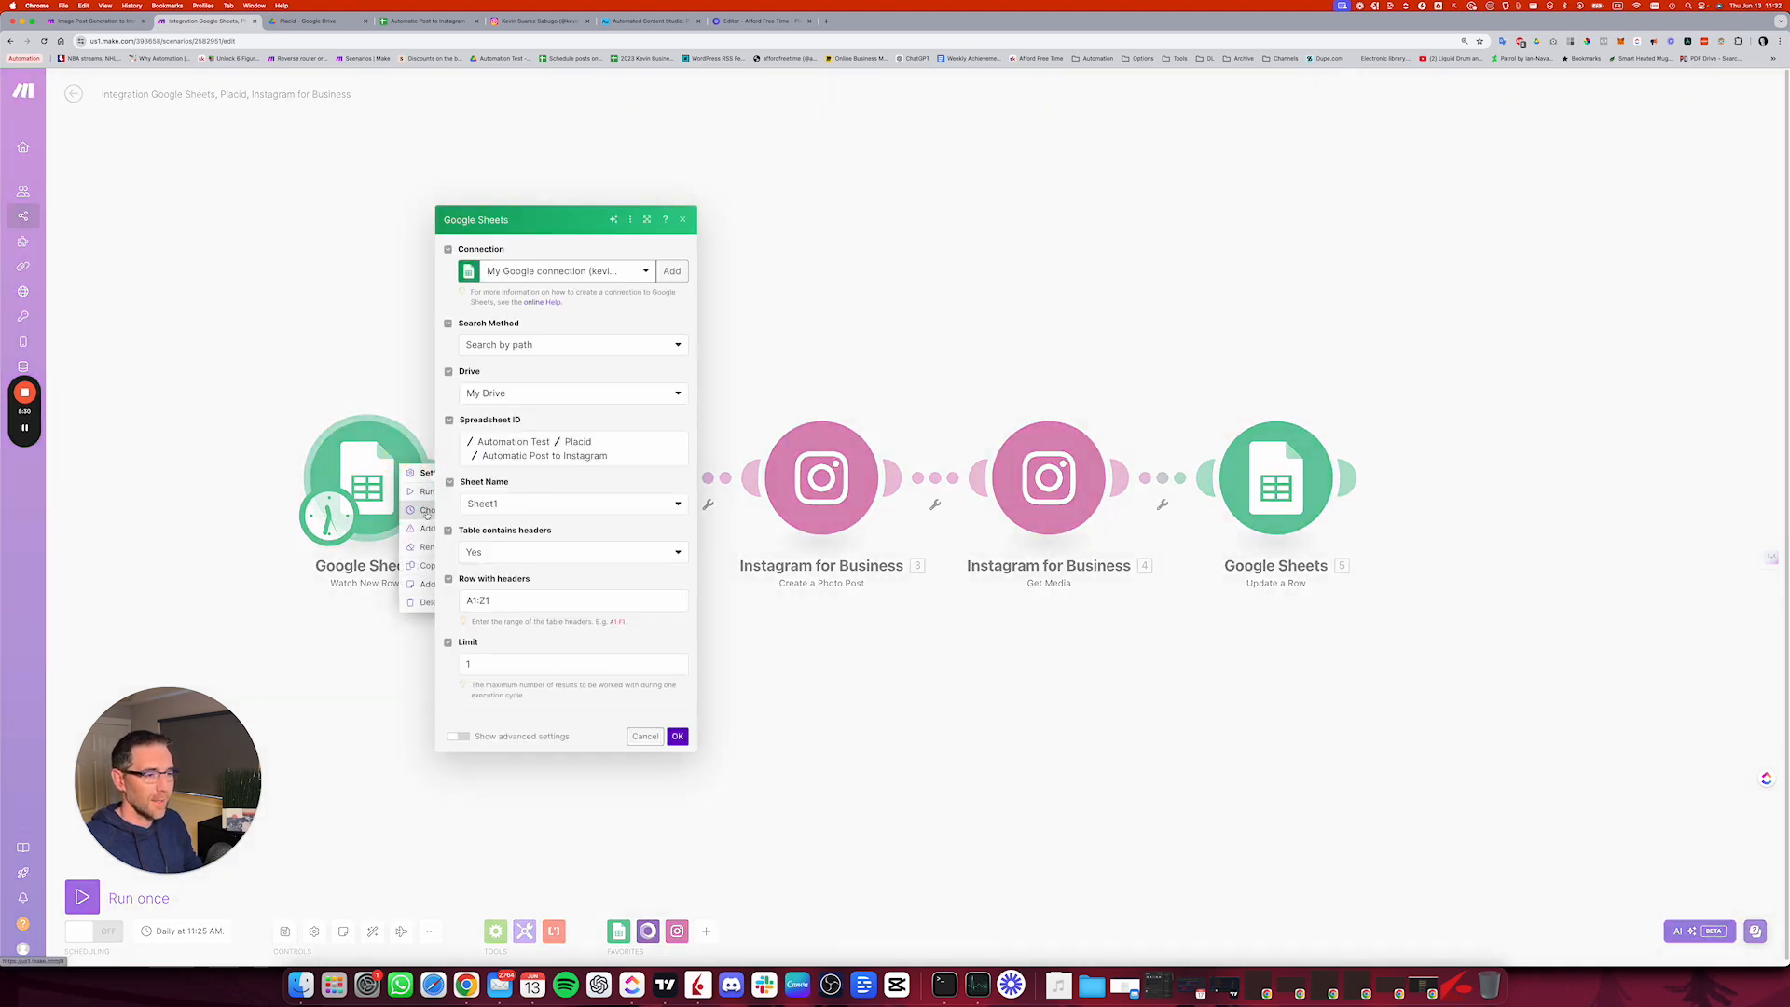
click(426, 514)
click(482, 627)
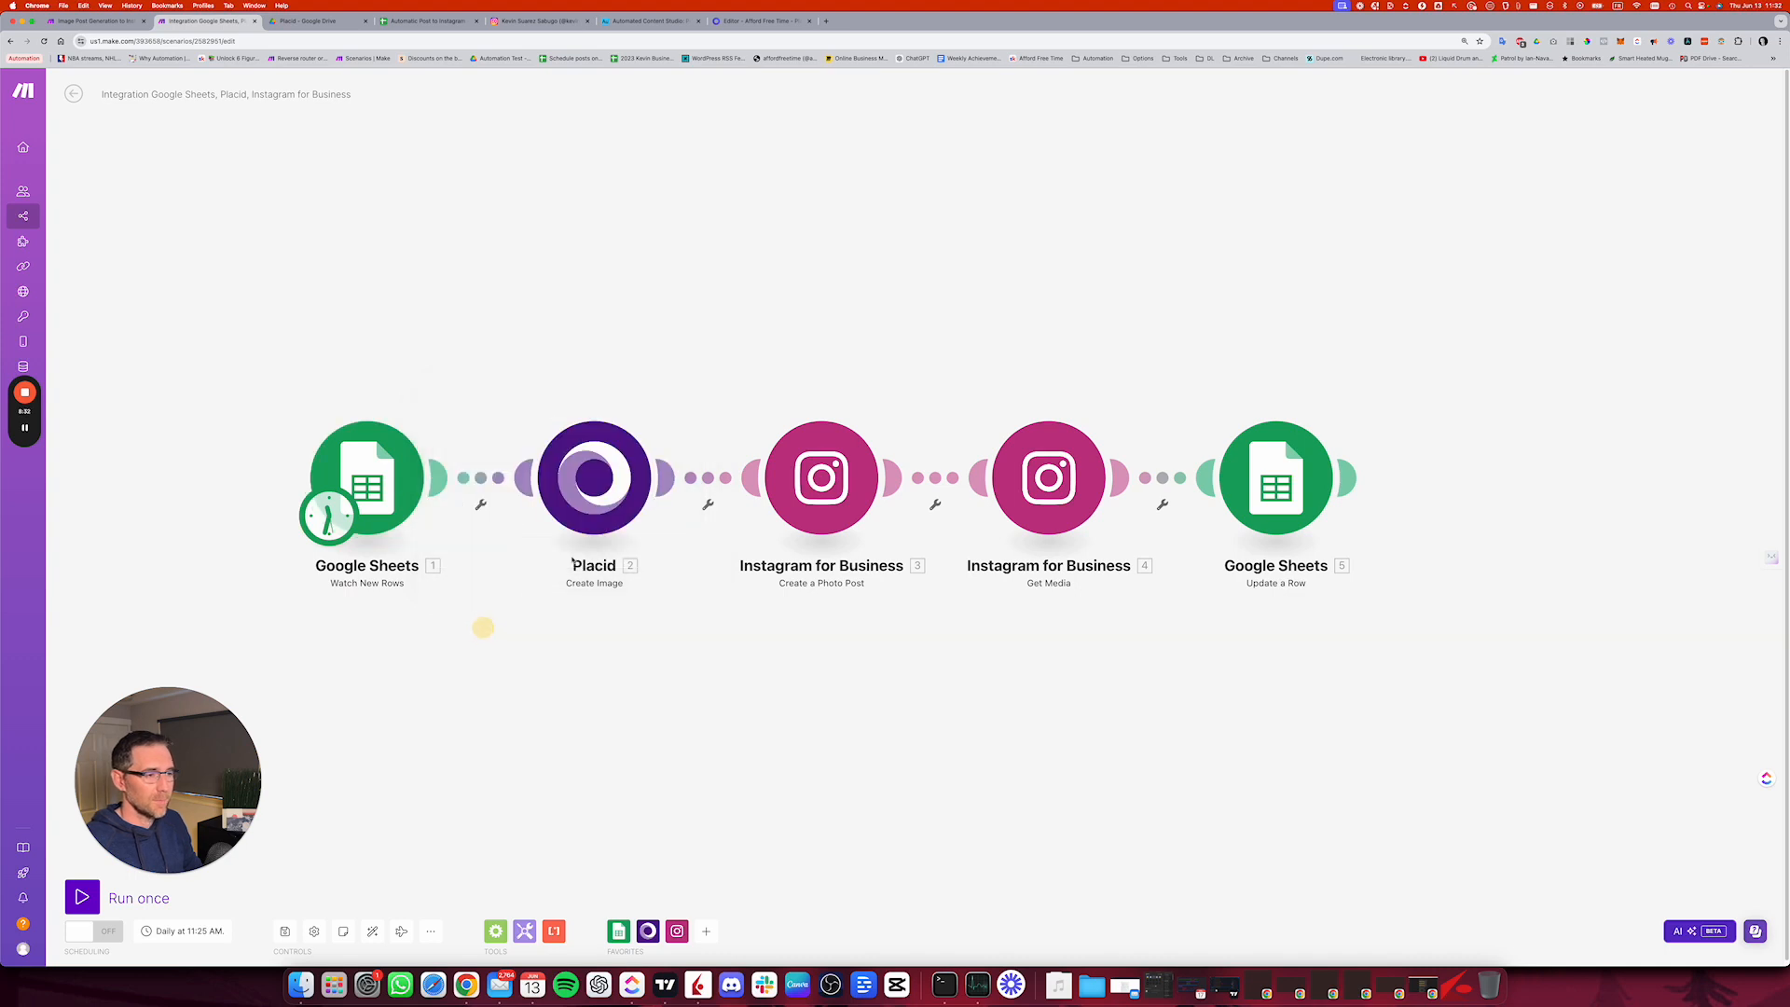
Step: Set Watch New Rows to start from manually chosen row 4, checking that row in the Automatic Post to Instagram sheet before confirming
right_click(381, 485)
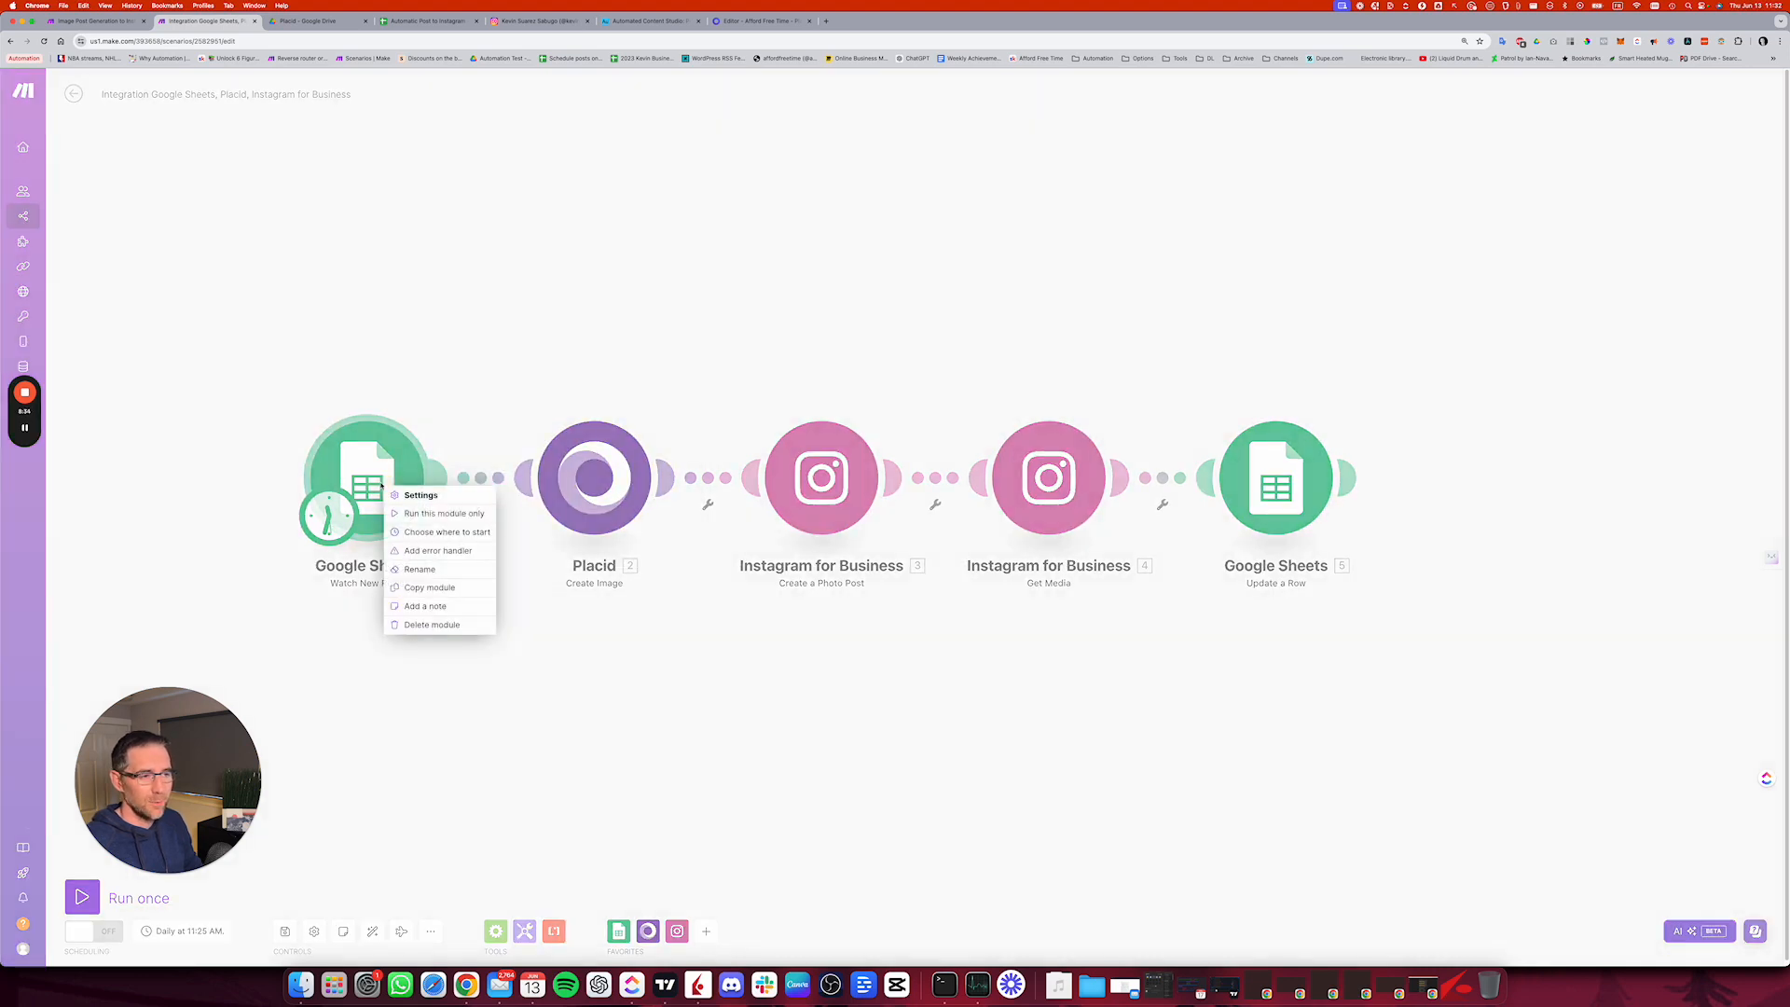
click(443, 533)
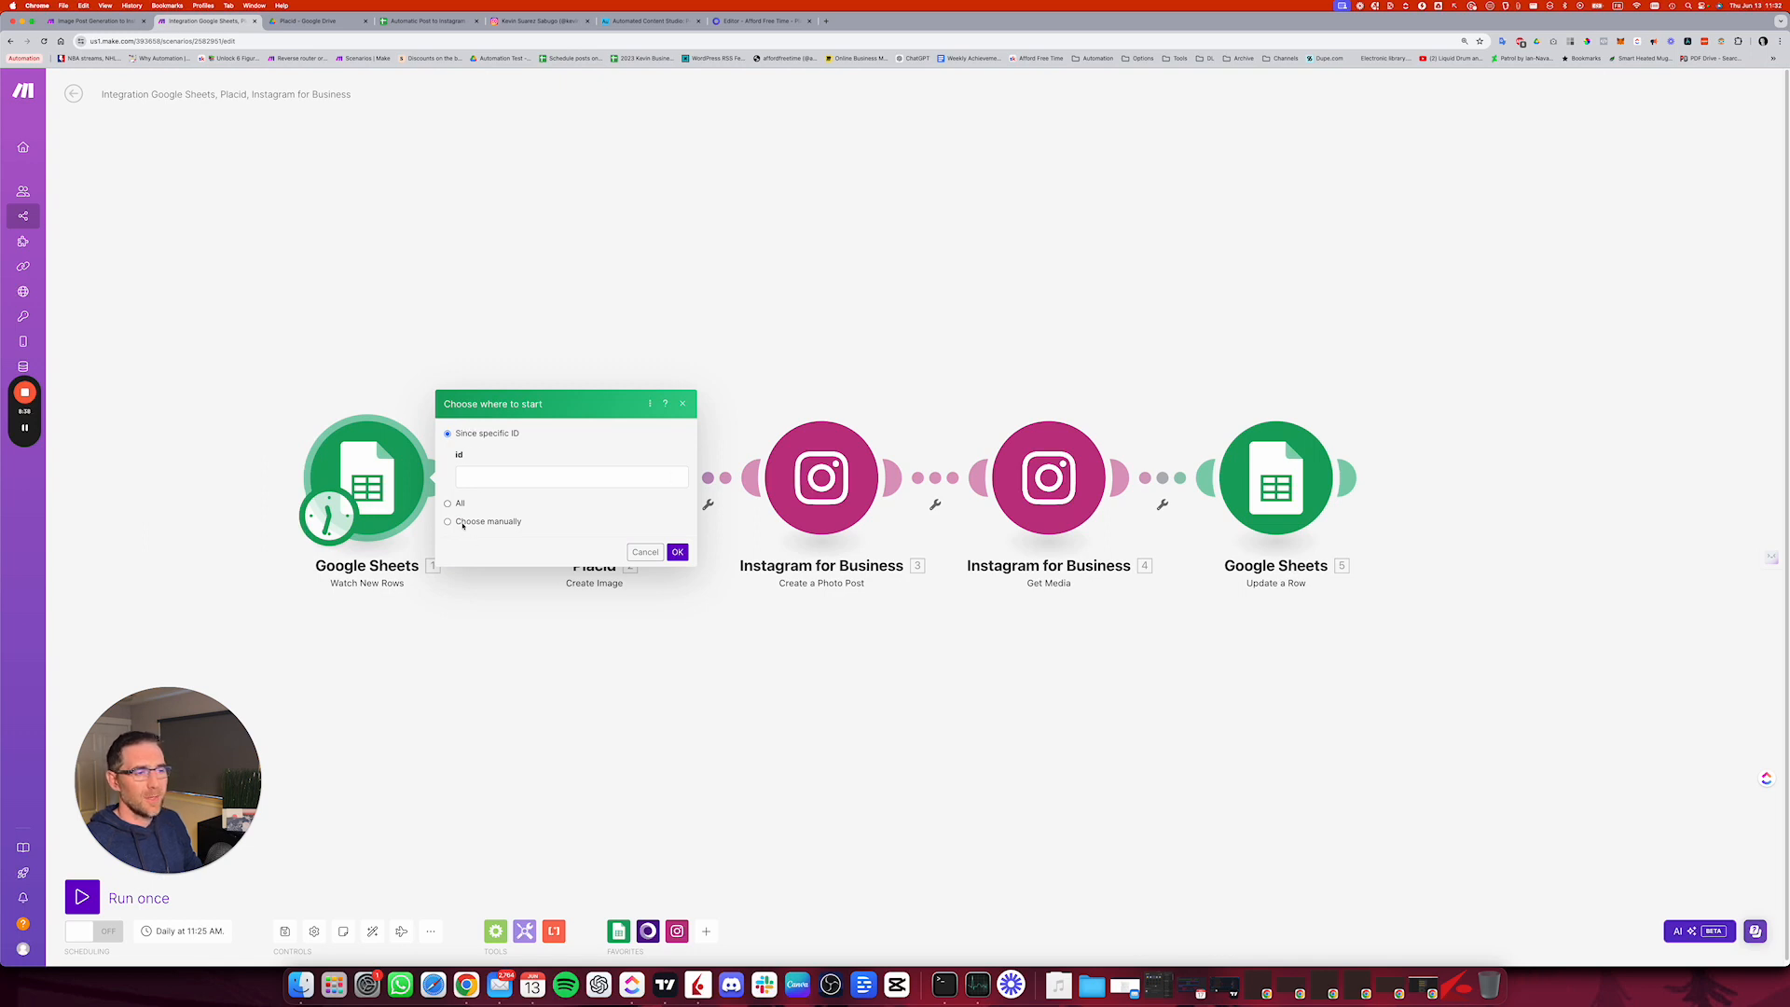
click(466, 523)
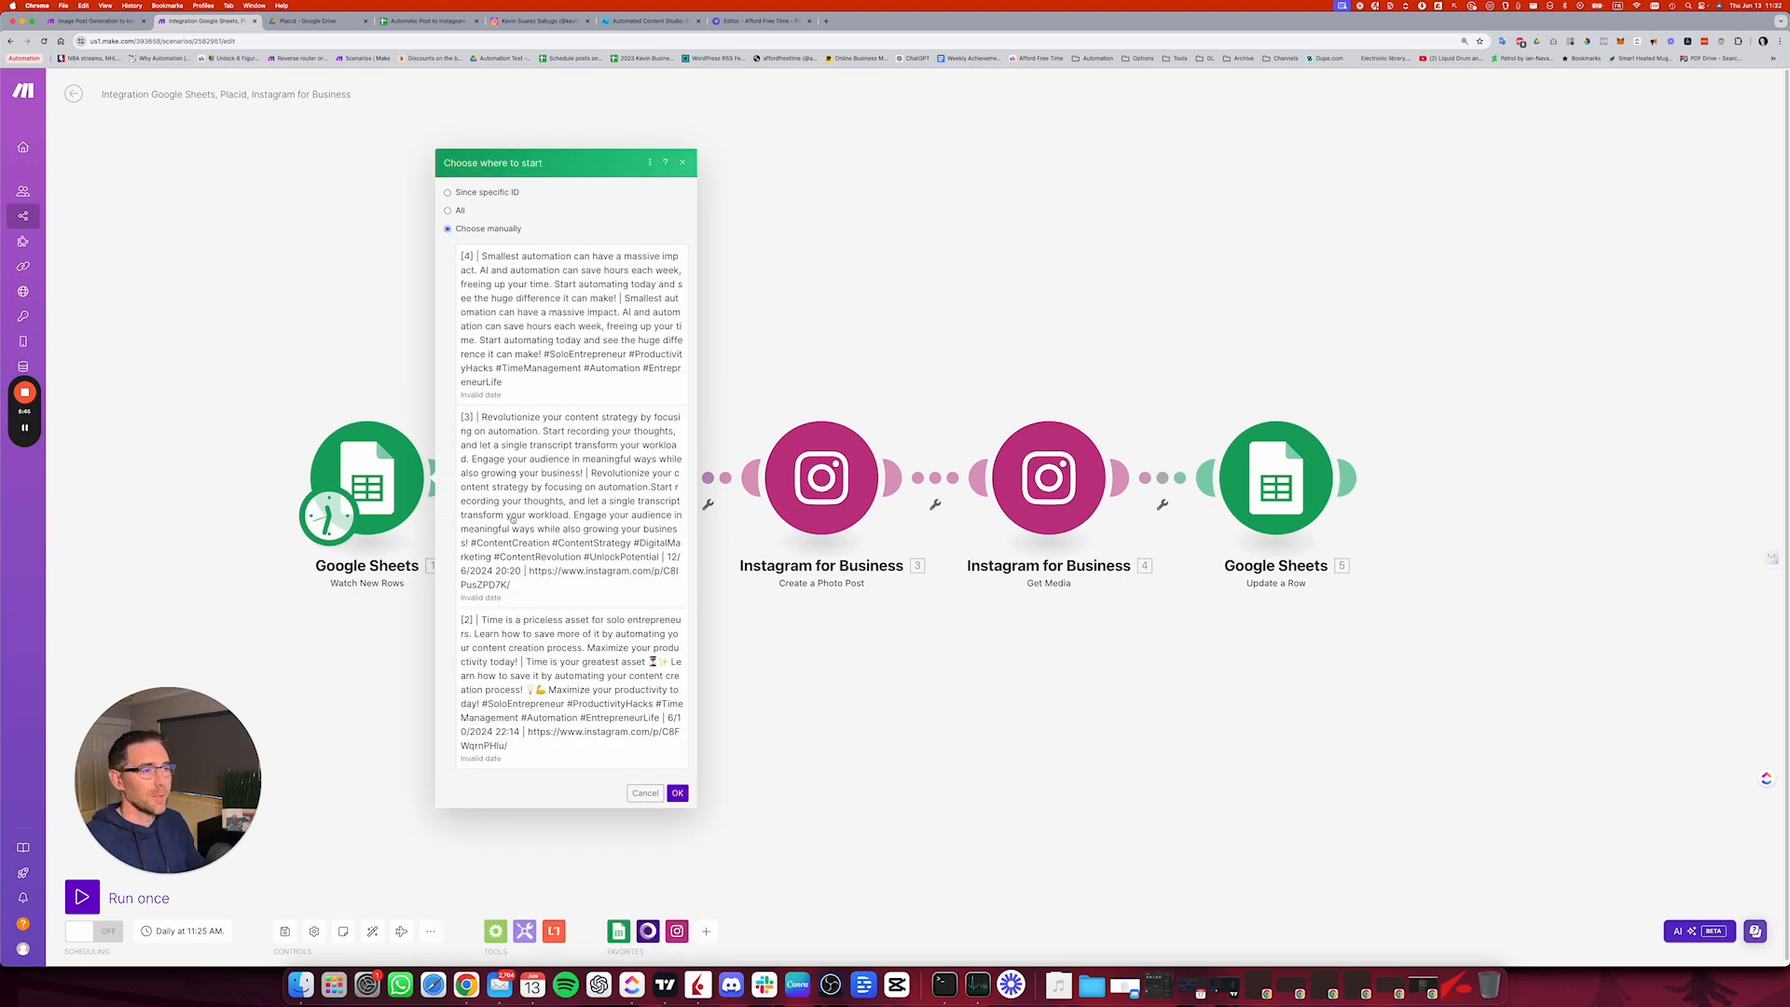
click(574, 315)
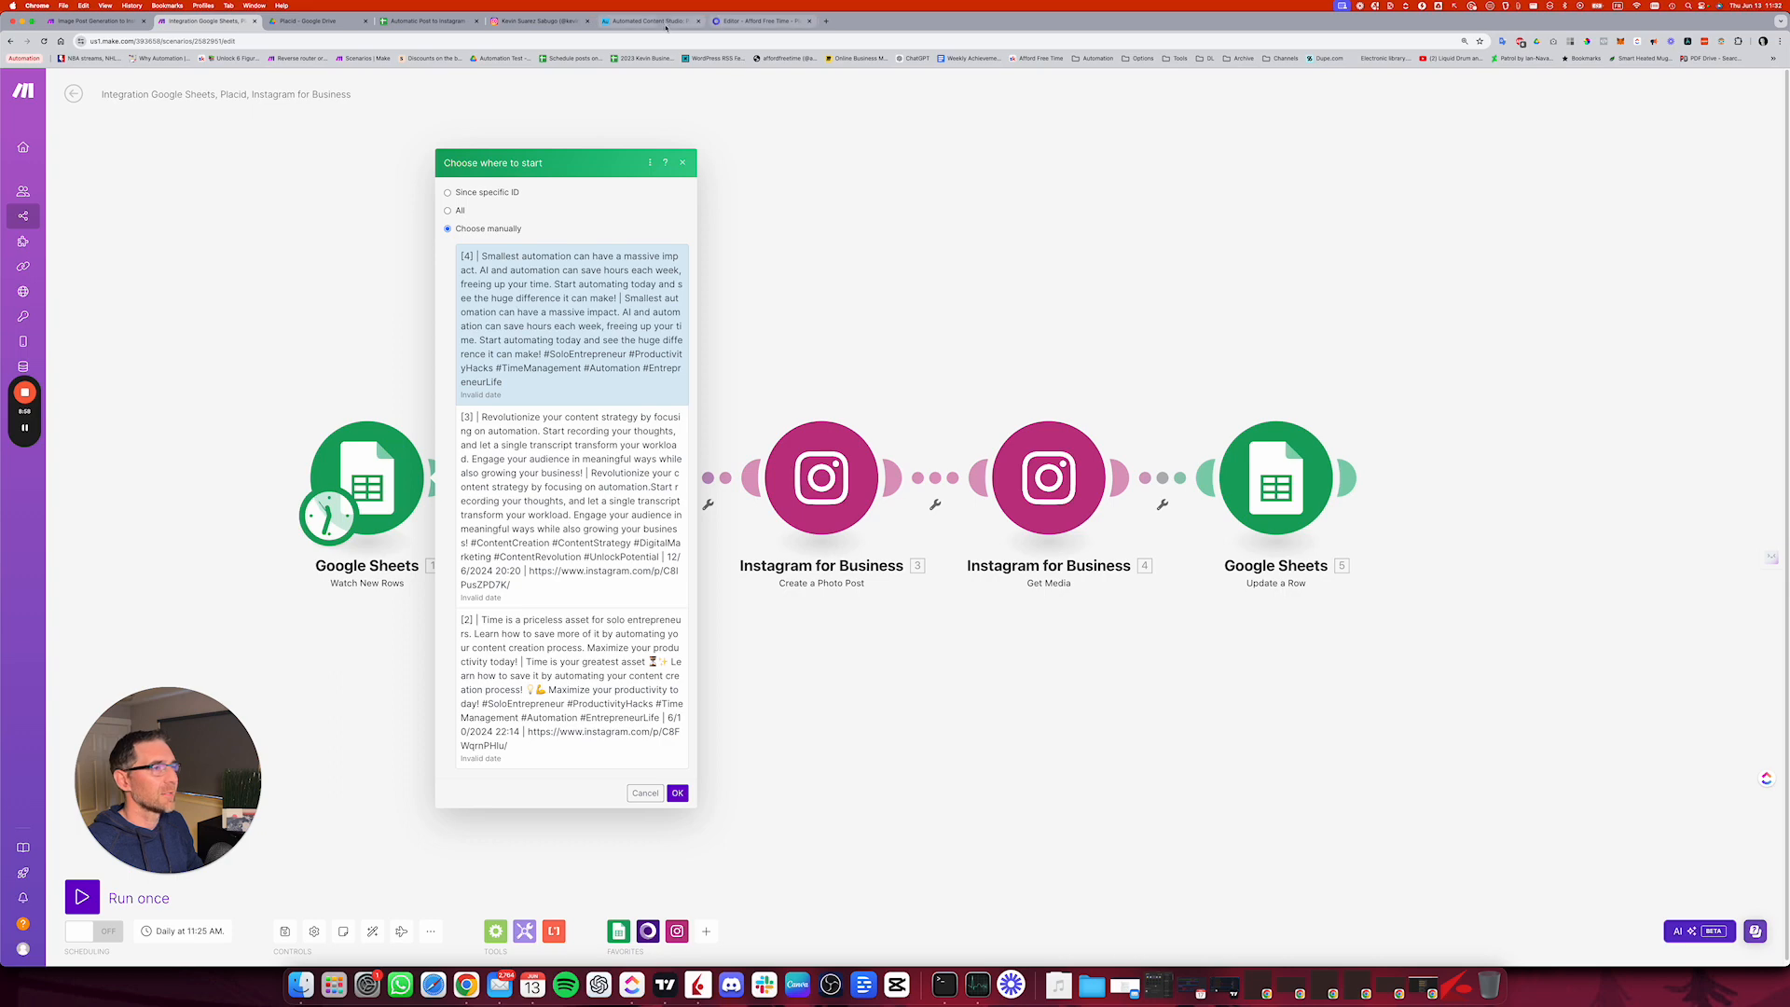
click(424, 21)
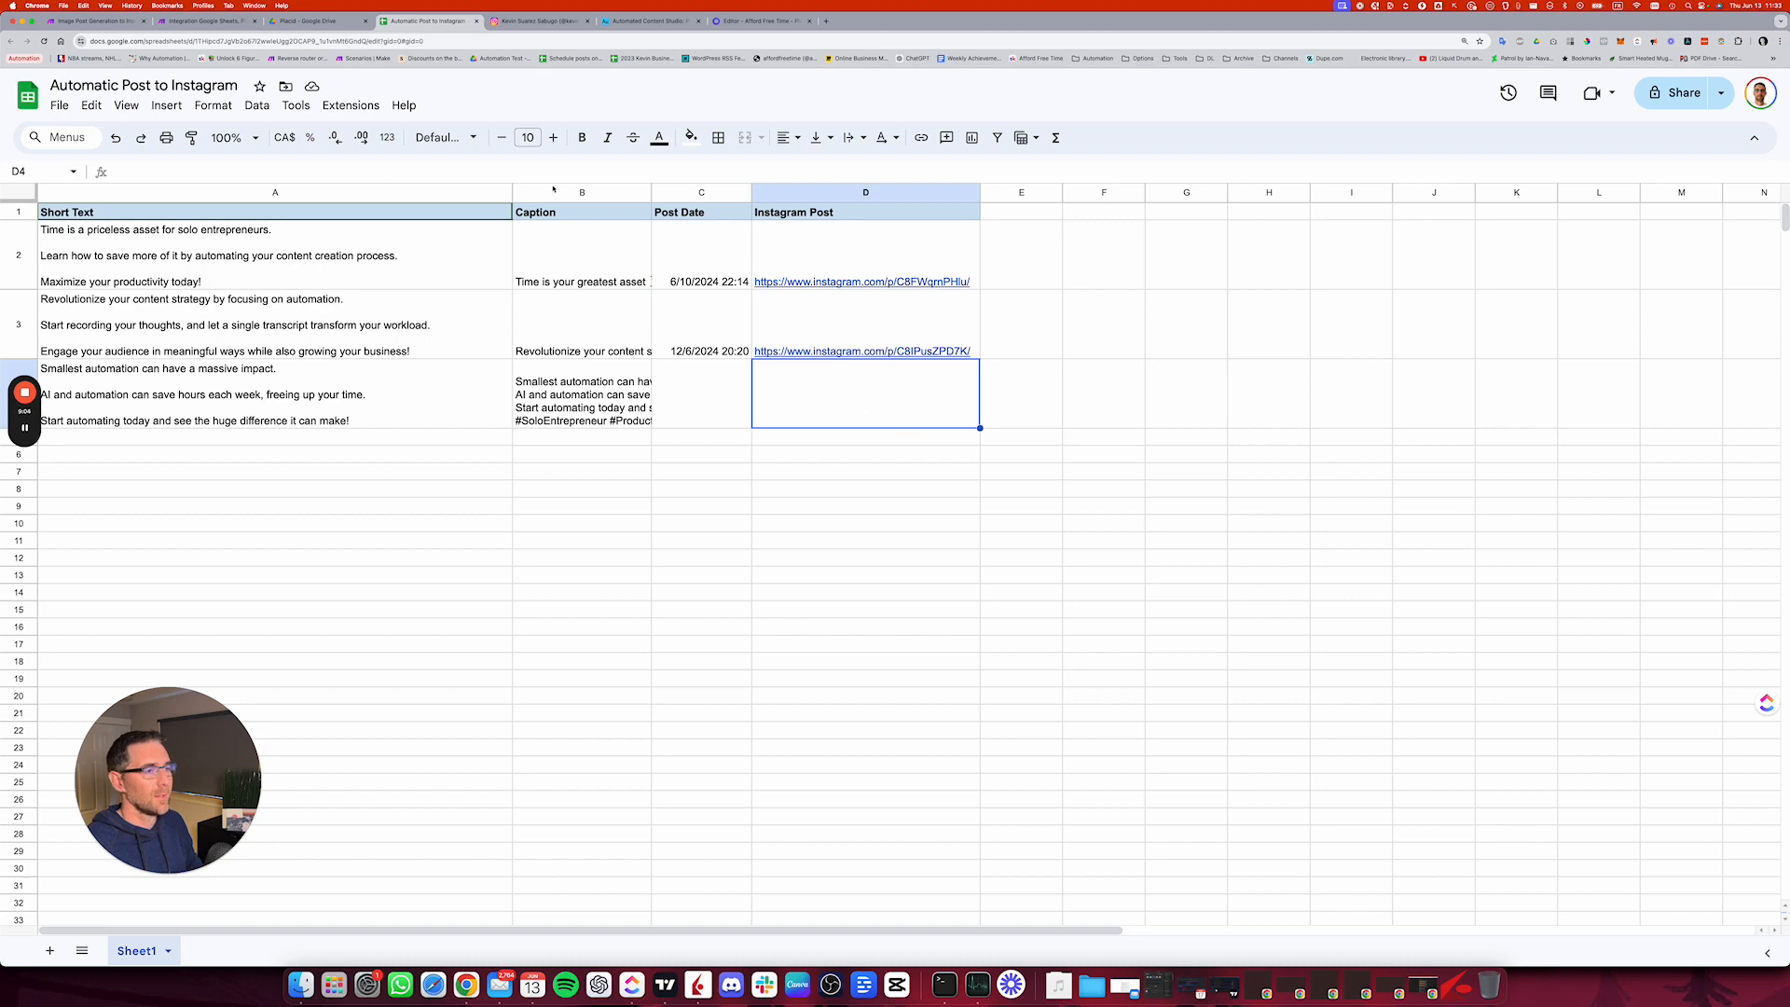
click(209, 21)
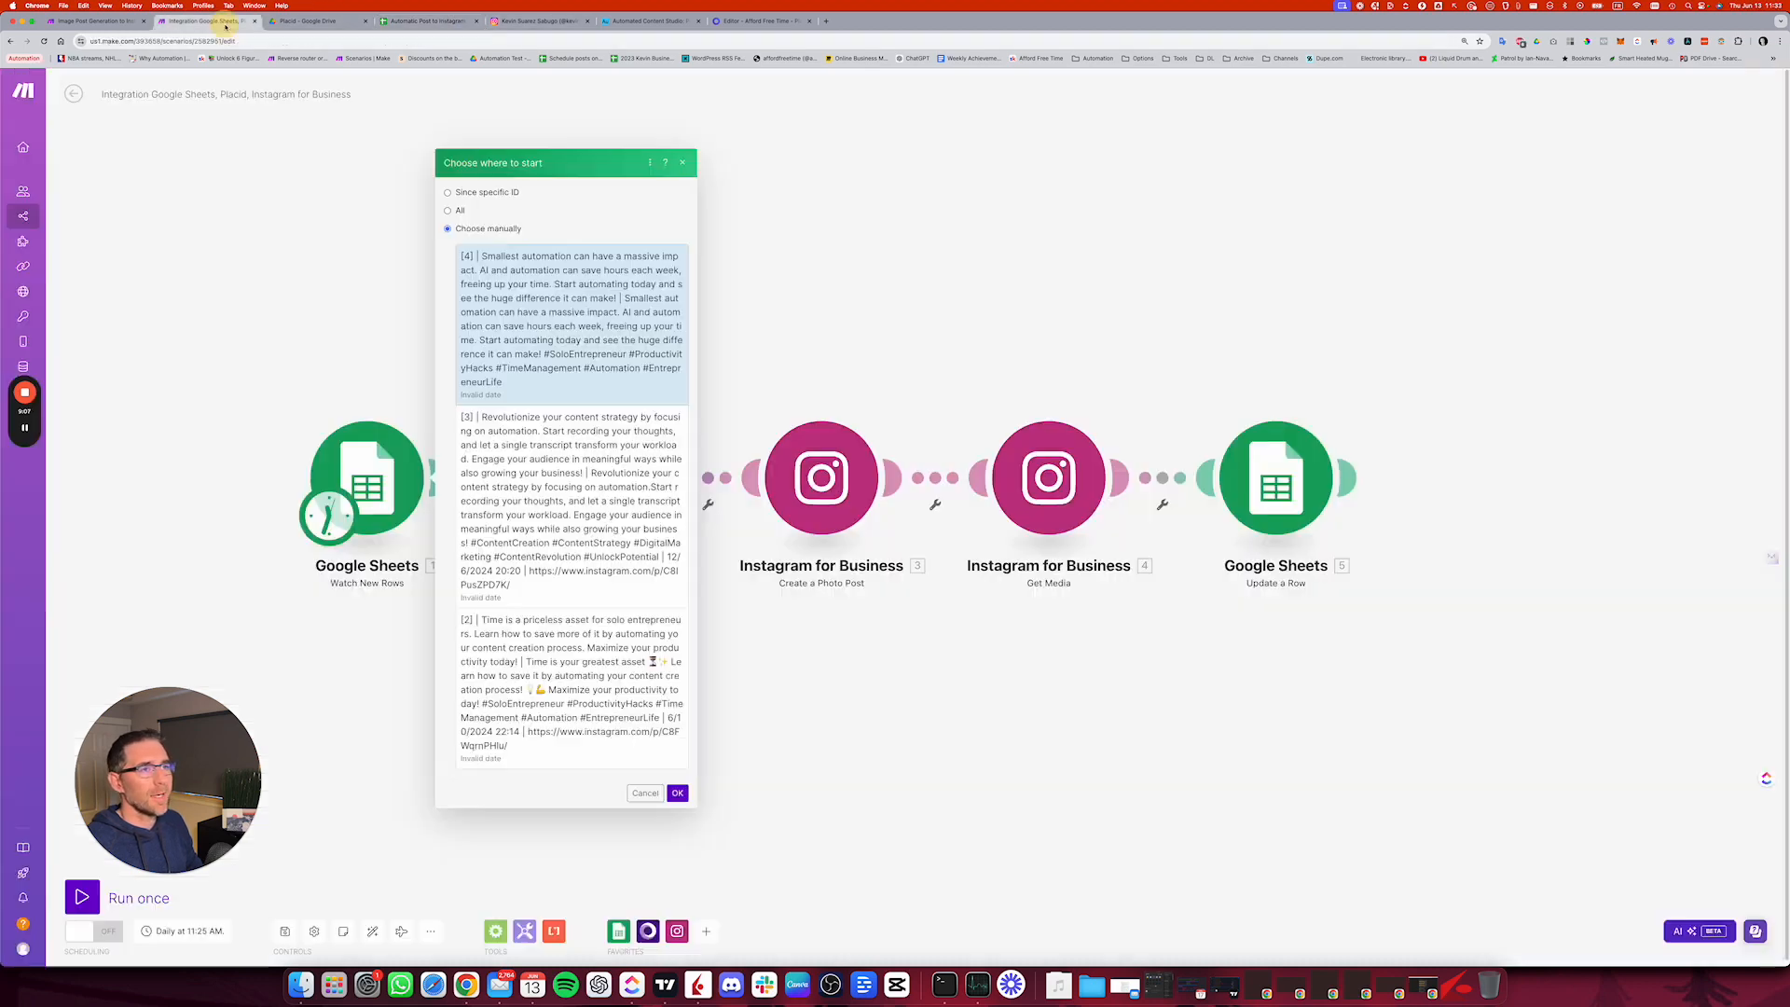
click(678, 793)
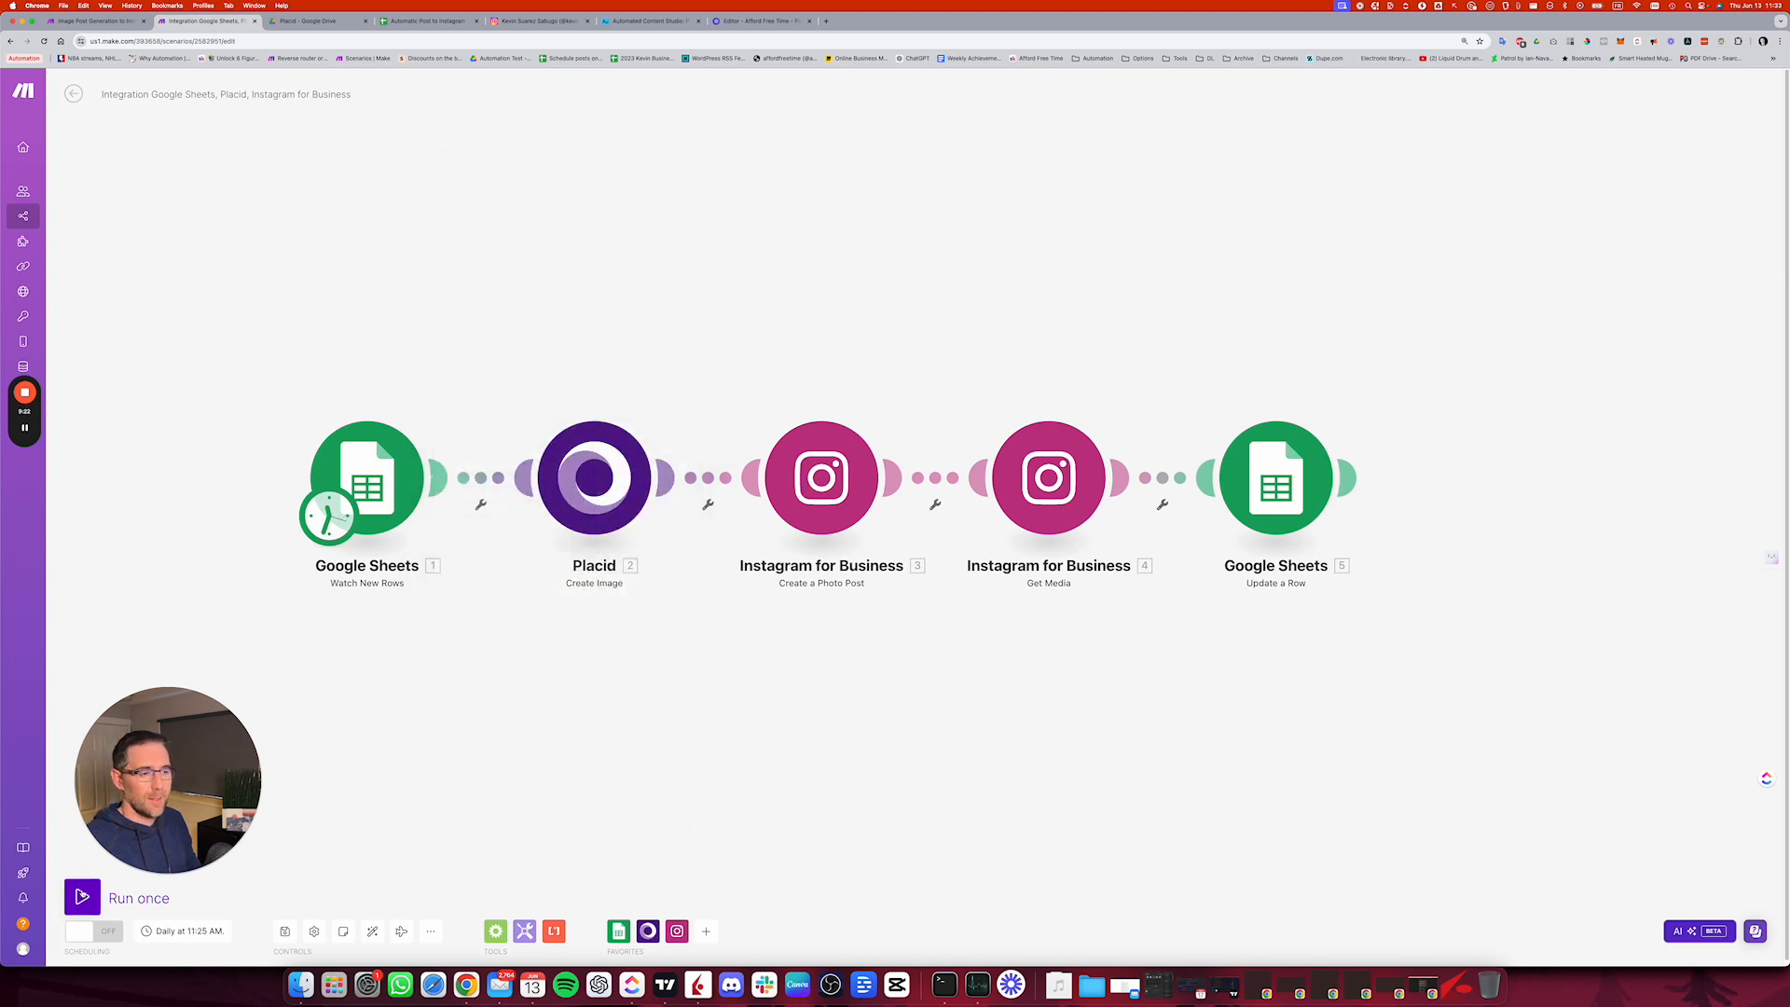
Step: Run the scenario once, view the Instagram profile's existing posts during the run and return to the Make scenario
click(82, 896)
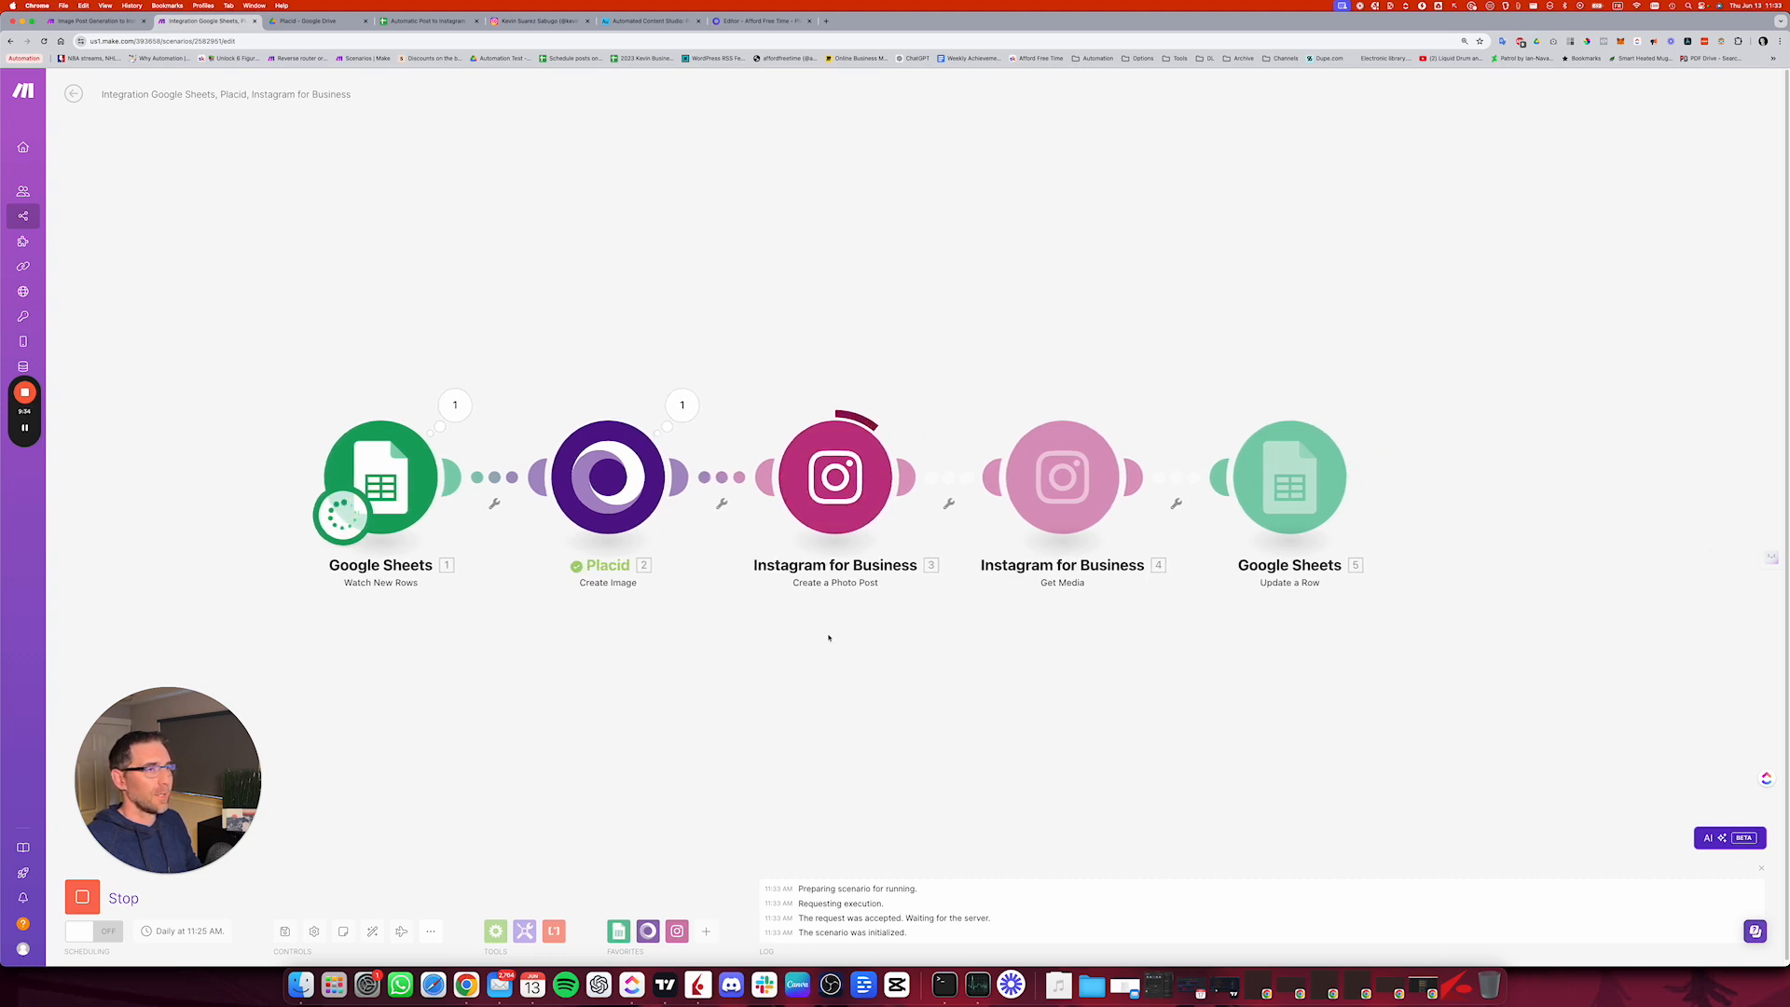
click(530, 23)
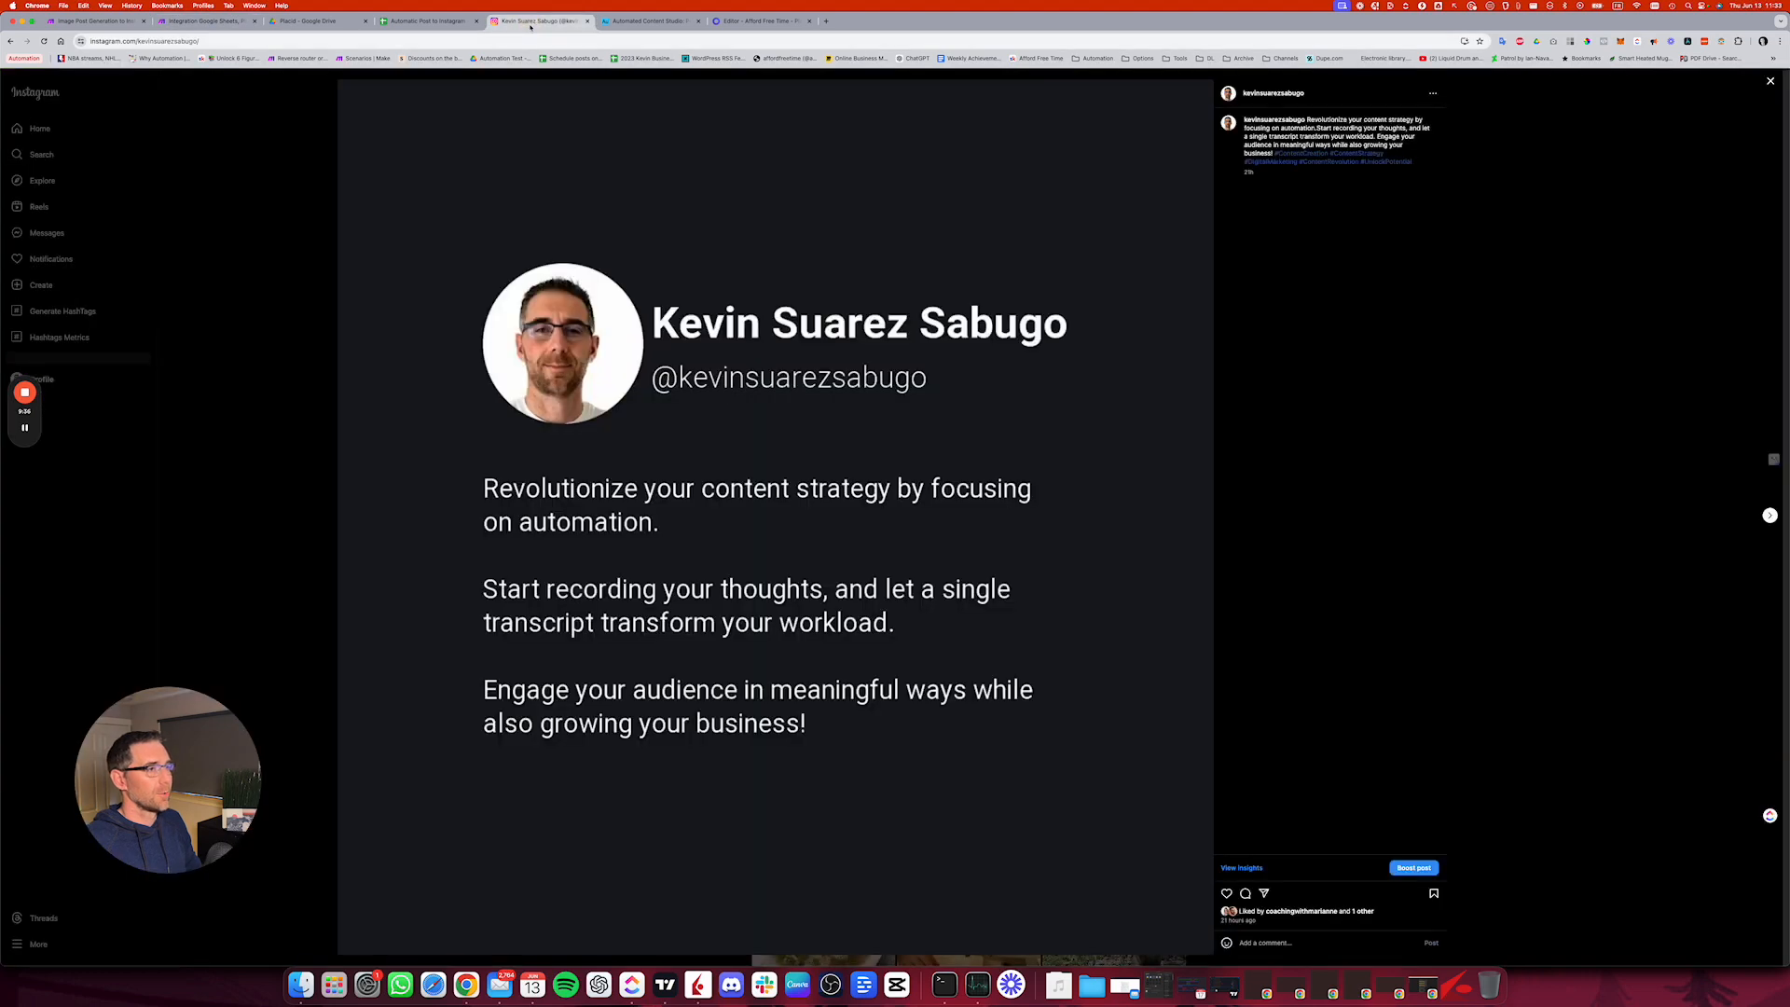
mouse_move(1270, 91)
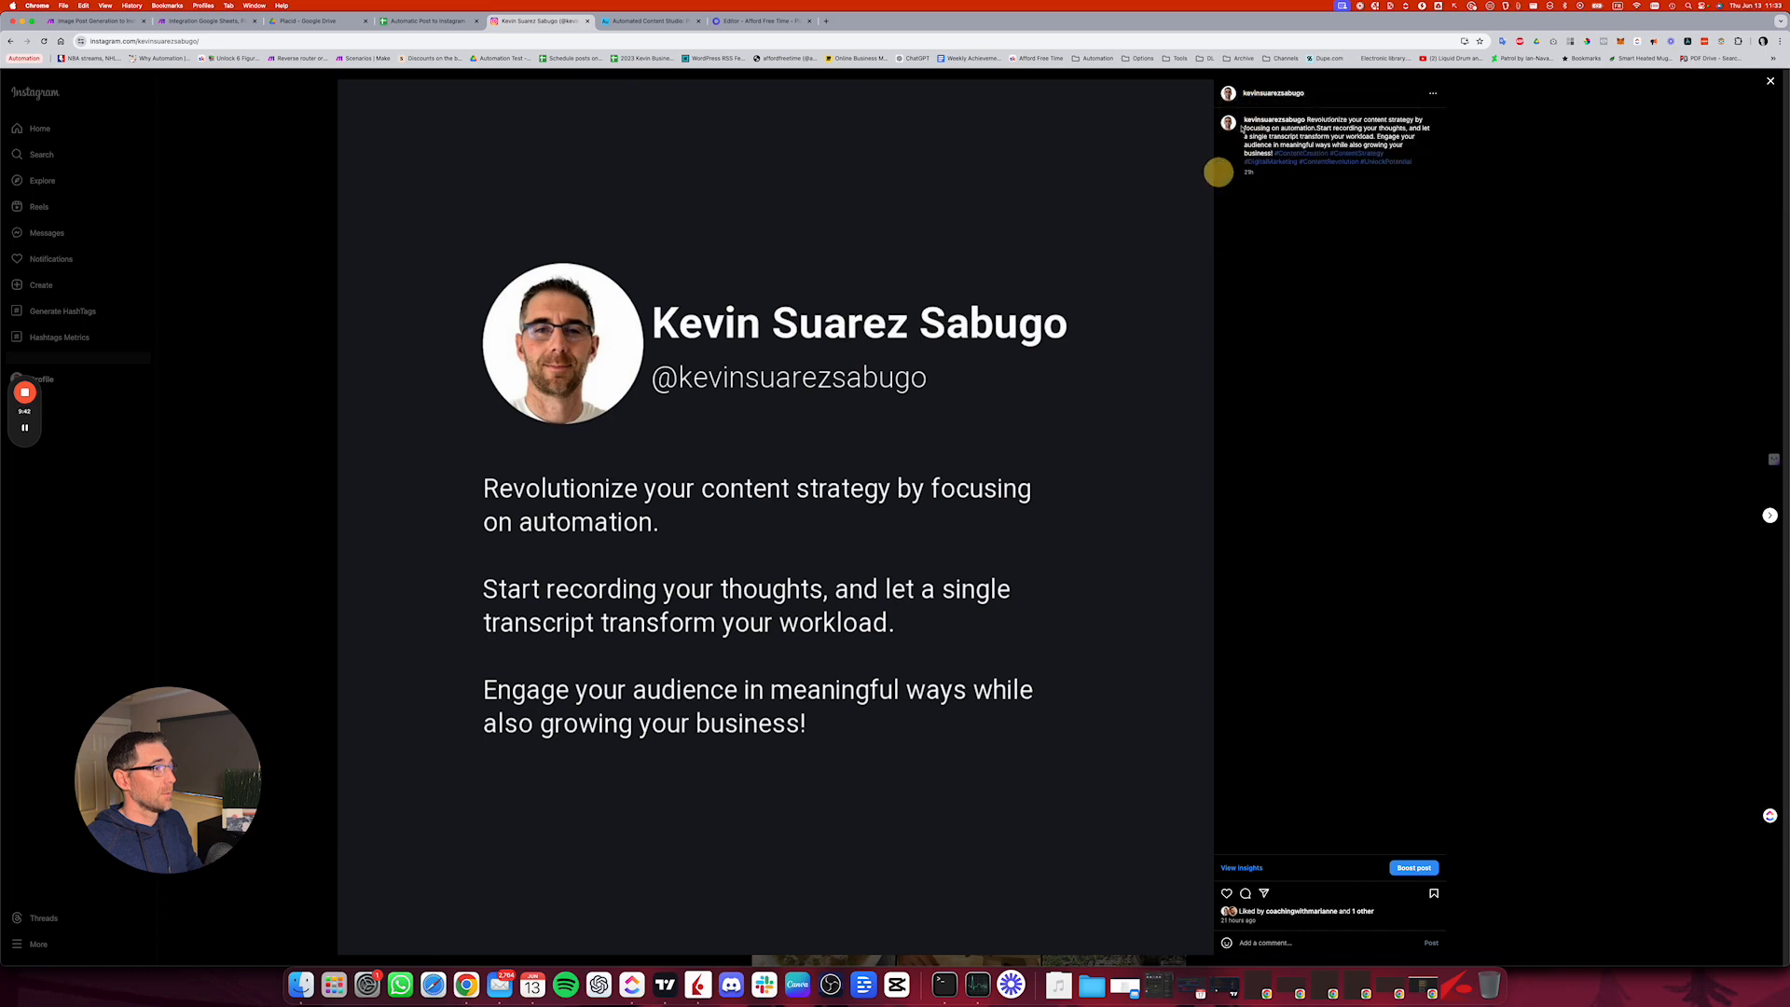
mouse_move(1230, 124)
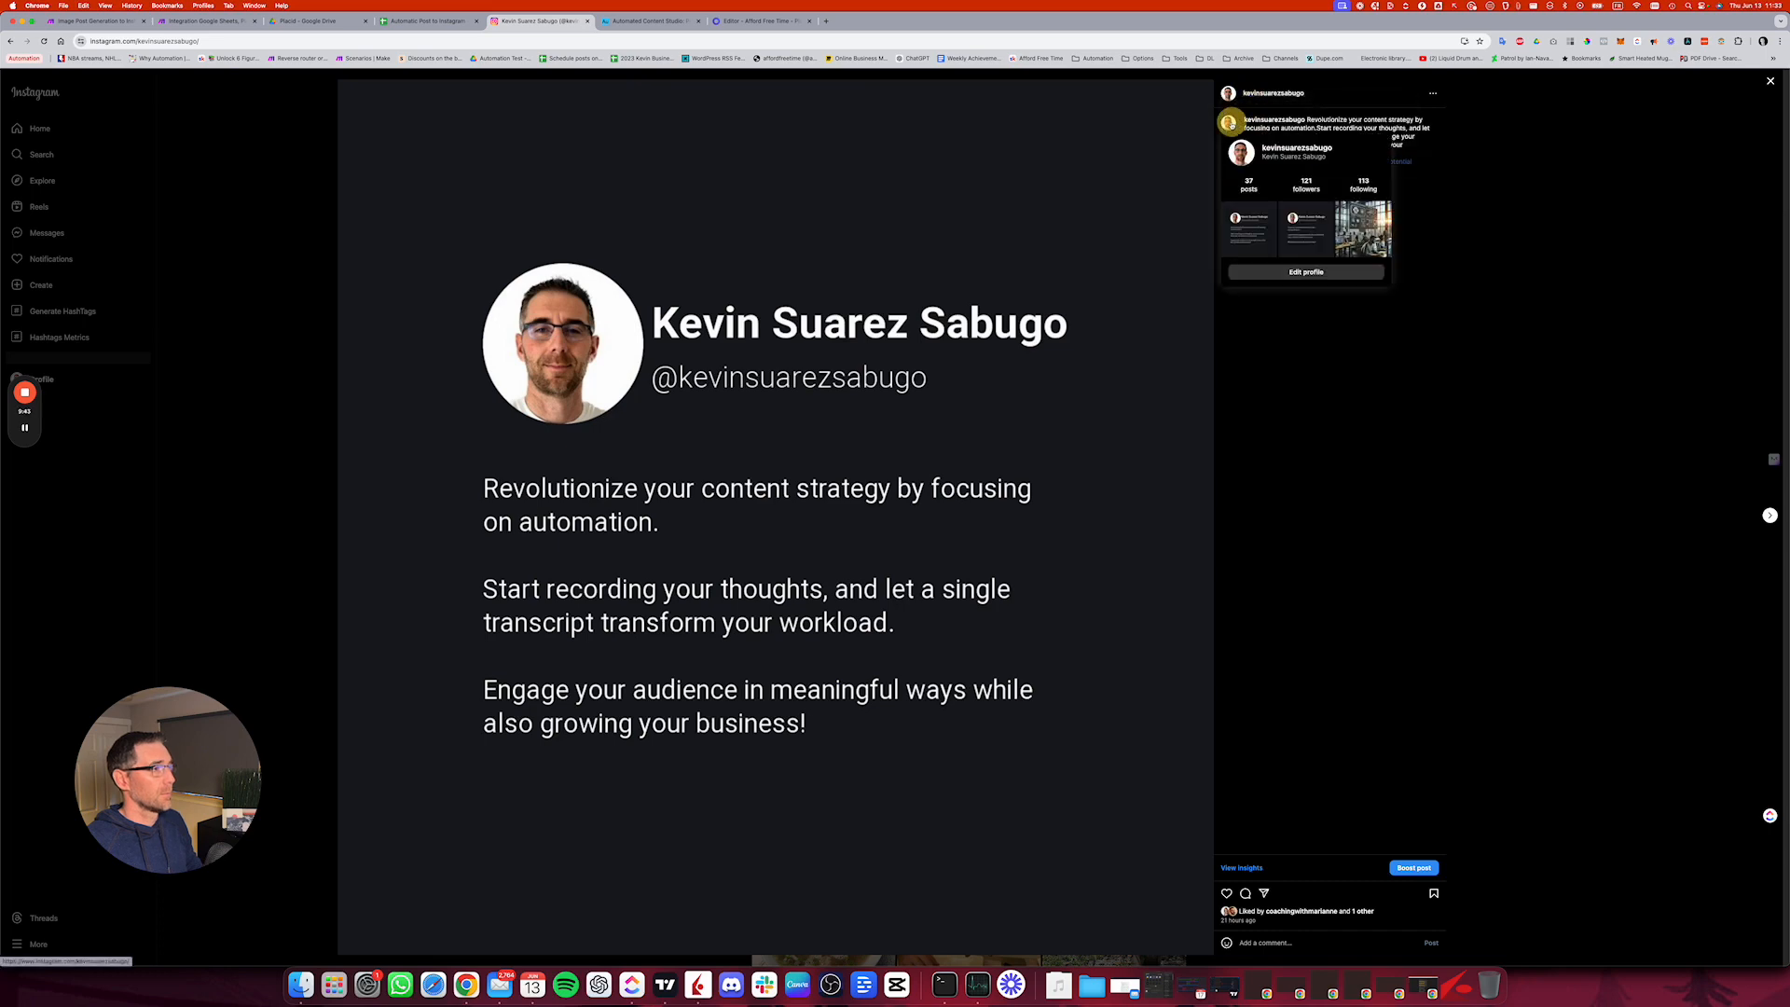
click(89, 85)
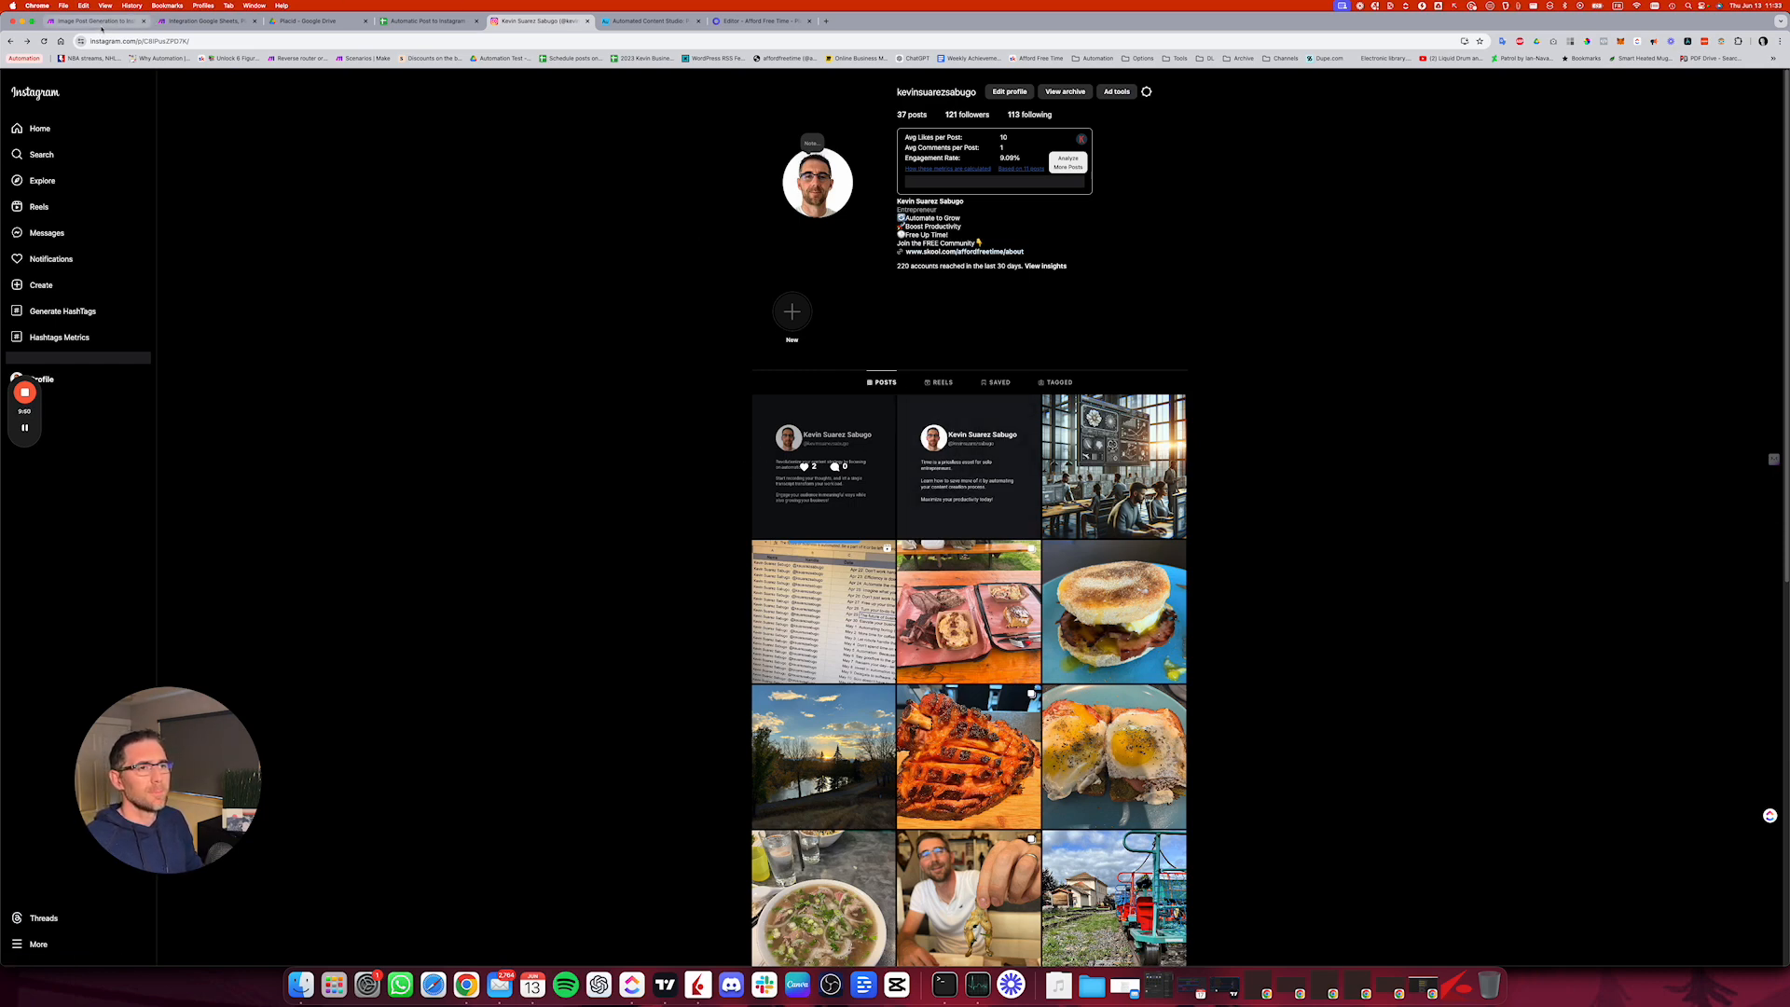
click(205, 20)
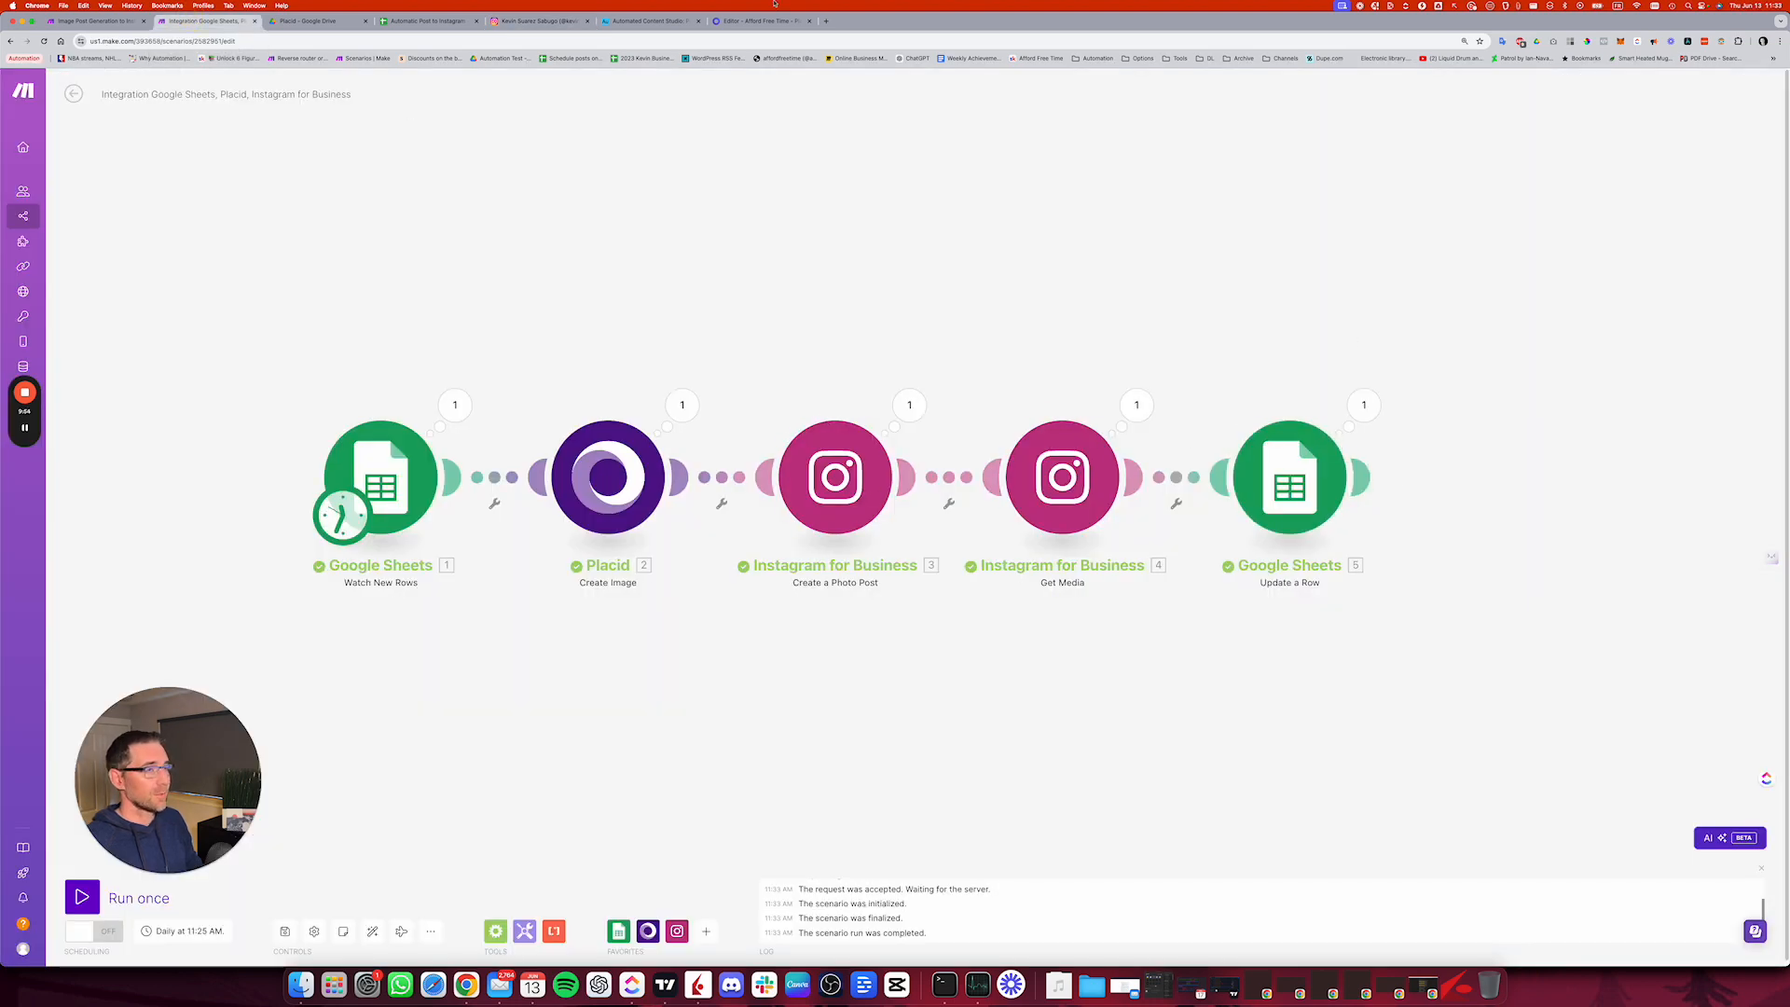
Step: Reload Instagram, go to the profile and open its newest post to check the published image and caption
click(563, 19)
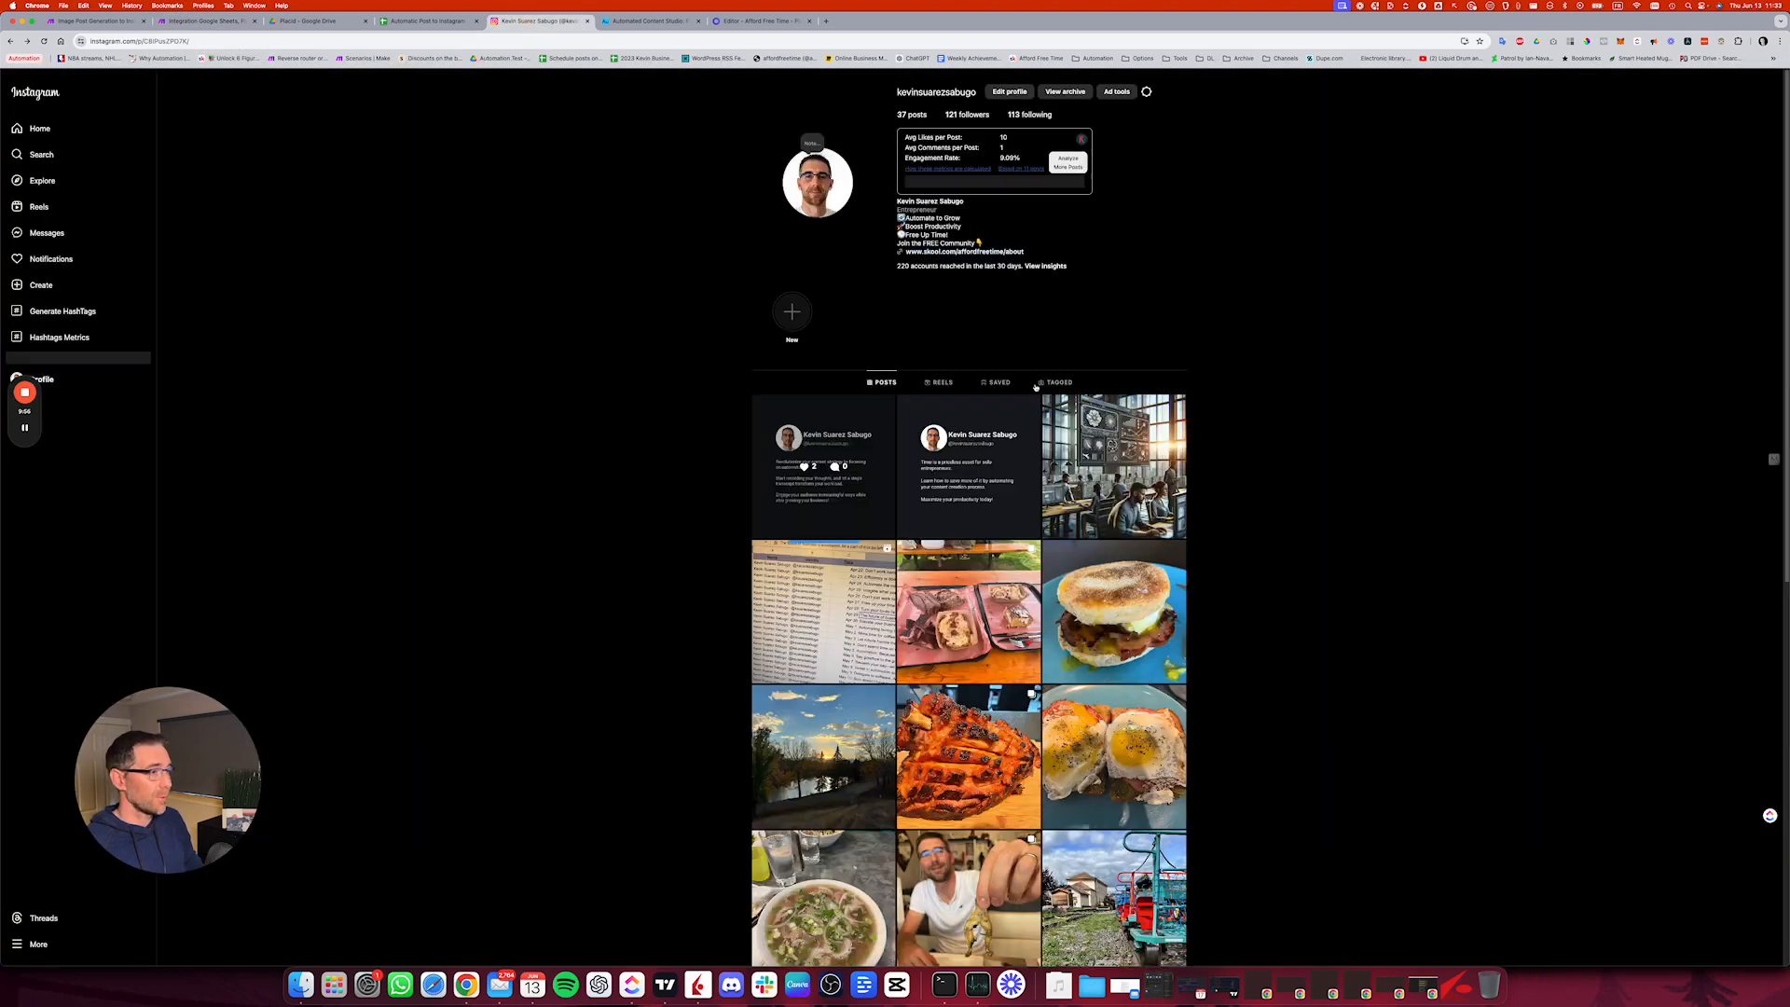
key(super+r)
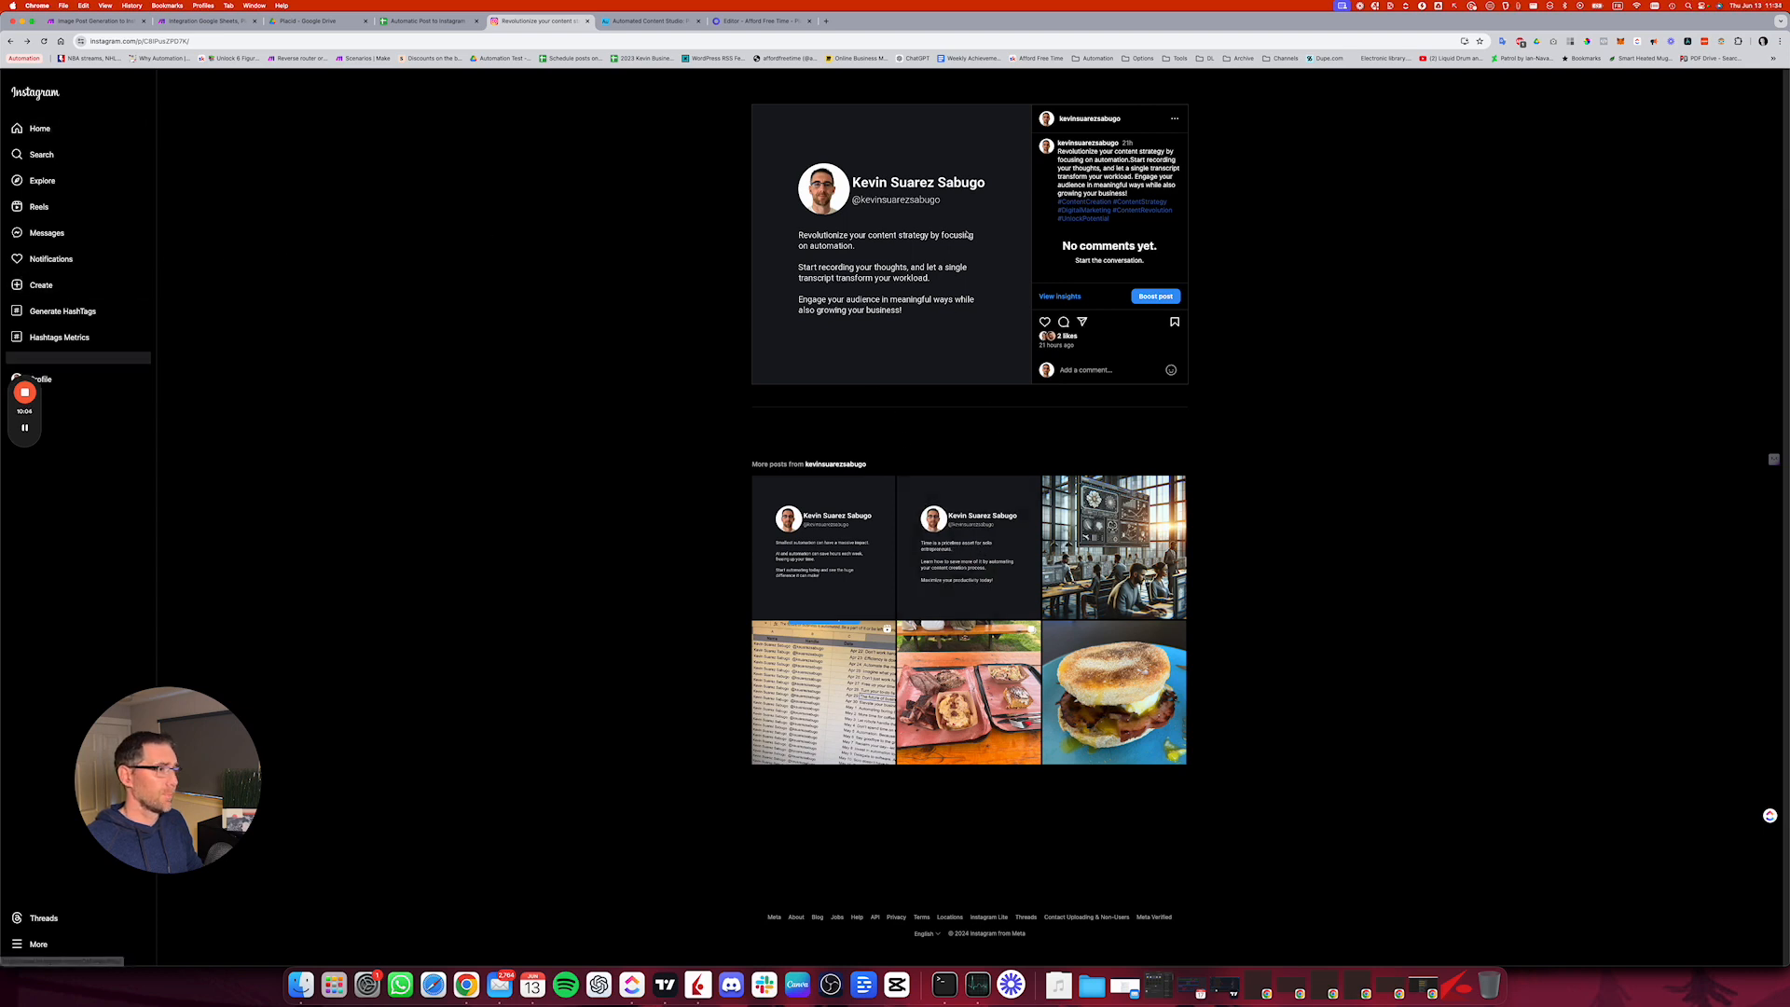
click(1081, 119)
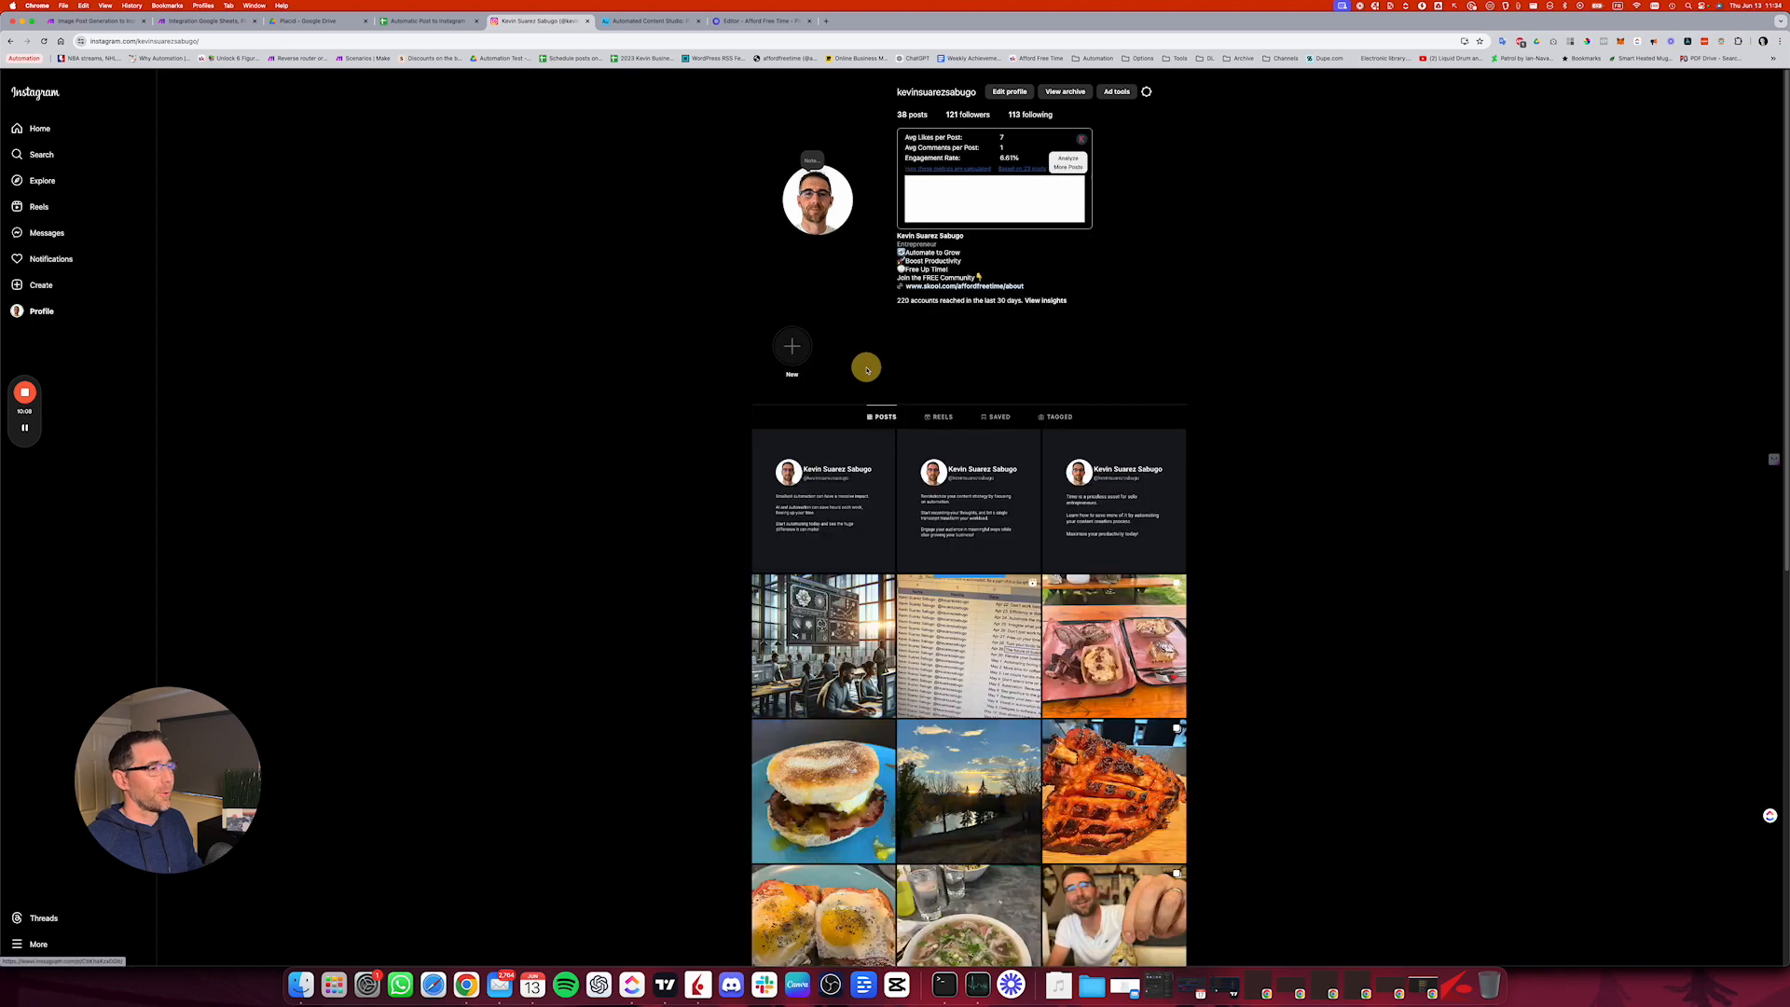
click(856, 455)
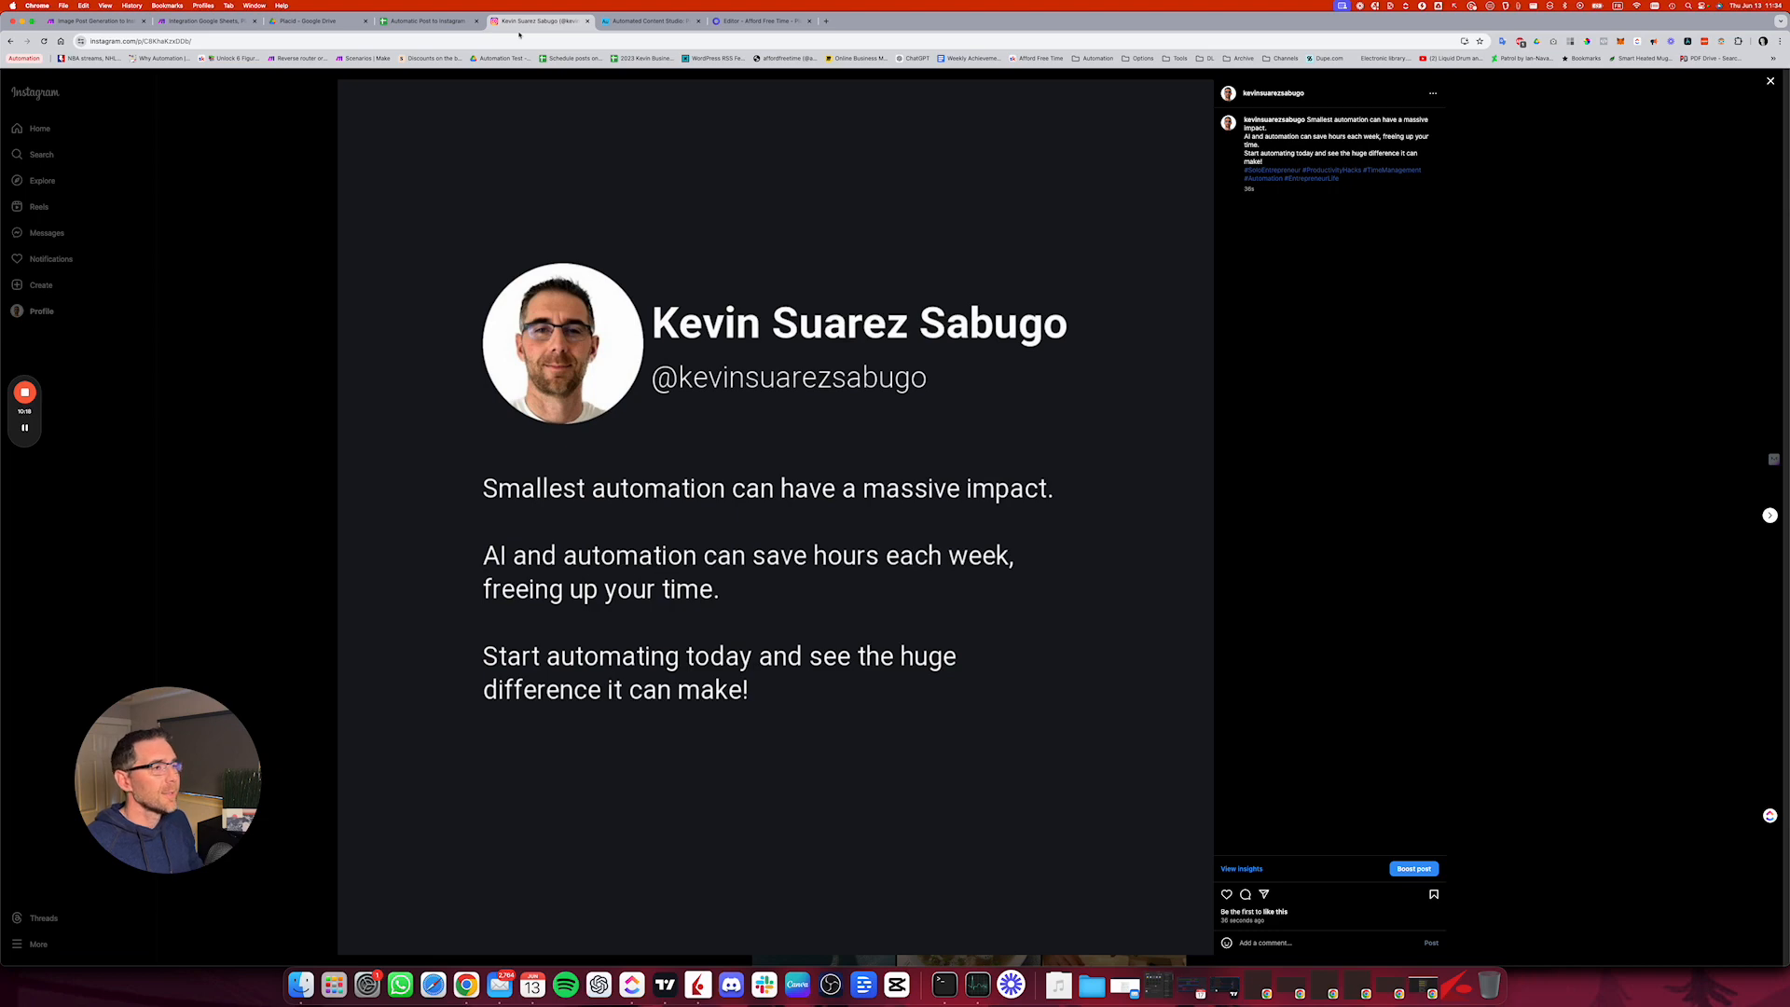
Step: Check the Post Date and Instagram Post cells in row 4 of the sheet, open the post link and return to the Make scenario
click(415, 20)
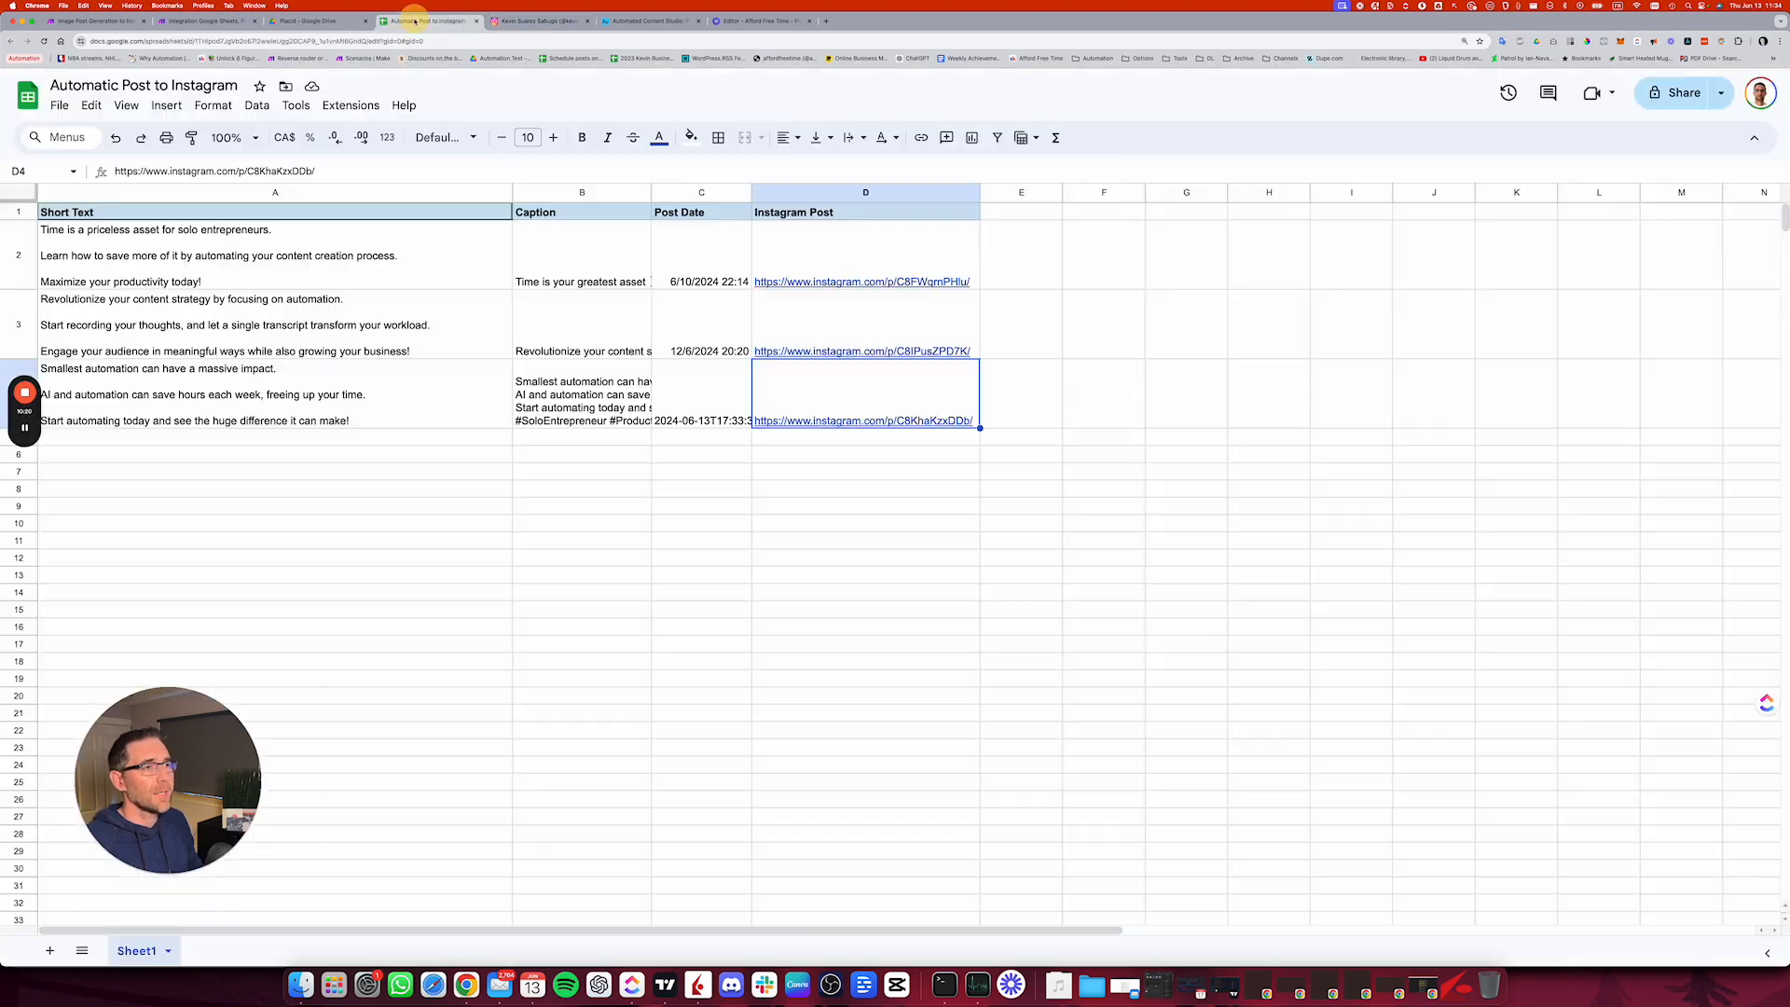
key(Down)
click(703, 415)
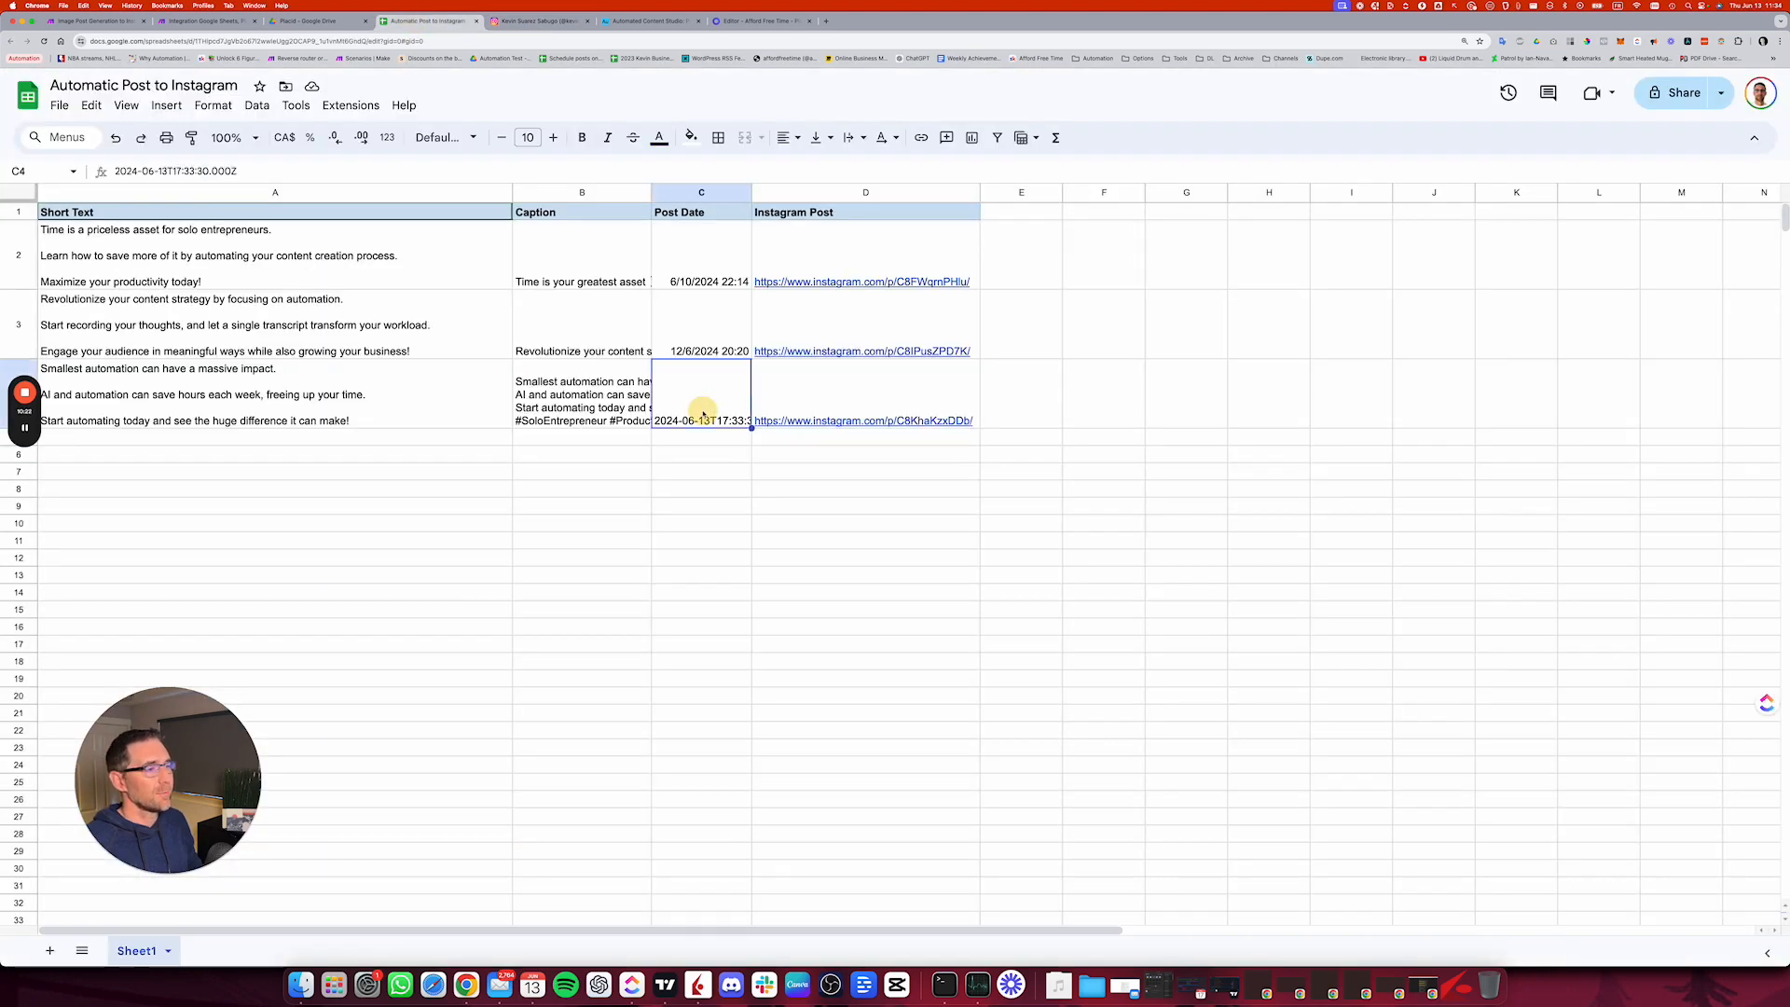
click(845, 419)
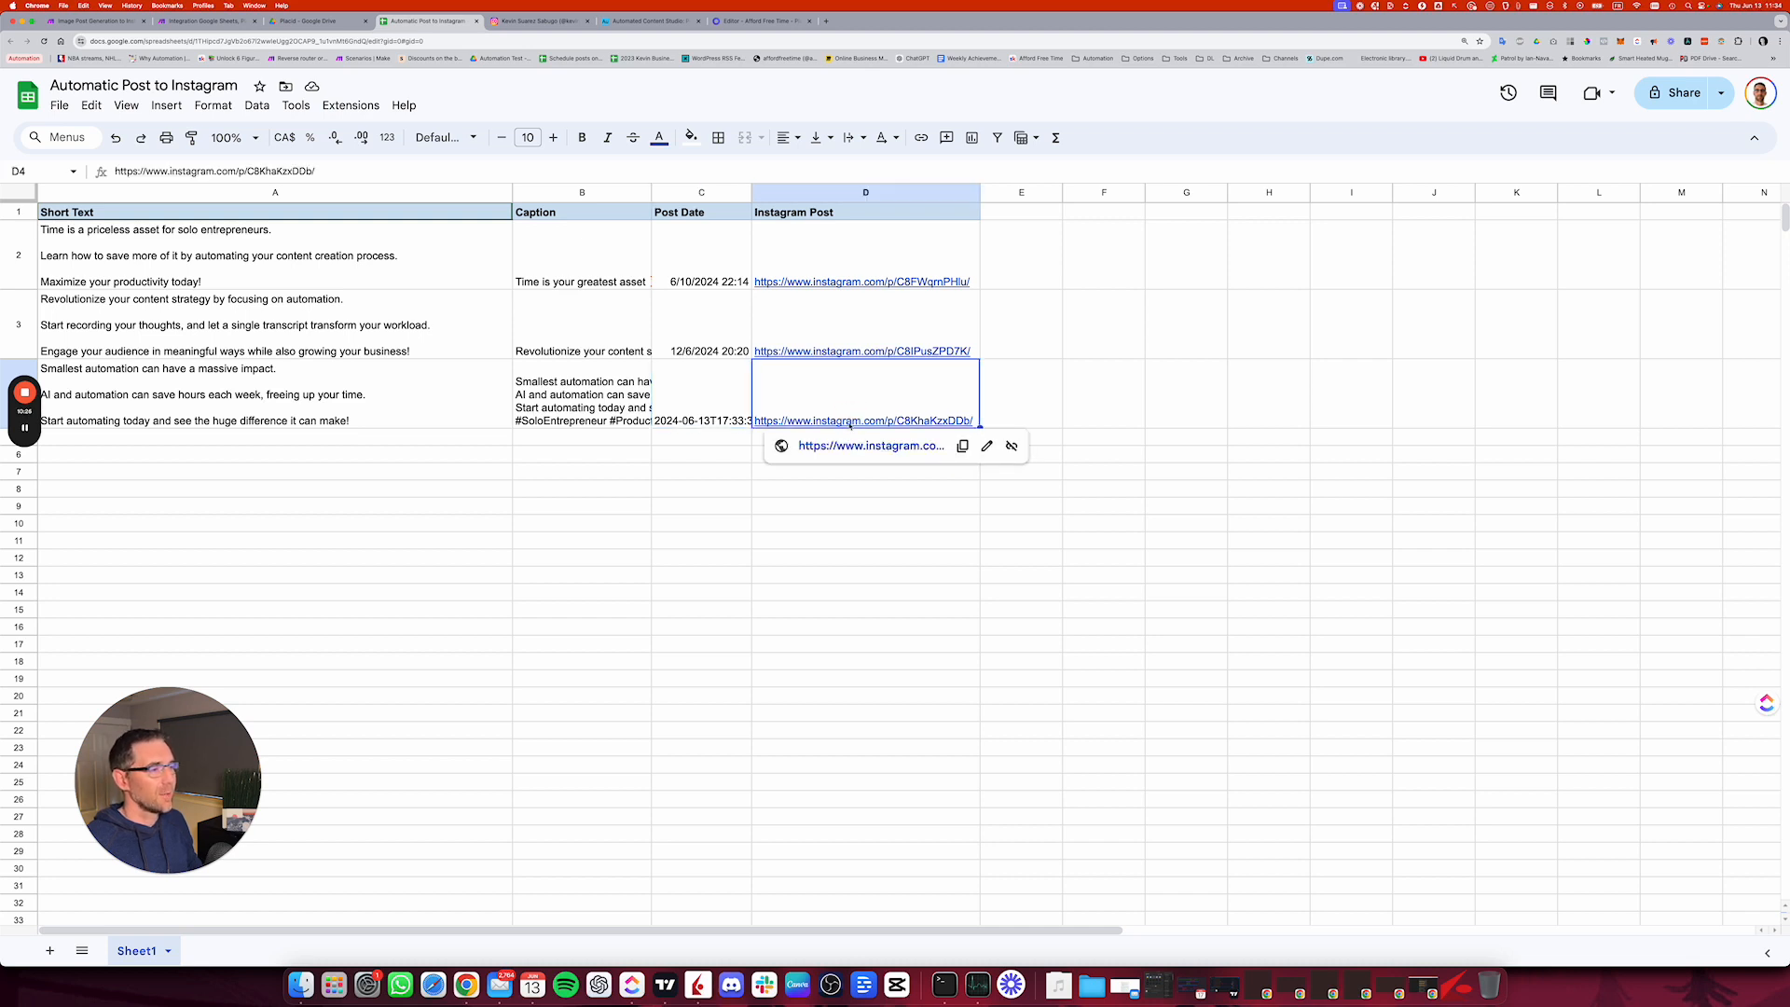
click(890, 449)
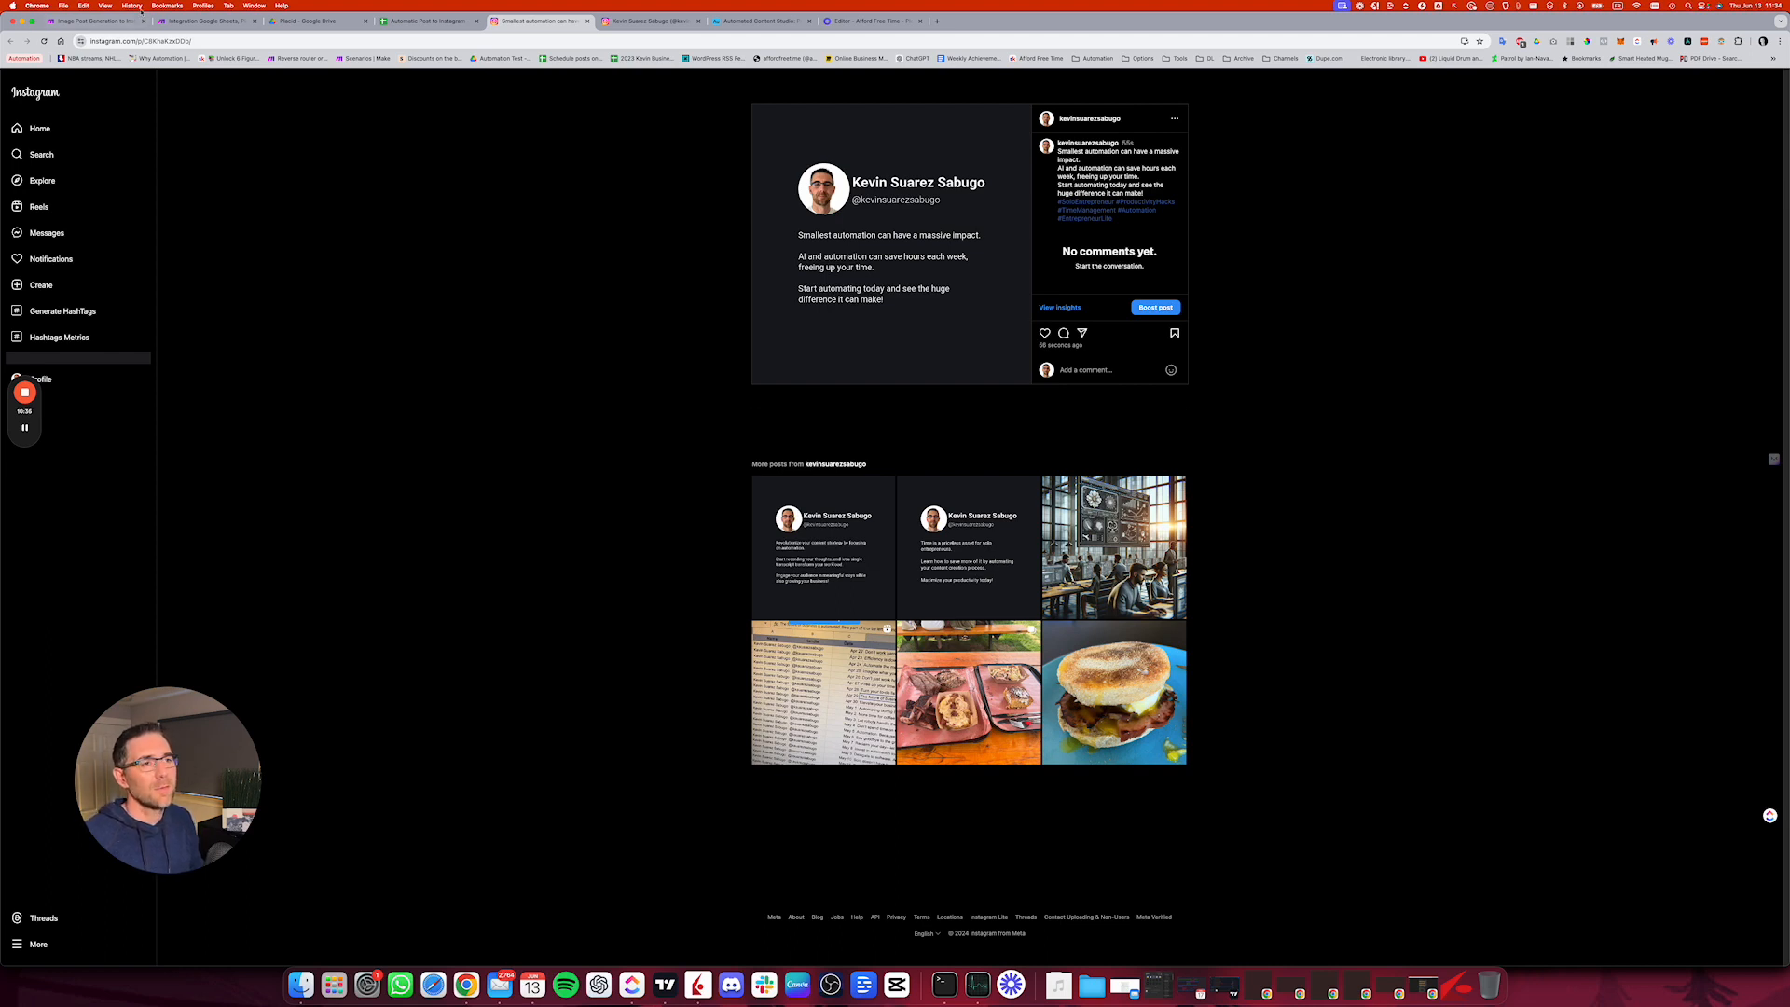
click(178, 21)
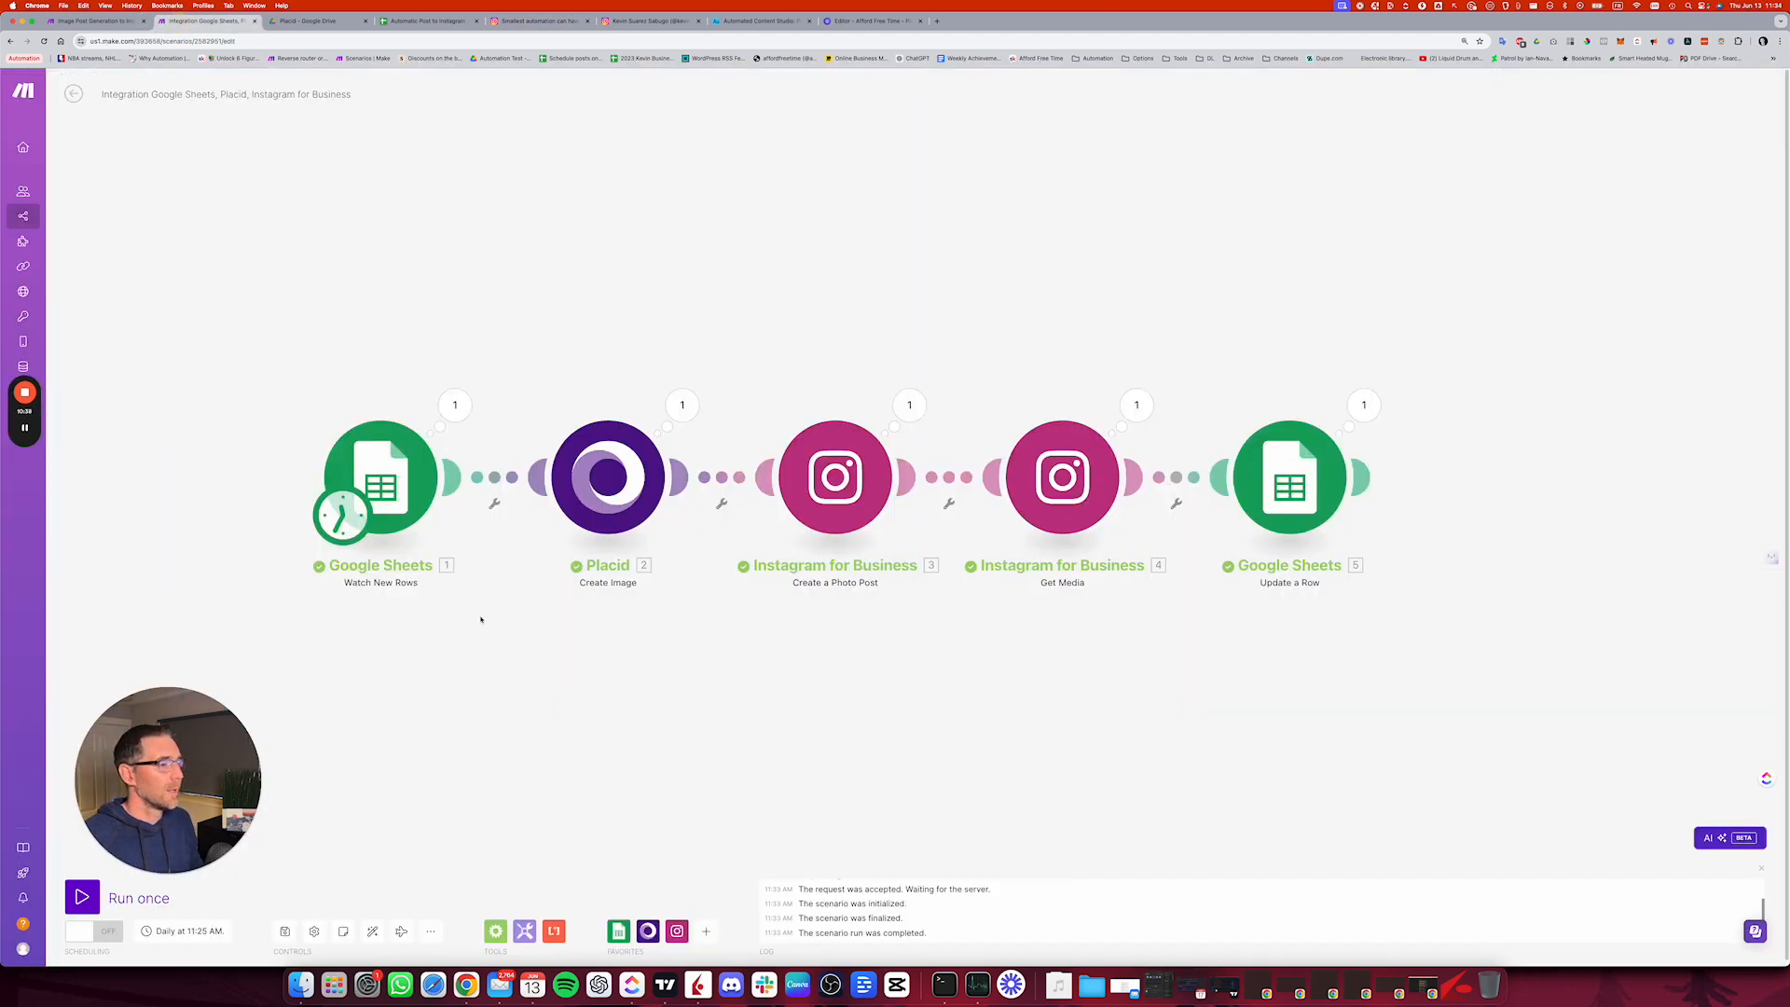